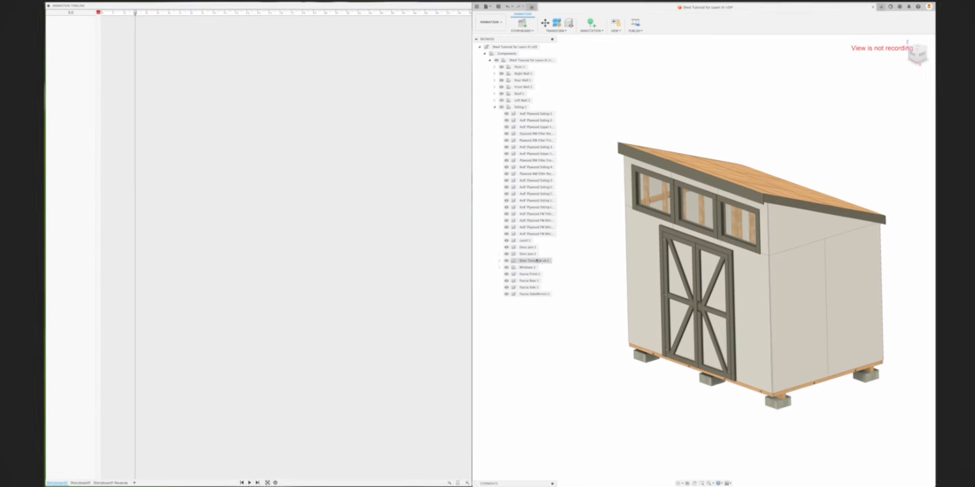
# Animate the Door Template assembly moving 50 in outward from the shed along Y over the first 3 seconds and play it back.
pyautogui.click(533, 259)
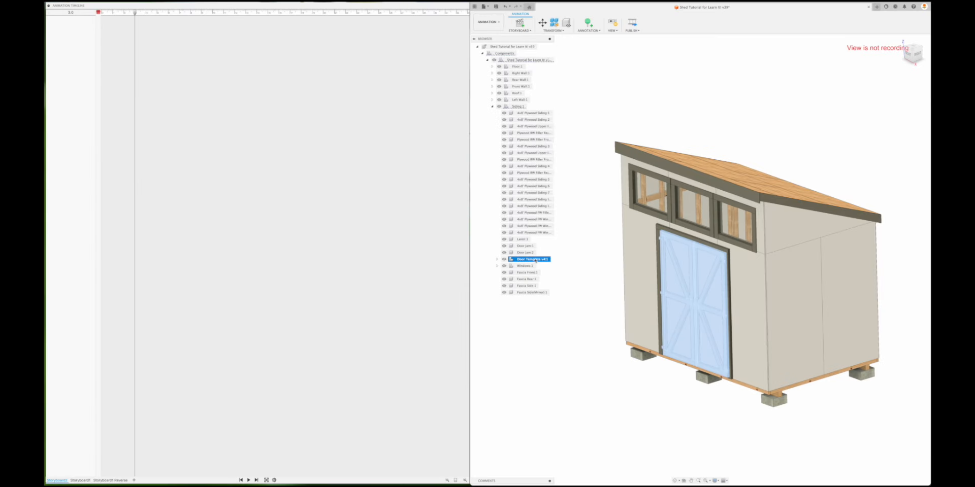
pyautogui.click(542, 22)
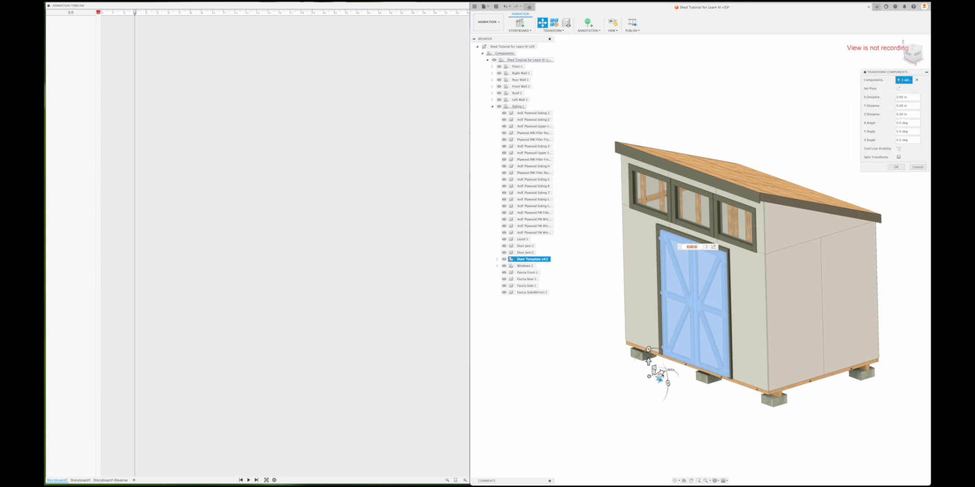
pyautogui.moveTo(659, 383); pyautogui.dragTo(609, 398)
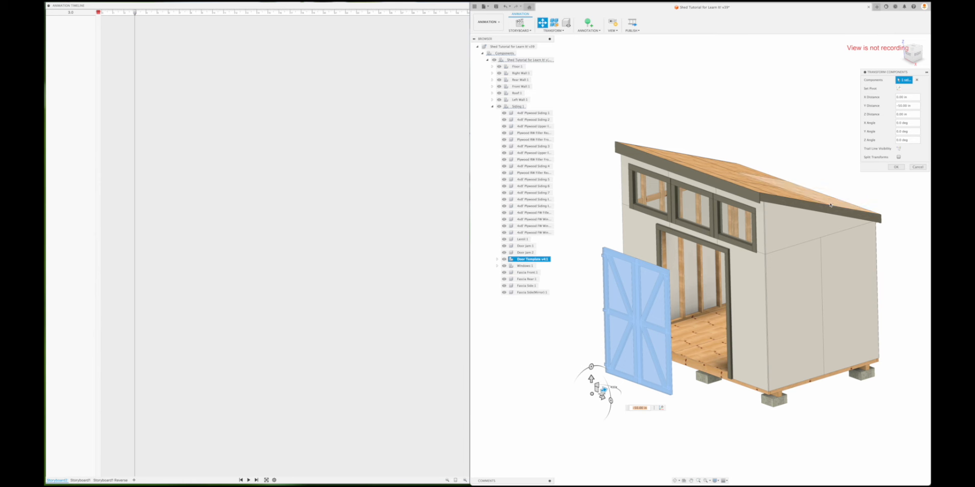
pyautogui.click(896, 167)
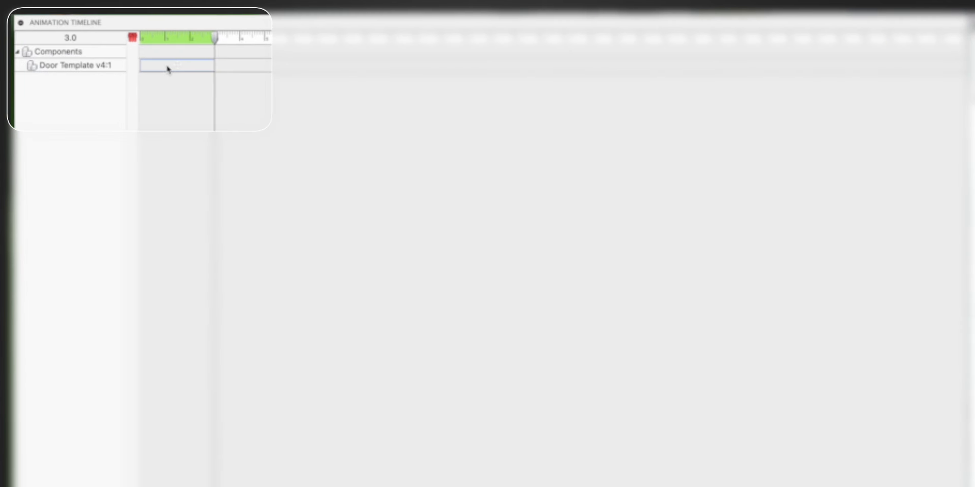
pyautogui.click(168, 68)
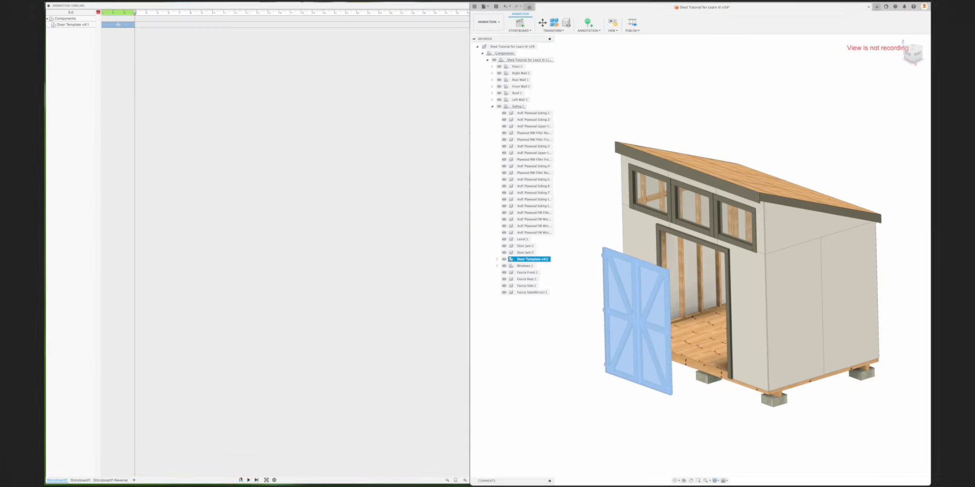
pyautogui.click(249, 480)
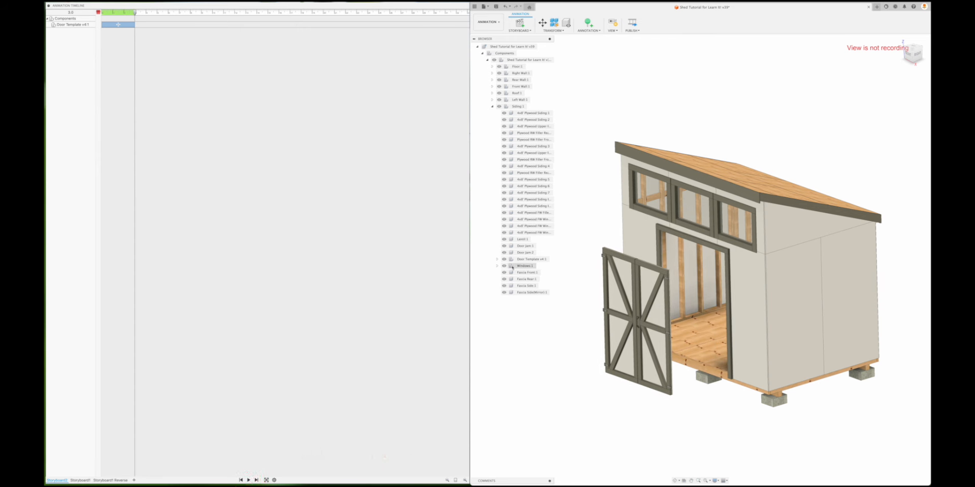
# Expand the Door Template assembly and animate the Left Door moving -10 in along X with the playhead at 6 seconds.
pyautogui.click(497, 259)
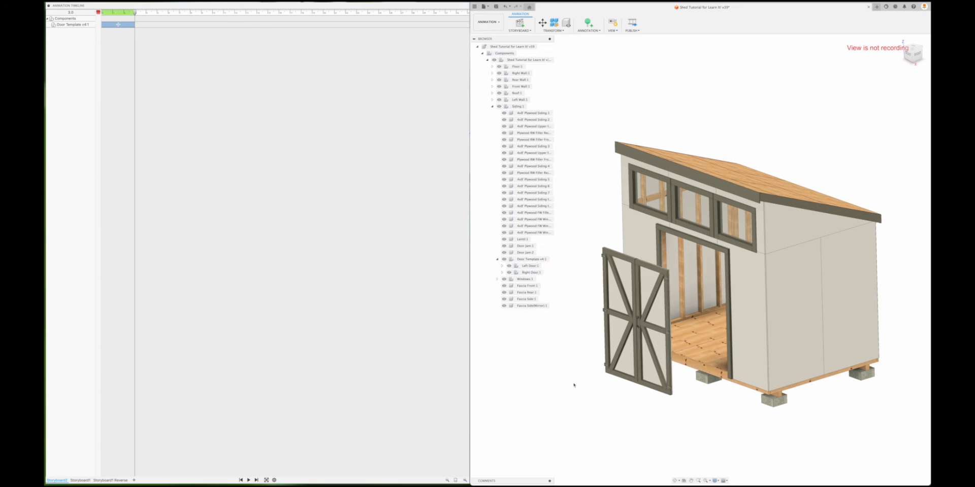
pyautogui.scroll(10, 569, 388)
pyautogui.scroll(3, 554, 398)
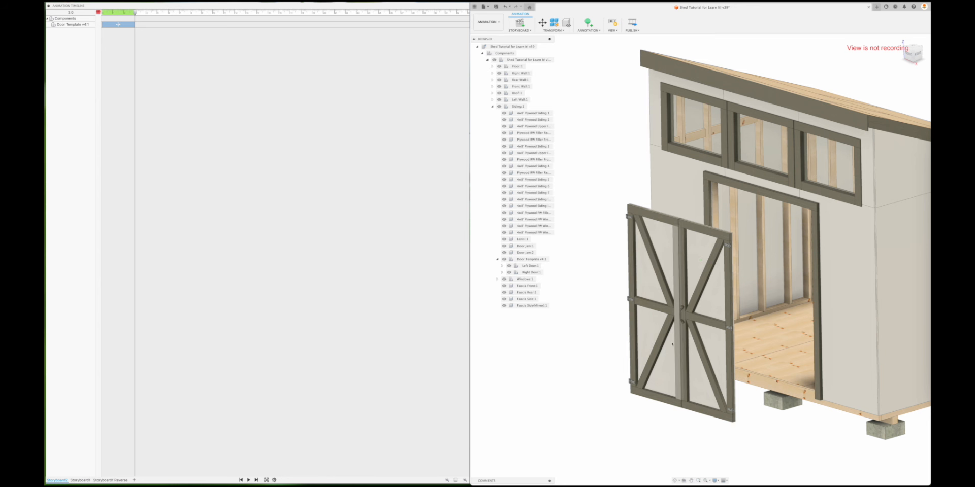
pyautogui.click(530, 265)
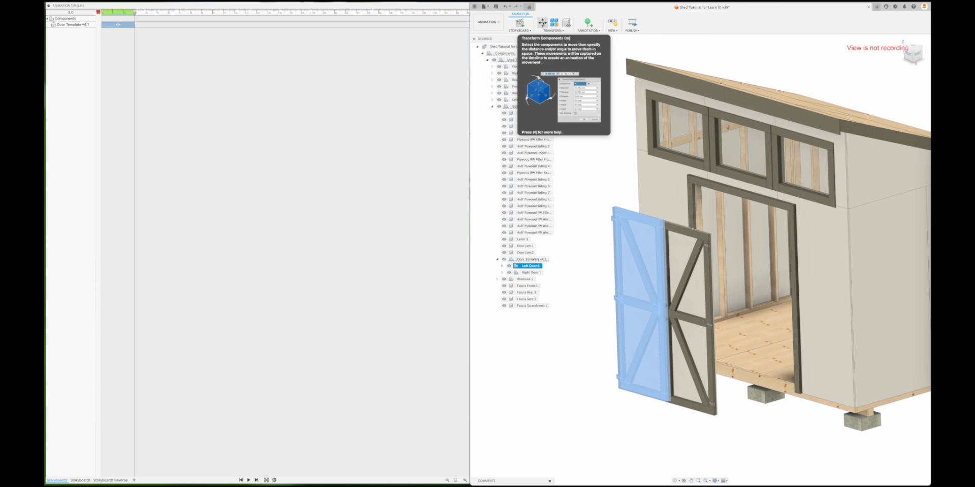
pyautogui.moveTo(135, 12); pyautogui.dragTo(168, 13)
pyautogui.click(544, 24)
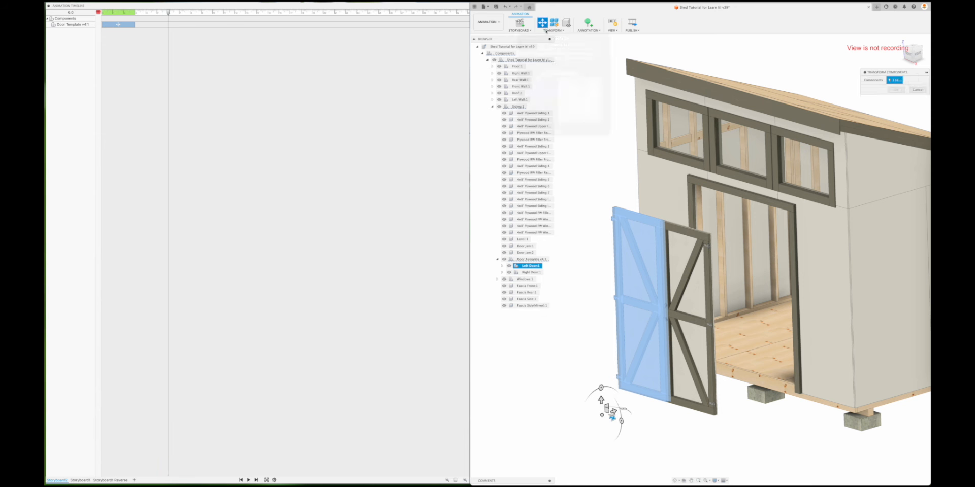
pyautogui.moveTo(613, 413); pyautogui.dragTo(599, 414)
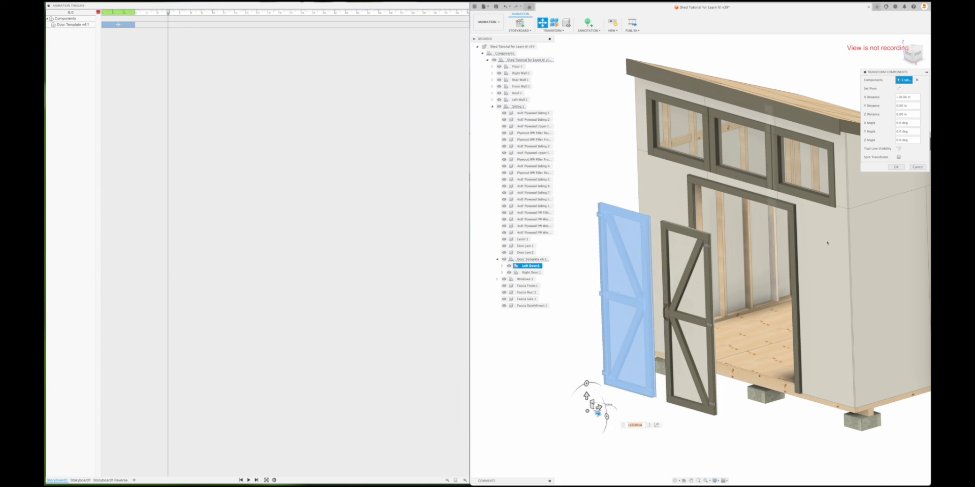
pyautogui.click(895, 167)
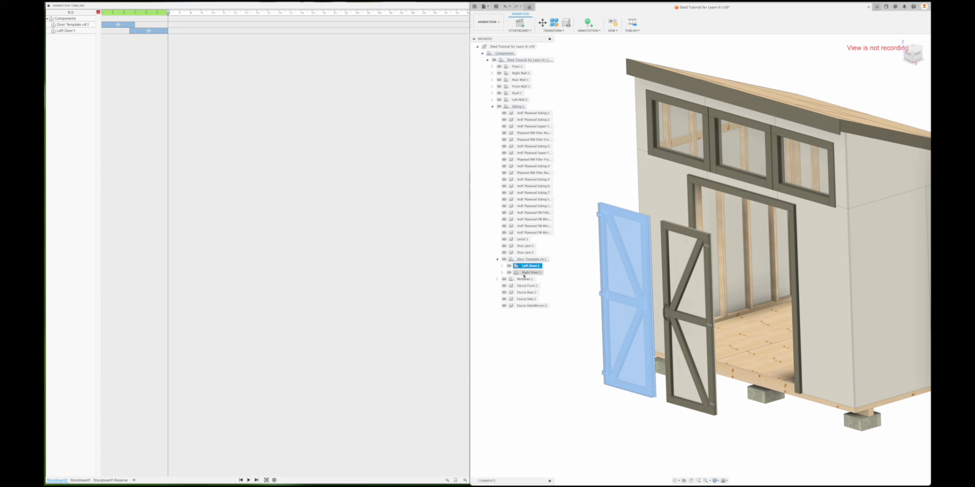
# Animate the Right Door moving 10 in along X, ending at 6 seconds.
pyautogui.click(524, 274)
pyautogui.click(542, 23)
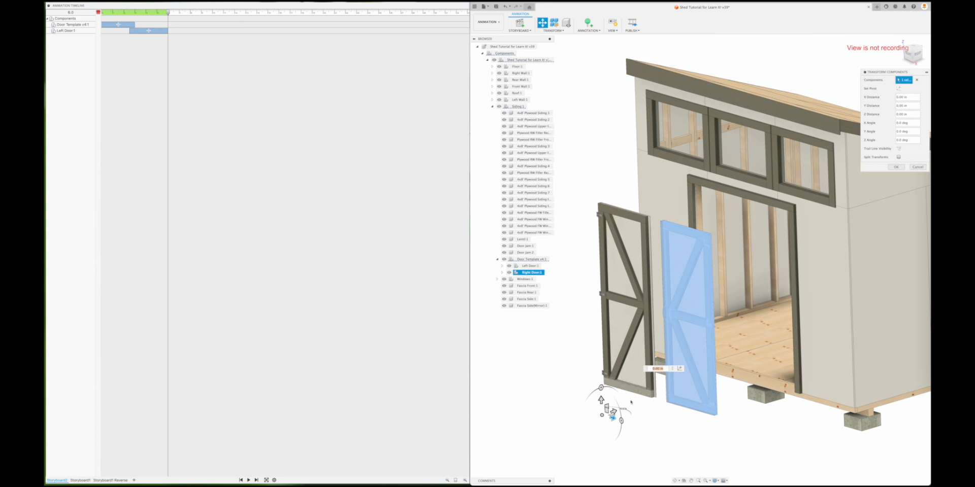
pyautogui.moveTo(613, 415); pyautogui.dragTo(627, 417)
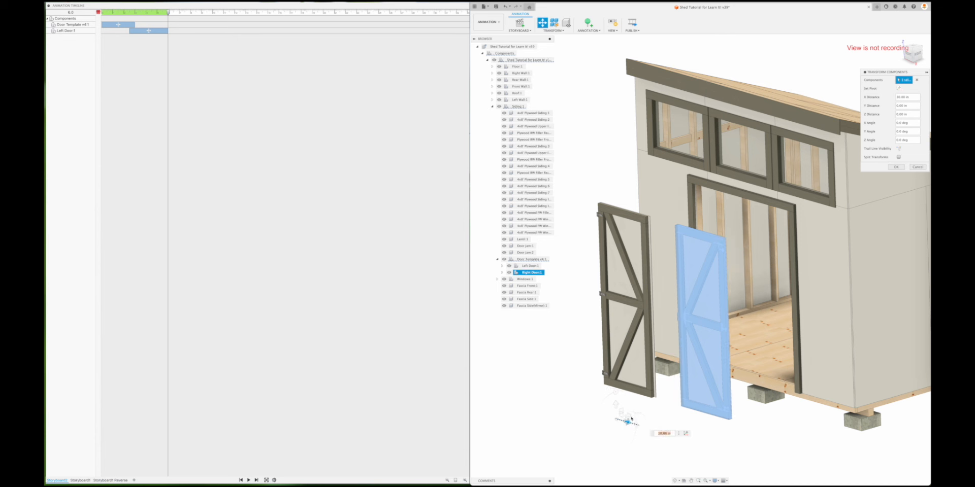
pyautogui.click(895, 167)
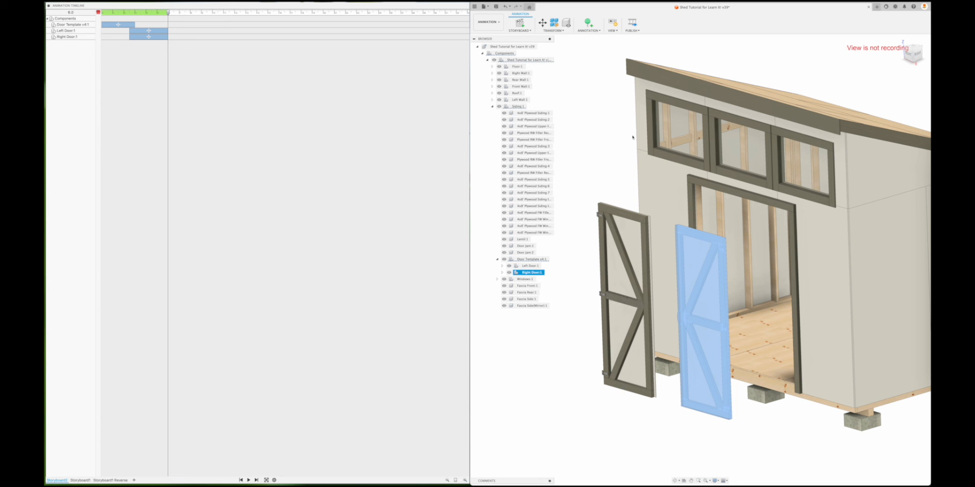
# Hide the Left Door at 6 seconds, stretch its visibility action back to about 4.5 seconds for a fade-out, and preview it.
pyautogui.click(530, 266)
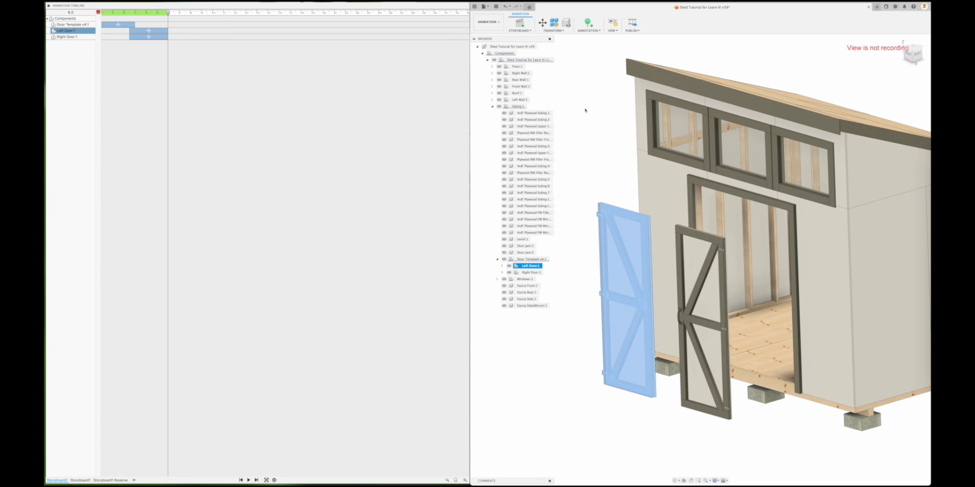
pyautogui.click(566, 23)
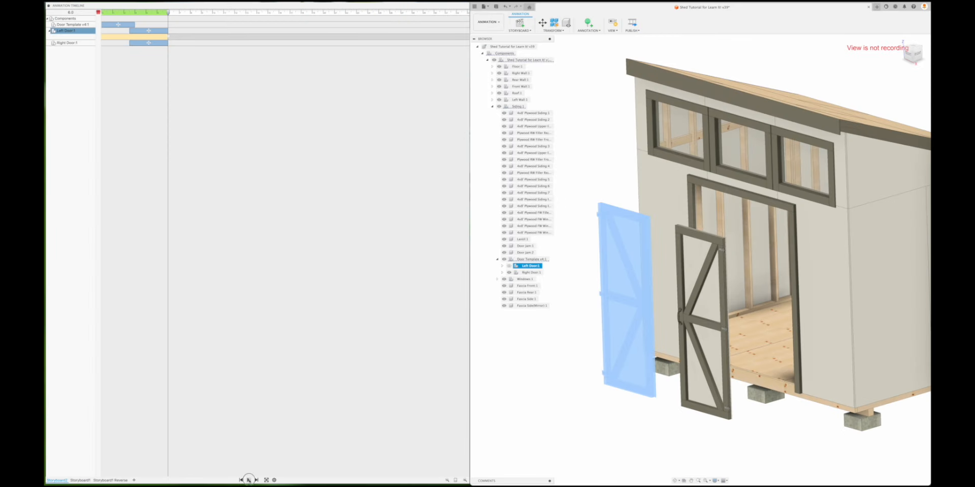
pyautogui.click(249, 480)
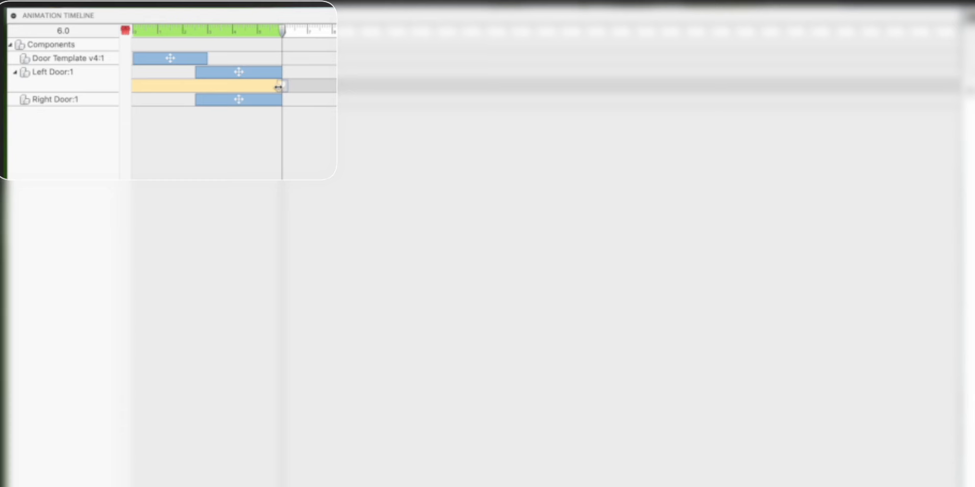
pyautogui.moveTo(278, 87); pyautogui.dragTo(251, 91)
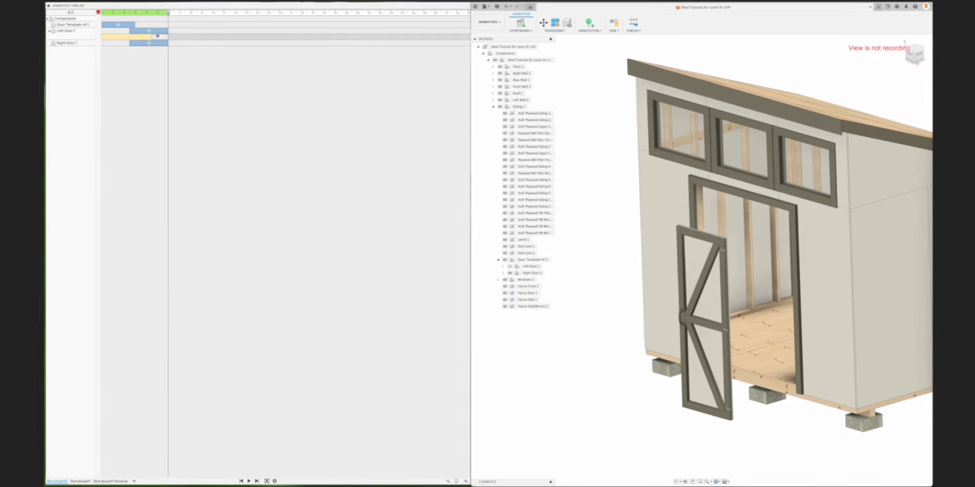
pyautogui.click(248, 481)
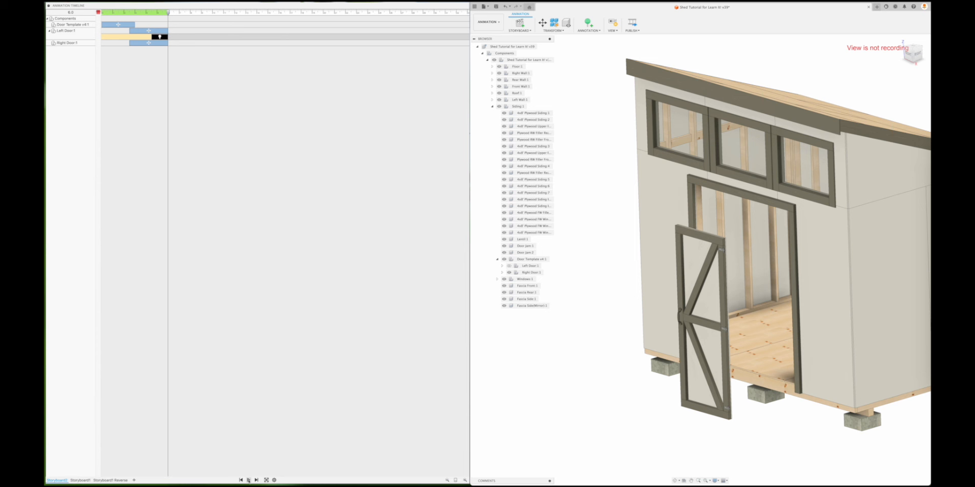
# Expand the Right Door and animate its pull handle moving outward from the door, with the playhead at 9 seconds.
pyautogui.scroll(10, 614, 443)
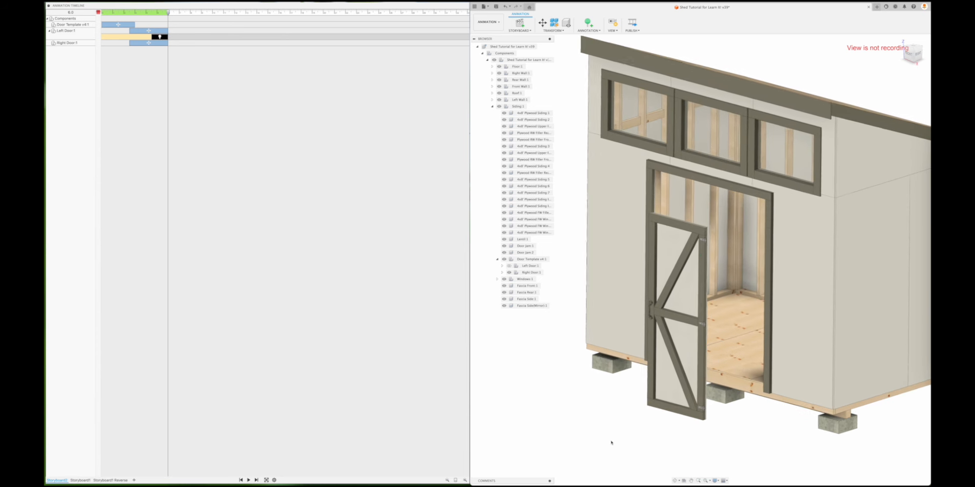
pyautogui.keyDown('shift'); pyautogui.hscroll(-10, 606, 444); pyautogui.keyUp('shift')
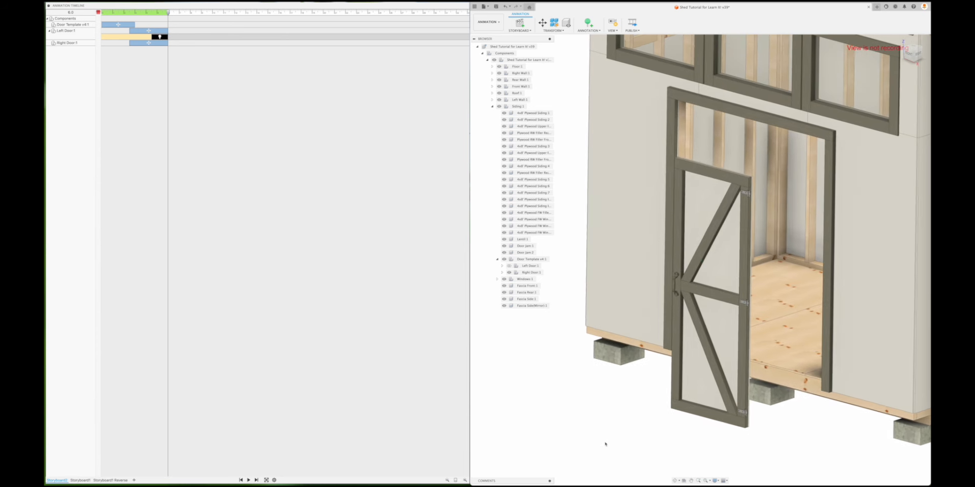
pyautogui.keyDown('shift'); pyautogui.scroll(-2, 636, 406); pyautogui.keyUp('shift')
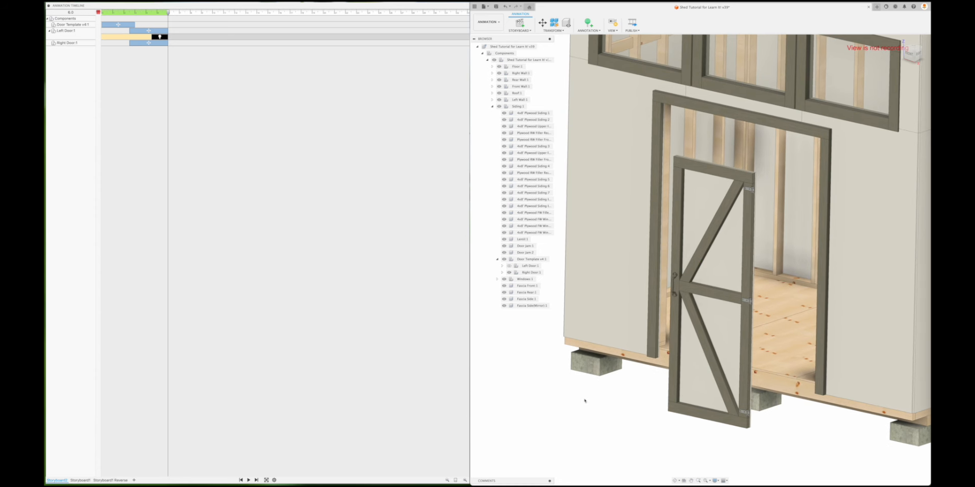
pyautogui.click(502, 273)
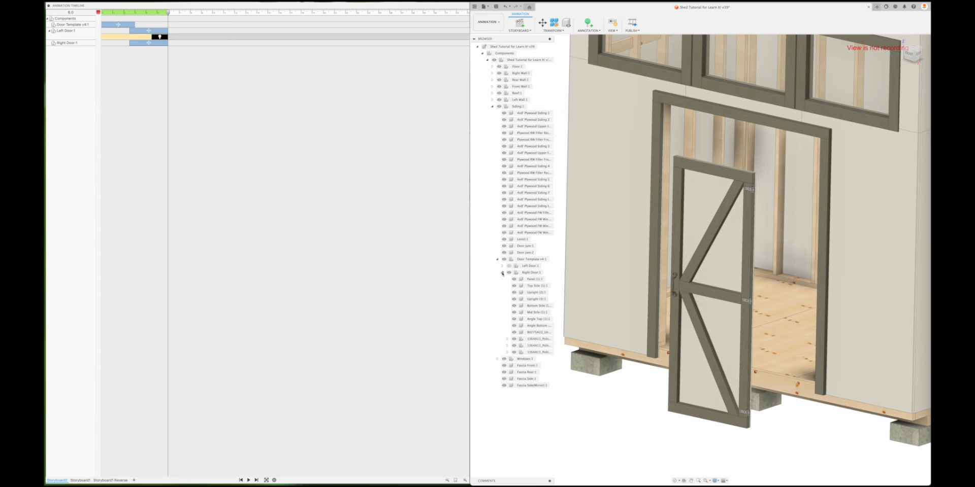
pyautogui.click(524, 273)
pyautogui.click(640, 305)
pyautogui.moveTo(171, 12); pyautogui.dragTo(202, 12)
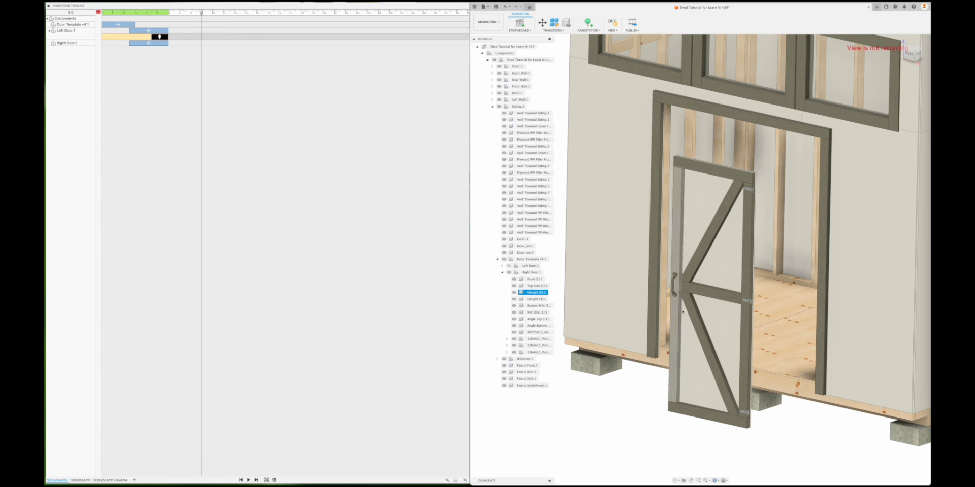
pyautogui.click(537, 333)
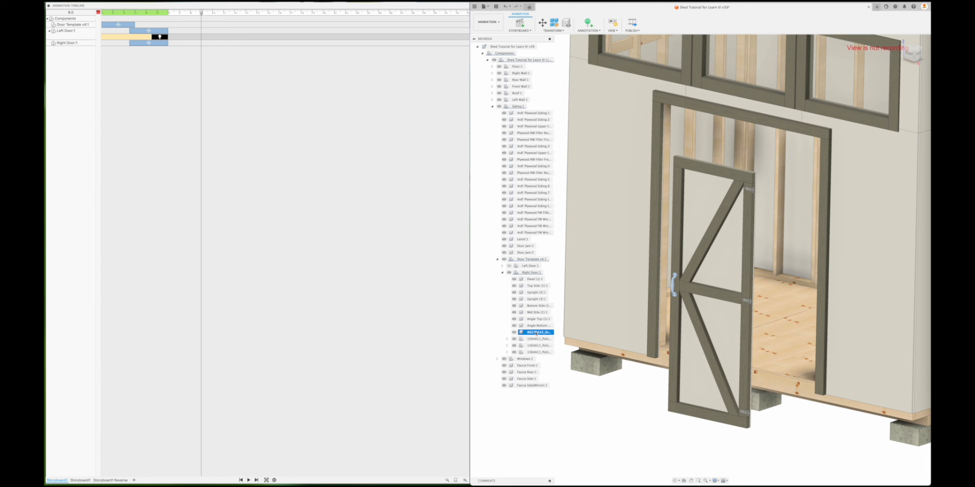
pyautogui.keyDown('ctrl'); pyautogui.click(535, 292); pyautogui.keyUp('ctrl')
pyautogui.click(542, 22)
pyautogui.keyDown('shift'); pyautogui.moveTo(674, 300); pyautogui.dragTo(656, 307, button='middle'); pyautogui.keyUp('shift')
pyautogui.moveTo(684, 282); pyautogui.dragTo(662, 296)
pyautogui.click(896, 167)
# Animate the Right Door's three hinges moving 10 in outward along Y, ending at 9 seconds.
pyautogui.click(539, 339)
pyautogui.keyDown('shift'); pyautogui.click(542, 353); pyautogui.keyUp('shift')
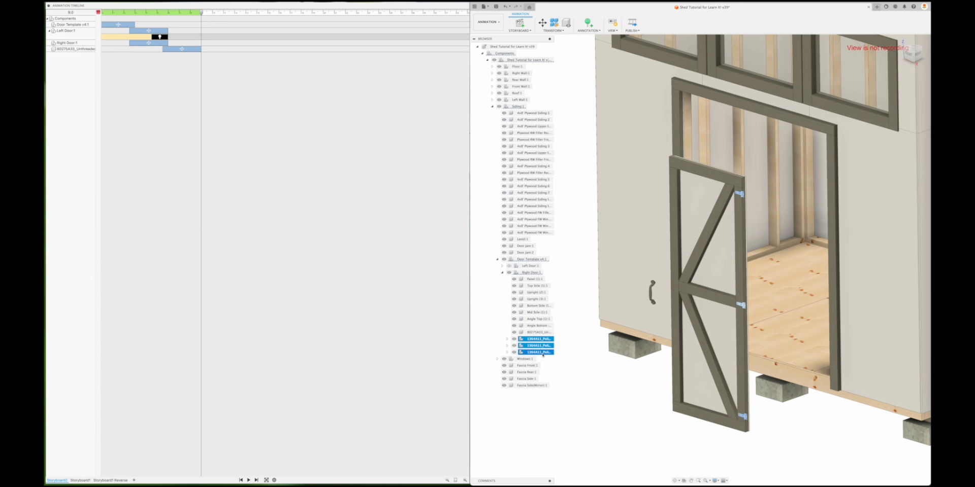
pyautogui.click(542, 22)
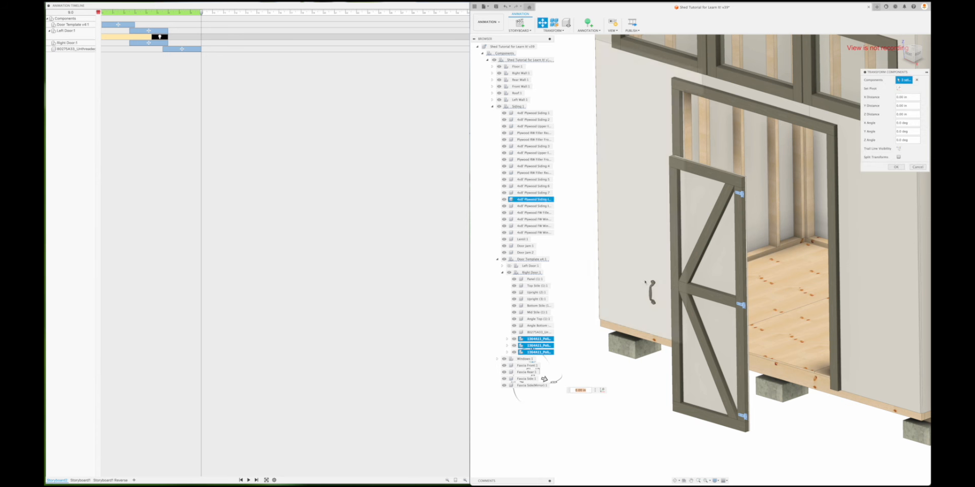
pyautogui.moveTo(569, 397); pyautogui.dragTo(609, 396, button='middle')
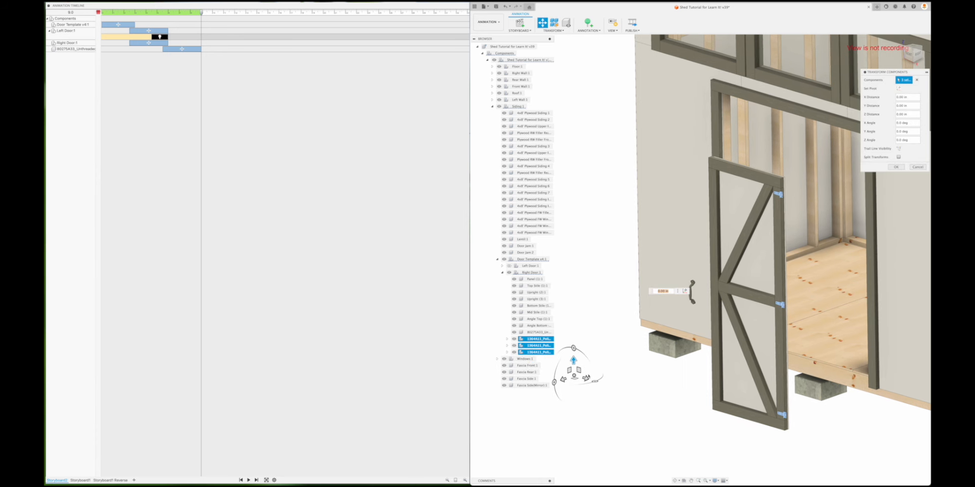
pyautogui.moveTo(585, 378); pyautogui.dragTo(567, 398)
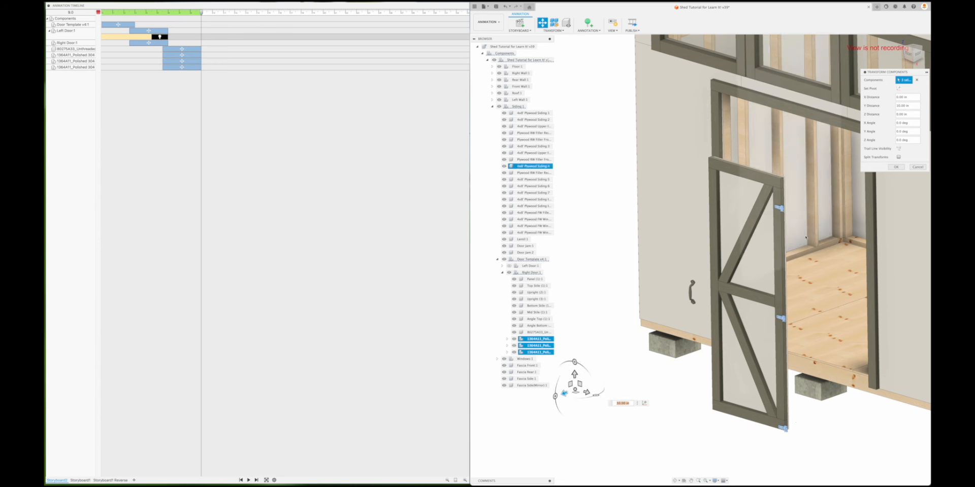
pyautogui.click(896, 168)
# Hide the Right Door's pull handle and three hinges at 9 seconds.
pyautogui.keyDown('shift'); pyautogui.moveTo(646, 418); pyautogui.dragTo(582, 420, button='middle'); pyautogui.keyUp('shift')
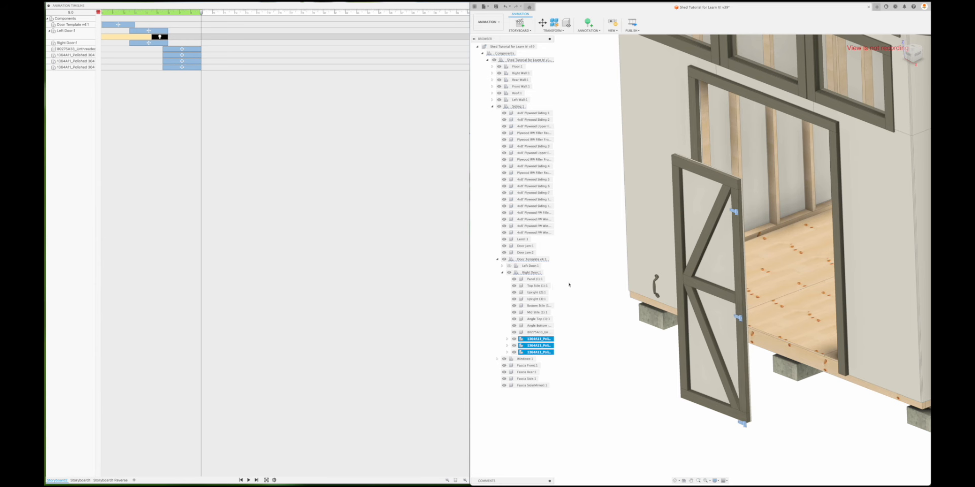
pyautogui.keyDown('shift'); pyautogui.click(548, 333); pyautogui.keyUp('shift')
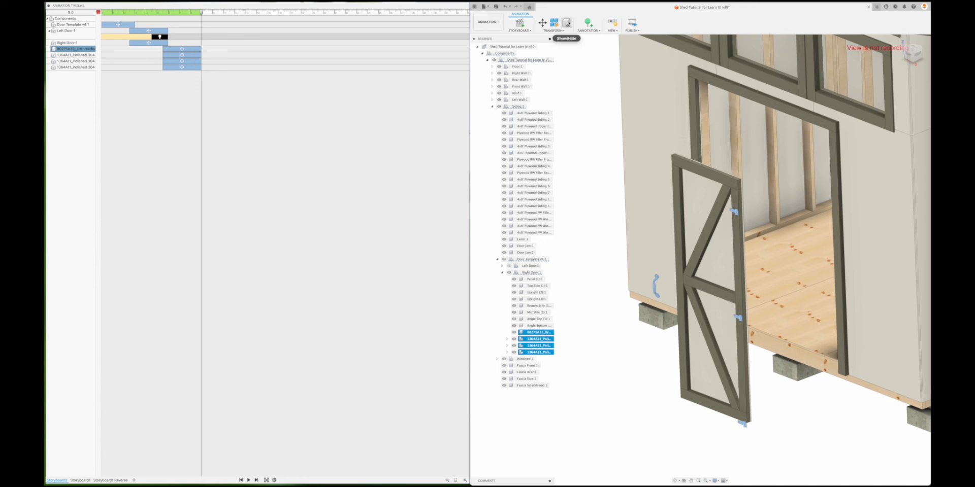
pyautogui.click(567, 23)
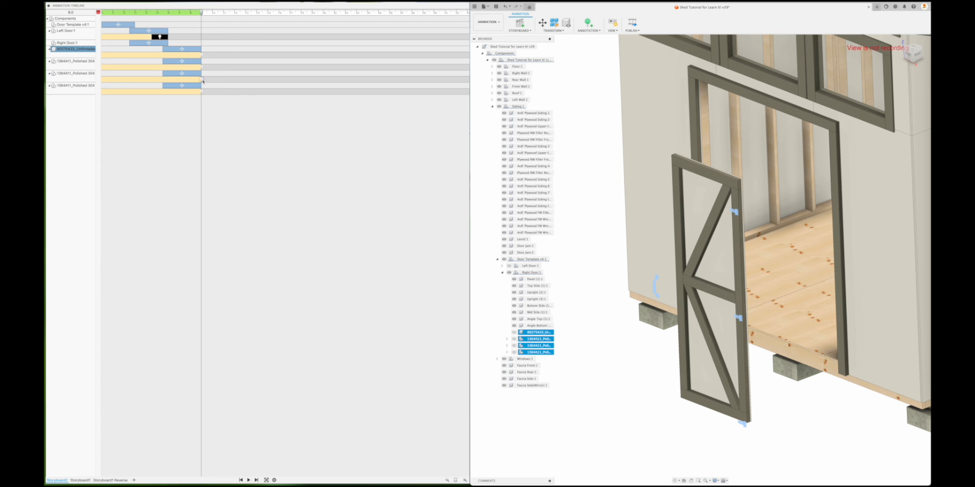
# Stretch the pull handle's and three hinges' visibility actions back to about 7.5 seconds for a fade-out, and preview the animation.
pyautogui.click(200, 53)
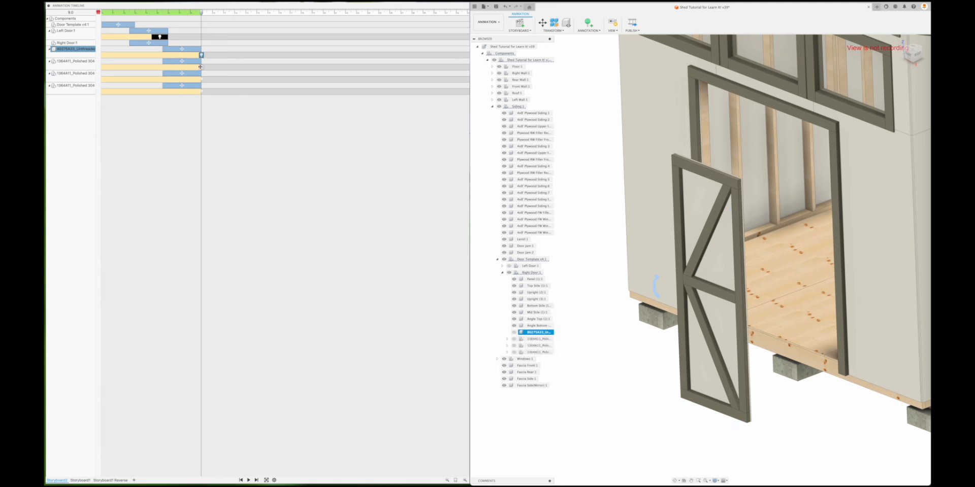
pyautogui.keyDown('shift'); pyautogui.click(200, 66); pyautogui.keyUp('shift')
pyautogui.keyDown('shift'); pyautogui.click(200, 79); pyautogui.keyUp('shift')
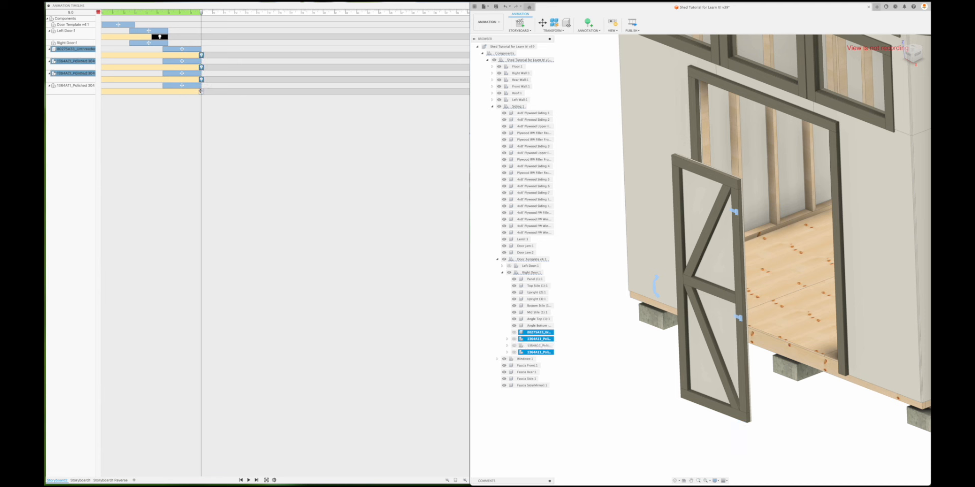
pyautogui.keyDown('shift'); pyautogui.click(200, 91); pyautogui.keyUp('shift')
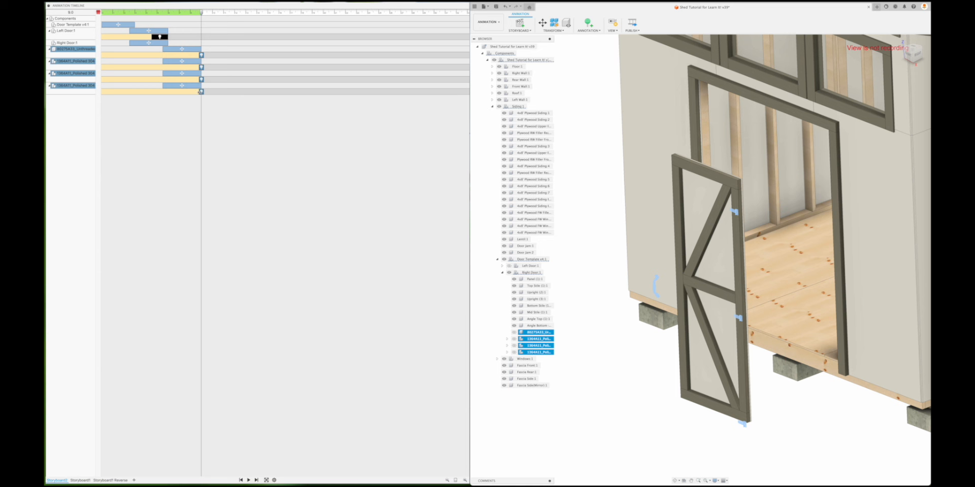
pyautogui.moveTo(200, 92); pyautogui.dragTo(195, 92)
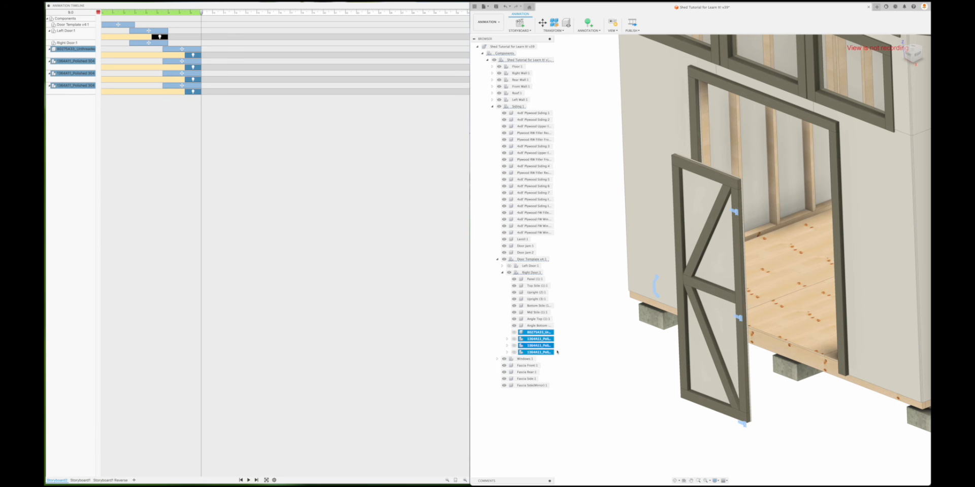
pyautogui.click(558, 399)
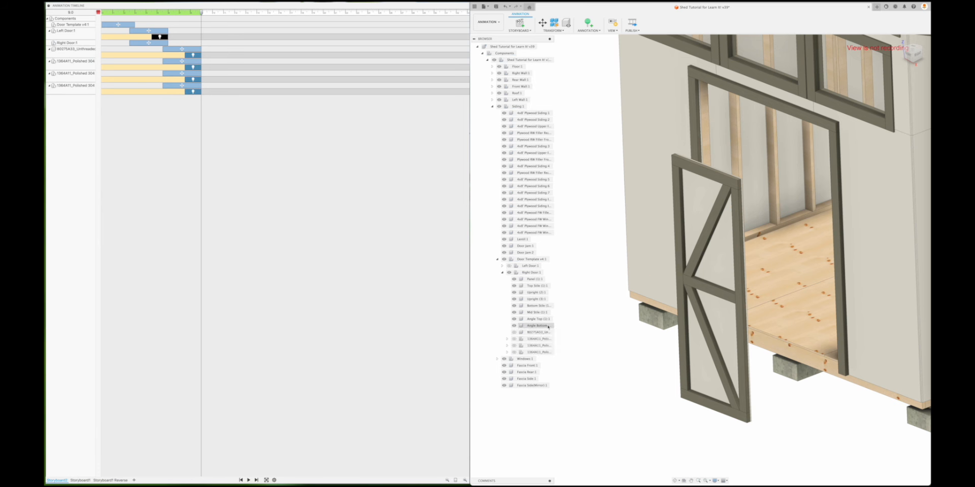
pyautogui.click(249, 481)
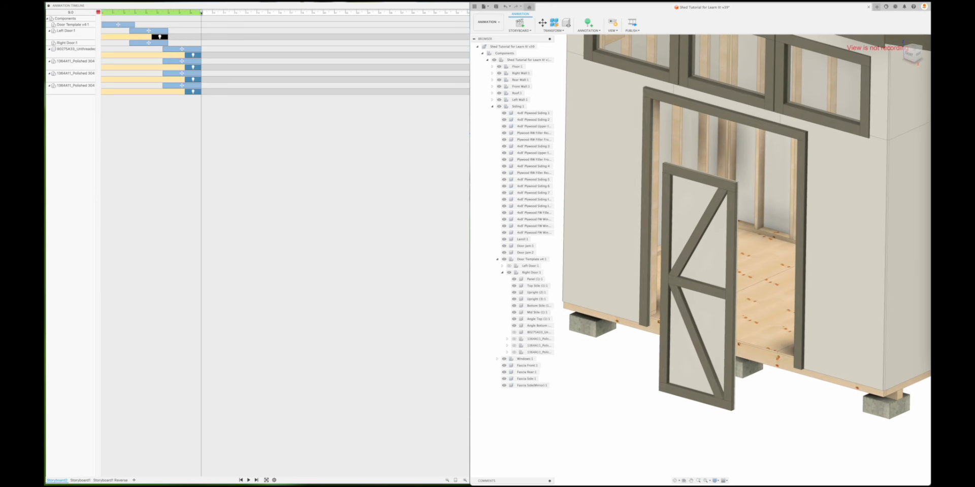
# Set the playhead to 12 seconds and examine the Right Door's uprights, stiles and panel.
pyautogui.moveTo(201, 13); pyautogui.dragTo(234, 12)
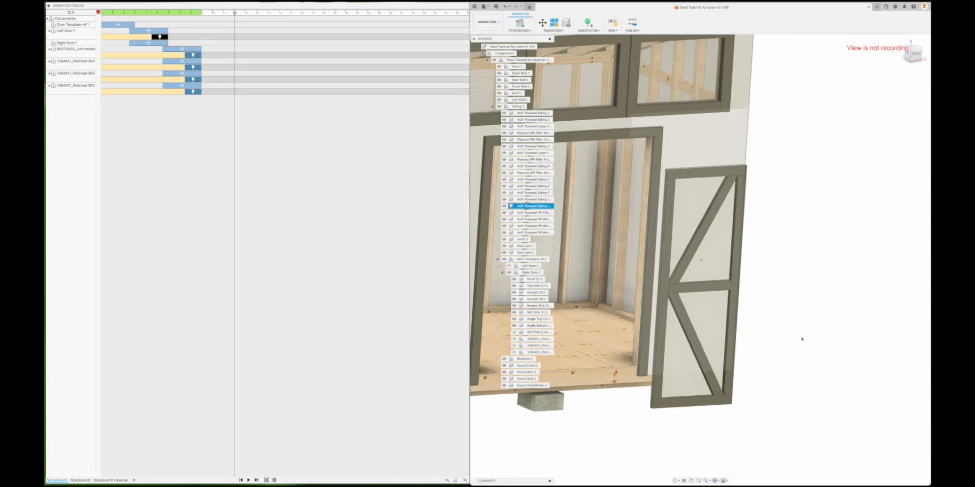
pyautogui.click(730, 288)
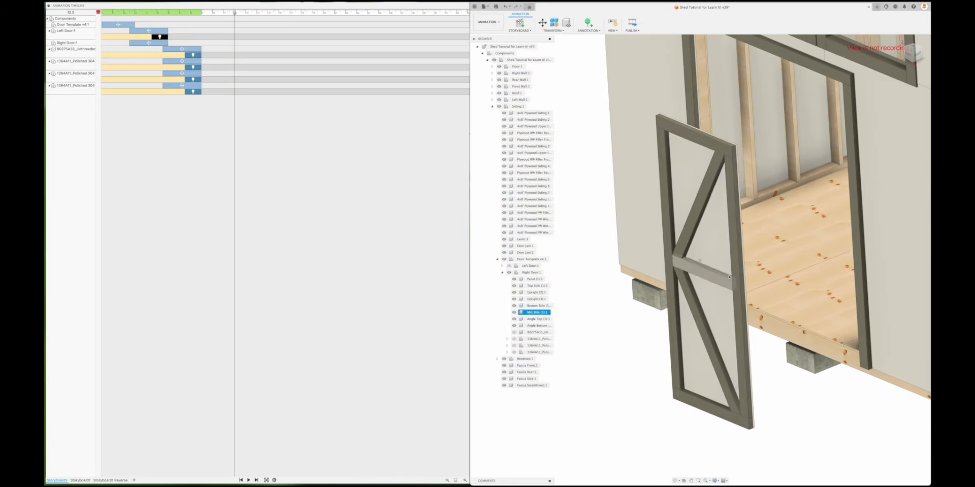
pyautogui.click(296, 161)
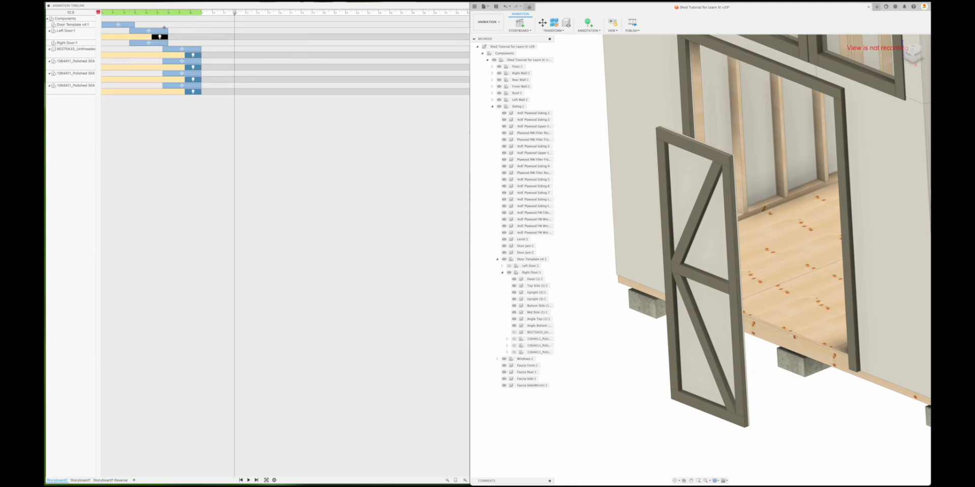
pyautogui.click(618, 149)
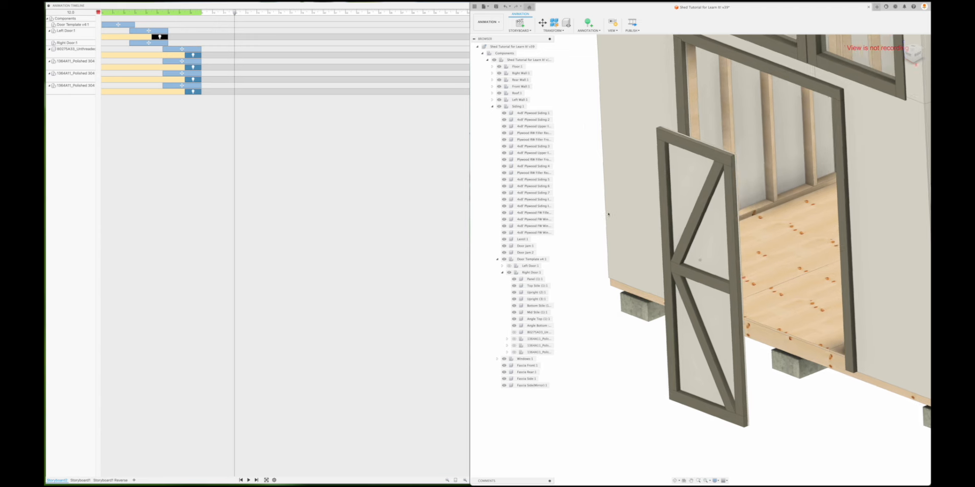
pyautogui.click(641, 256)
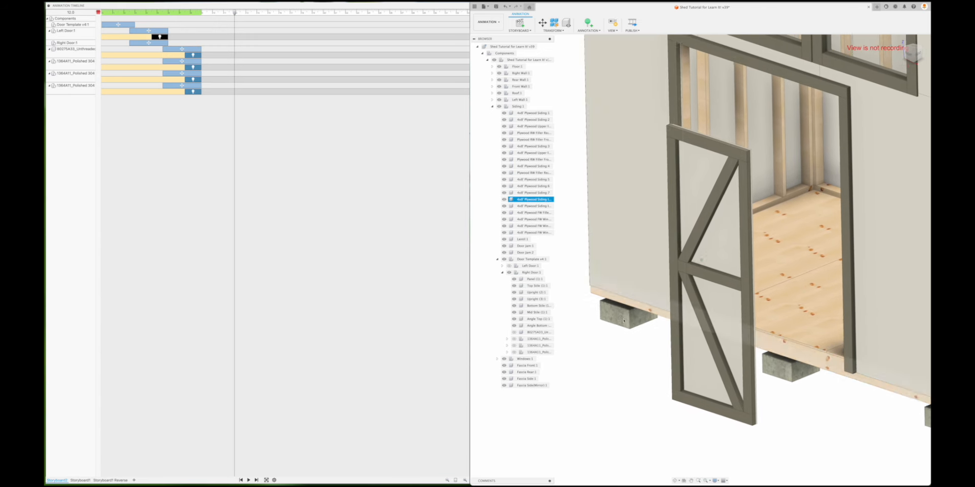
pyautogui.click(620, 347)
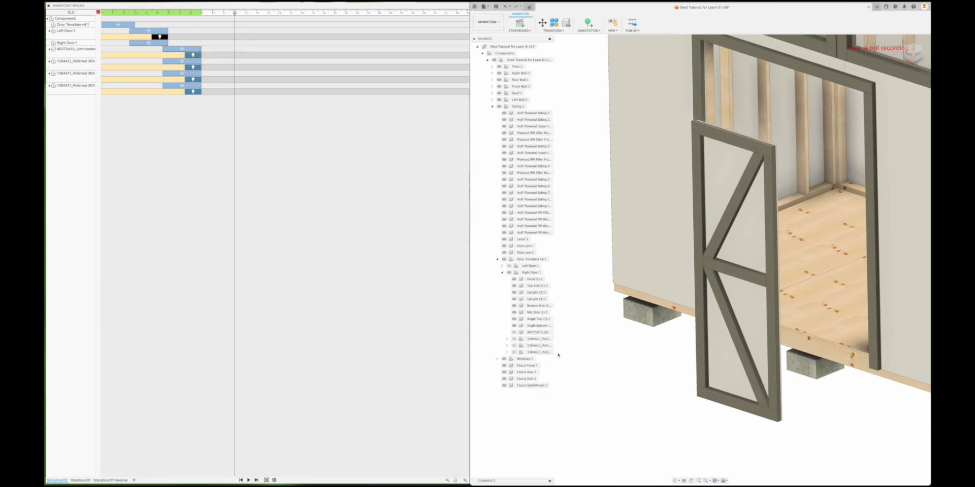
pyautogui.click(769, 200)
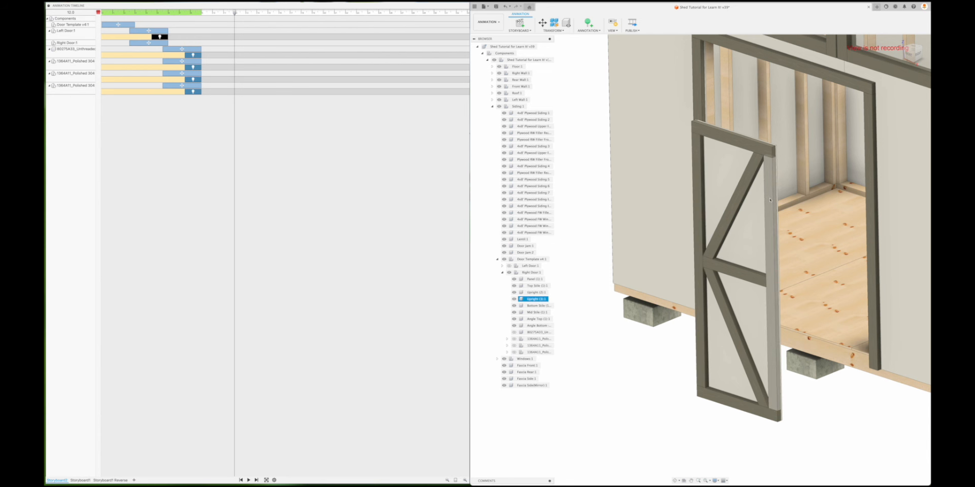
pyautogui.click(724, 276)
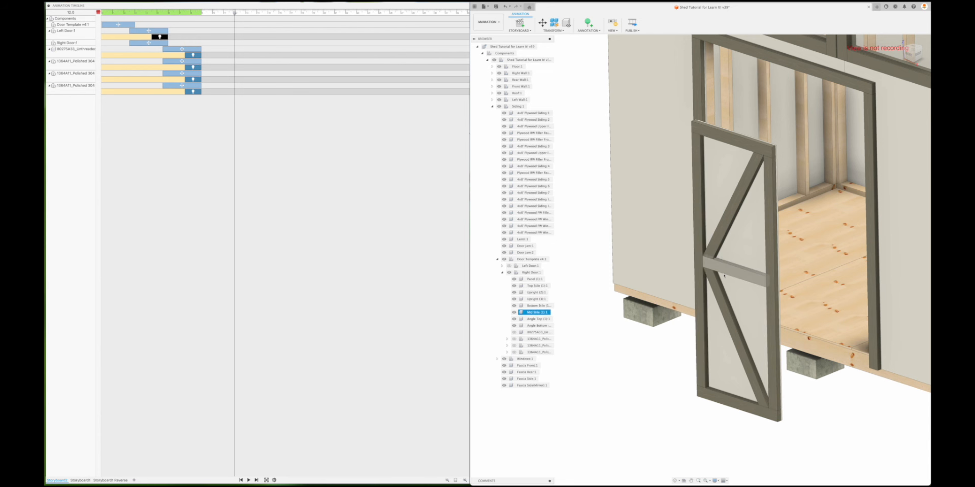
pyautogui.click(749, 245)
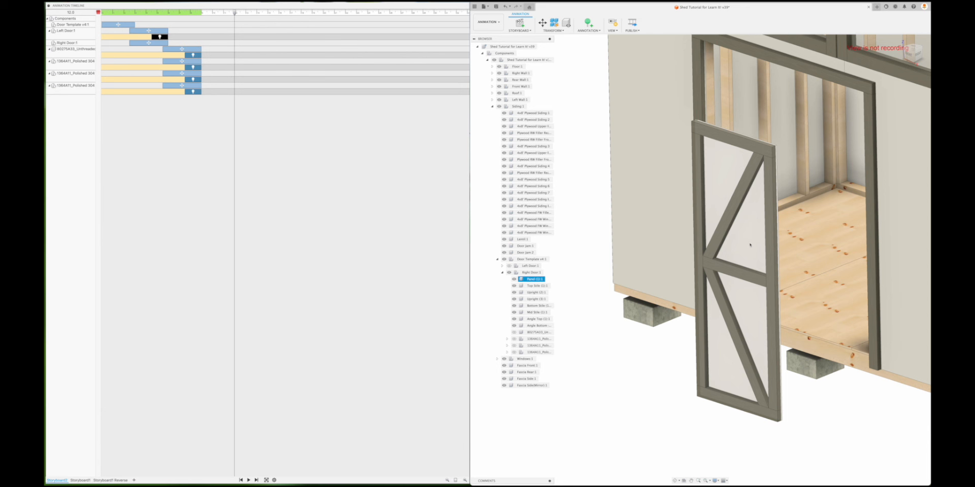
pyautogui.moveTo(750, 245); pyautogui.dragTo(735, 245, button='middle')
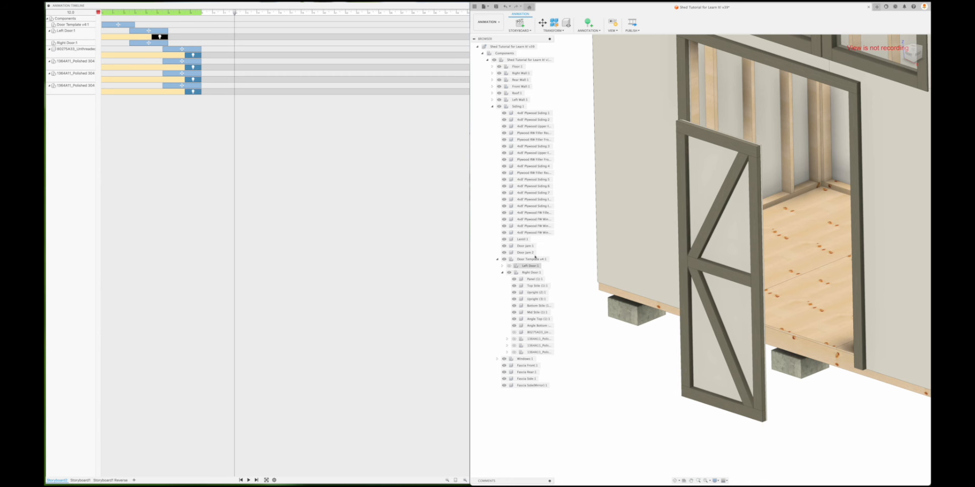
# Animate the Right Door's Upright (2) moving outward and -10 in along X, away from the panel, ending at 12 seconds.
pyautogui.click(690, 269)
pyautogui.click(686, 269)
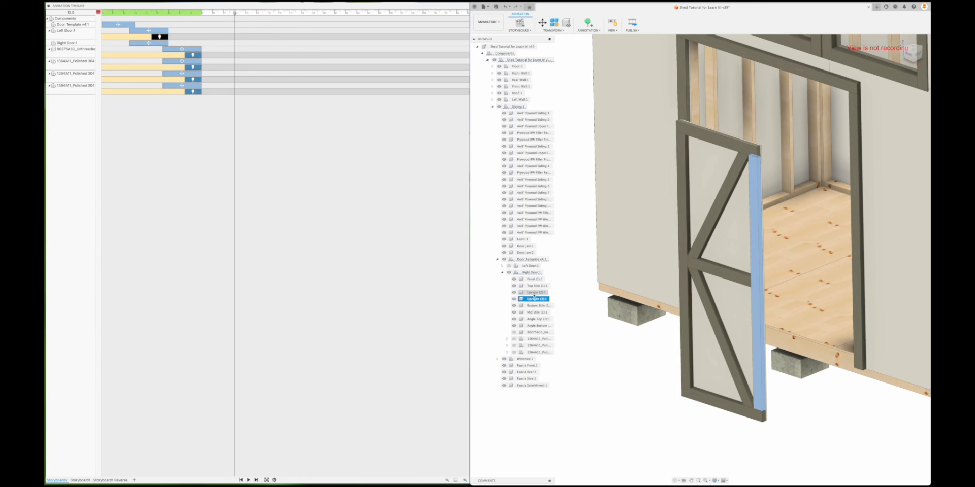
pyautogui.click(543, 24)
pyautogui.moveTo(697, 243); pyautogui.dragTo(647, 264)
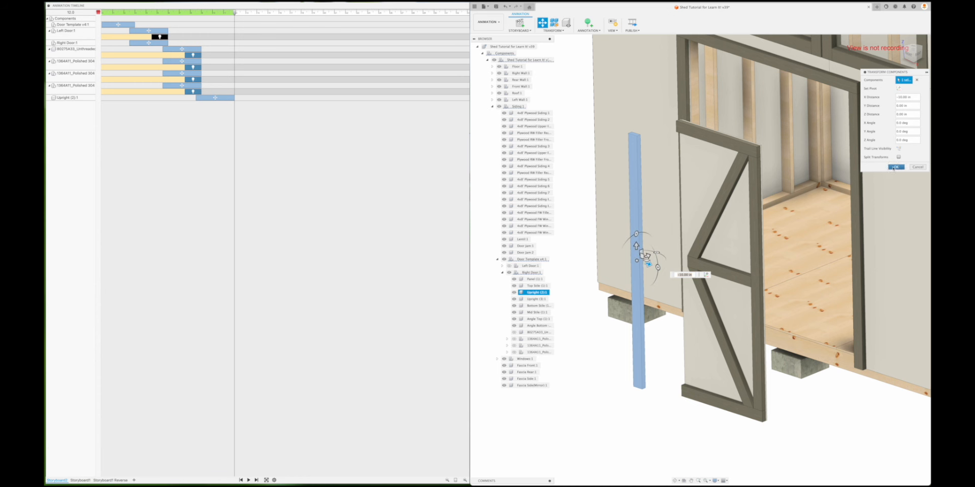
pyautogui.click(894, 168)
# Animate Upright (3) moving outward and sideways away from the Right Door's panel, ending at 12 seconds.
pyautogui.click(532, 300)
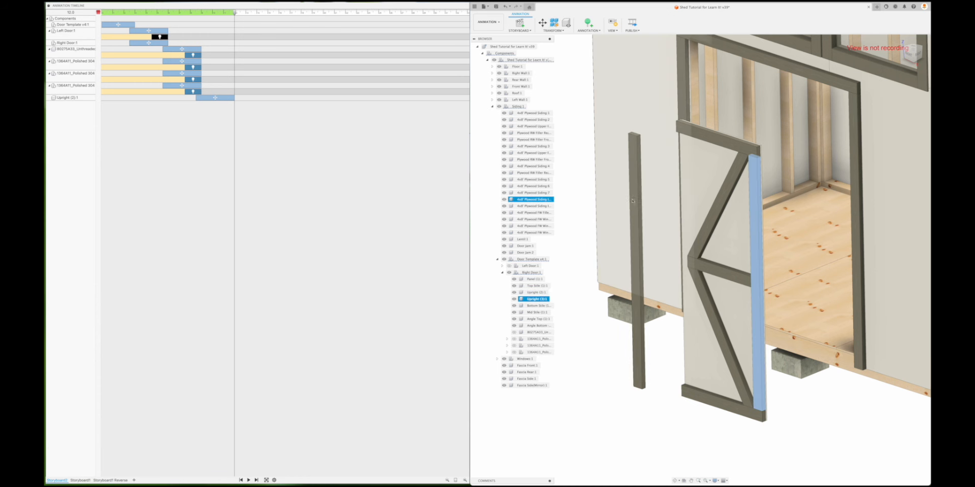
pyautogui.click(542, 23)
pyautogui.moveTo(767, 278); pyautogui.dragTo(745, 288)
pyautogui.moveTo(745, 296); pyautogui.dragTo(770, 304)
pyautogui.click(896, 167)
# Animate the Right Door's Top Stile moving outward and up from the panel, ending at 12 seconds.
pyautogui.click(718, 137)
pyautogui.click(542, 23)
pyautogui.moveTo(729, 129); pyautogui.dragTo(706, 139)
pyautogui.moveTo(696, 128); pyautogui.dragTo(696, 100)
pyautogui.click(895, 167)
# Animate the Right Door's Bottom Stile moving outward and down from the panel, ending at 12 seconds.
pyautogui.click(720, 402)
pyautogui.click(542, 23)
pyautogui.moveTo(733, 398); pyautogui.dragTo(700, 429)
pyautogui.click(896, 167)
# Animate Angle Top moving outward and 5 in up, and Angle Bottom moving outward and 5 in down, ending at 12 seconds.
pyautogui.click(721, 201)
pyautogui.moveTo(725, 197); pyautogui.dragTo(695, 183)
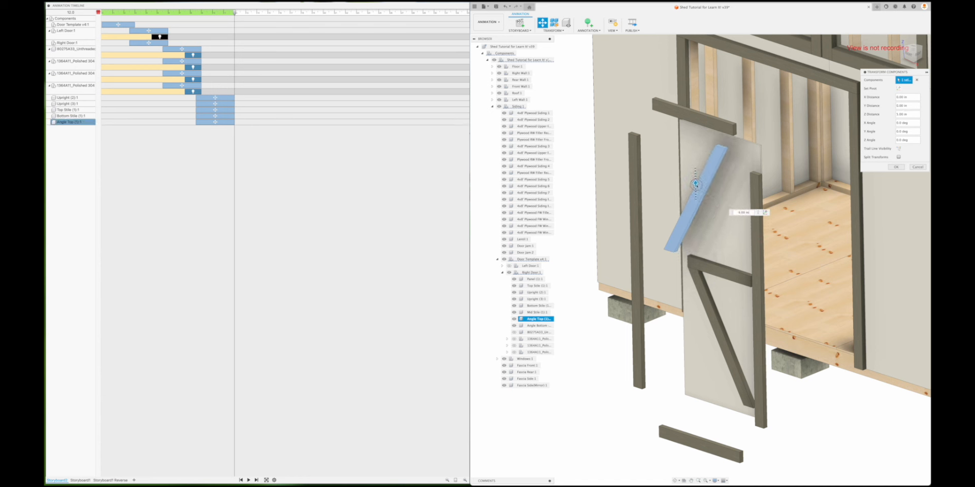
pyautogui.click(896, 167)
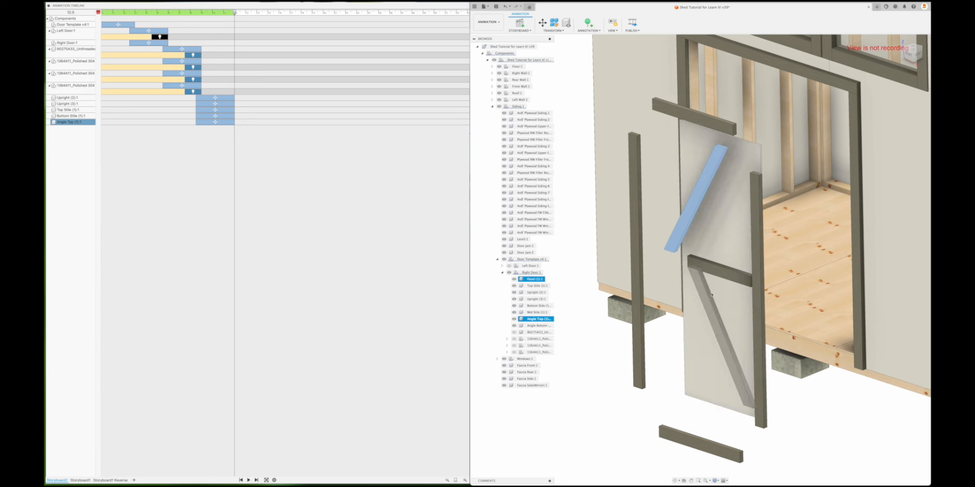
pyautogui.click(711, 295)
pyautogui.click(543, 22)
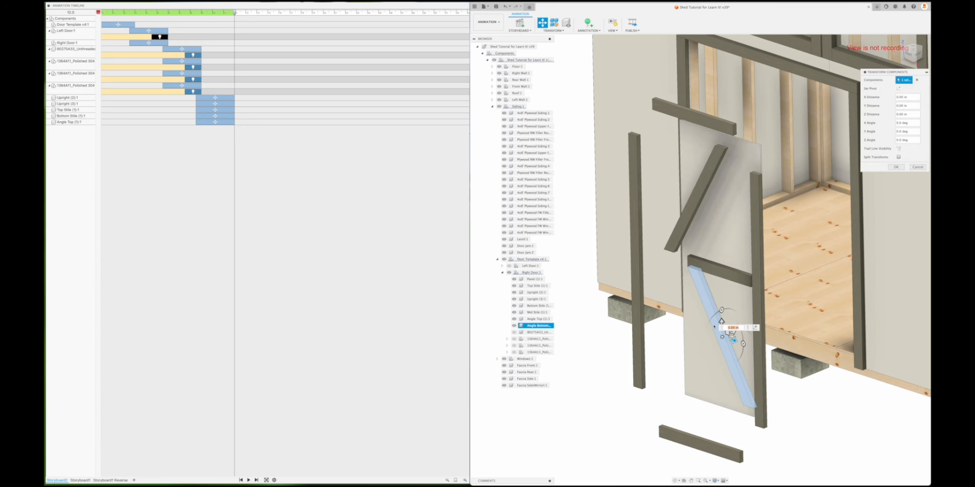
pyautogui.moveTo(733, 340); pyautogui.dragTo(711, 362)
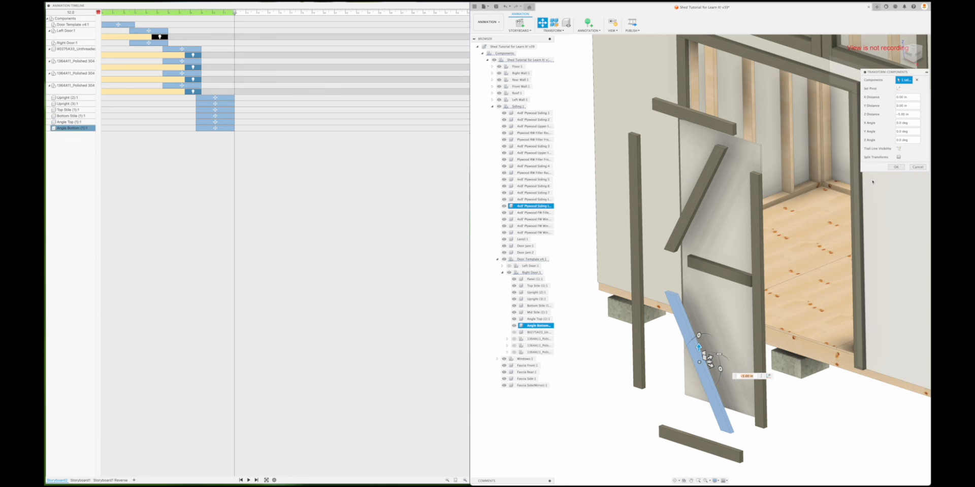
pyautogui.click(896, 167)
# Animate the Right Door's Mid Stile moving -10 in along Y, outward from the panel, ending at 12 seconds.
pyautogui.click(717, 274)
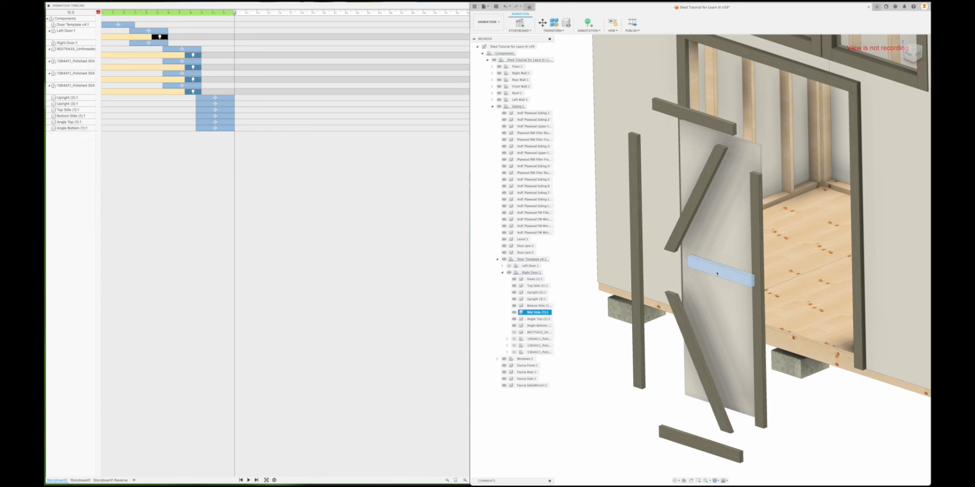
pyautogui.click(543, 23)
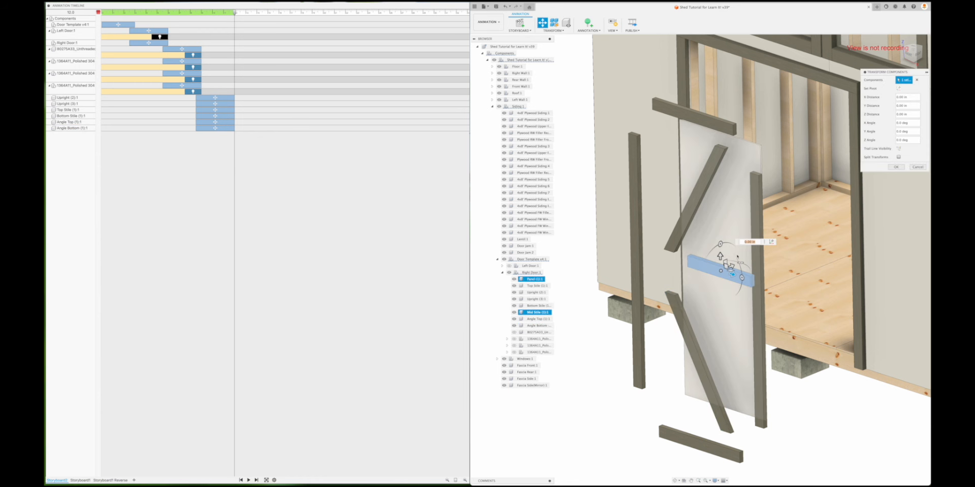
pyautogui.moveTo(728, 266); pyautogui.dragTo(713, 280)
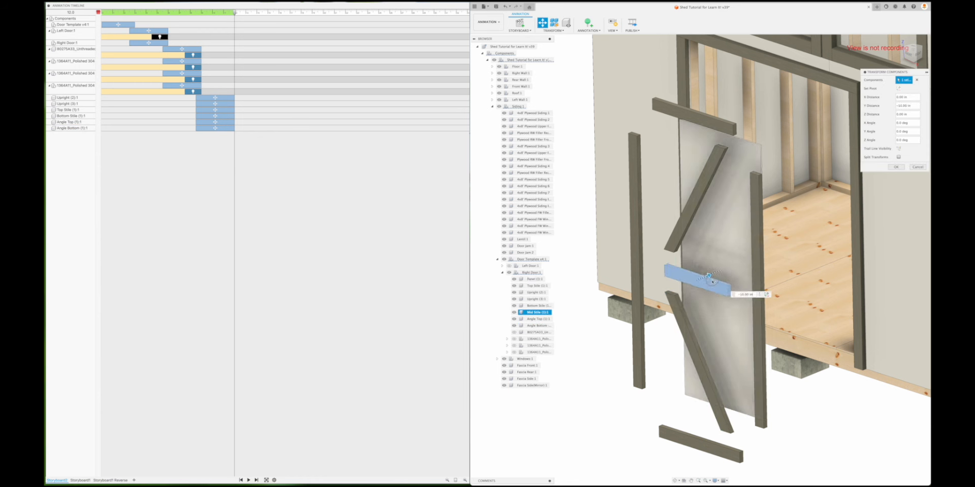
pyautogui.click(897, 167)
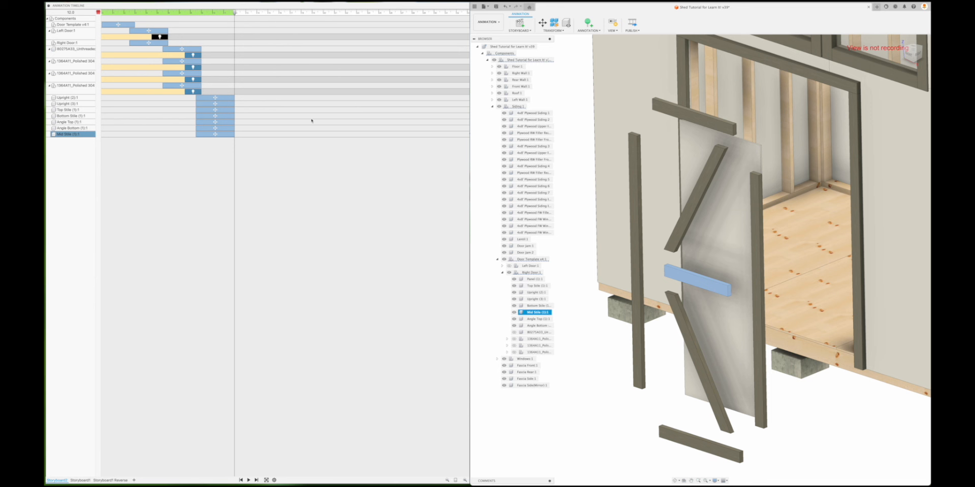
# Hide the Right Door's two uprights, three stiles and two angle braces at 12 seconds, and preview the animation.
pyautogui.click(635, 185)
pyautogui.keyDown('shift'); pyautogui.click(683, 111); pyautogui.keyUp('shift')
pyautogui.keyDown('shift'); pyautogui.click(707, 178); pyautogui.keyUp('shift')
pyautogui.keyDown('shift'); pyautogui.click(756, 189); pyautogui.keyUp('shift')
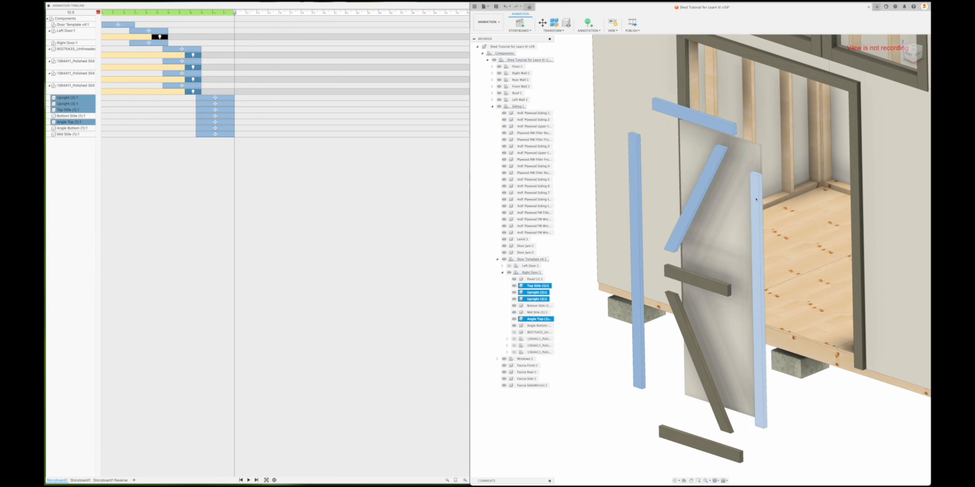
pyautogui.keyDown('shift'); pyautogui.click(711, 284); pyautogui.keyUp('shift')
pyautogui.keyDown('shift'); pyautogui.click(687, 323); pyautogui.keyUp('shift')
pyautogui.keyDown('shift'); pyautogui.click(700, 443); pyautogui.keyUp('shift')
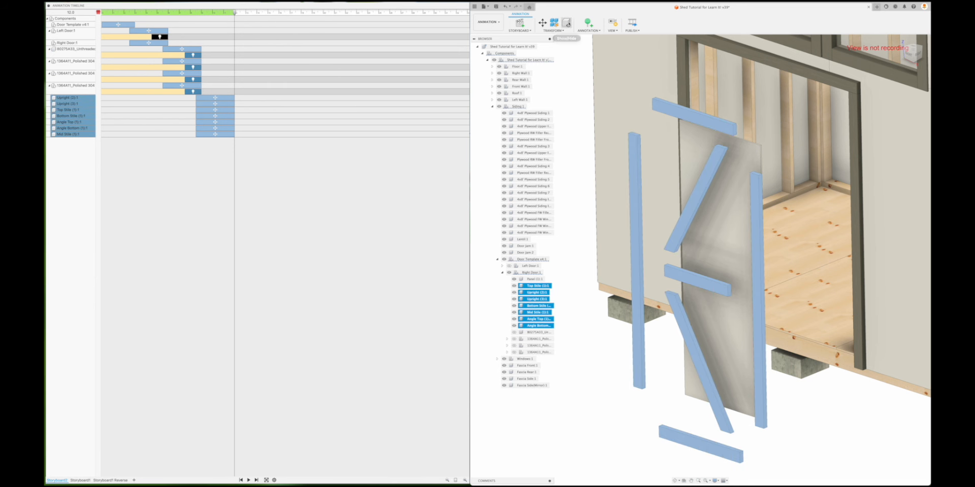
pyautogui.click(566, 23)
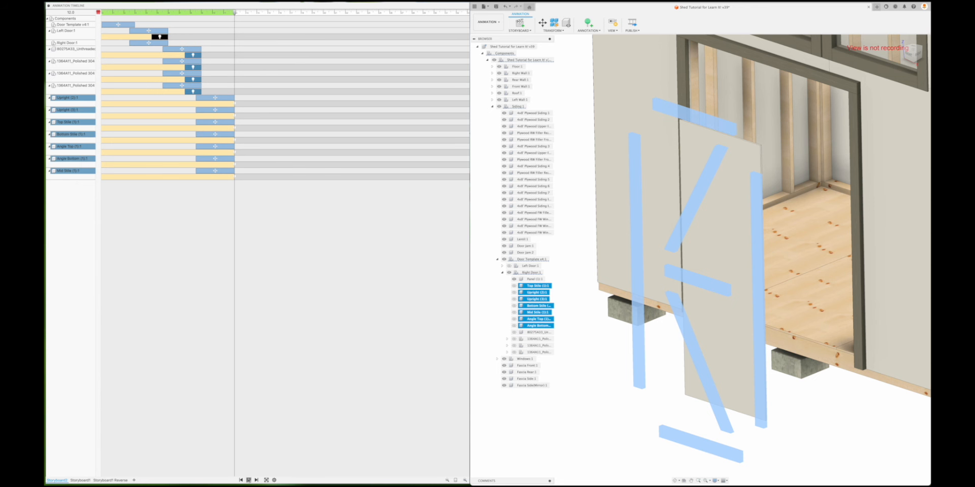
pyautogui.click(249, 480)
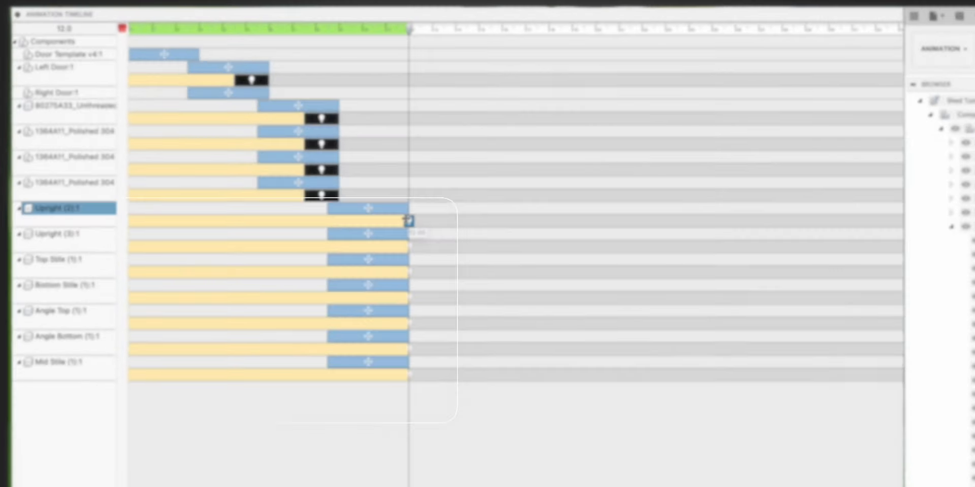
# Stretch the visibility actions of all seven Right Door frame pieces back to about 10.5 seconds for a fade-out.
pyautogui.click(235, 104)
pyautogui.keyDown('super'); pyautogui.click(234, 116); pyautogui.keyUp('super')
pyautogui.keyDown('super'); pyautogui.click(234, 128); pyautogui.keyUp('super')
pyautogui.keyDown('super'); pyautogui.click(235, 141); pyautogui.keyUp('super')
pyautogui.keyDown('super'); pyautogui.click(234, 152); pyautogui.keyUp('super')
pyautogui.keyDown('super'); pyautogui.click(432, 373); pyautogui.keyUp('super')
pyautogui.keyDown('super'); pyautogui.click(432, 401); pyautogui.keyUp('super')
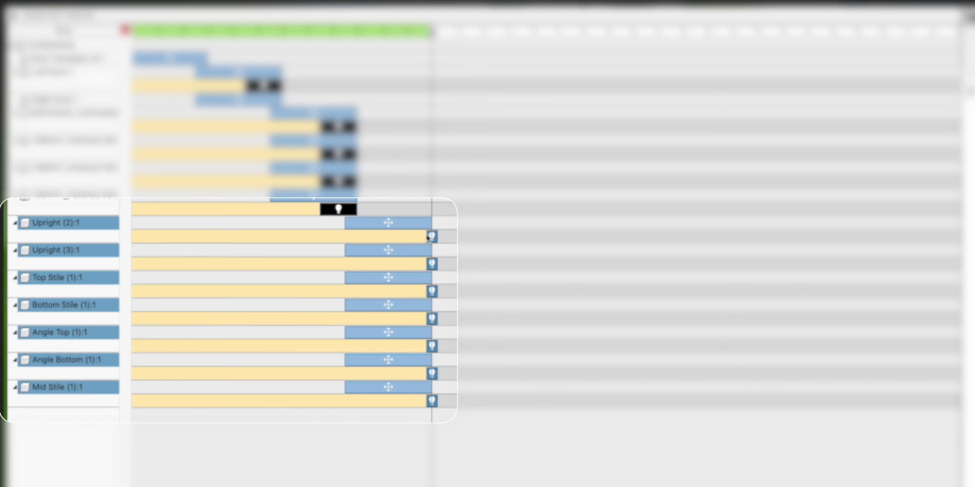
pyautogui.moveTo(426, 237); pyautogui.dragTo(403, 237)
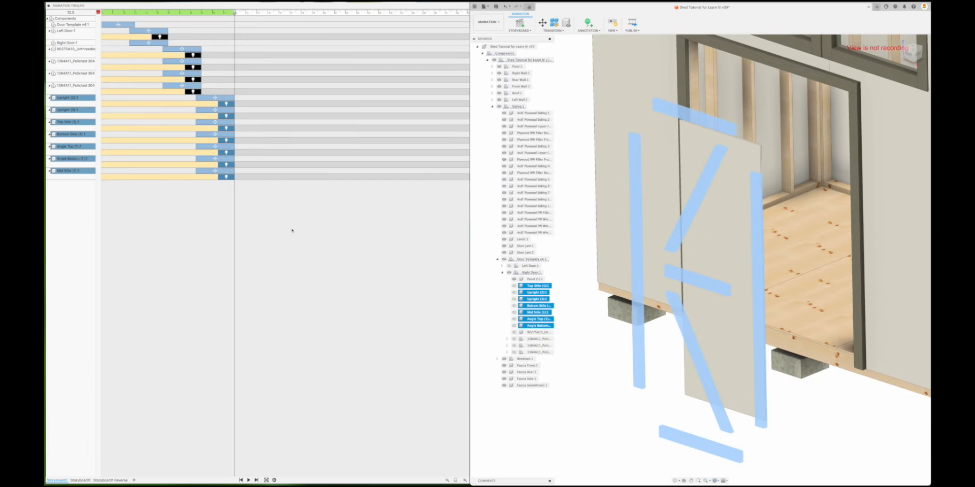
# Check the duration of the Mid Stile's visibility action and leave the value as it is.
pyautogui.click(222, 177)
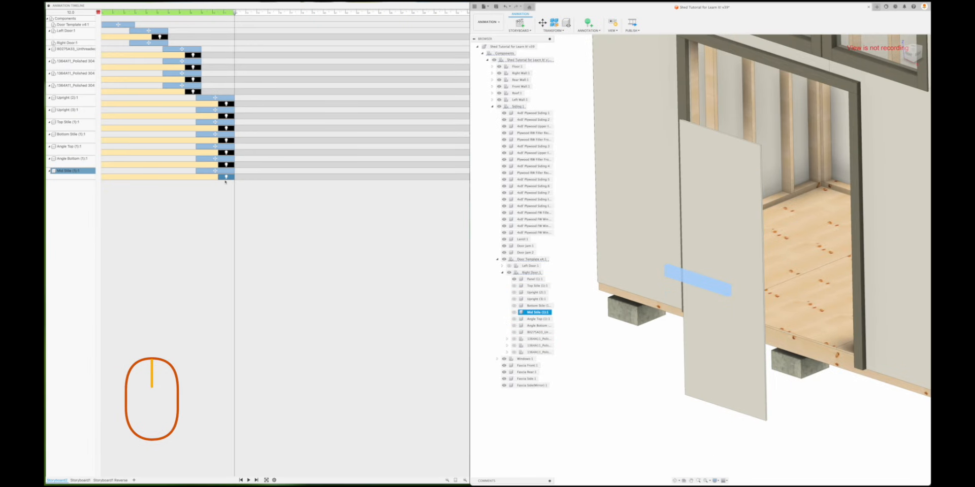
pyautogui.rightClick(223, 178)
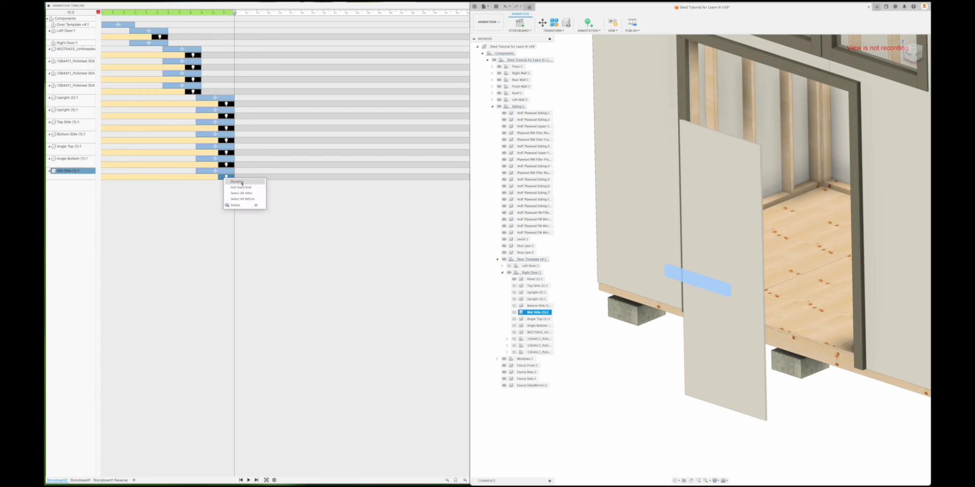
pyautogui.click(241, 182)
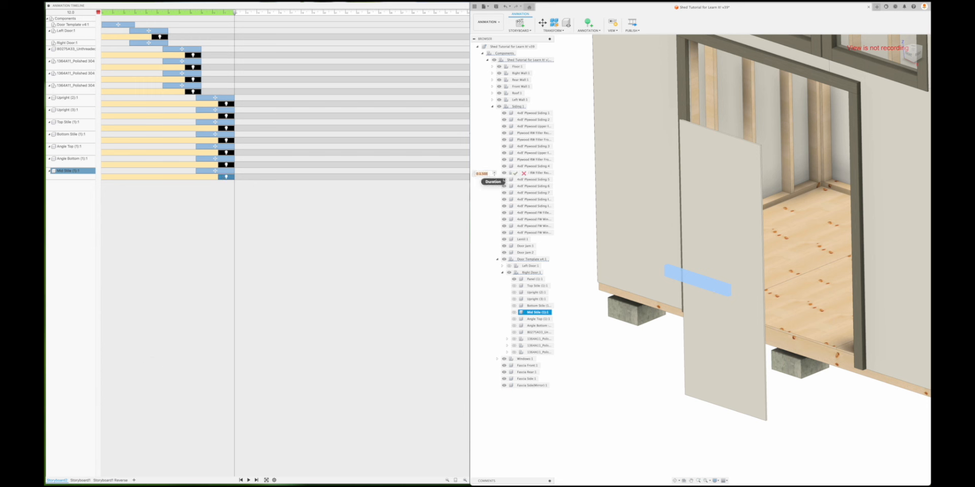
pyautogui.click(522, 174)
pyautogui.click(629, 380)
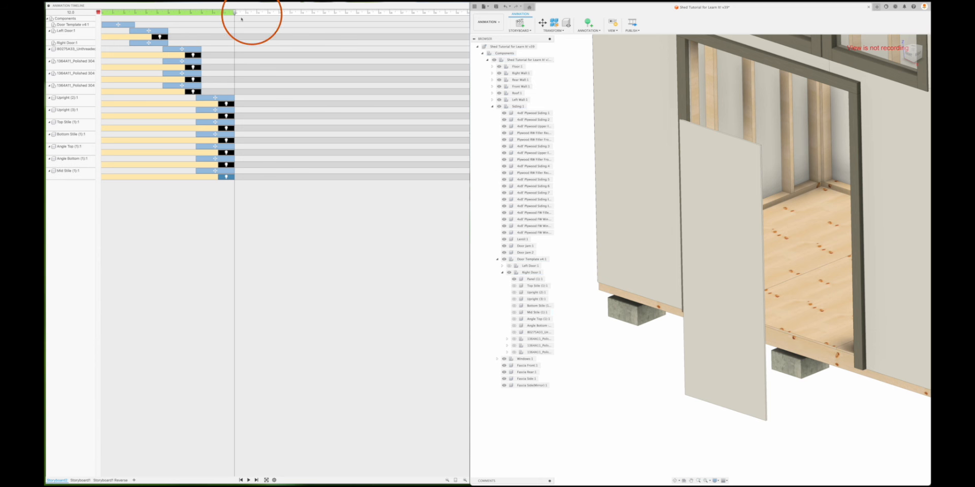
# Hide the Right Door's Panel at 15 seconds on the timeline.
pyautogui.moveTo(235, 13); pyautogui.dragTo(268, 14)
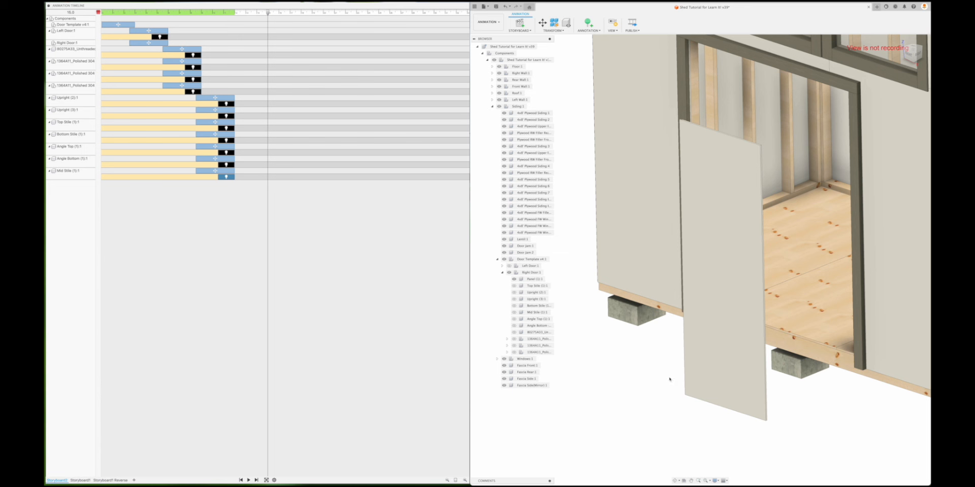
pyautogui.click(735, 300)
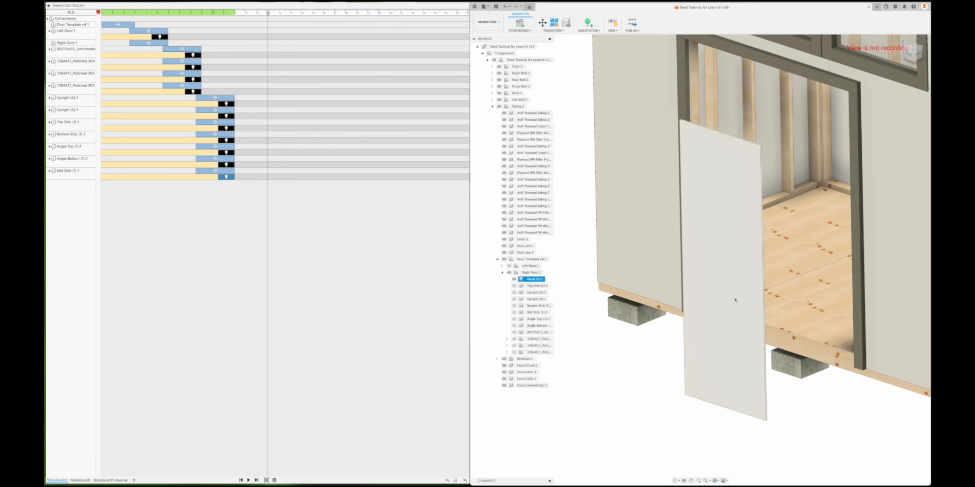
pyautogui.press('Escape')
pyautogui.click(699, 209)
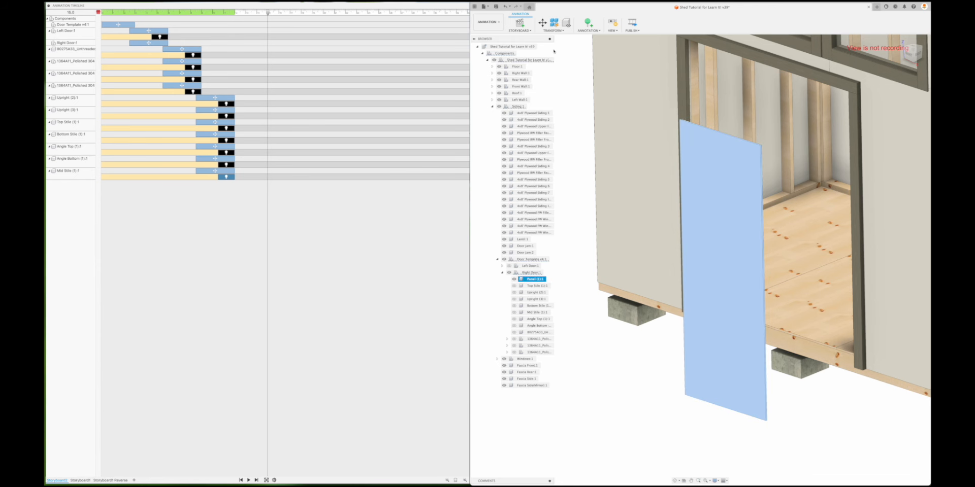
pyautogui.click(566, 22)
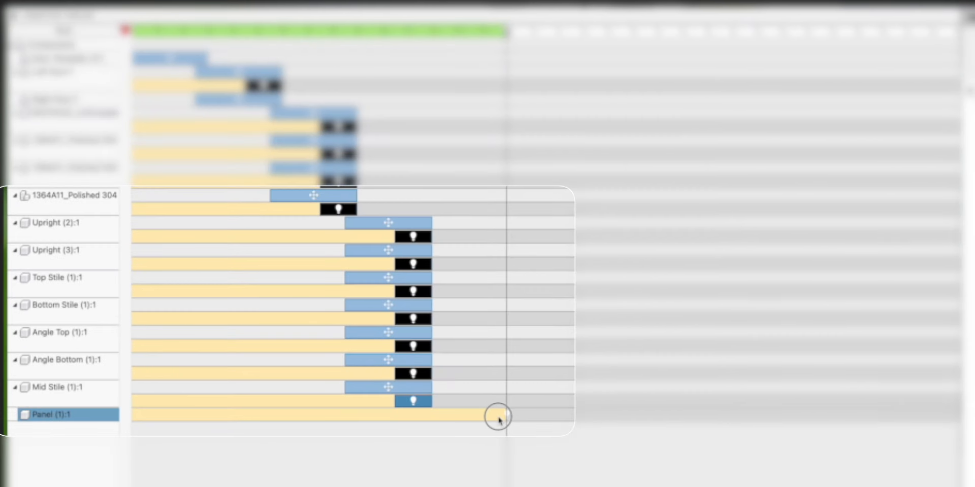
# Give the Panel's visibility action a fade-out of about 1.5 seconds, starting at 12 seconds where the frame pieces finish.
pyautogui.moveTo(499, 419)
pyautogui.mouseDown()
pyautogui.moveTo(507, 416)
pyautogui.moveTo(433, 420)
pyautogui.moveTo(494, 416)
pyautogui.mouseUp()
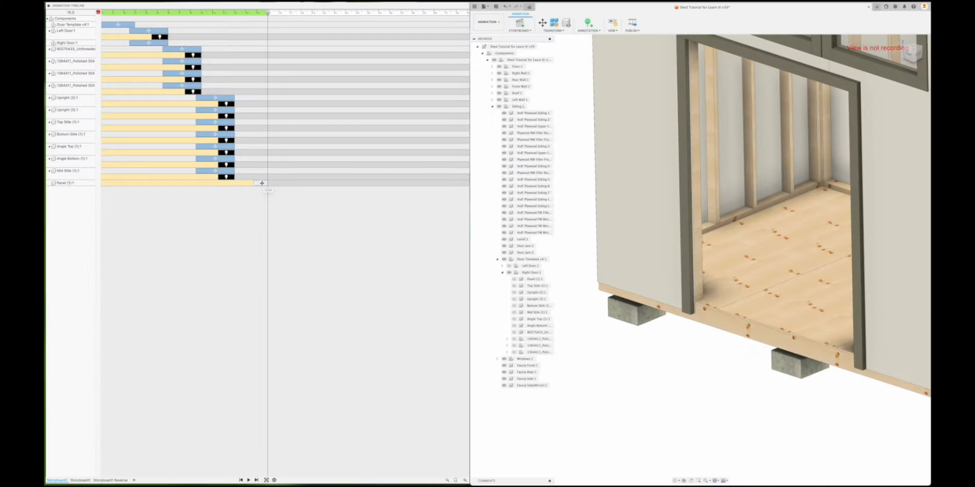
pyautogui.click(261, 182)
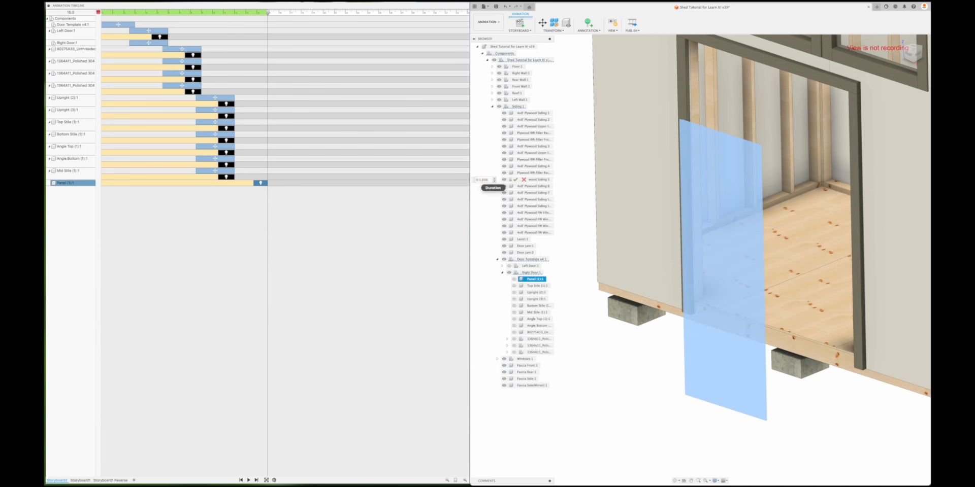
pyautogui.click(227, 199)
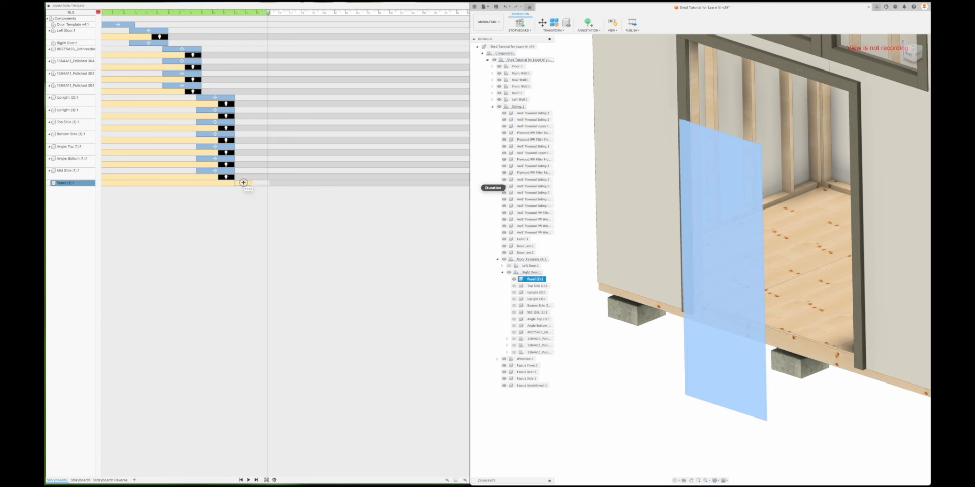
pyautogui.moveTo(244, 182); pyautogui.dragTo(238, 183)
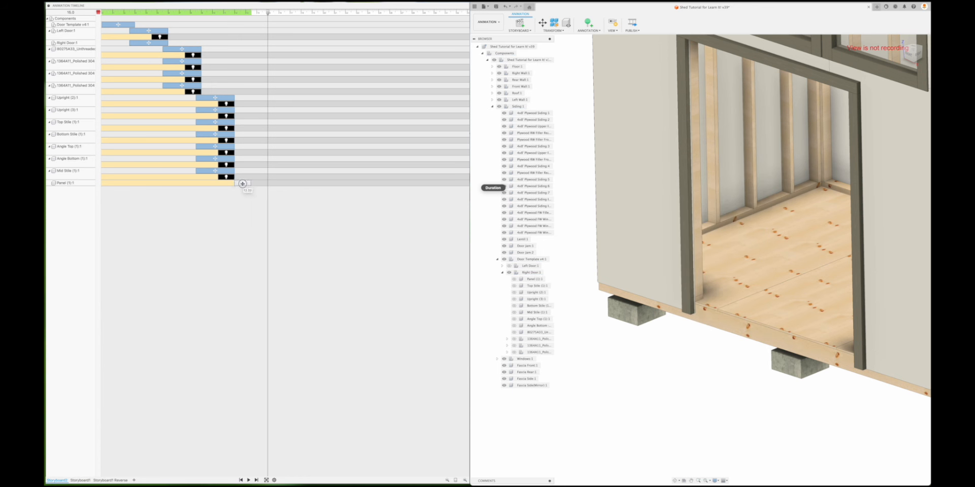
pyautogui.click(243, 183)
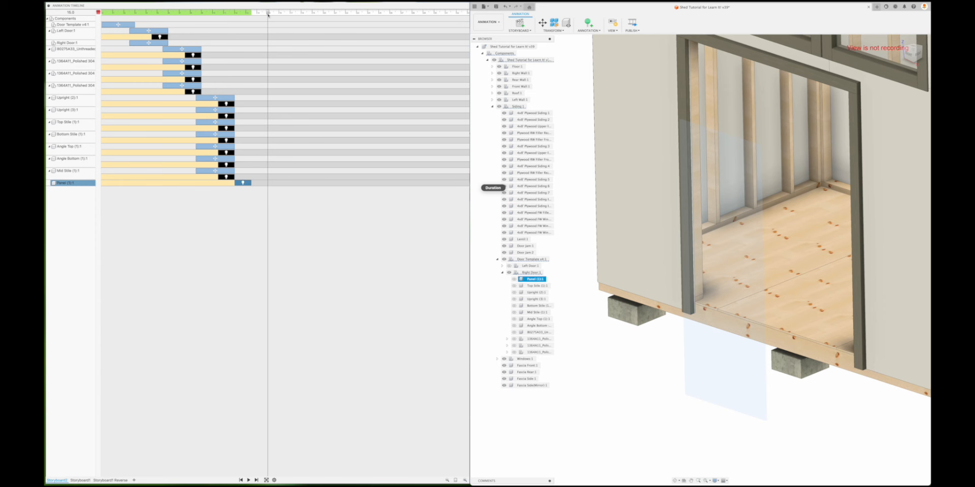
# Preview the door animation and jump to its end, with the whole shed in view.
pyautogui.moveTo(268, 14); pyautogui.dragTo(181, 14)
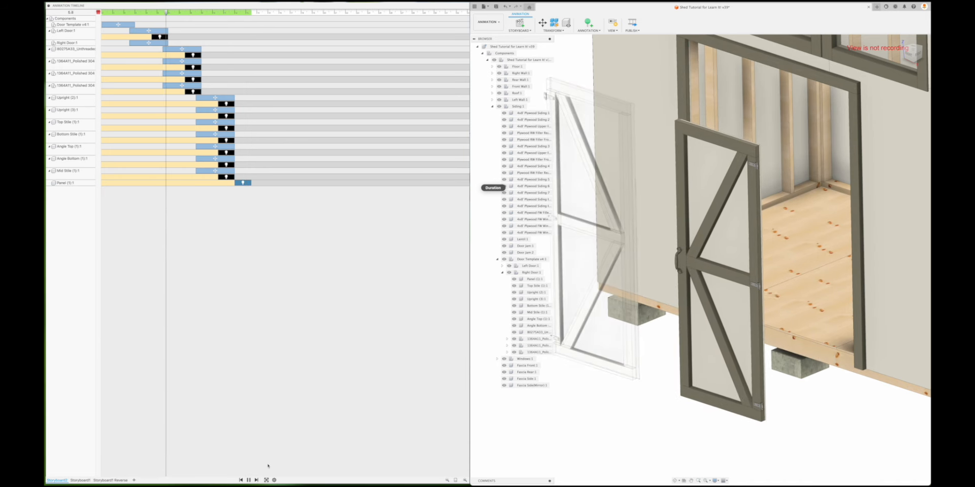
pyautogui.click(257, 480)
pyautogui.scroll(-10, 582, 375)
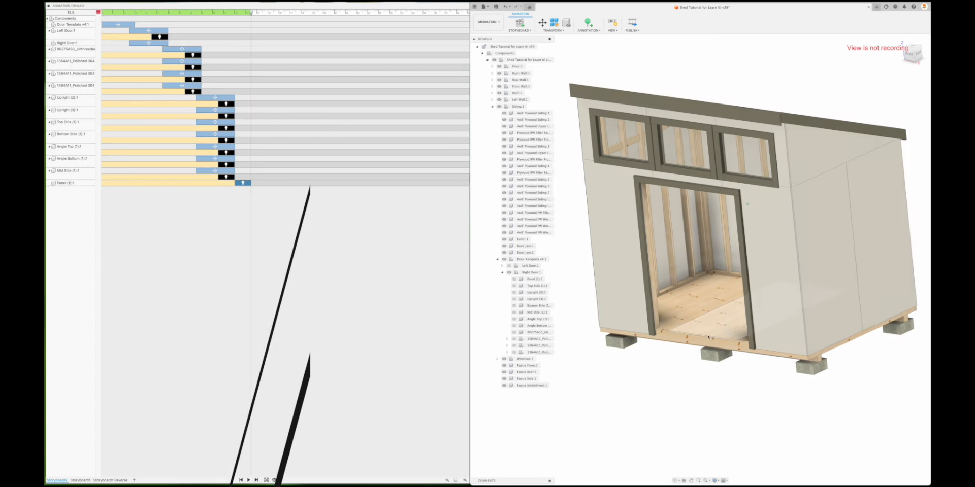
pyautogui.click(752, 213)
pyautogui.click(751, 197)
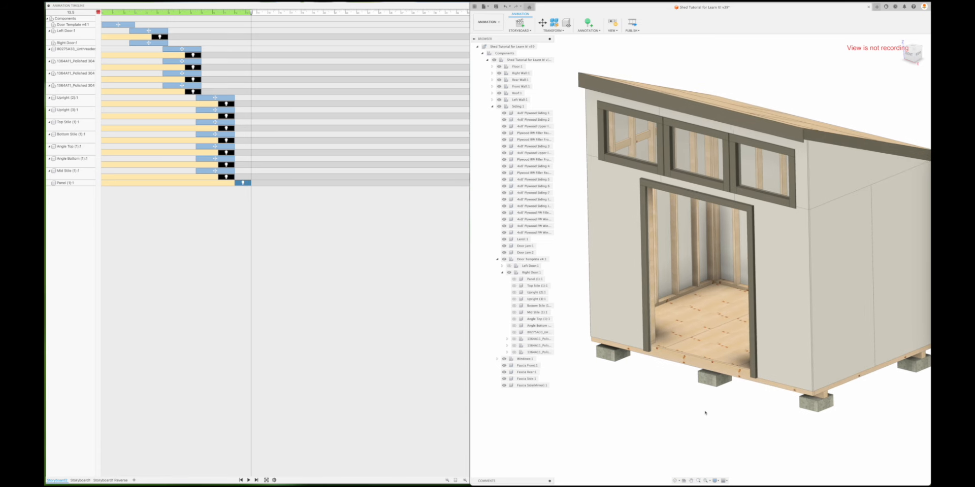
# Animate both Door Jams, the lintel above them and Fascia Front moving outward from the front wall, ending at about 15 seconds.
pyautogui.click(631, 276)
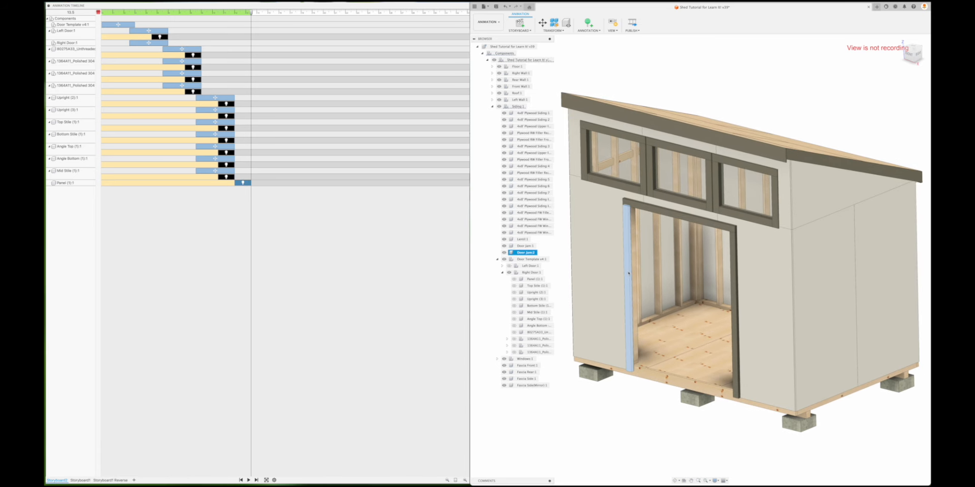
pyautogui.click(672, 212)
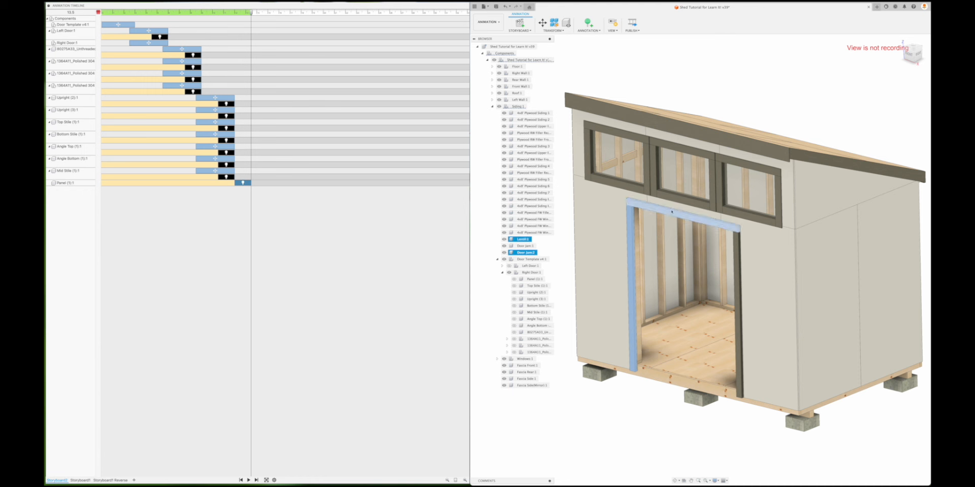
pyautogui.click(736, 304)
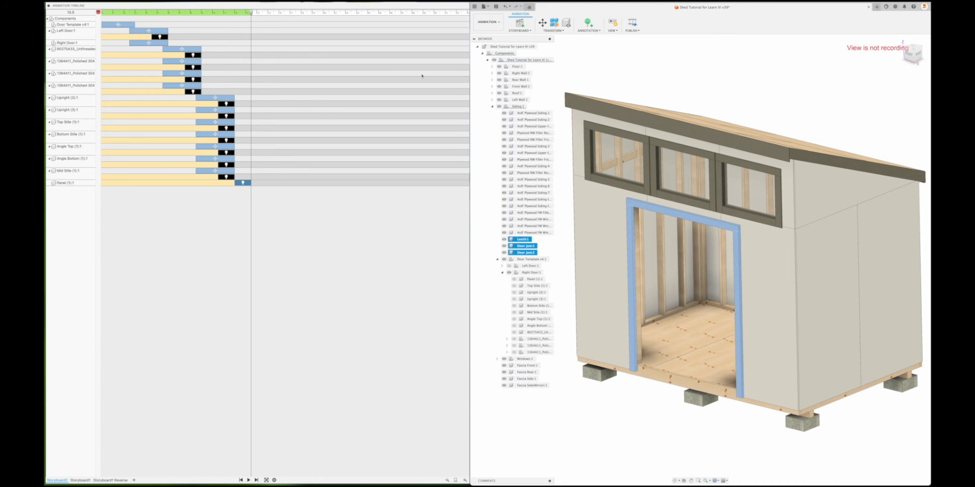
pyautogui.moveTo(249, 11)
pyautogui.mouseDown()
pyautogui.moveTo(235, 15)
pyautogui.moveTo(269, 13)
pyautogui.mouseUp()
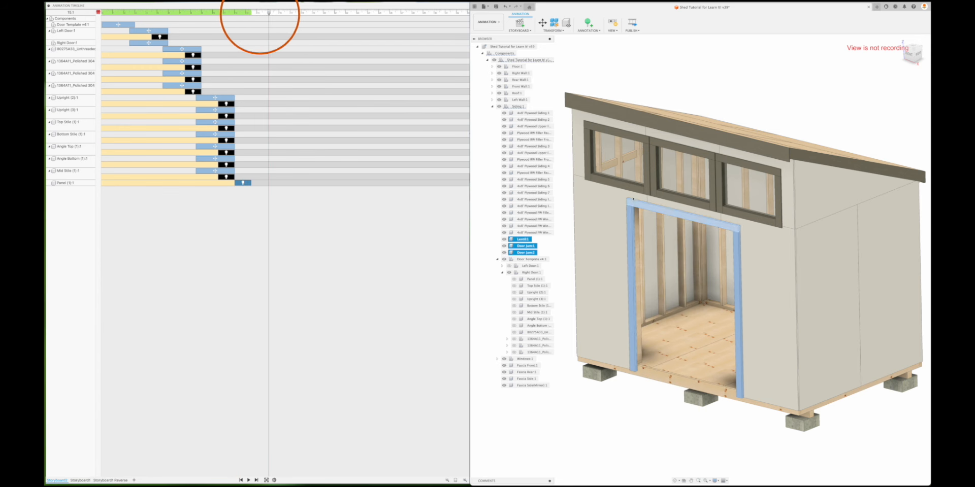
pyautogui.click(738, 141)
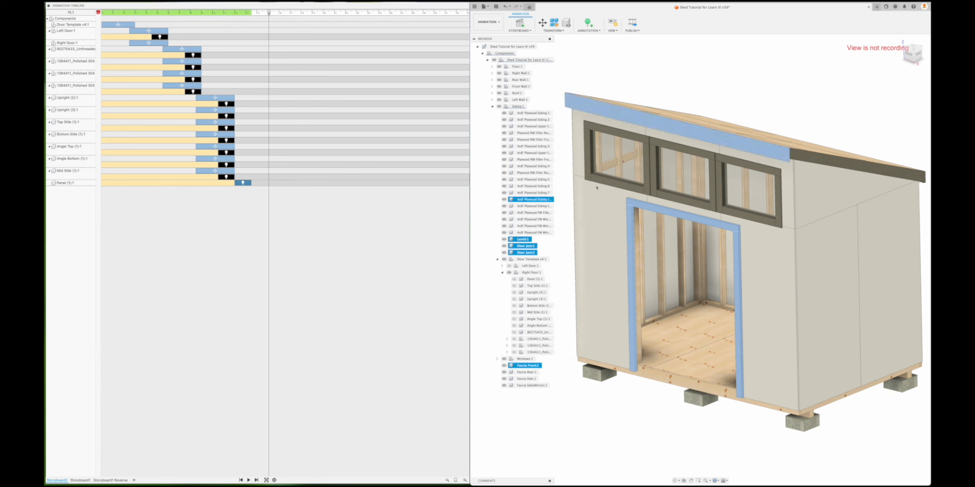
pyautogui.click(542, 22)
pyautogui.moveTo(683, 122); pyautogui.dragTo(622, 147)
pyautogui.press('Return')
pyautogui.click(711, 411)
pyautogui.scroll(-2, 712, 410)
pyautogui.moveTo(711, 411); pyautogui.dragTo(807, 400, button='middle')
# Raise Fascia Front slightly at its exploded position, within the movement ending at about 15 seconds.
pyautogui.click(712, 187)
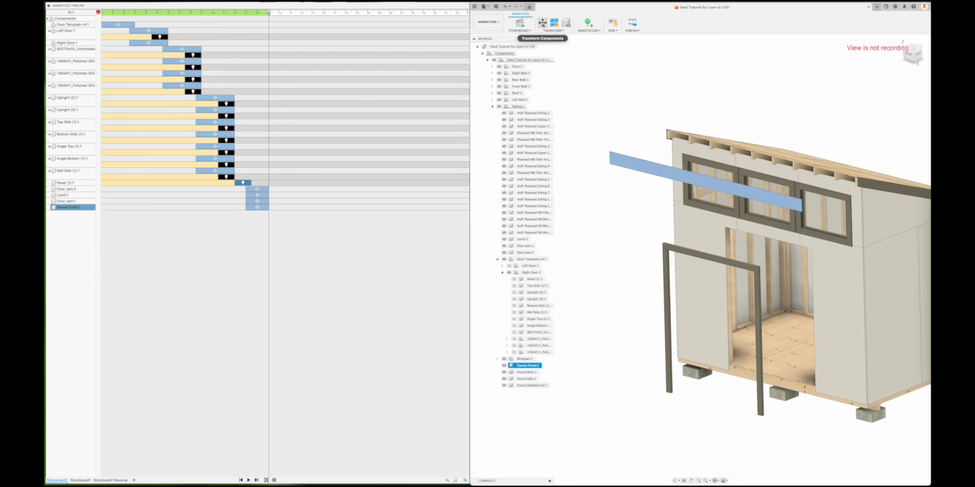
pyautogui.click(542, 23)
pyautogui.moveTo(705, 166); pyautogui.dragTo(704, 150)
pyautogui.click(896, 167)
# Spread the door frame apart: the left Door Jam -10 in along X, the right one the opposite way, and the lintel up.
pyautogui.click(652, 315)
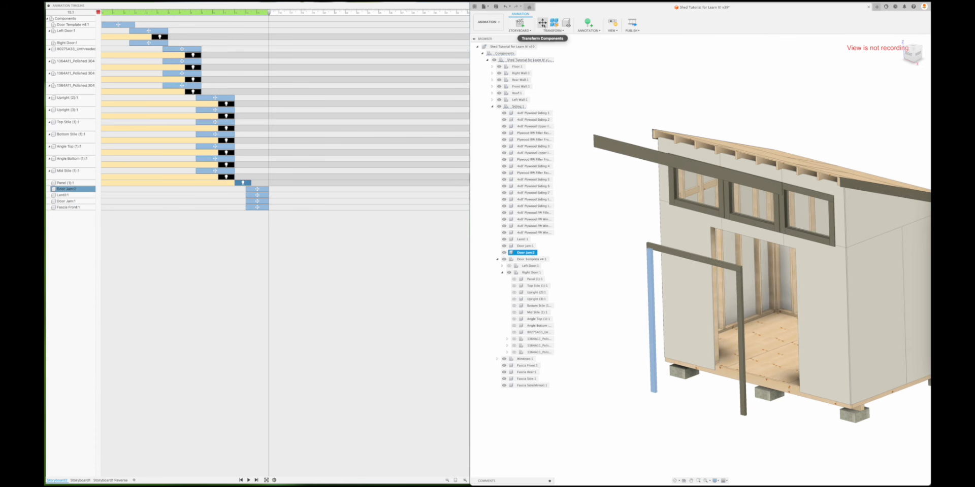
pyautogui.click(542, 23)
pyautogui.moveTo(662, 322); pyautogui.dragTo(649, 321)
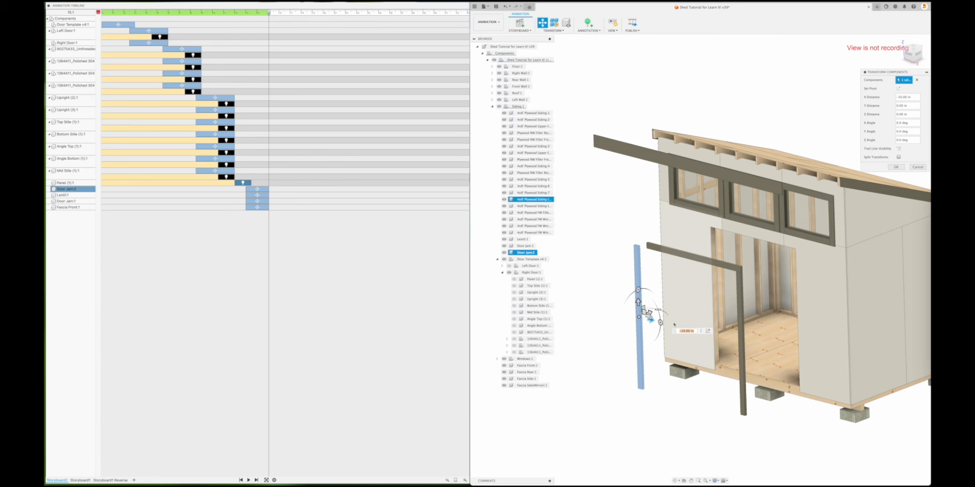
pyautogui.click(896, 167)
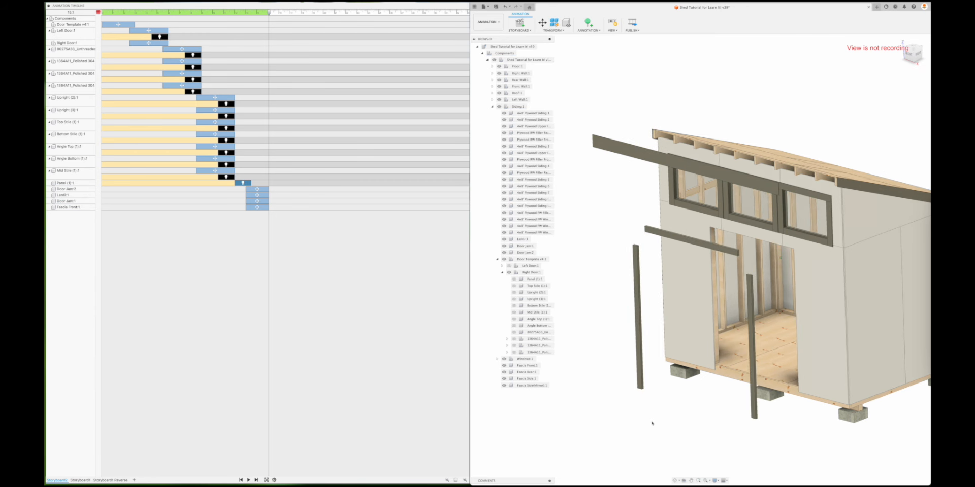
# Animate Fascia Side moving 50 in along X, outward from the roof edge, ending at about 15 seconds.
pyautogui.keyDown('shift'); pyautogui.hscroll(5, 652, 423); pyautogui.keyUp('shift')
pyautogui.keyDown('shift'); pyautogui.hscroll(-3, 652, 422); pyautogui.keyUp('shift')
pyautogui.hscroll(2, 776, 222)
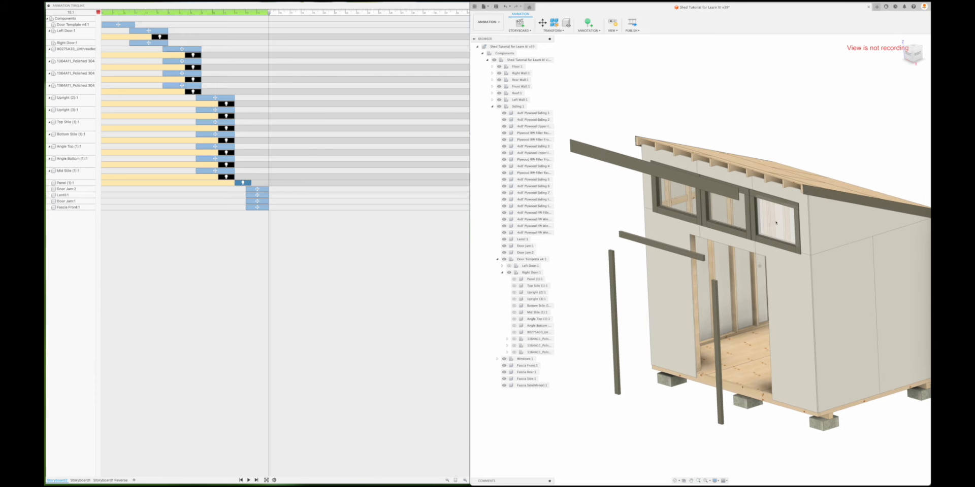
pyautogui.keyDown('shift'); pyautogui.scroll(-4, 760, 206); pyautogui.keyUp('shift')
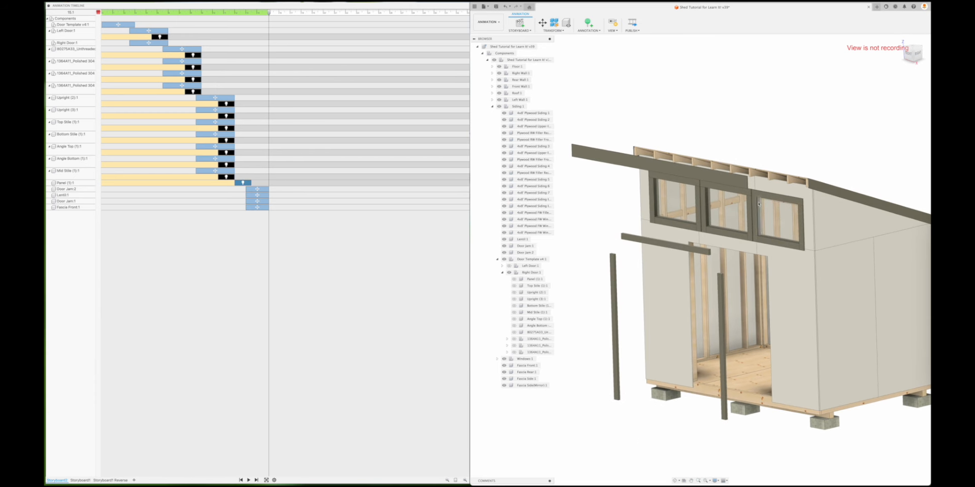
pyautogui.keyDown('shift'); pyautogui.hscroll(5, 790, 157); pyautogui.keyUp('shift')
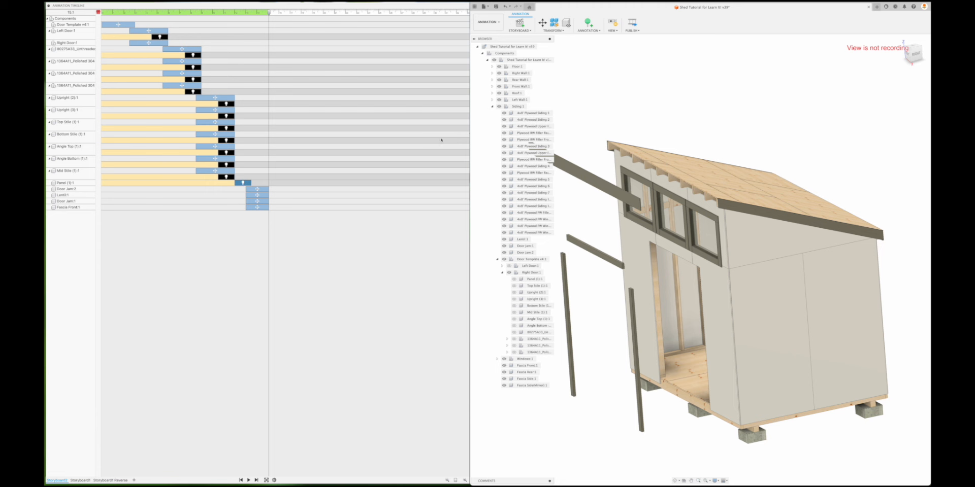
pyautogui.click(793, 220)
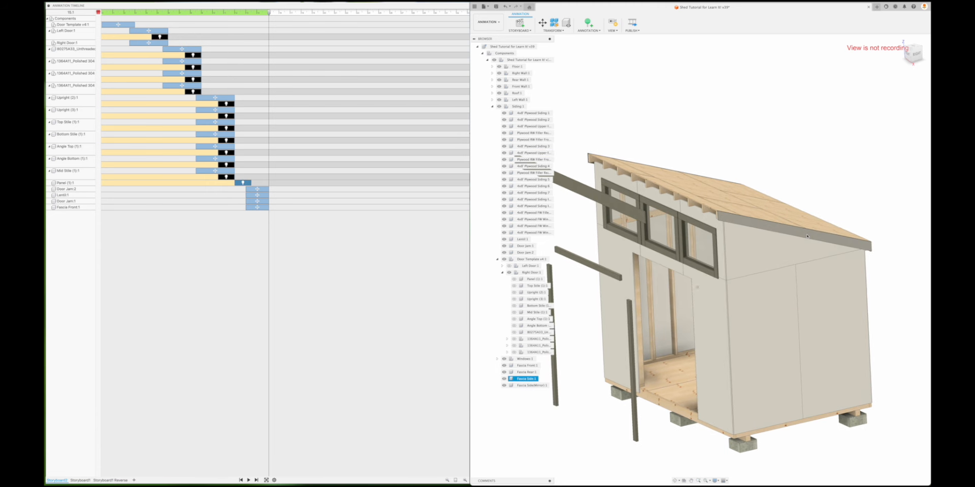
pyautogui.click(542, 22)
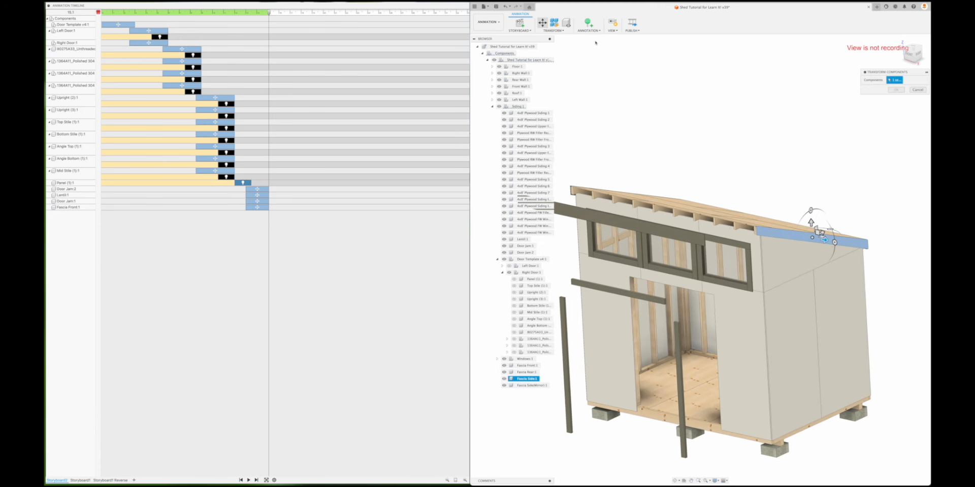
pyautogui.moveTo(831, 241); pyautogui.dragTo(904, 266)
pyautogui.scroll(-2, 904, 266)
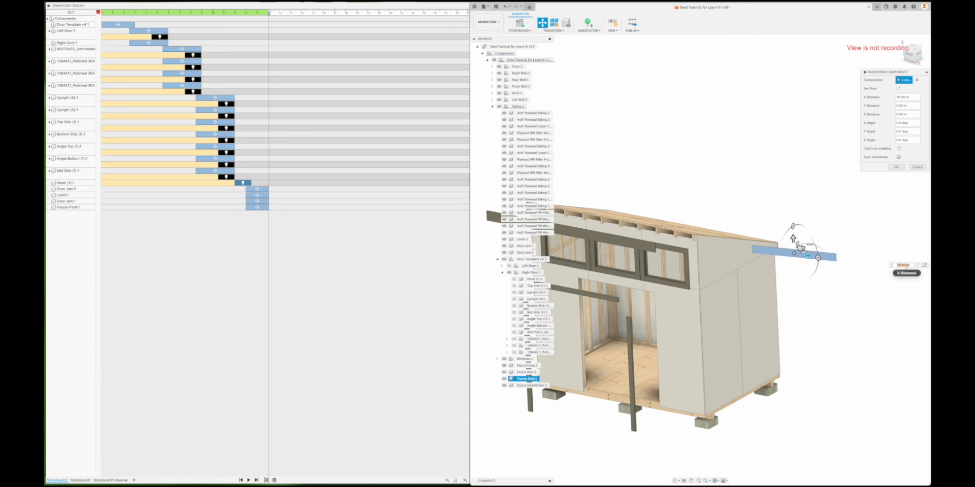
pyautogui.click(896, 167)
# Animate Fascia Rear moving outward along Y from the rear roof edge, ending at about 15 seconds.
pyautogui.click(527, 372)
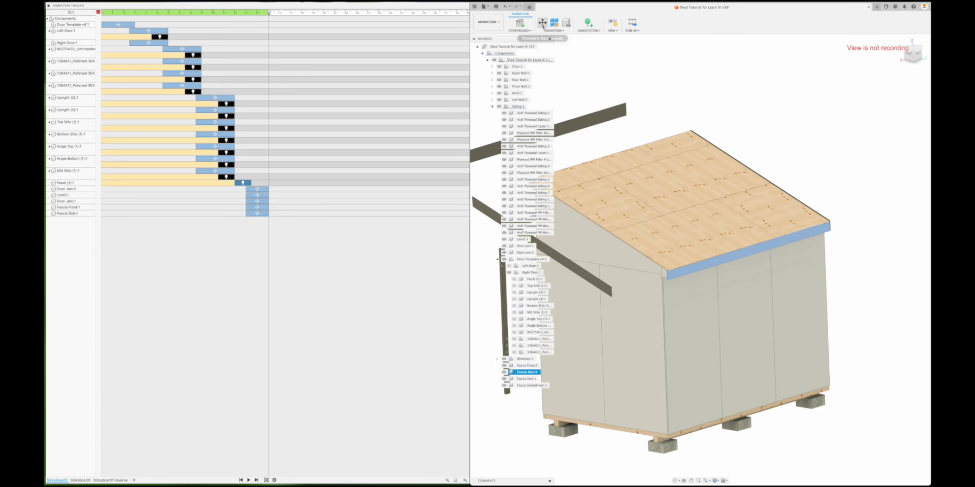
pyautogui.click(543, 24)
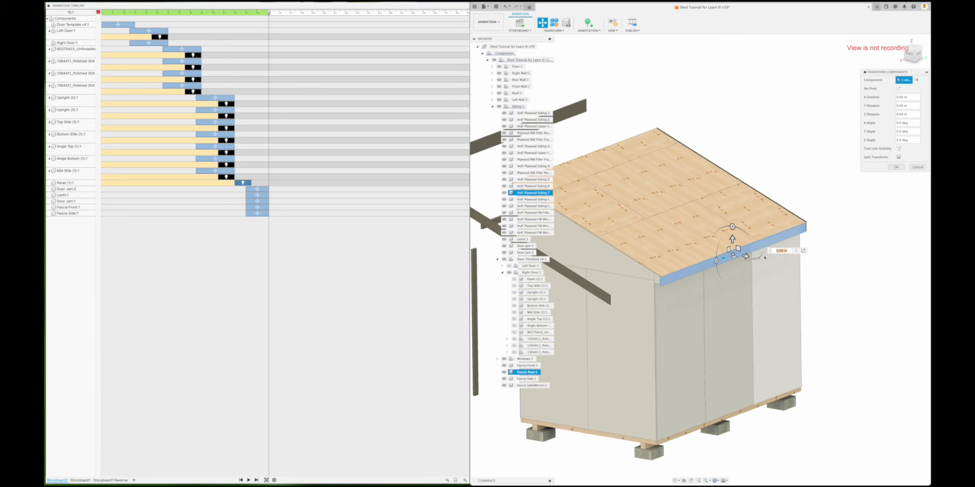
pyautogui.moveTo(745, 256); pyautogui.dragTo(752, 258)
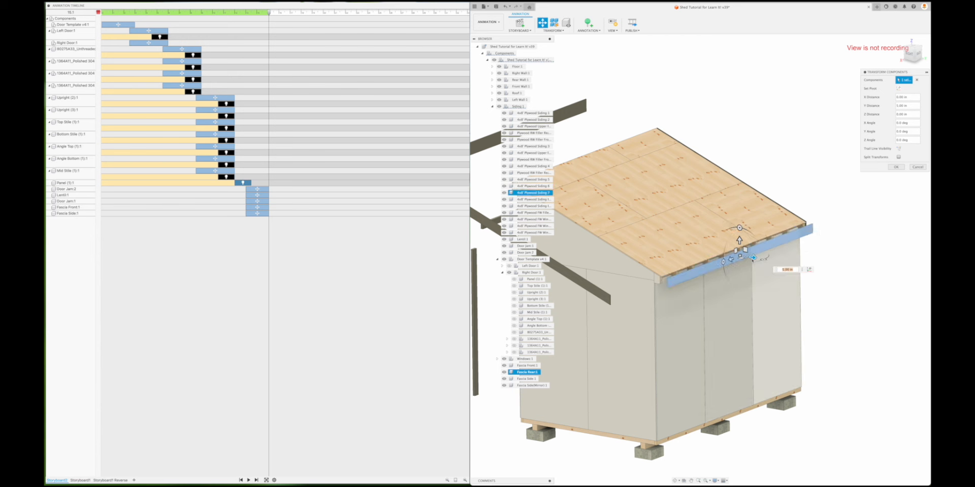
pyautogui.press('Return')
# Animate Fascia Side(Mirror) moving 50 in along X, outward from its roof edge, ending at about 15 seconds.
pyautogui.keyDown('shift'); pyautogui.moveTo(846, 170); pyautogui.dragTo(761, 175, button='middle'); pyautogui.keyUp('shift')
pyautogui.click(883, 193)
pyautogui.keyDown('shift'); pyautogui.moveTo(883, 193); pyautogui.dragTo(805, 199, button='middle'); pyautogui.keyUp('shift')
pyautogui.click(747, 215)
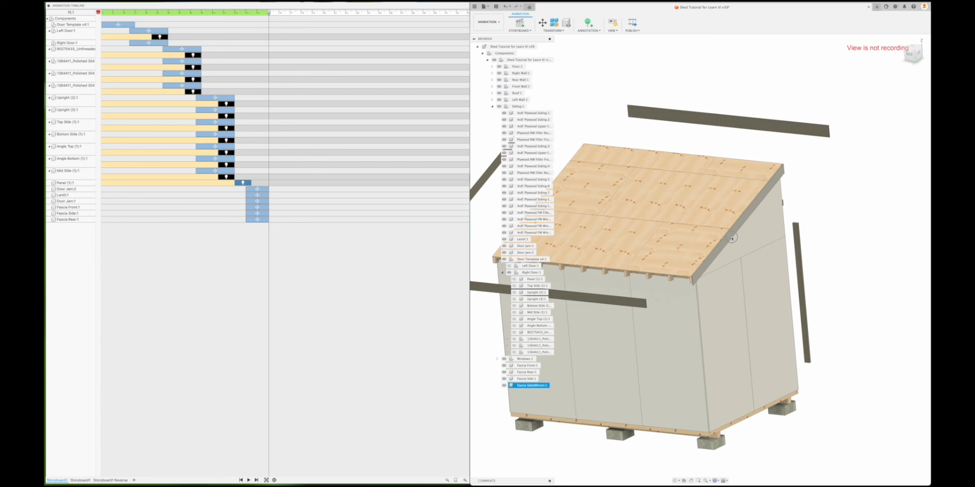
pyautogui.click(542, 23)
pyautogui.moveTo(751, 225); pyautogui.dragTo(819, 232)
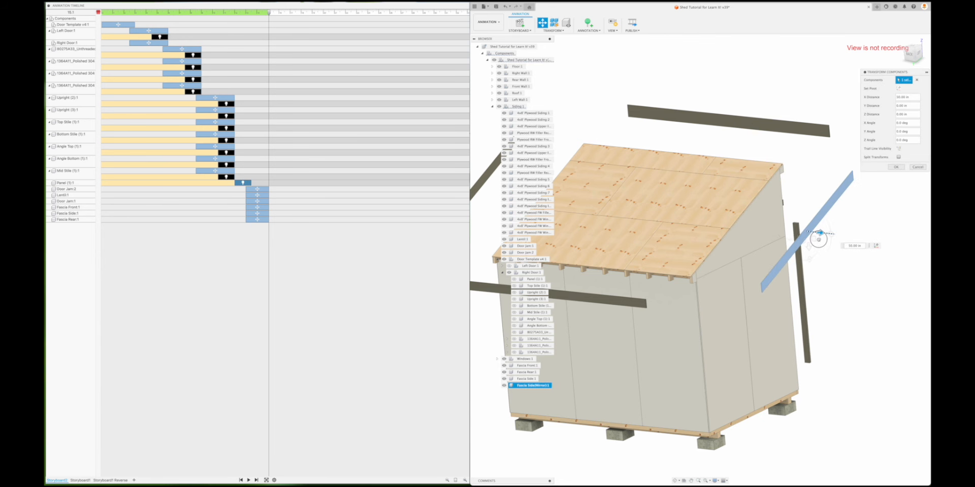
pyautogui.scroll(-2, 898, 170)
pyautogui.click(898, 169)
# Hide both door jambs, the lintel and the four fascia pieces at about 15 seconds.
pyautogui.keyDown('shift'); pyautogui.moveTo(888, 211); pyautogui.dragTo(872, 241, button='middle'); pyautogui.keyUp('shift')
pyautogui.click(838, 280)
pyautogui.keyDown('shift'); pyautogui.moveTo(838, 280); pyautogui.dragTo(699, 260, button='middle'); pyautogui.keyUp('shift')
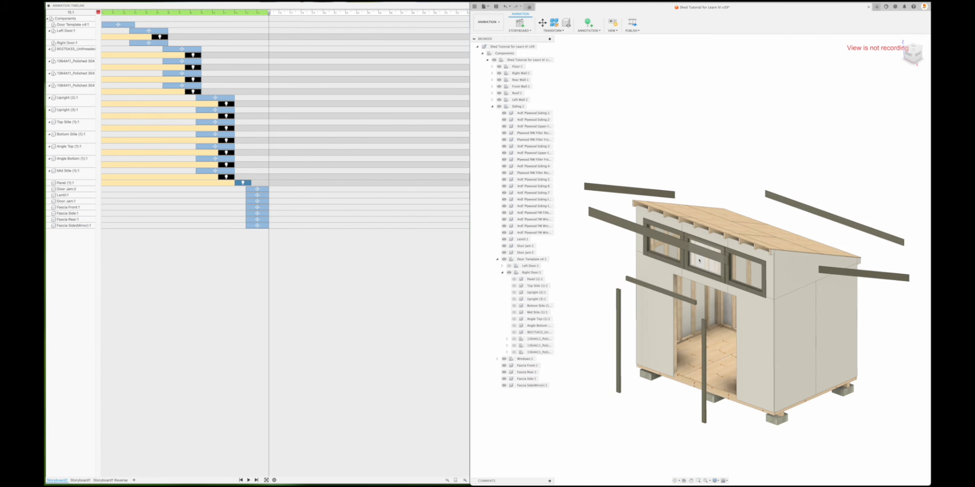
pyautogui.click(259, 190)
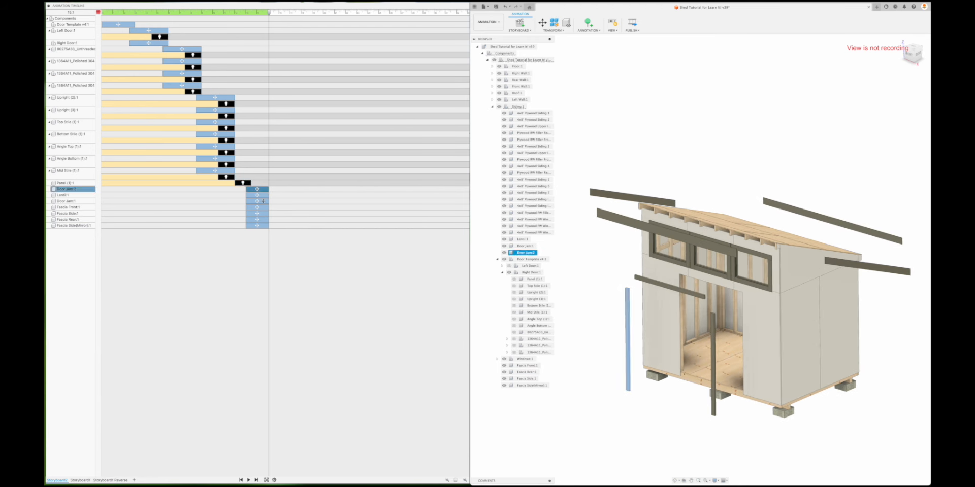
pyautogui.keyDown('shift'); pyautogui.click(265, 225); pyautogui.keyUp('shift')
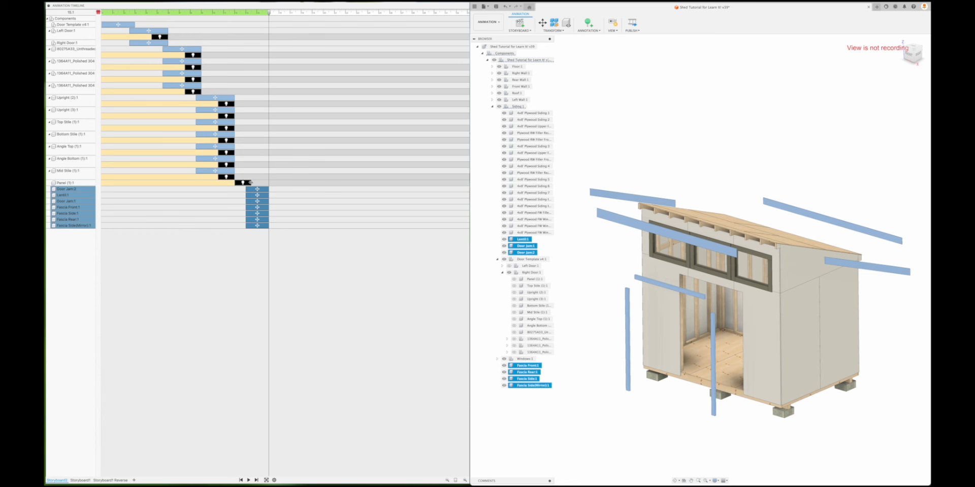
pyautogui.click(566, 23)
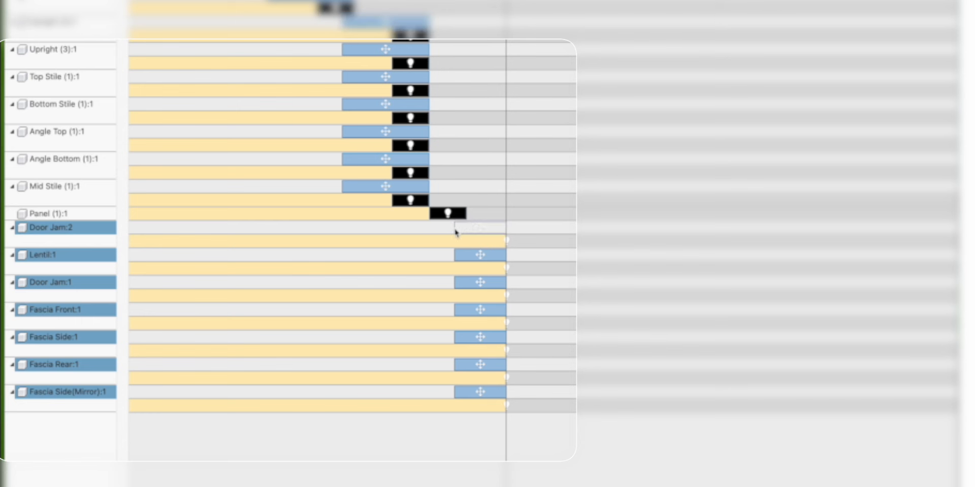
# Extend the movements of the door frame and fascia pieces earlier, so they begin together with the Panel (1) fade.
pyautogui.click(468, 229)
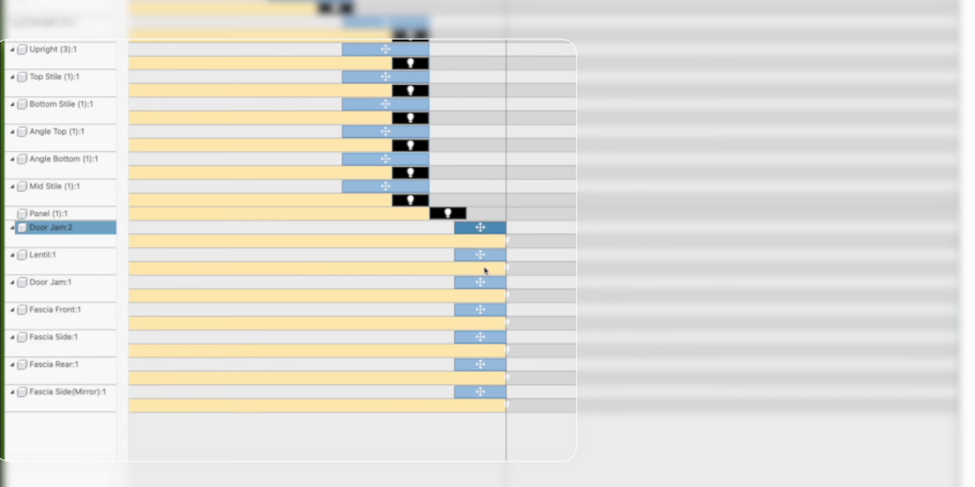
pyautogui.keyDown('shift'); pyautogui.click(486, 256); pyautogui.keyUp('shift')
pyautogui.keyDown('shift'); pyautogui.click(485, 282); pyautogui.keyUp('shift')
pyautogui.keyDown('shift'); pyautogui.click(487, 310); pyautogui.keyUp('shift')
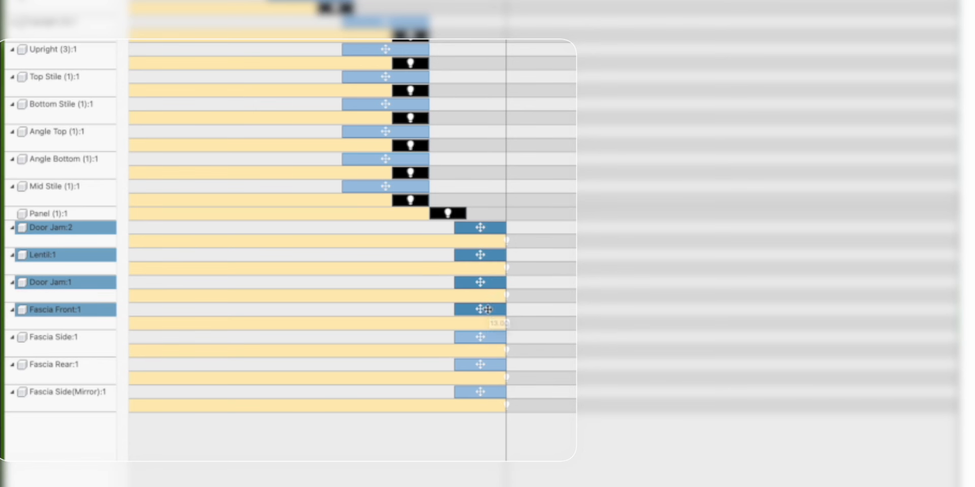
pyautogui.keyDown('shift'); pyautogui.click(488, 336); pyautogui.keyUp('shift')
pyautogui.keyDown('shift'); pyautogui.click(486, 365); pyautogui.keyUp('shift')
pyautogui.keyDown('shift'); pyautogui.click(492, 392); pyautogui.keyUp('shift')
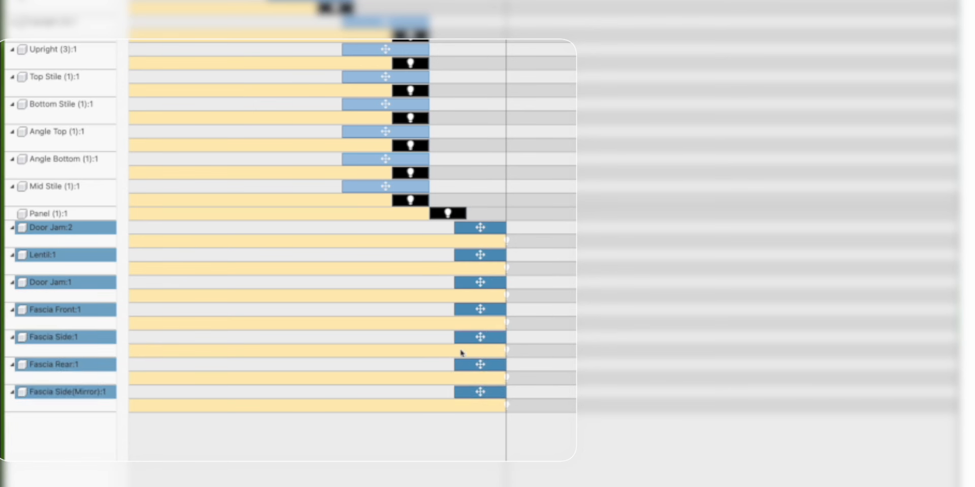
pyautogui.moveTo(455, 366); pyautogui.dragTo(424, 365)
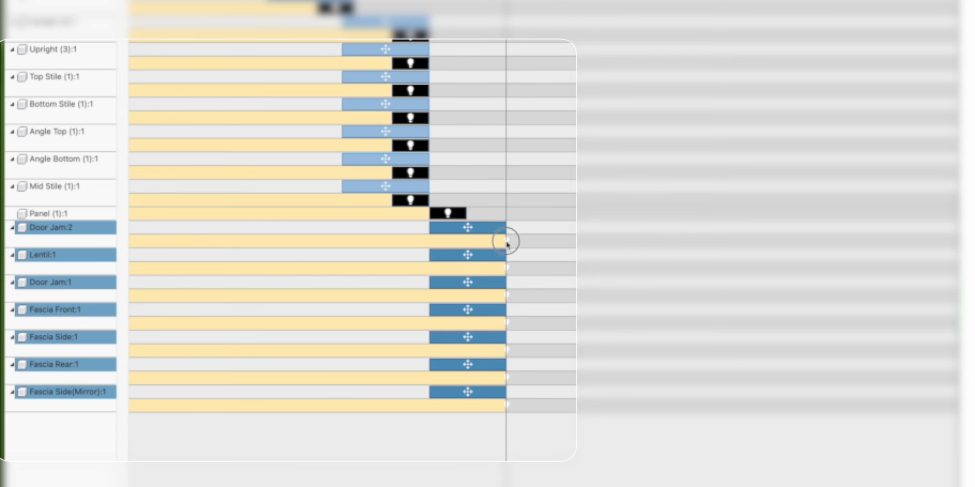
# Stretch the visibility changes of the door frame and fascia pieces into fades over the last 1.5 seconds or so of their movements.
pyautogui.click(506, 242)
pyautogui.keyDown('shift'); pyautogui.click(506, 269); pyautogui.keyUp('shift')
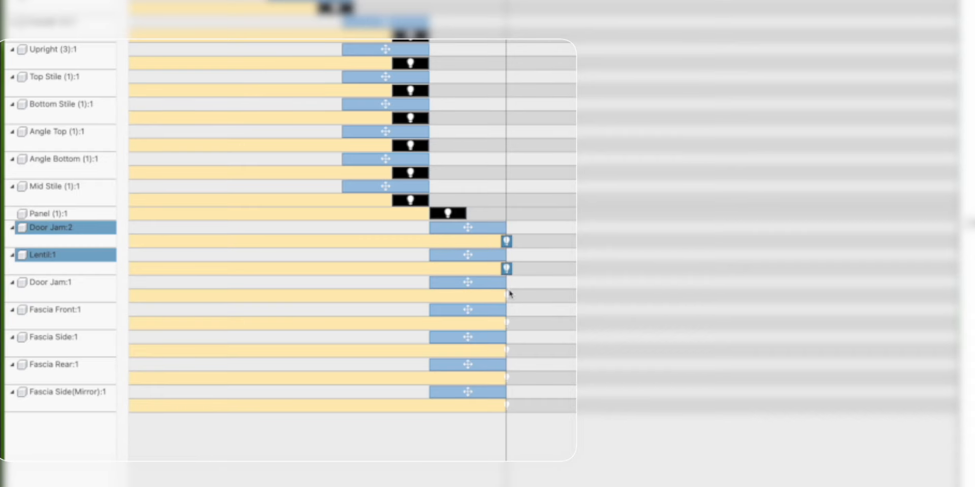
pyautogui.keyDown('shift'); pyautogui.click(507, 296); pyautogui.keyUp('shift')
pyautogui.keyDown('shift'); pyautogui.click(507, 324); pyautogui.keyUp('shift')
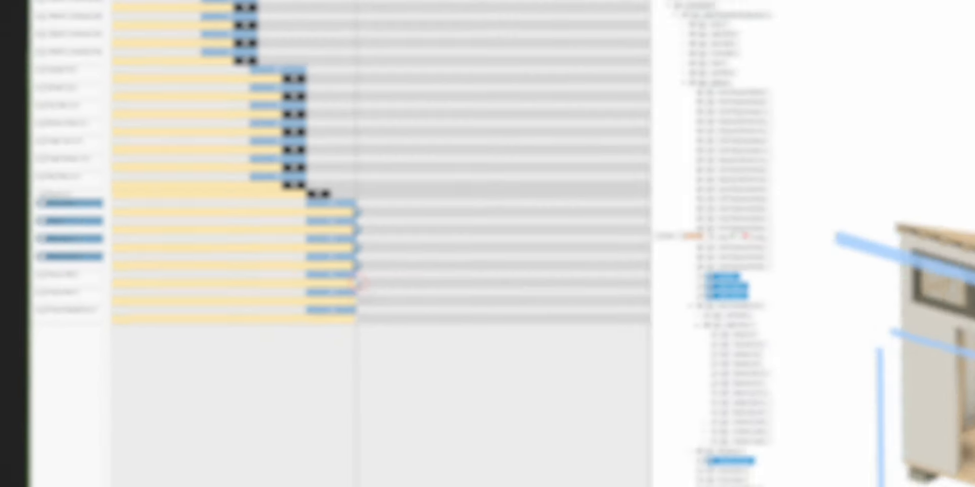
pyautogui.keyDown('shift'); pyautogui.click(358, 283); pyautogui.keyUp('shift')
pyautogui.keyDown('shift'); pyautogui.click(358, 301); pyautogui.keyUp('shift')
pyautogui.keyDown('shift'); pyautogui.click(357, 320); pyautogui.keyUp('shift')
pyautogui.click(357, 212)
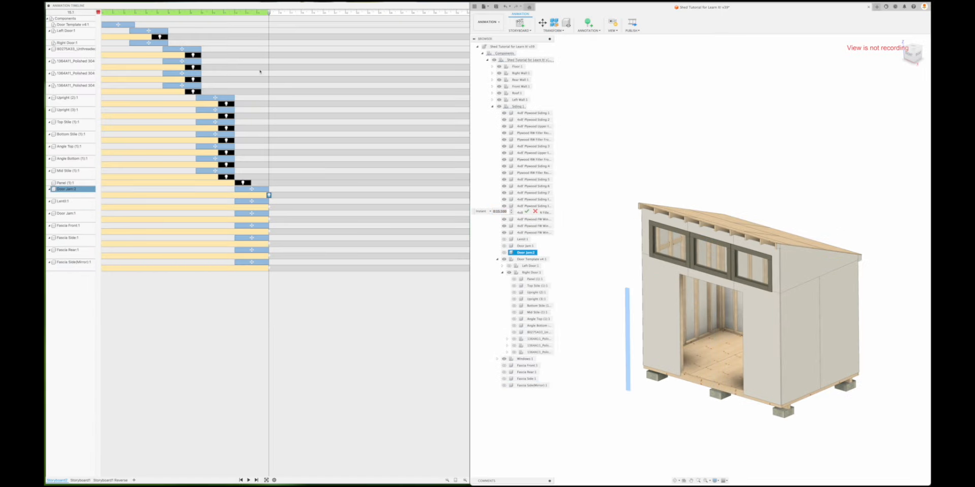
pyautogui.moveTo(275, 13); pyautogui.dragTo(301, 13)
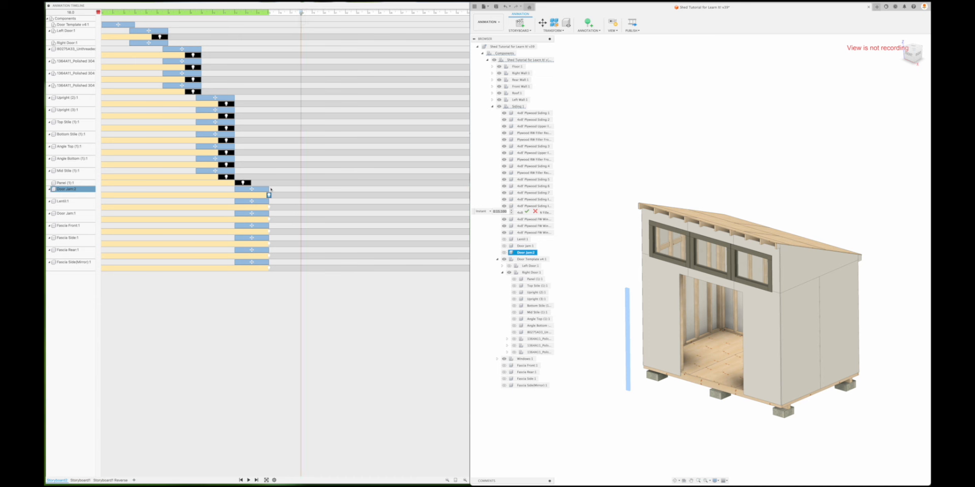
pyautogui.keyDown('shift'); pyautogui.click(269, 232); pyautogui.keyUp('shift')
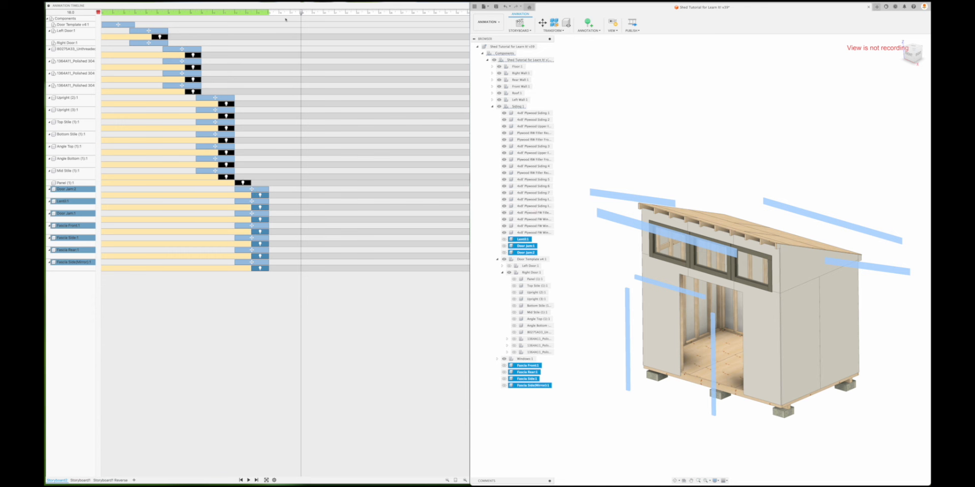
# Play back the animation from about 8.5 seconds to review the door, frame and fascia sequence.
pyautogui.moveTo(302, 12); pyautogui.dragTo(196, 11)
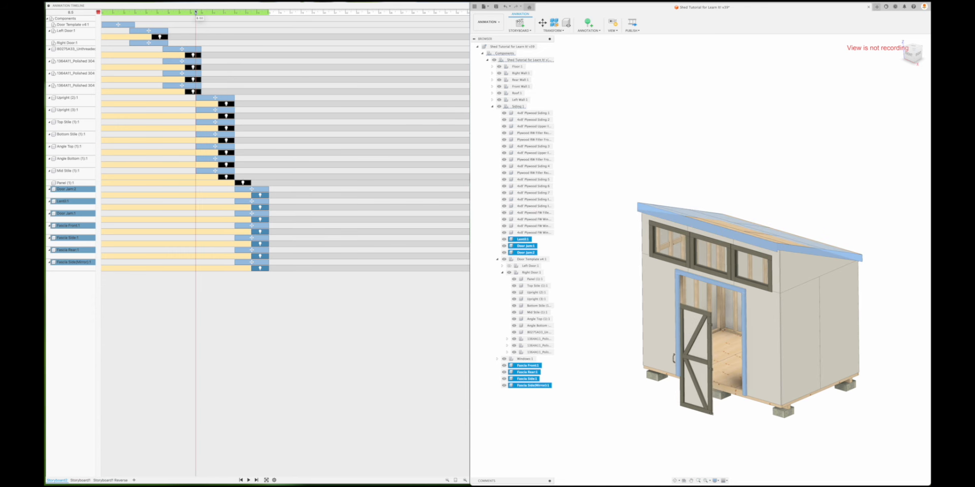
pyautogui.click(248, 479)
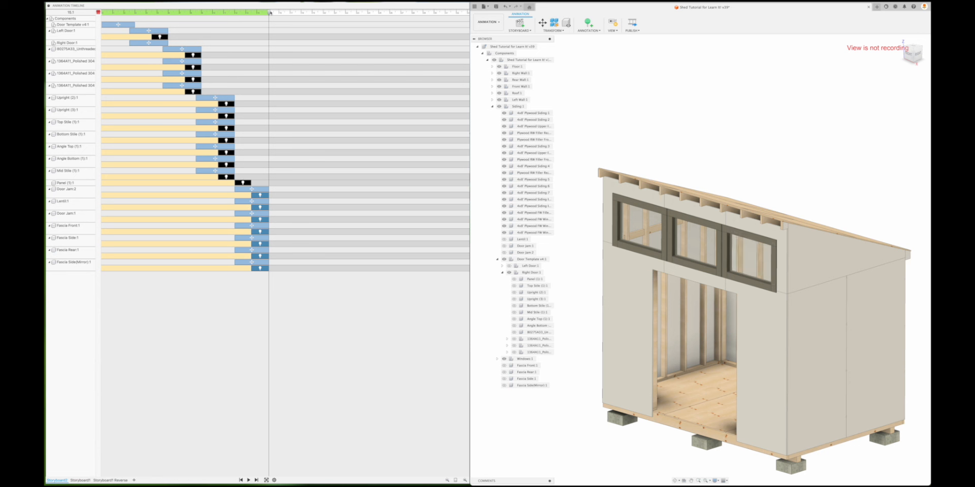
# Animate the three windows moving together outward from the front wall, ending at 18 seconds.
pyautogui.moveTo(272, 13); pyautogui.dragTo(301, 13)
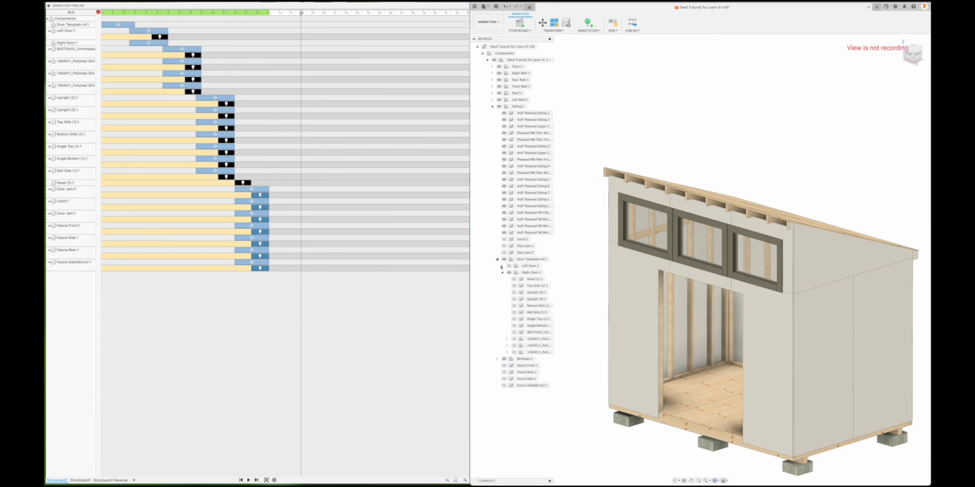
pyautogui.click(497, 359)
pyautogui.click(528, 365)
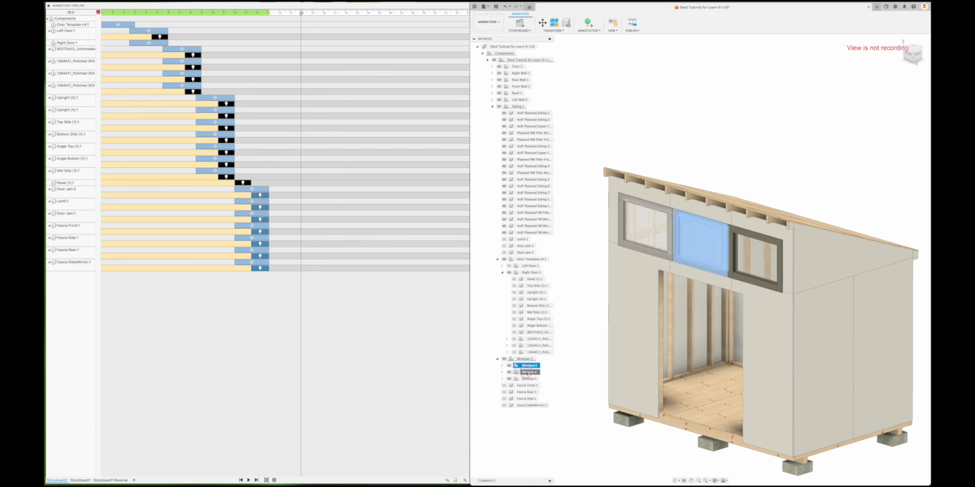
pyautogui.keyDown('shift'); pyautogui.click(528, 372); pyautogui.keyUp('shift')
pyautogui.keyDown('shift'); pyautogui.click(528, 378); pyautogui.keyUp('shift')
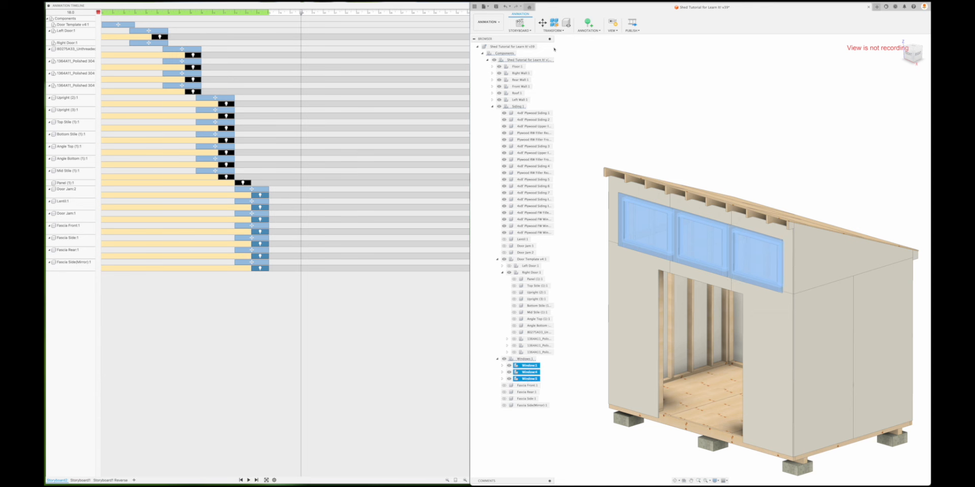
pyautogui.click(542, 22)
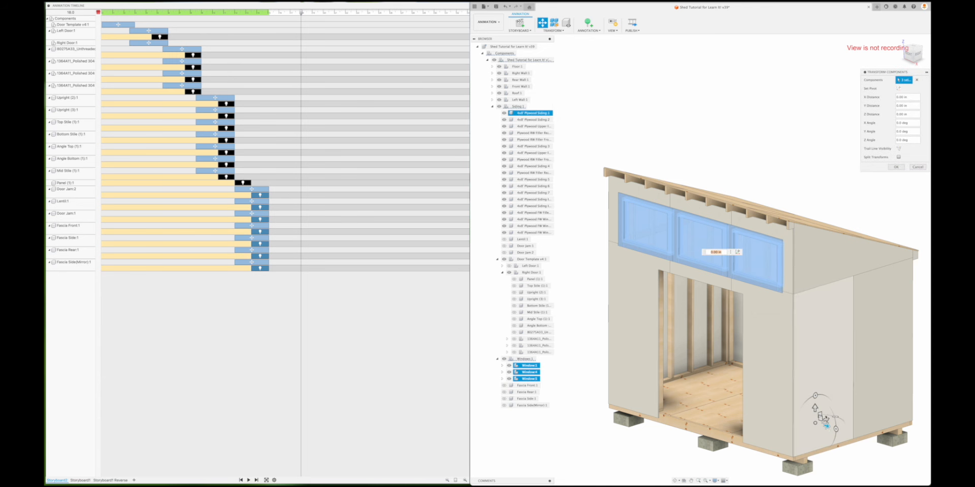
pyautogui.moveTo(826, 425); pyautogui.dragTo(759, 442)
pyautogui.press('Return')
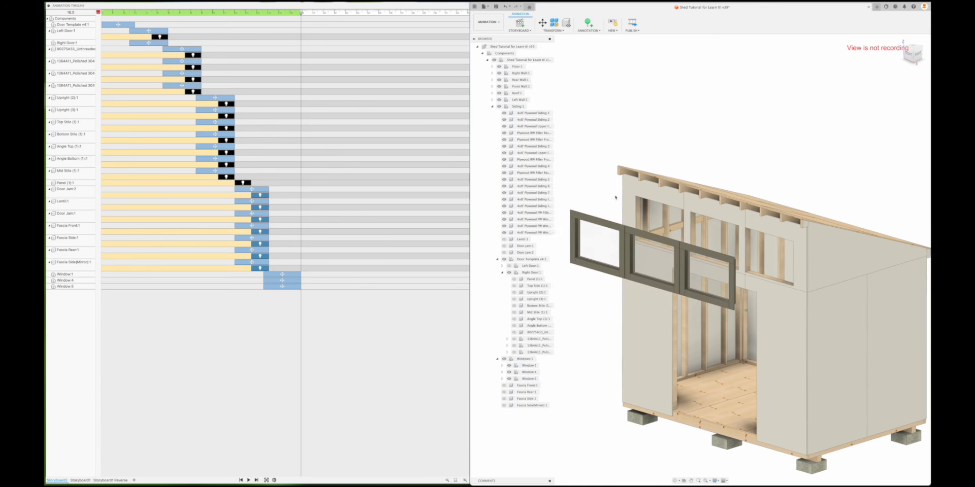
# Set the timeline position to 21 seconds with no windows selected.
pyautogui.click(532, 372)
pyautogui.keyDown('shift'); pyautogui.click(530, 379); pyautogui.keyUp('shift')
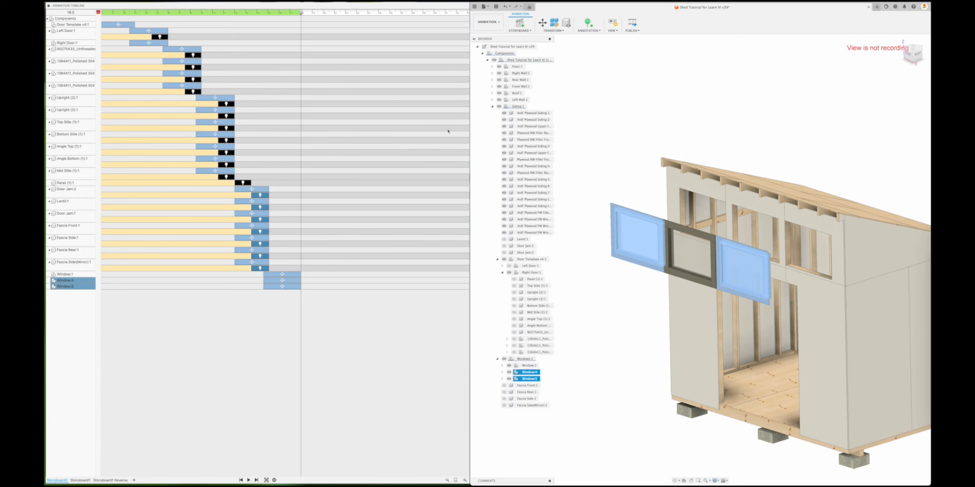
pyautogui.click(590, 143)
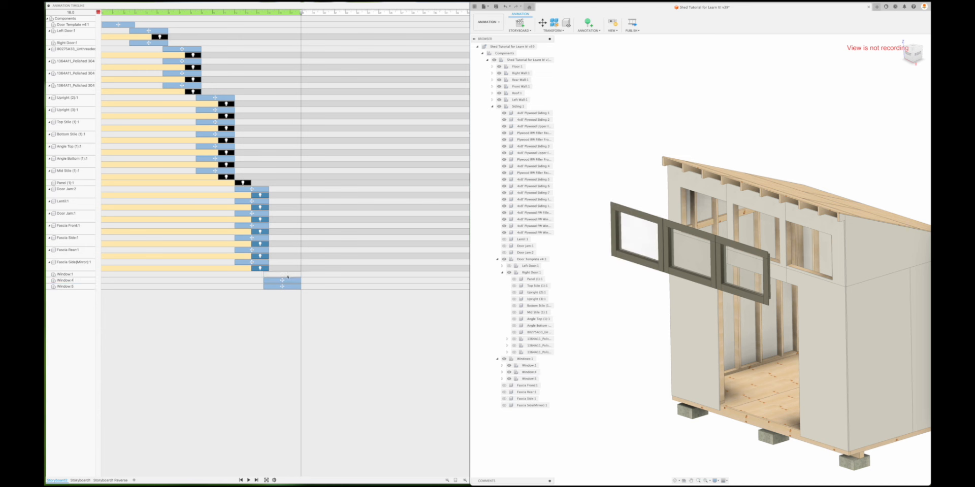
pyautogui.moveTo(301, 13); pyautogui.dragTo(334, 13)
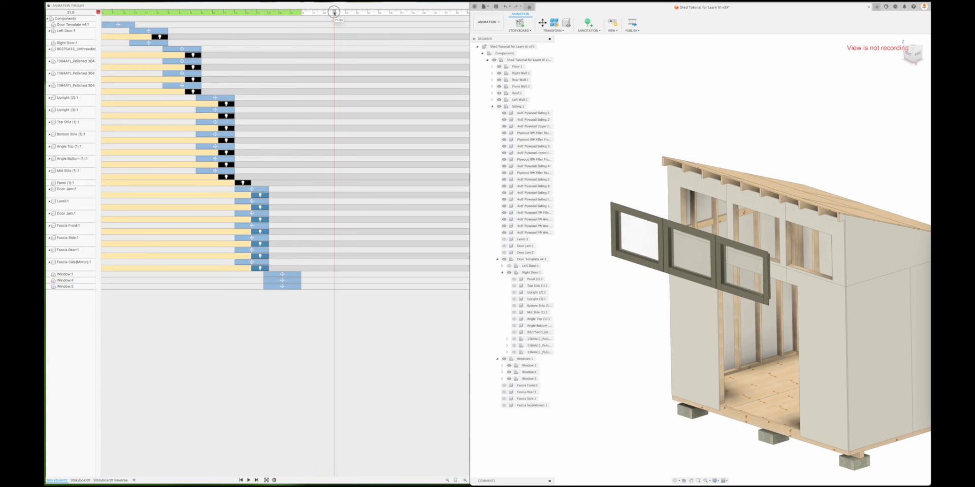
pyautogui.click(528, 372)
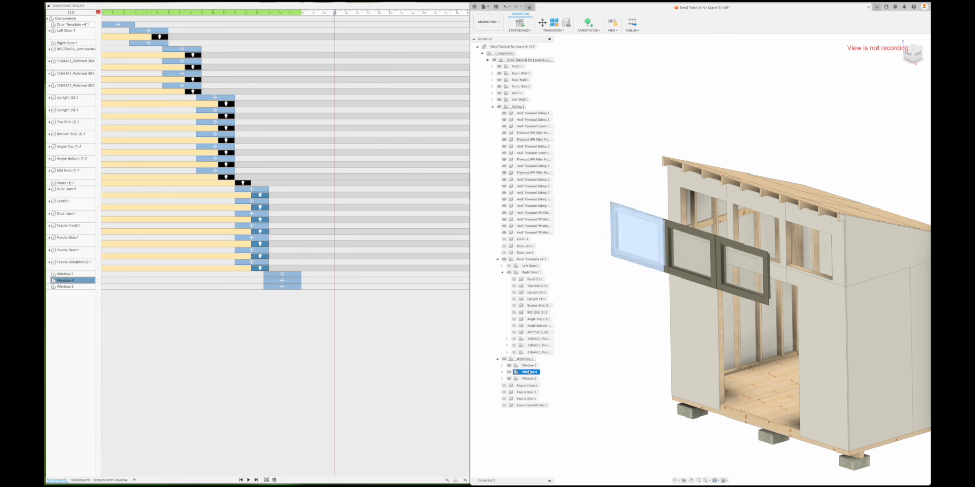
pyautogui.click(542, 23)
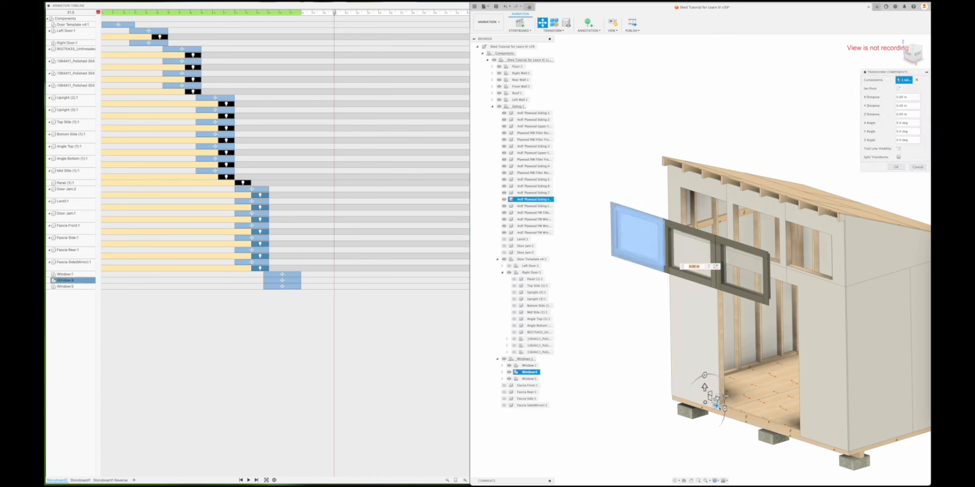
pyautogui.click(716, 405)
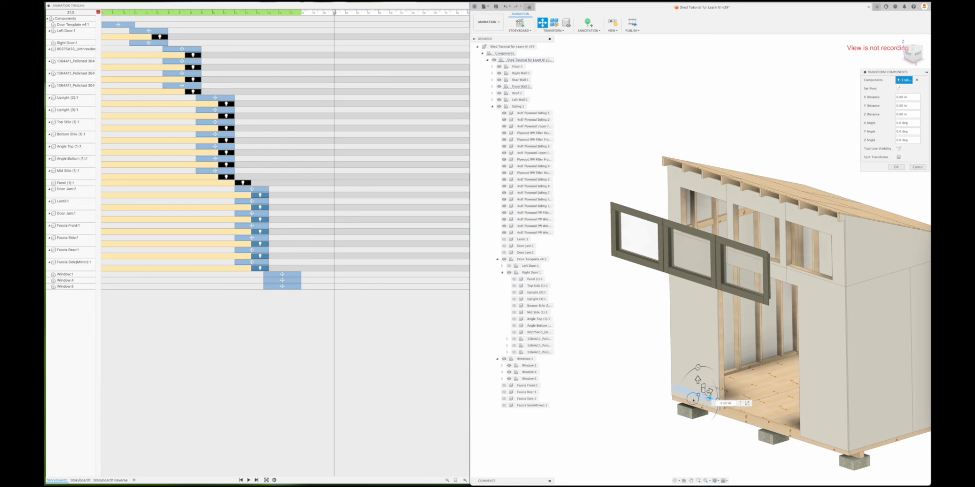
pyautogui.press('Escape')
# Animate Window:4 moving -10 in along X, away from the middle window, ending at 21 seconds.
pyautogui.click(528, 372)
pyautogui.click(542, 23)
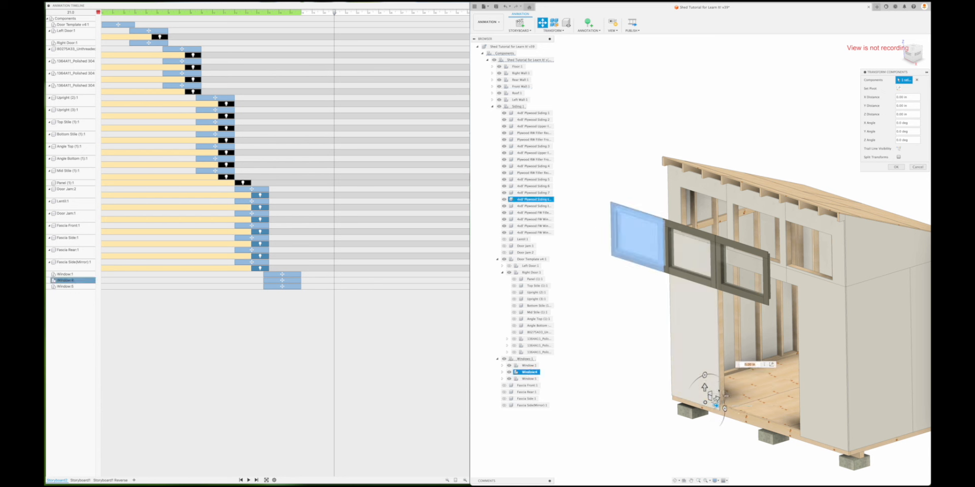
pyautogui.moveTo(716, 404); pyautogui.dragTo(705, 401)
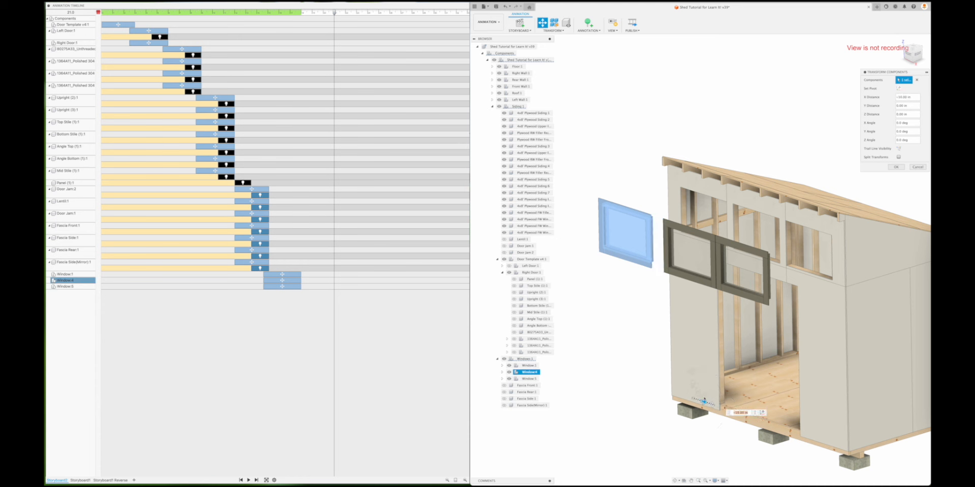
pyautogui.click(893, 169)
# Animate Window:5 moving 10 in along X, away from the middle window, ending at 21 seconds.
pyautogui.click(528, 378)
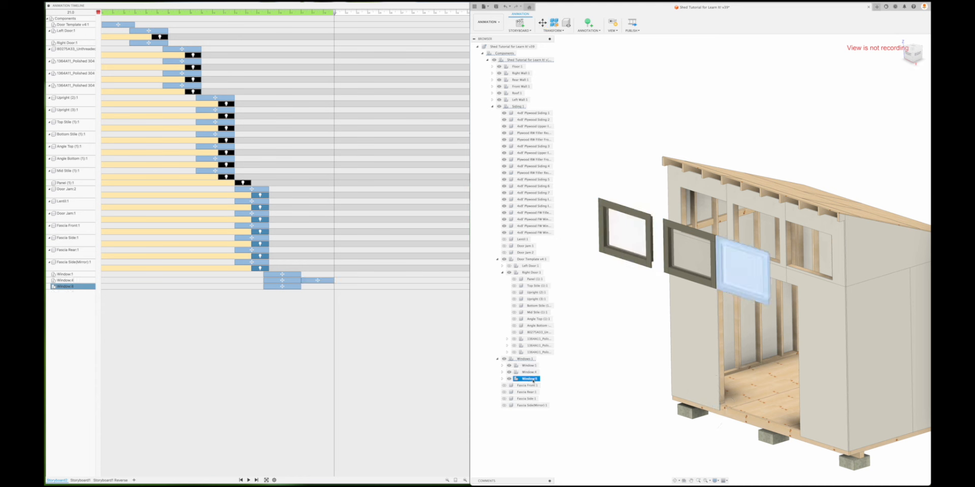
pyautogui.click(543, 24)
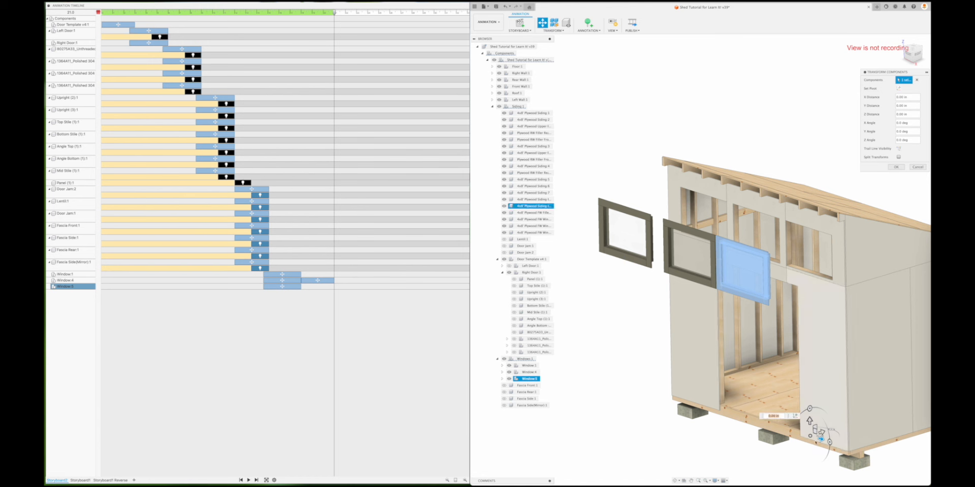
pyautogui.moveTo(821, 440); pyautogui.dragTo(833, 444)
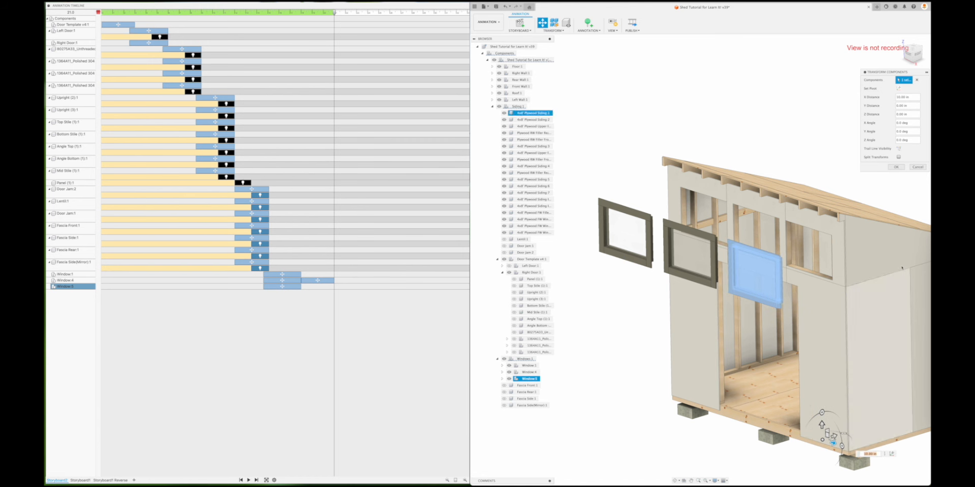
pyautogui.click(896, 167)
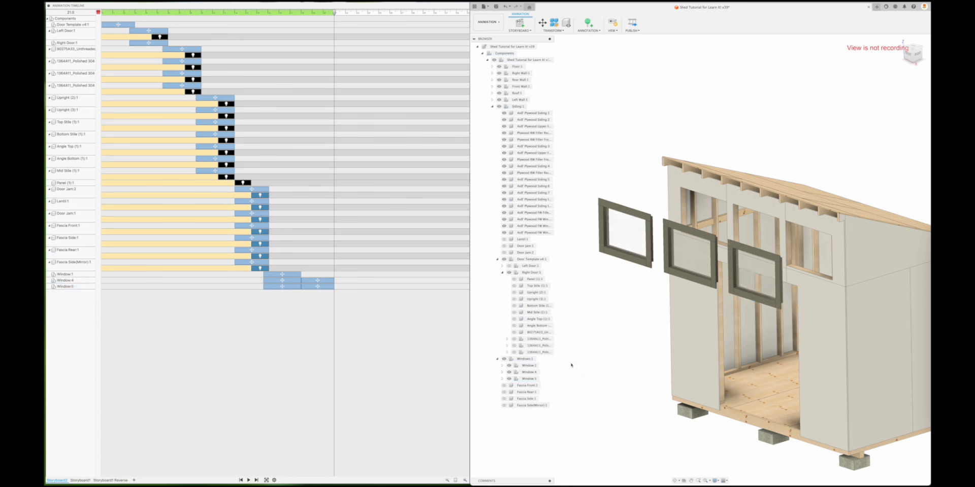
# Fade out Window:4 and Window:5 together over the final part of their outward move, ending at 21 seconds.
pyautogui.keyDown('shift'); pyautogui.click(530, 373); pyautogui.keyUp('shift')
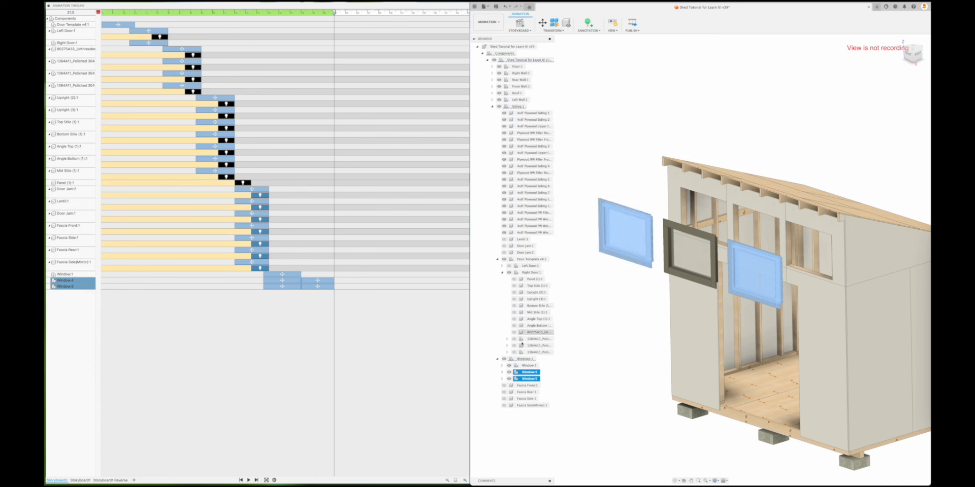
pyautogui.click(566, 23)
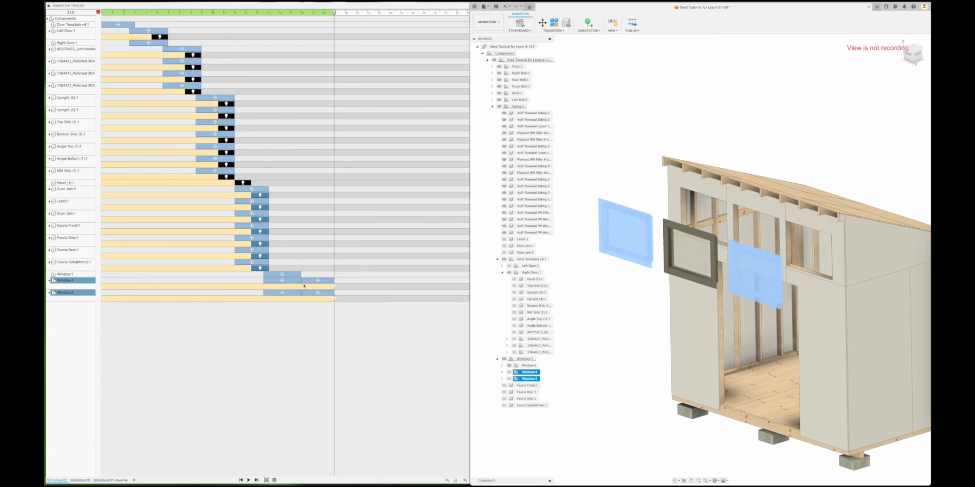
pyautogui.click(335, 287)
pyautogui.keyDown('shift'); pyautogui.click(334, 299); pyautogui.keyUp('shift')
pyautogui.moveTo(334, 287); pyautogui.dragTo(324, 287)
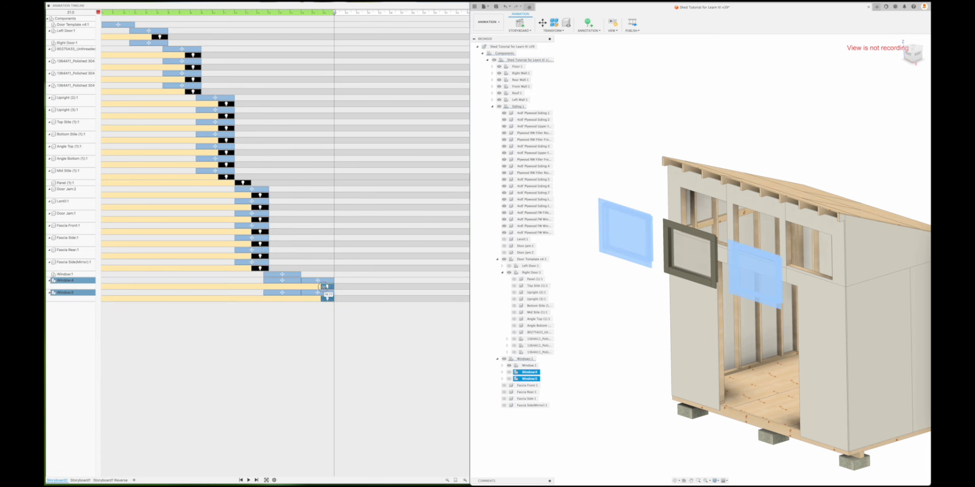
# Play back the animation from the door frame and fascia separation, and return to the end at 21 seconds.
pyautogui.moveTo(335, 15); pyautogui.dragTo(252, 24)
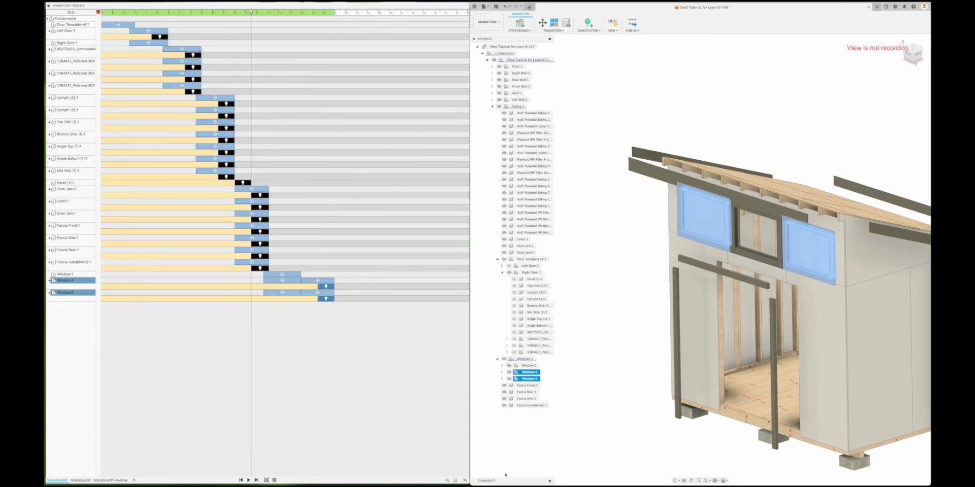
pyautogui.click(248, 481)
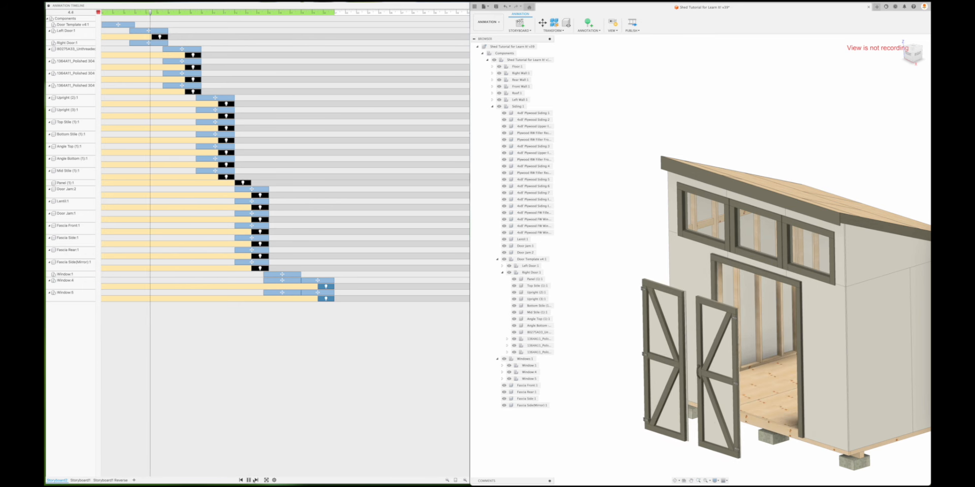
pyautogui.click(257, 480)
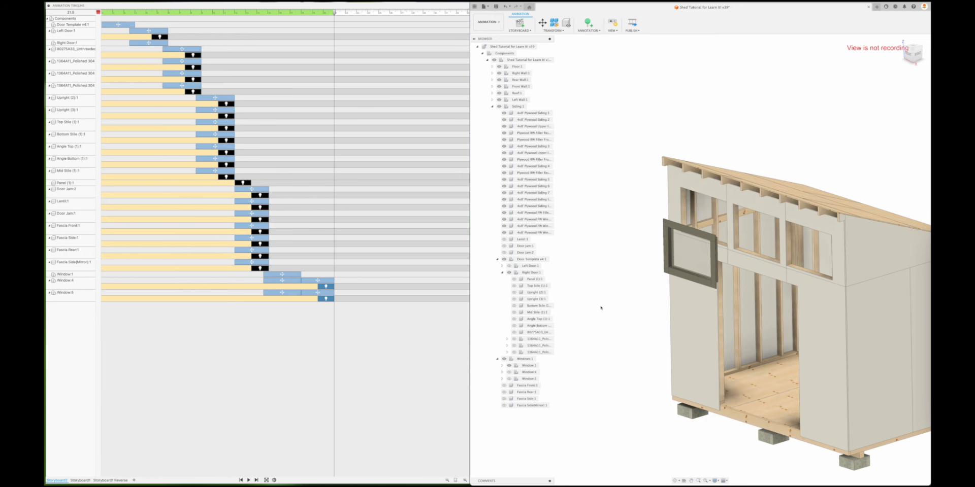
# Set the timeline position to 24 seconds and expand the remaining window's parts in the component tree.
pyautogui.scroll(3, 601, 308)
pyautogui.moveTo(335, 12); pyautogui.dragTo(368, 12)
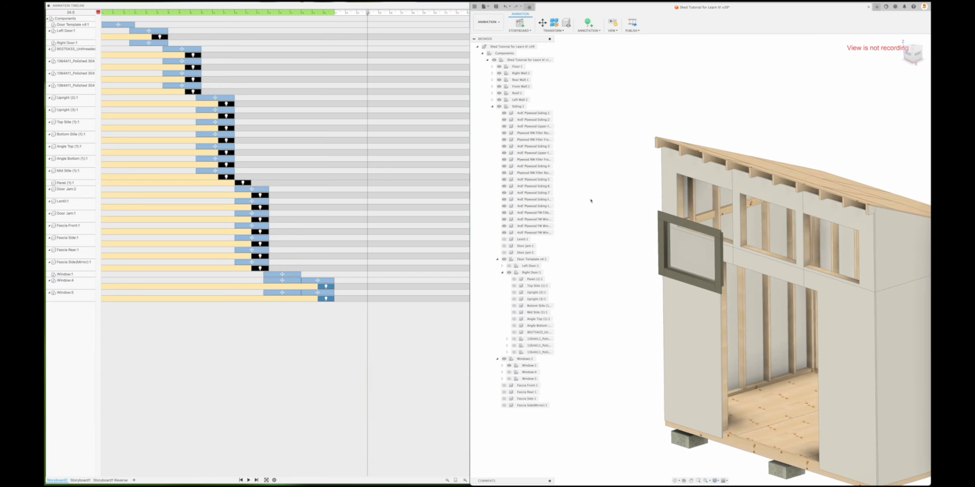
pyautogui.scroll(5, 591, 207)
pyautogui.scroll(2, 584, 209)
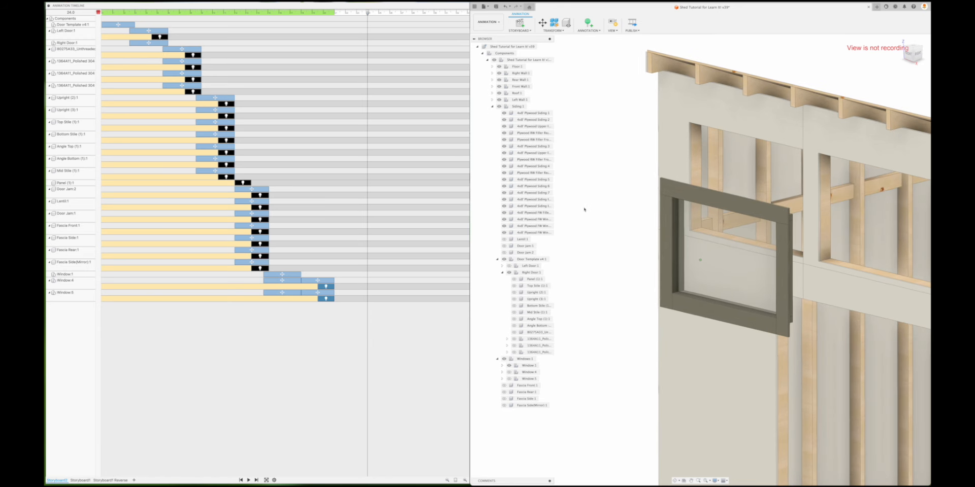
pyautogui.click(501, 365)
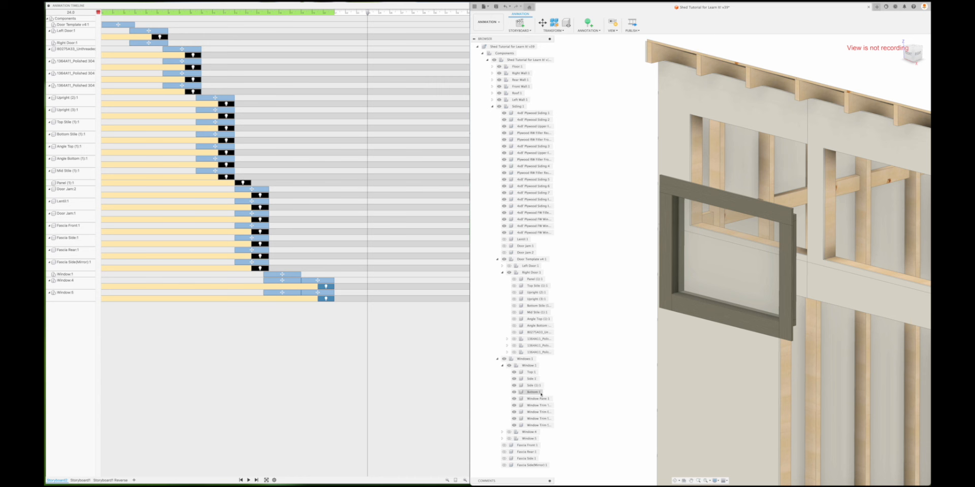
# Animate the remaining window's four trim pieces moving together outward from the frame, ending at 24 seconds.
pyautogui.click(726, 316)
pyautogui.keyDown('shift'); pyautogui.click(666, 248); pyautogui.keyUp('shift')
pyautogui.keyDown('shift'); pyautogui.click(725, 200); pyautogui.keyUp('shift')
pyautogui.keyDown('shift'); pyautogui.click(785, 277); pyautogui.keyUp('shift')
pyautogui.press('m')
pyautogui.moveTo(776, 285); pyautogui.dragTo(744, 293)
pyautogui.click(896, 167)
# Spread the window's top trim piece upward and its bottom trim piece downward, away from the frame.
pyautogui.click(695, 206)
pyautogui.moveTo(696, 190); pyautogui.dragTo(696, 169)
pyautogui.click(896, 167)
pyautogui.click(695, 324)
pyautogui.moveTo(694, 308); pyautogui.dragTo(694, 329)
# Spread the window's two side trim pieces outward in opposite directions, away from the frame.
pyautogui.click(750, 288)
pyautogui.moveTo(766, 293); pyautogui.dragTo(782, 296)
pyautogui.press('Return')
pyautogui.click(633, 263)
pyautogui.press('m')
pyautogui.moveTo(646, 262); pyautogui.dragTo(630, 257)
pyautogui.press('Return')
# Fade out the four window trim pieces over the final part of their move, ending at 24 seconds.
pyautogui.keyDown('shift'); pyautogui.click(619, 253); pyautogui.keyUp('shift')
pyautogui.keyDown('shift'); pyautogui.click(694, 345); pyautogui.keyUp('shift')
pyautogui.keyDown('shift'); pyautogui.click(768, 278); pyautogui.keyUp('shift')
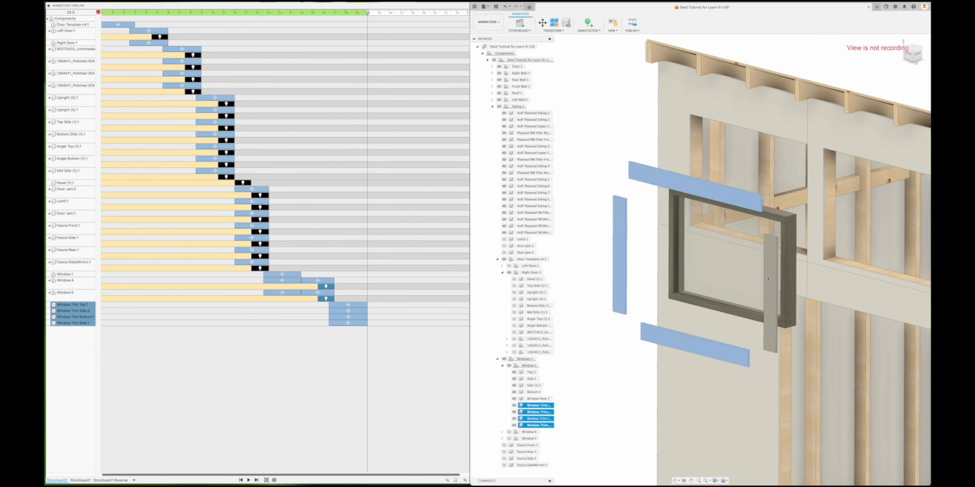
pyautogui.click(566, 23)
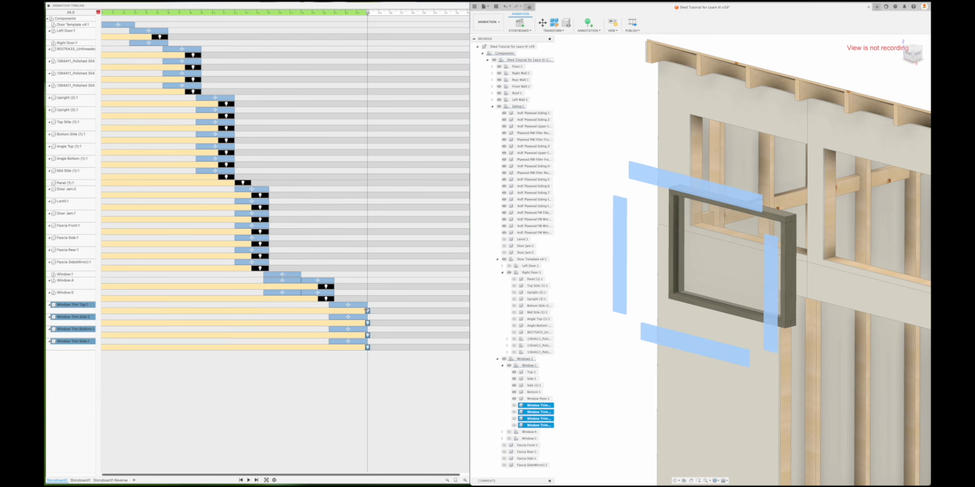
pyautogui.moveTo(366, 310); pyautogui.dragTo(359, 310)
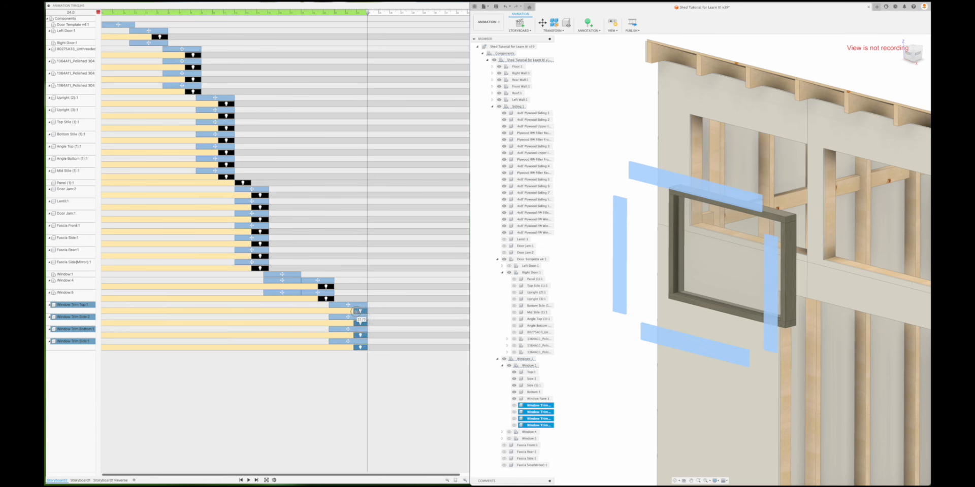
# Play back the animation from before the window trim separates to check the trim's move and fade.
pyautogui.moveTo(367, 13); pyautogui.dragTo(322, 13)
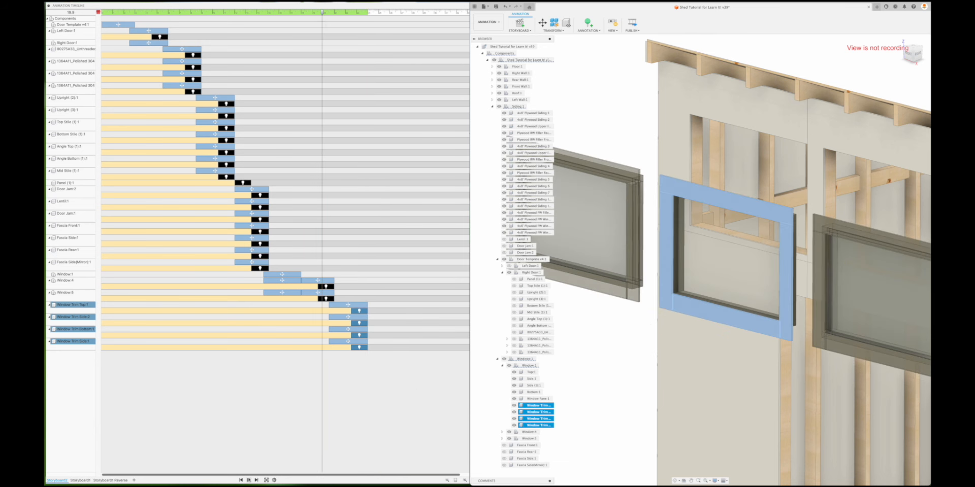
pyautogui.click(248, 480)
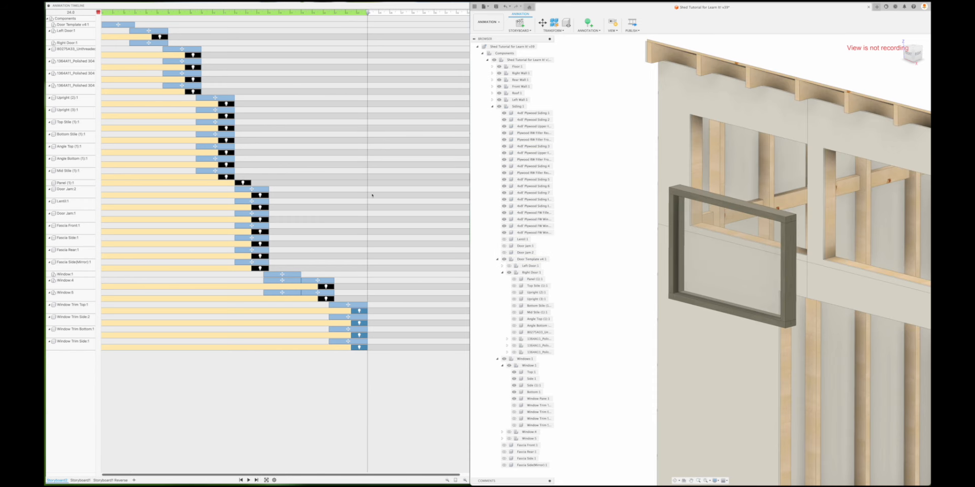
# Animate the window frame's top member moving upward and its lower member moving downward, ending at 27 seconds.
pyautogui.hscroll(2, 284, 467)
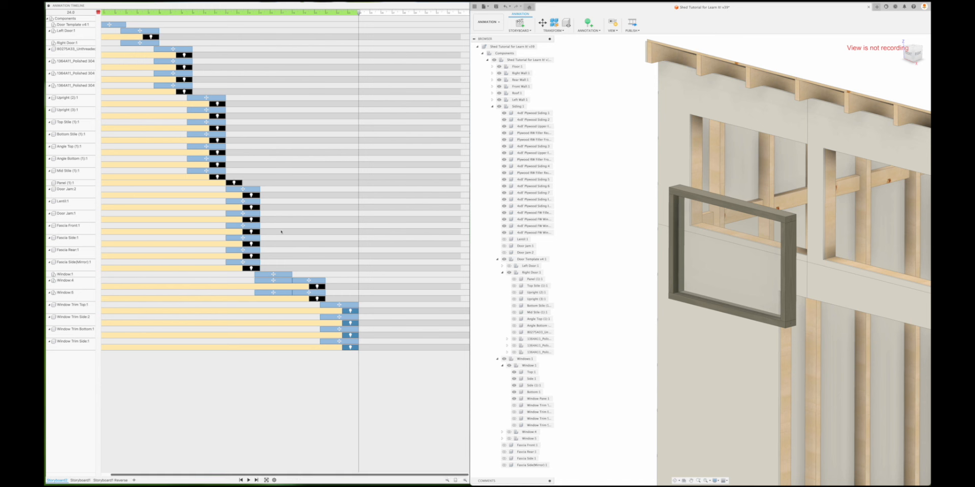
pyautogui.moveTo(359, 13); pyautogui.dragTo(392, 14)
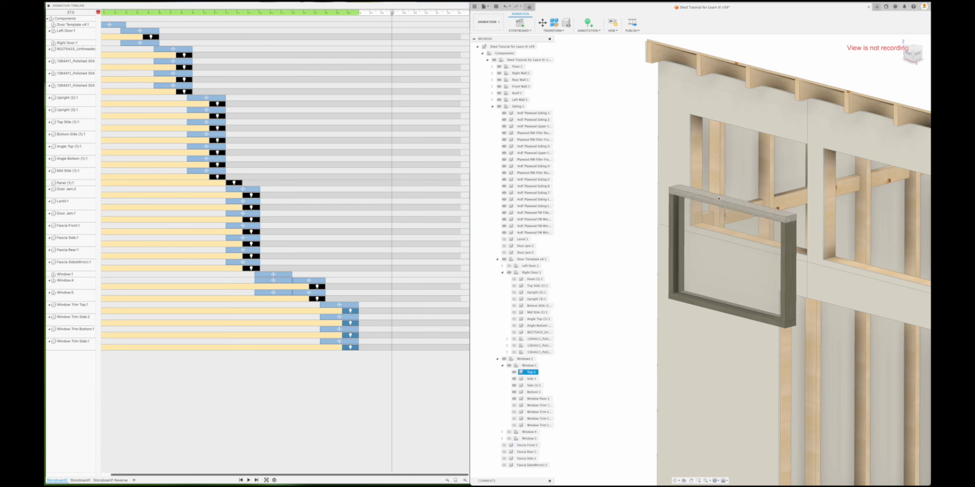
pyautogui.click(530, 372)
pyautogui.click(542, 23)
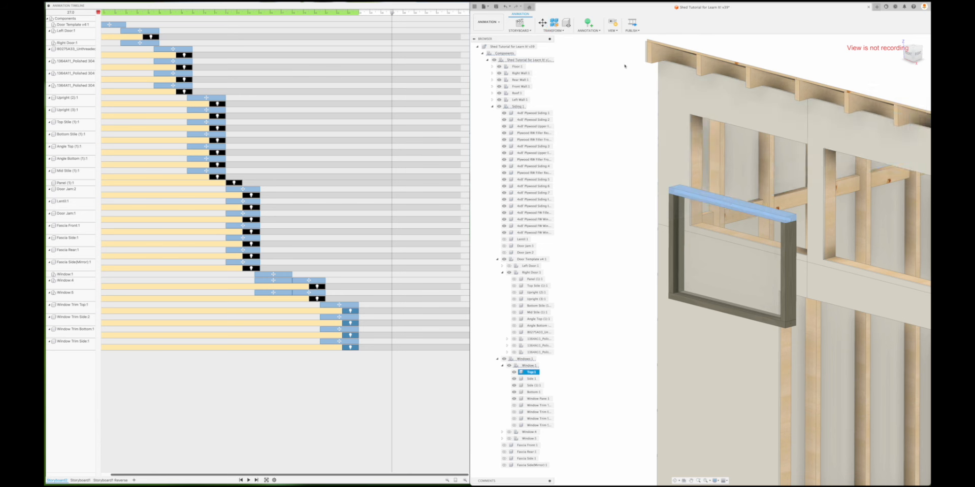
pyautogui.click(531, 372)
pyautogui.click(542, 23)
pyautogui.moveTo(732, 190); pyautogui.dragTo(732, 146)
pyautogui.click(533, 386)
pyautogui.click(542, 23)
pyautogui.moveTo(733, 296); pyautogui.dragTo(733, 336)
pyautogui.click(896, 167)
# Animate the window frame's two upright members moving outward along X in opposite directions, the first by 10 in, ending at 27 seconds.
pyautogui.click(789, 271)
pyautogui.click(542, 23)
pyautogui.moveTo(800, 273); pyautogui.dragTo(829, 280)
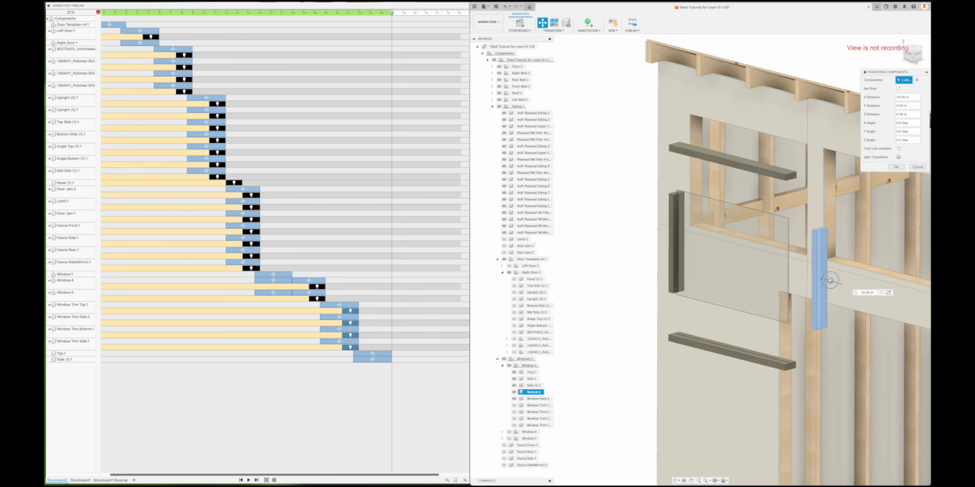
pyautogui.click(896, 167)
pyautogui.click(542, 23)
pyautogui.moveTo(687, 245); pyautogui.dragTo(657, 237)
pyautogui.click(896, 167)
# Fade out the four window frame members together over the final part of their move, ending at 27 seconds.
pyautogui.click(644, 234)
pyautogui.keyDown('shift'); pyautogui.click(731, 162); pyautogui.keyUp('shift')
pyautogui.keyDown('shift'); pyautogui.click(819, 279); pyautogui.keyUp('shift')
pyautogui.keyDown('shift'); pyautogui.click(750, 352); pyautogui.keyUp('shift')
pyautogui.click(566, 23)
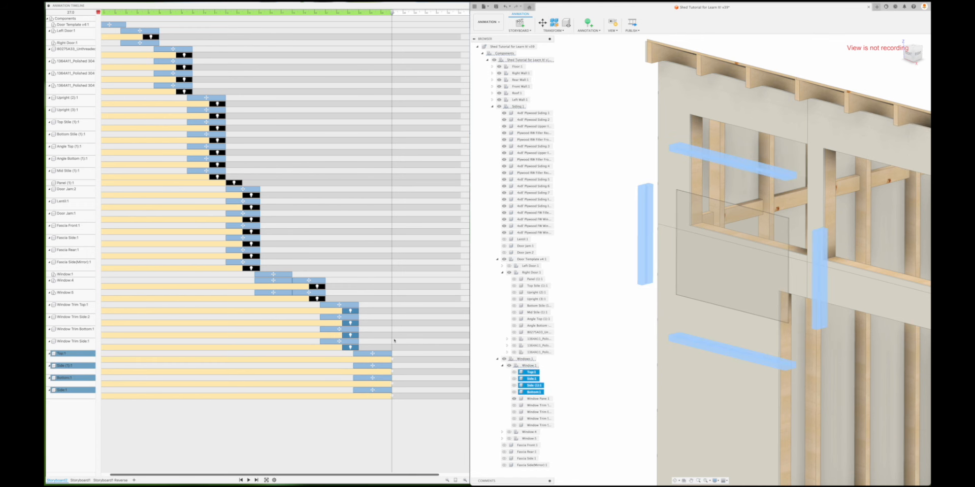
pyautogui.click(391, 359)
pyautogui.keyDown('shift'); pyautogui.click(391, 372); pyautogui.keyUp('shift')
pyautogui.keyDown('shift'); pyautogui.click(391, 384); pyautogui.keyUp('shift')
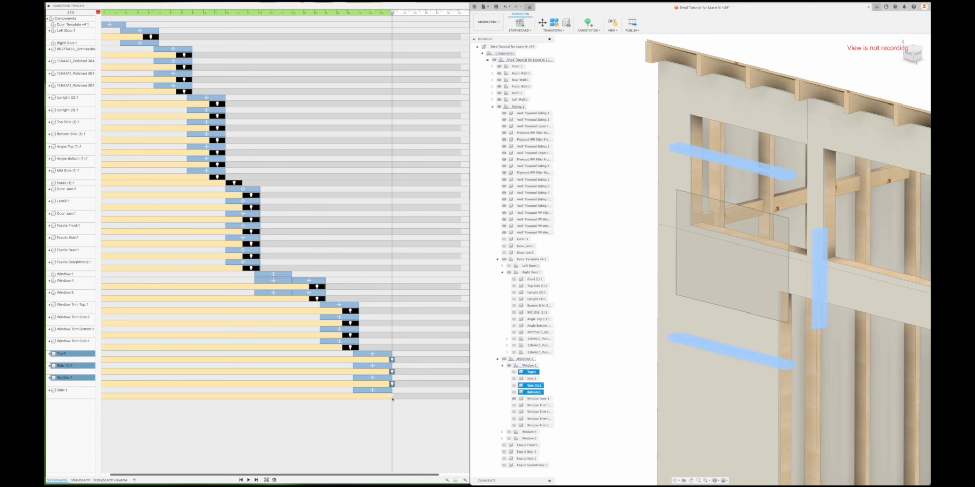
pyautogui.keyDown('shift'); pyautogui.click(390, 396); pyautogui.keyUp('shift')
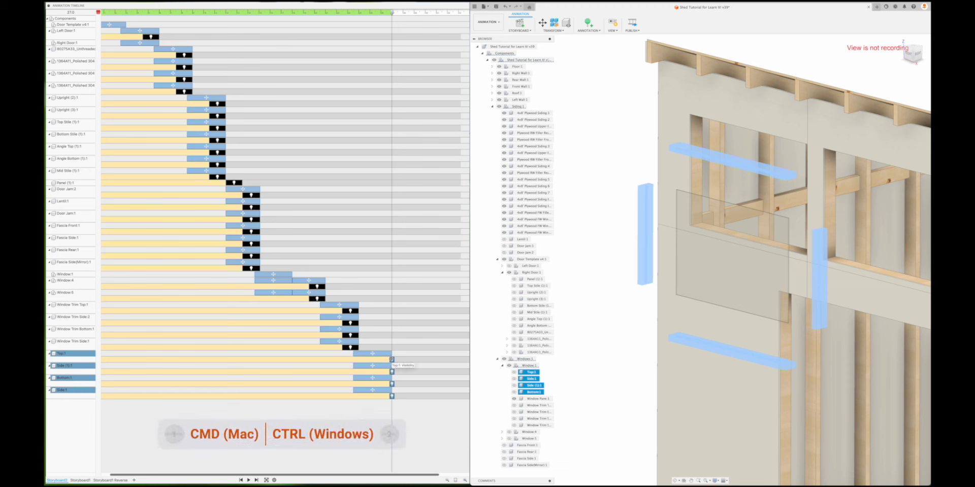
pyautogui.moveTo(391, 360); pyautogui.dragTo(377, 360)
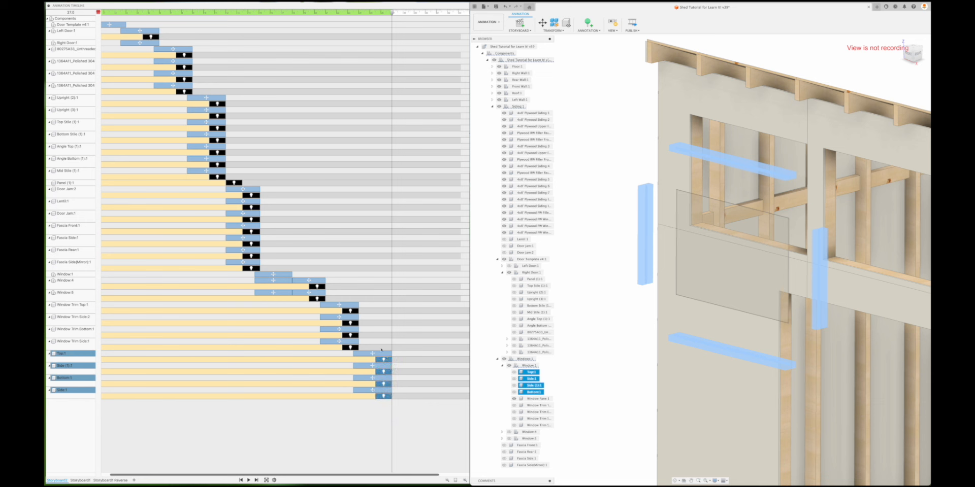
# Fade out the window pane by 28.5 seconds and play back the animation.
pyautogui.moveTo(275, 277); pyautogui.dragTo(276, 275)
pyautogui.moveTo(393, 12); pyautogui.dragTo(409, 14)
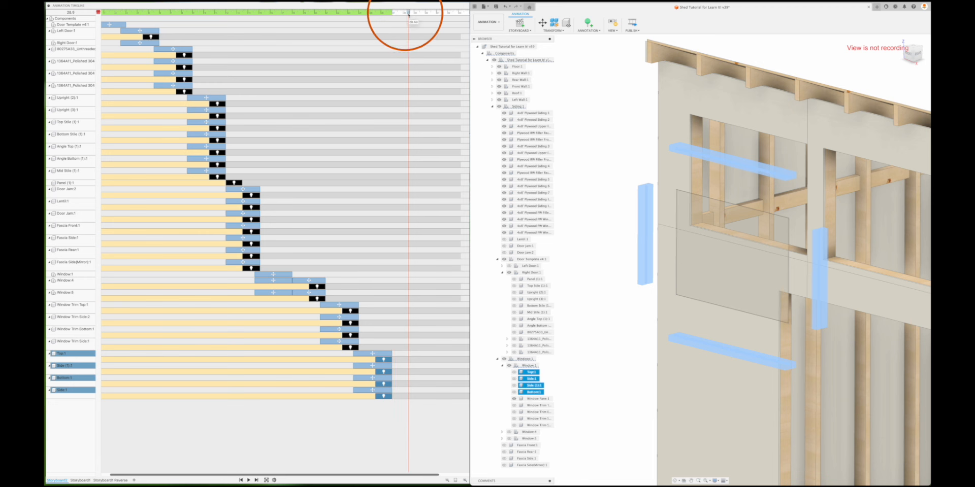
pyautogui.click(750, 227)
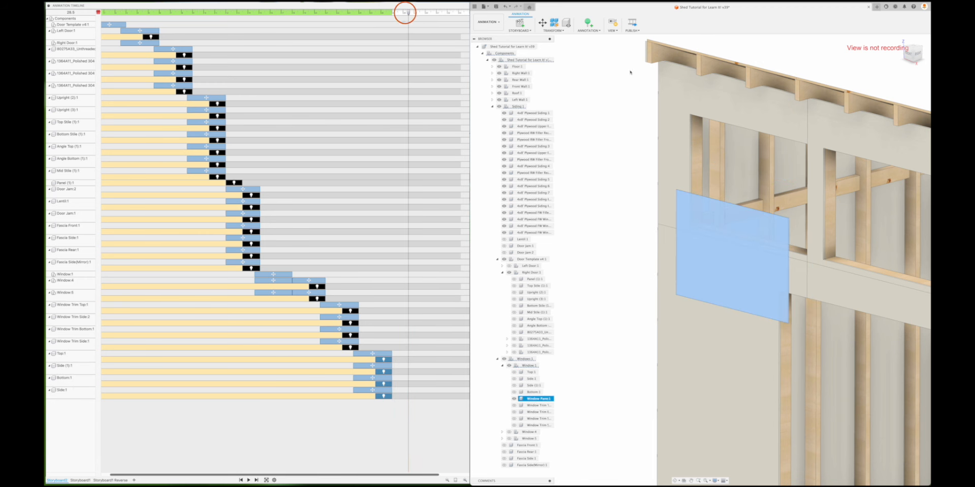
pyautogui.click(566, 23)
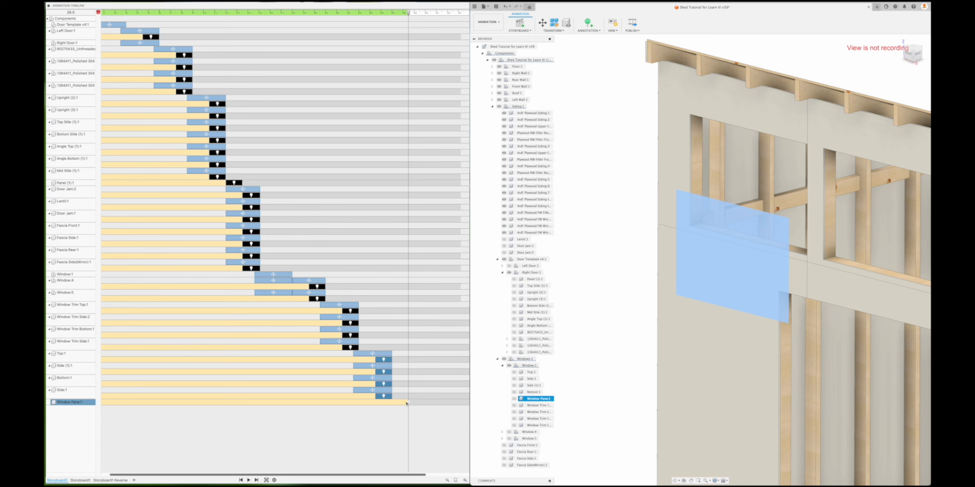
pyautogui.click(248, 480)
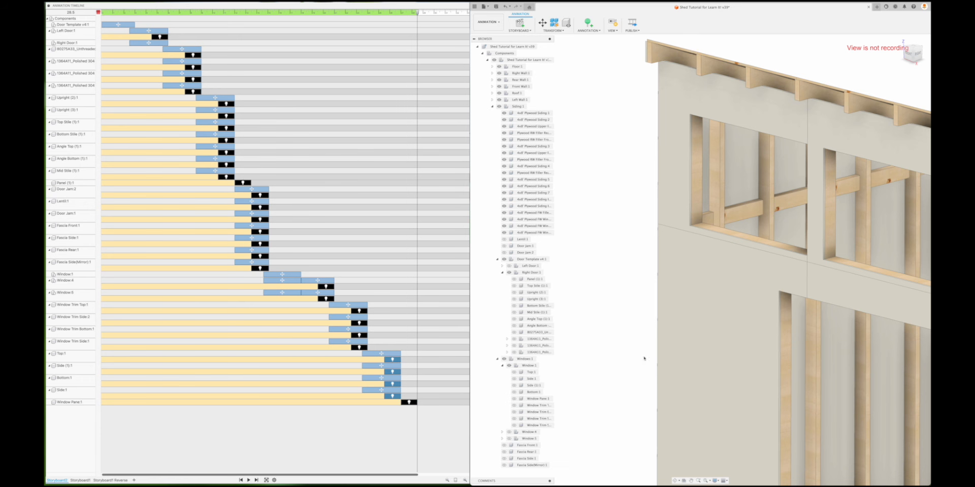
# Animate the two plywood sheathing sheets at one edge of the roof lifting off along Z, ending at 30 seconds.
pyautogui.scroll(-10, 644, 358)
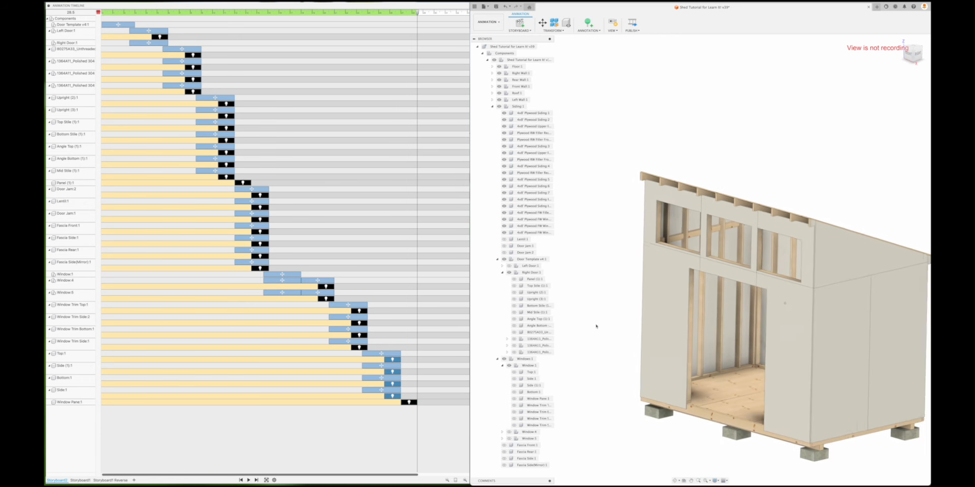
pyautogui.scroll(-3, 596, 326)
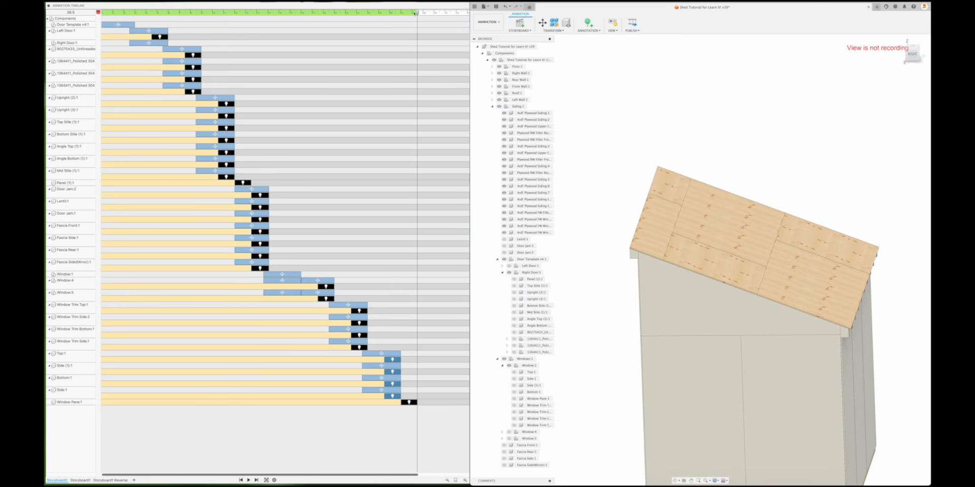
pyautogui.moveTo(417, 13); pyautogui.dragTo(433, 15)
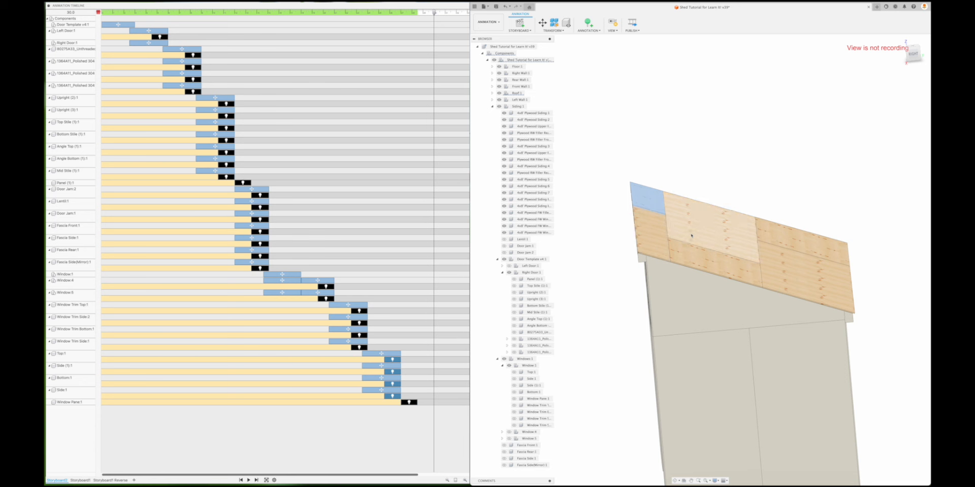
pyautogui.click(542, 22)
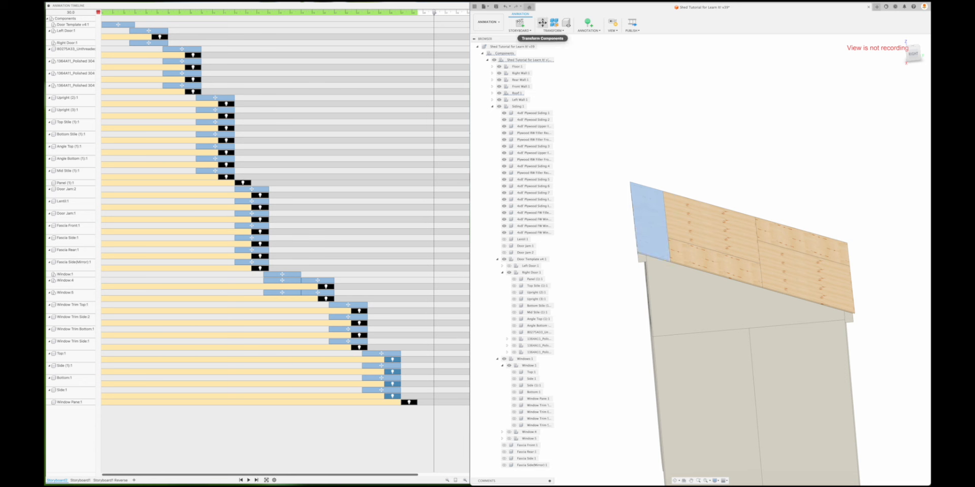
pyautogui.scroll(2, 663, 162)
pyautogui.moveTo(649, 253); pyautogui.dragTo(692, 160)
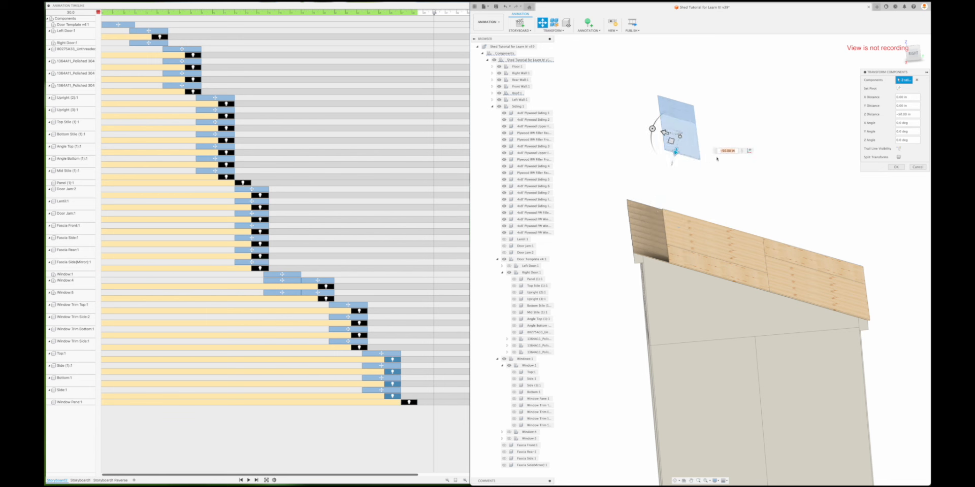
pyautogui.click(903, 167)
# Separate the longer raised sheathing sheet from the shorter one by moving it away along Y.
pyautogui.keyDown('shift'); pyautogui.moveTo(797, 157); pyautogui.dragTo(665, 178, button='middle'); pyautogui.keyUp('shift')
pyautogui.click(665, 178)
pyautogui.press('m')
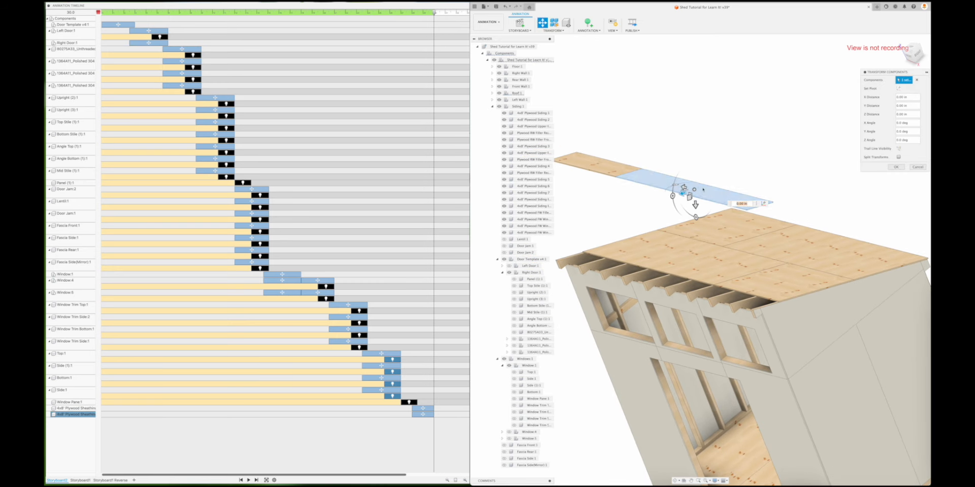
pyautogui.moveTo(695, 205); pyautogui.dragTo(697, 212)
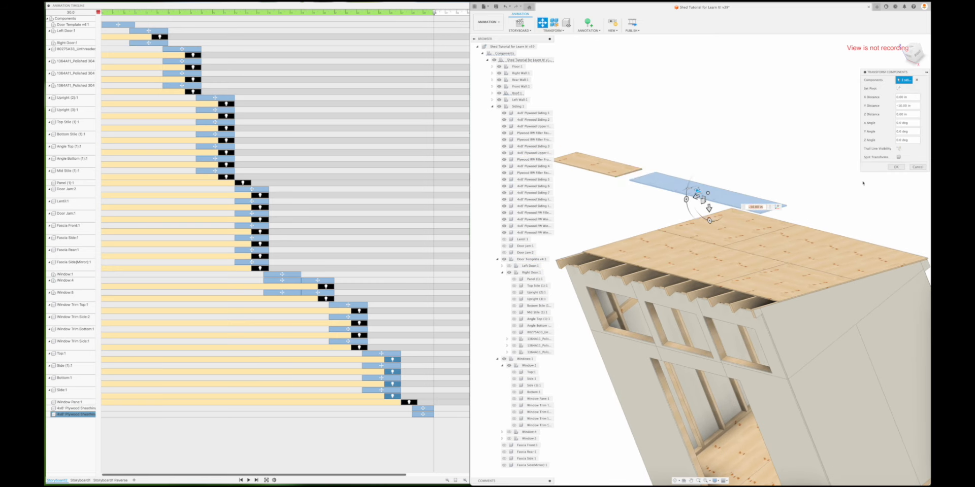
pyautogui.moveTo(701, 203); pyautogui.dragTo(718, 208, button='middle')
pyautogui.press('Return')
# Separate the shorter raised sheathing sheet from the longer one by moving it -10 in along X.
pyautogui.click(611, 169)
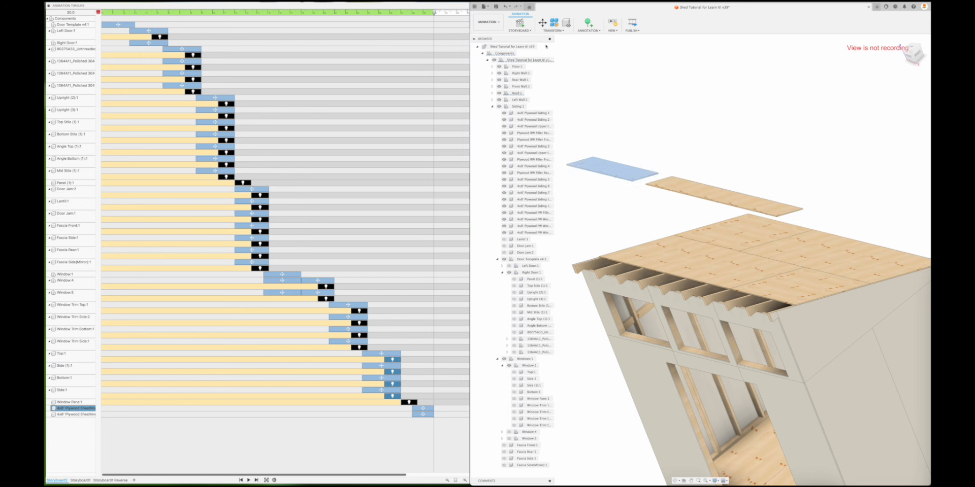
pyautogui.click(542, 23)
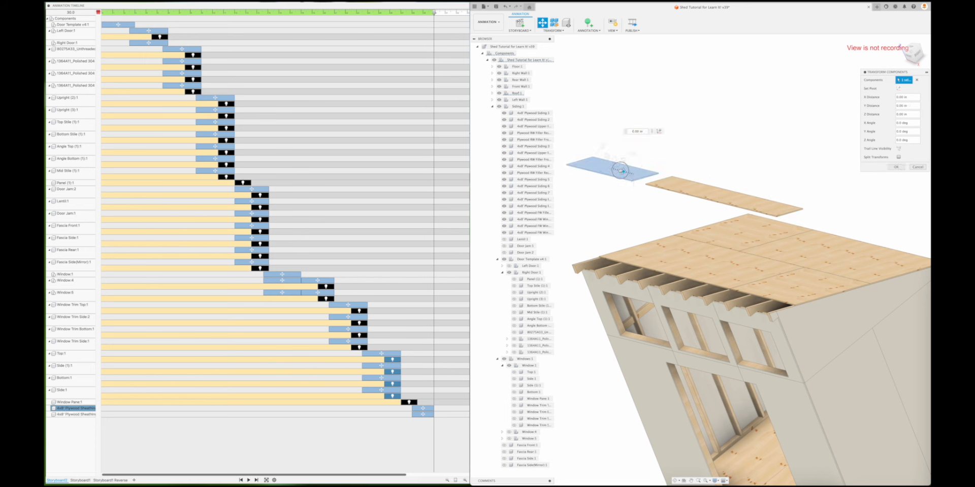
pyautogui.moveTo(614, 169); pyautogui.dragTo(608, 168)
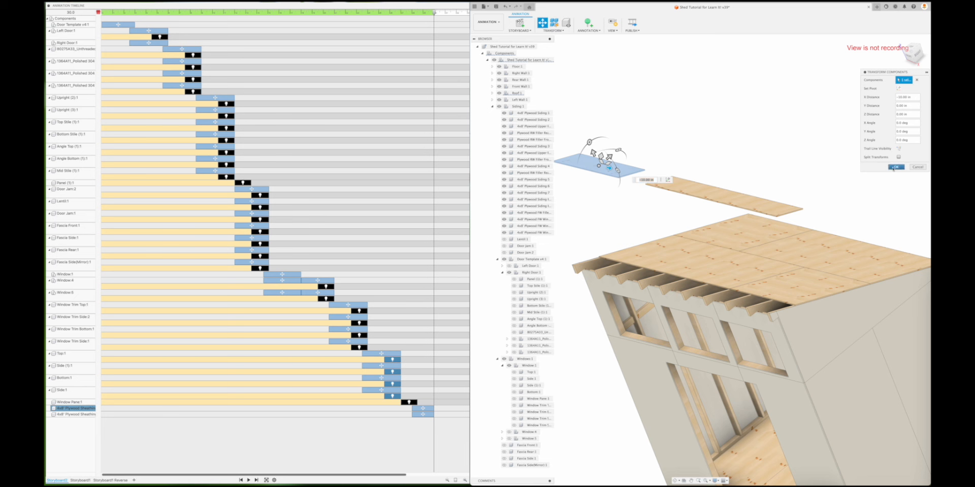
pyautogui.click(894, 167)
# Lengthen the moves of the first two raised sheathing sheets together so they start at 27 seconds.
pyautogui.keyDown('shift'); pyautogui.moveTo(893, 168); pyautogui.dragTo(757, 121, button='middle'); pyautogui.keyUp('shift')
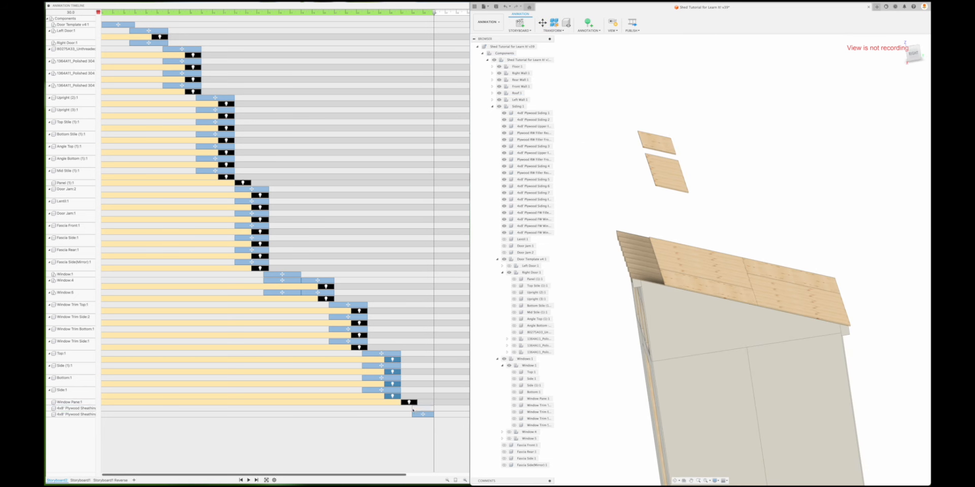
pyautogui.click(417, 413)
pyautogui.keyDown('shift'); pyautogui.click(419, 415); pyautogui.keyUp('shift')
pyautogui.moveTo(412, 409); pyautogui.dragTo(398, 409)
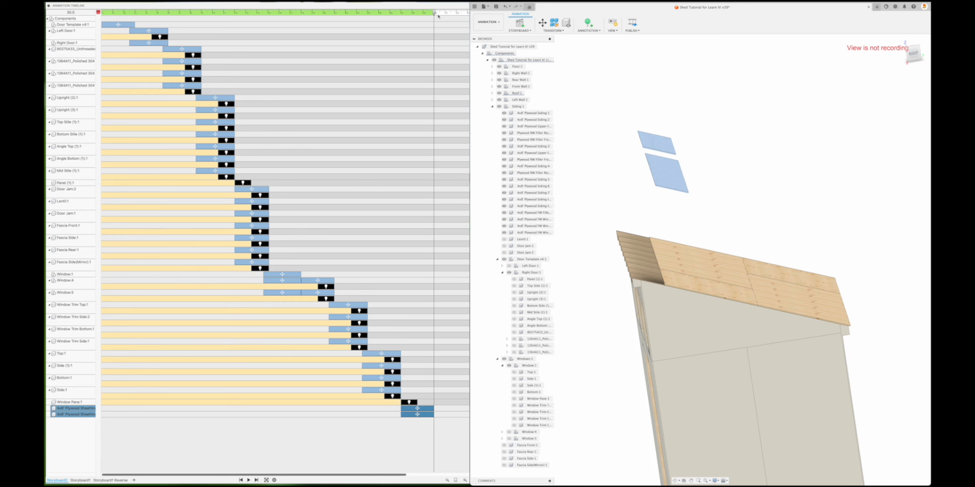
# At 31 seconds, lift the next two roof sheathing sheets together 50 in along Z, adjusting the transform's pivot orientation first.
pyautogui.moveTo(434, 13); pyautogui.dragTo(441, 14)
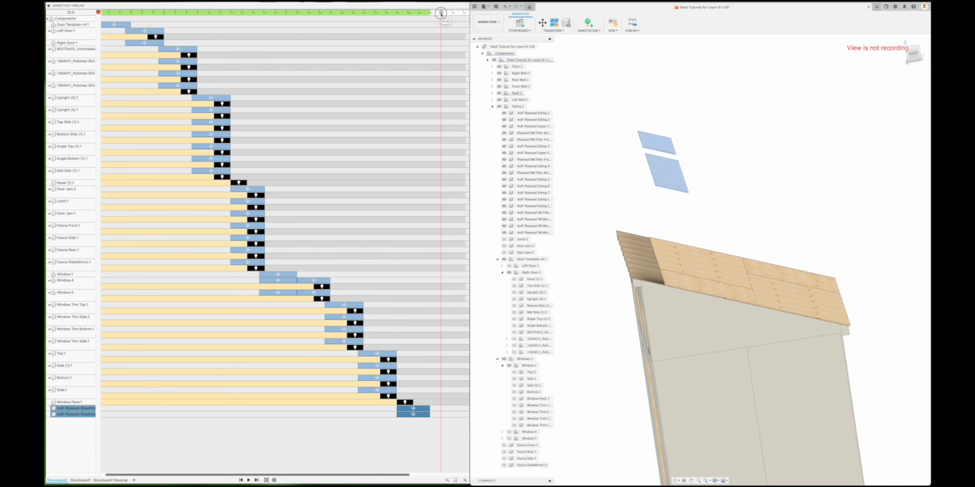
pyautogui.click(737, 183)
pyautogui.click(701, 269)
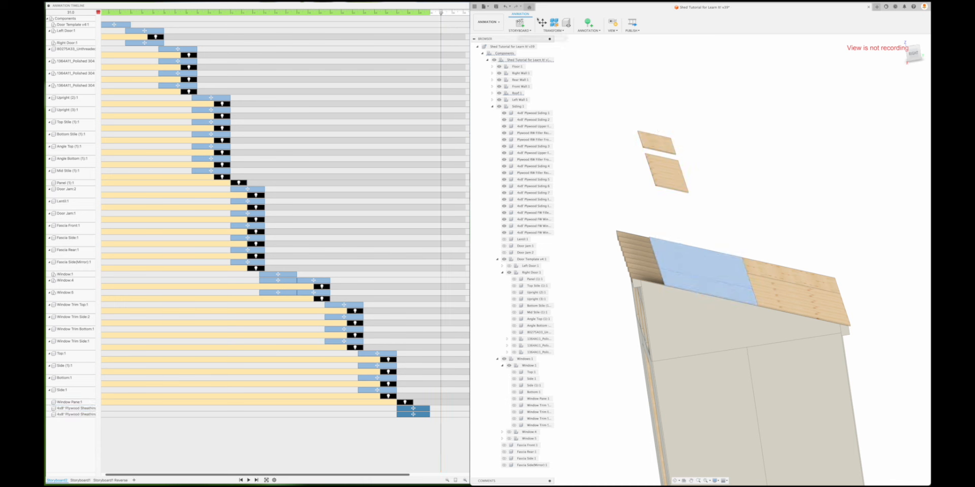
pyautogui.press('m')
pyautogui.keyDown('shift'); pyautogui.moveTo(742, 297); pyautogui.dragTo(699, 301, button='middle'); pyautogui.keyUp('shift')
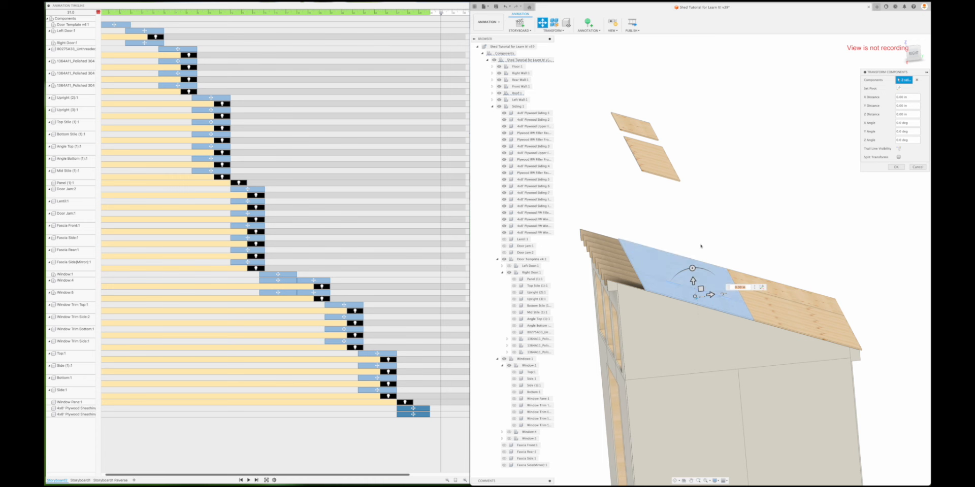
pyautogui.keyDown('shift'); pyautogui.moveTo(722, 211); pyautogui.dragTo(707, 215, button='middle'); pyautogui.keyUp('shift')
pyautogui.click(898, 88)
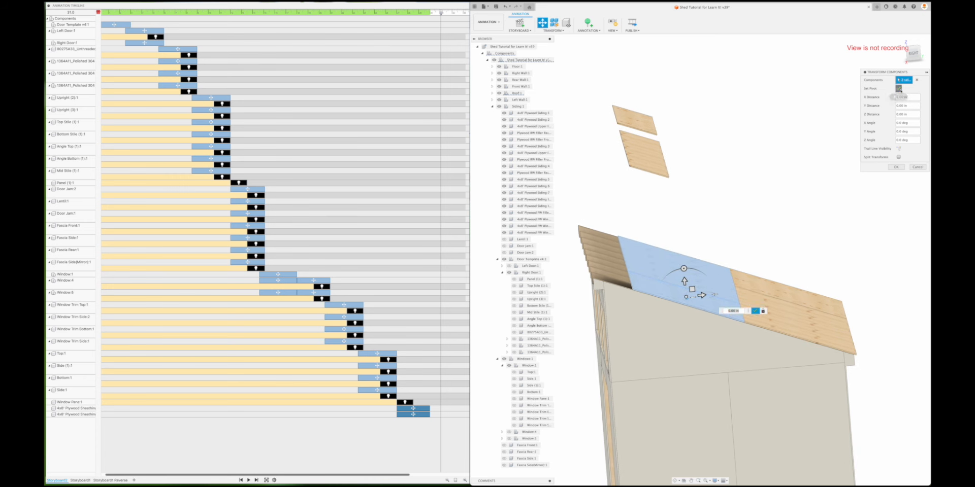
pyautogui.click(898, 88)
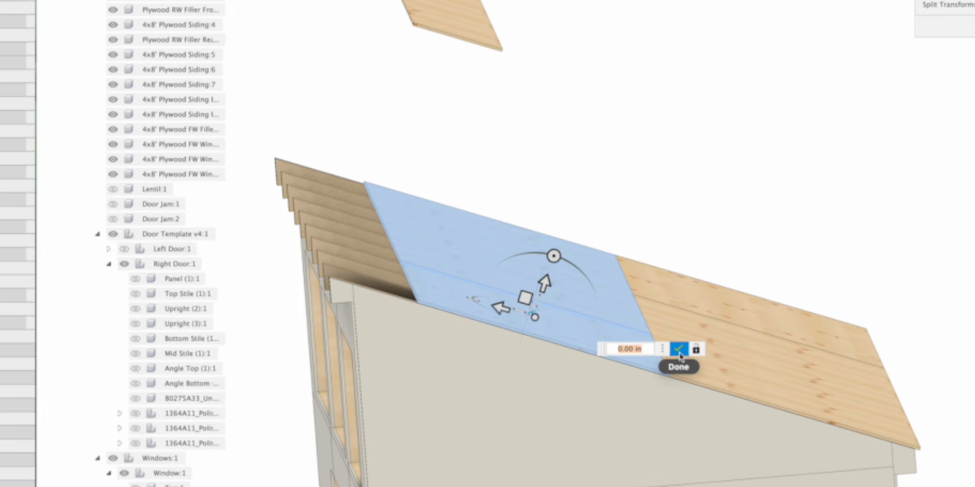
pyautogui.click(679, 354)
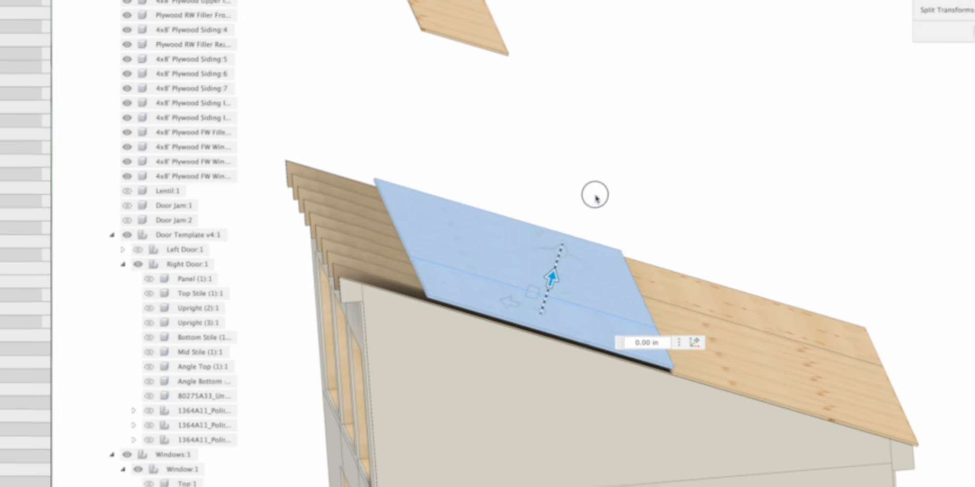
pyautogui.moveTo(596, 197); pyautogui.dragTo(676, 56)
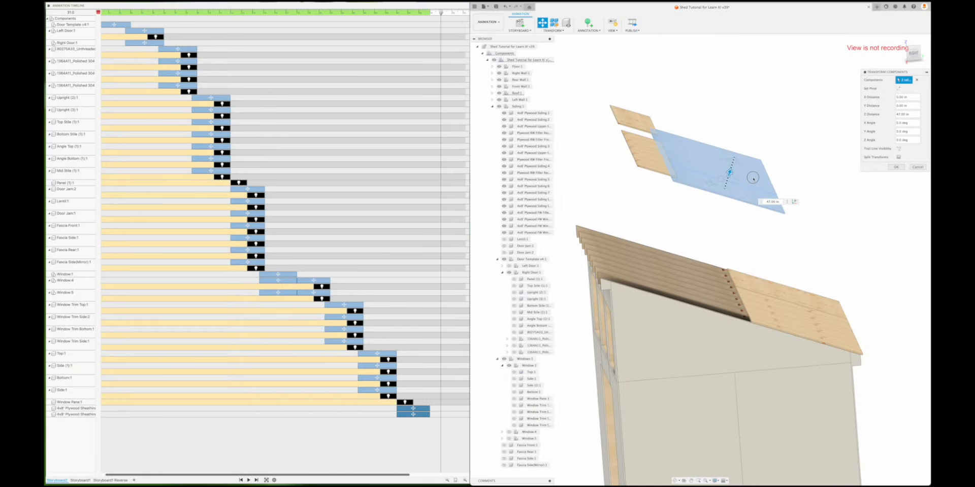
pyautogui.moveTo(752, 178); pyautogui.dragTo(756, 170)
pyautogui.keyDown('shift'); pyautogui.moveTo(723, 174); pyautogui.dragTo(739, 175, button='middle'); pyautogui.keyUp('shift')
pyautogui.click(895, 167)
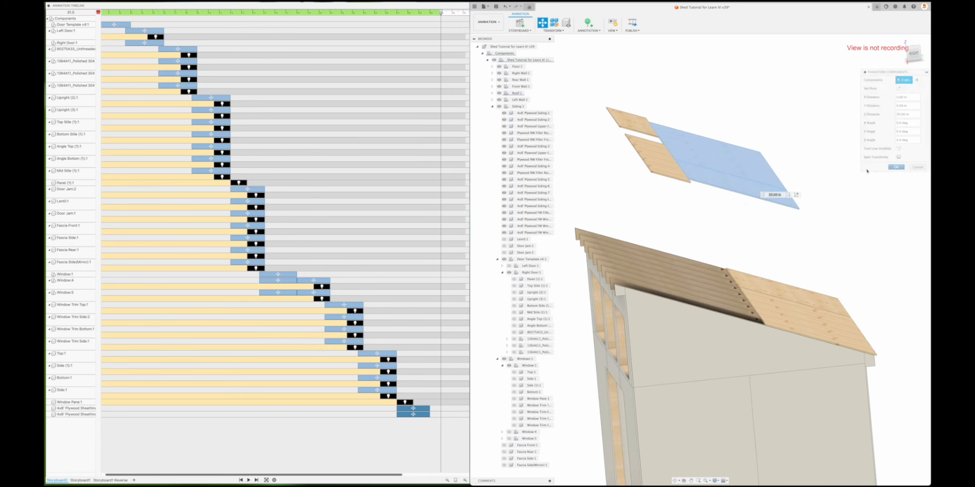
# Move the smaller of the two newly lifted sheets outward along the roof, away from the larger one.
pyautogui.click(542, 23)
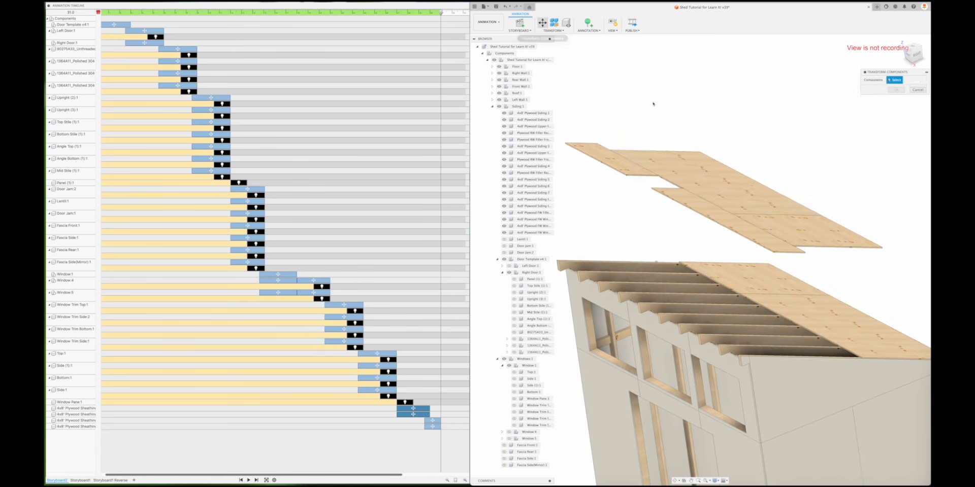
pyautogui.click(791, 244)
pyautogui.moveTo(790, 245); pyautogui.dragTo(801, 249)
pyautogui.press('Return')
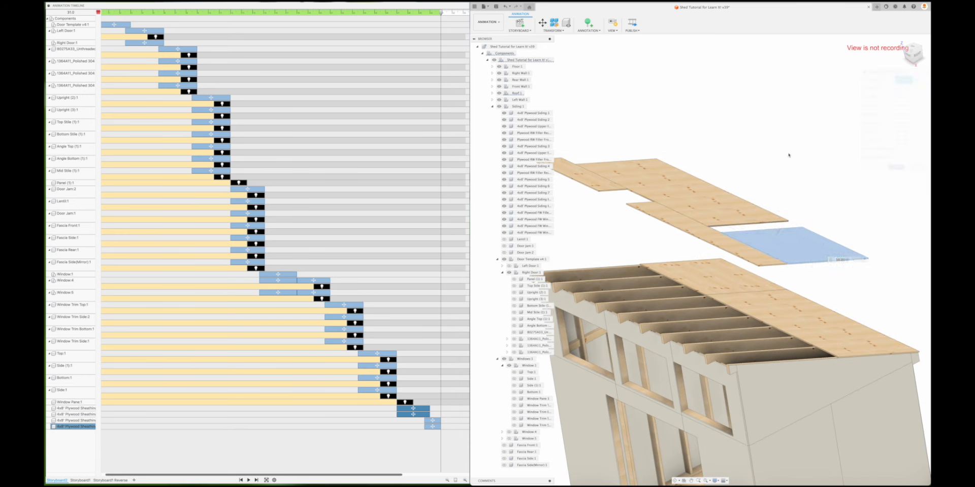
# Move the larger of the two newly lifted sheets 10 in along Y, away from the smaller one.
pyautogui.click(719, 201)
pyautogui.click(543, 23)
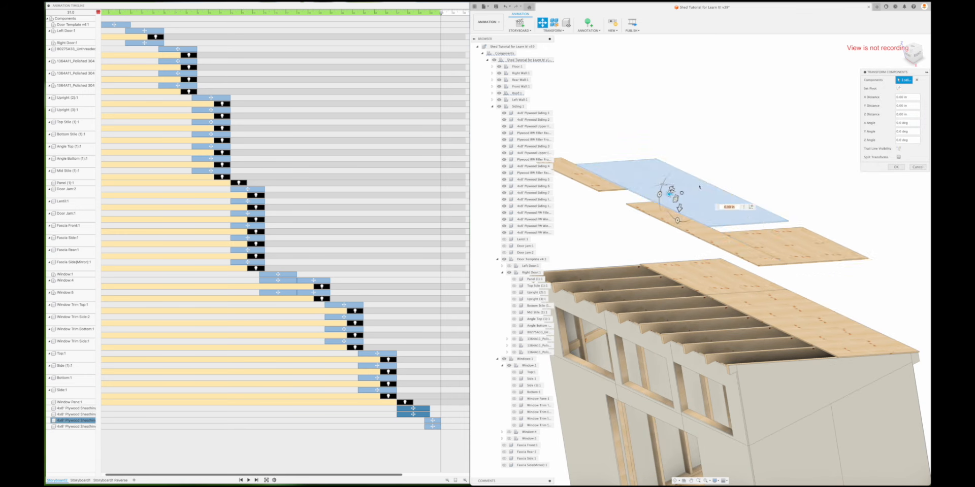
pyautogui.keyDown('shift'); pyautogui.moveTo(682, 205); pyautogui.dragTo(692, 212, button='middle'); pyautogui.keyUp('shift')
pyautogui.moveTo(679, 193); pyautogui.dragTo(665, 190)
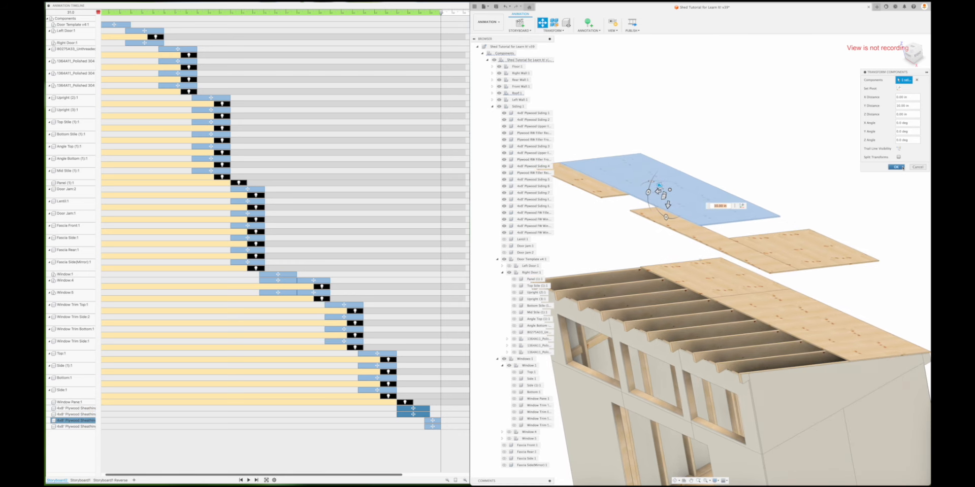
pyautogui.click(902, 167)
# Extend the moves of the second pair of sheathing sheets together so they start at 28 seconds.
pyautogui.keyDown('shift'); pyautogui.moveTo(827, 167); pyautogui.dragTo(827, 178, button='middle'); pyautogui.keyUp('shift')
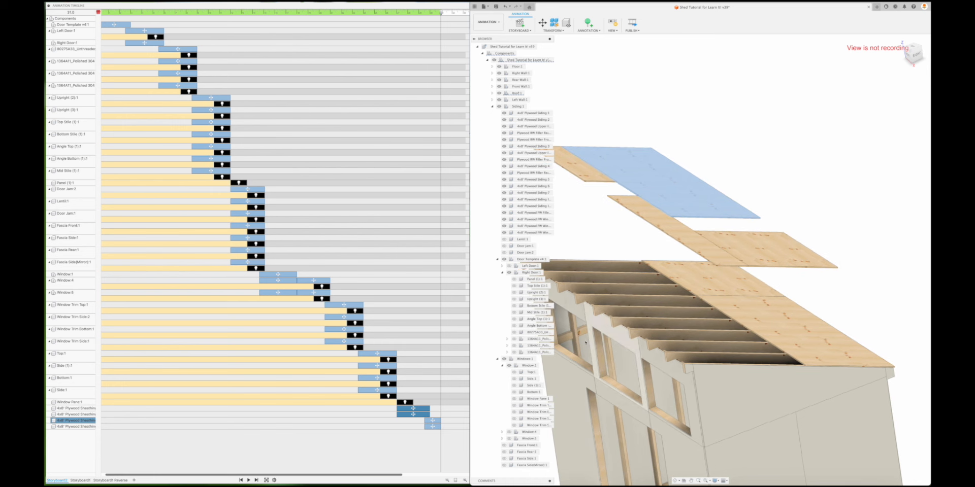
pyautogui.click(433, 425)
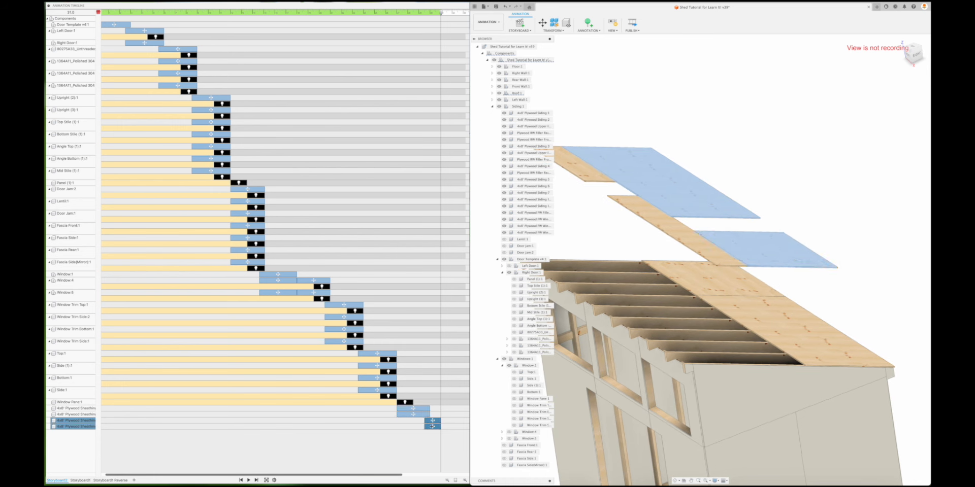
pyautogui.keyDown('shift'); pyautogui.moveTo(858, 202); pyautogui.dragTo(849, 258, button='middle'); pyautogui.keyUp('shift')
# Lift the last two sheathing sheets still on the roof together by -50 in along Z.
pyautogui.click(776, 318)
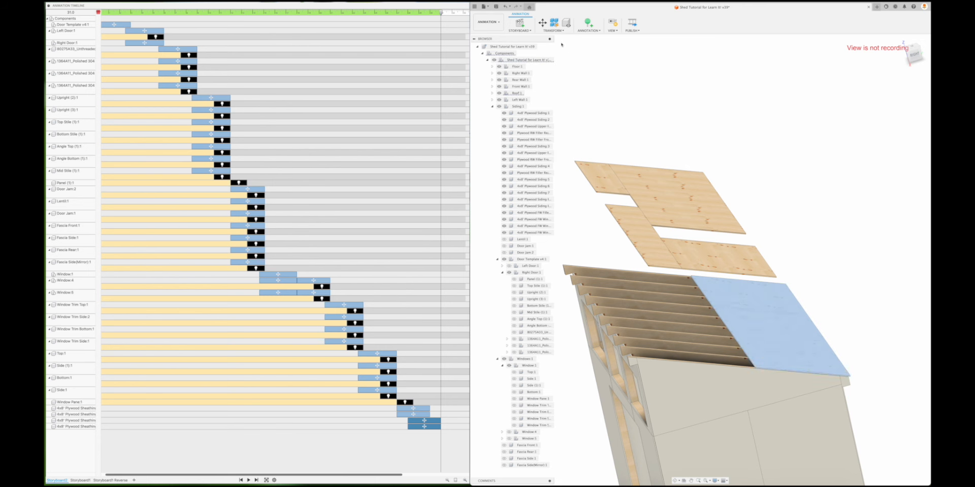
pyautogui.click(541, 24)
pyautogui.keyDown('shift'); pyautogui.moveTo(802, 321); pyautogui.dragTo(734, 274, button='middle'); pyautogui.keyUp('shift')
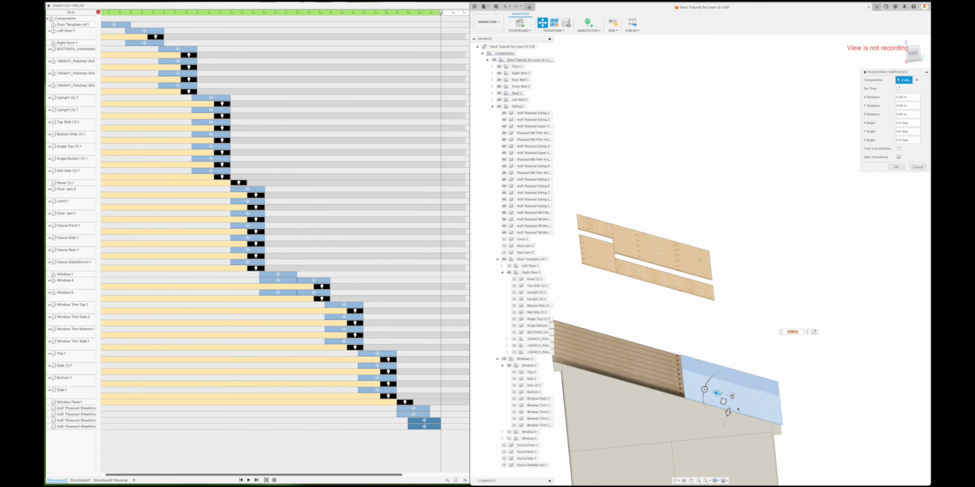
pyautogui.moveTo(727, 413); pyautogui.dragTo(777, 319)
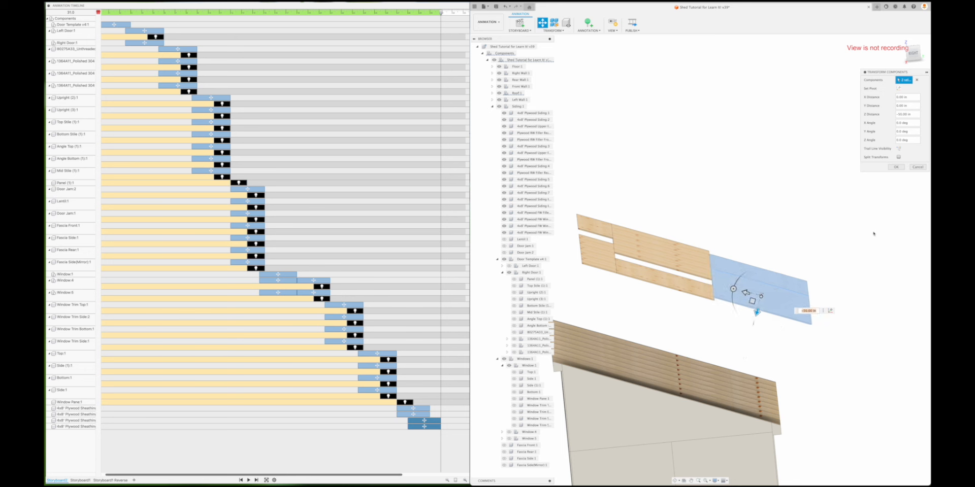
pyautogui.click(896, 167)
# Separate the larger sheet of the last lifted pair by moving it -10 in along Y.
pyautogui.keyDown('shift'); pyautogui.moveTo(819, 259); pyautogui.dragTo(832, 269, button='middle'); pyautogui.keyUp('shift')
pyautogui.click(785, 304)
pyautogui.click(542, 23)
pyautogui.moveTo(779, 307); pyautogui.dragTo(789, 312)
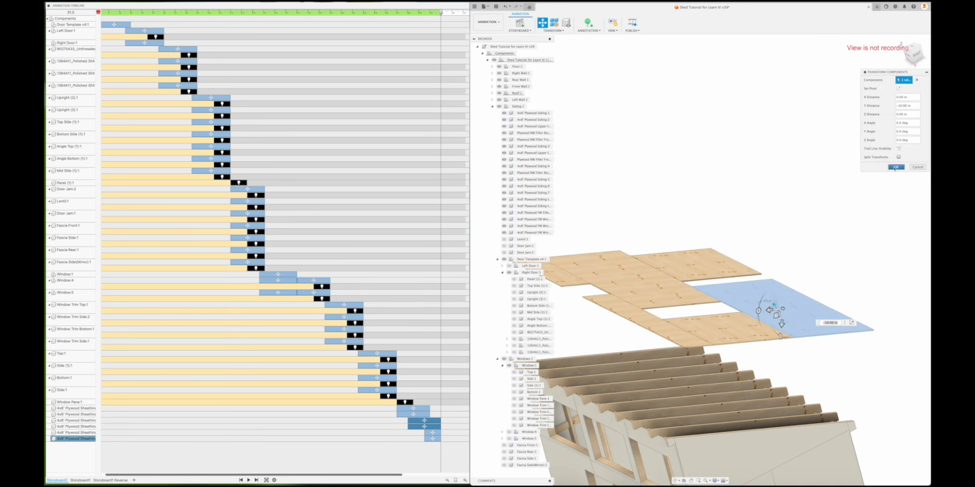
pyautogui.click(896, 167)
# Move the smaller sheet of the last lifted pair in the opposite direction, away from the larger one.
pyautogui.click(708, 266)
pyautogui.click(542, 22)
pyautogui.moveTo(713, 272); pyautogui.dragTo(706, 268)
pyautogui.click(896, 167)
# Retime the moves of the last pair of sheathing sheets together to run from 29 to 32 seconds.
pyautogui.keyDown('shift'); pyautogui.moveTo(818, 264); pyautogui.dragTo(797, 251, button='middle'); pyautogui.keyUp('shift')
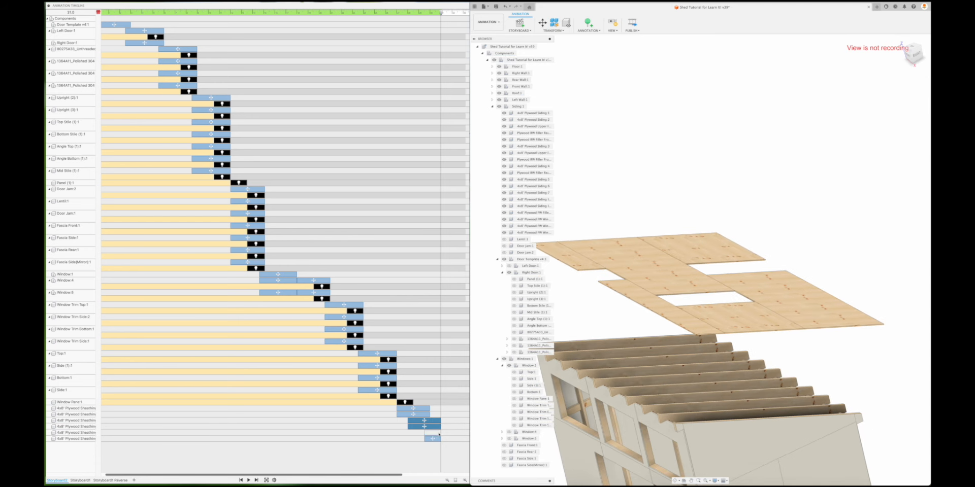
pyautogui.click(432, 433)
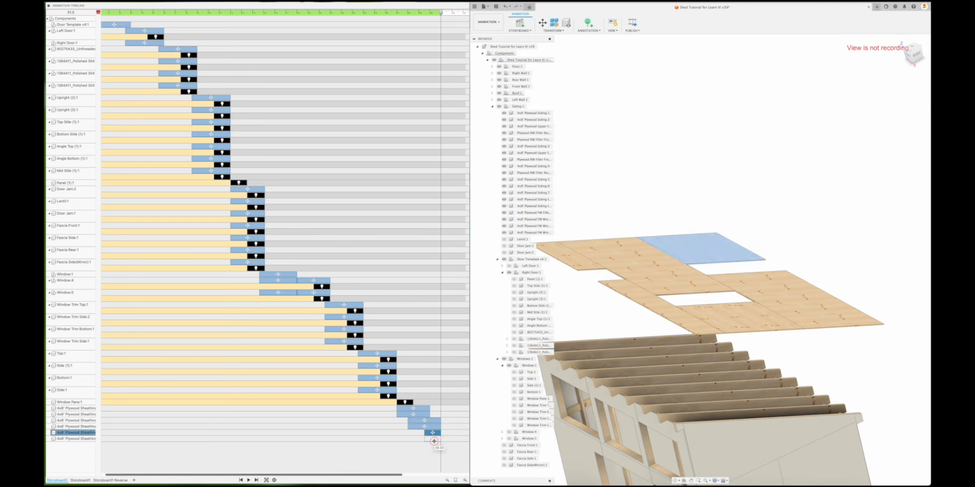
pyautogui.moveTo(443, 435); pyautogui.dragTo(446, 436)
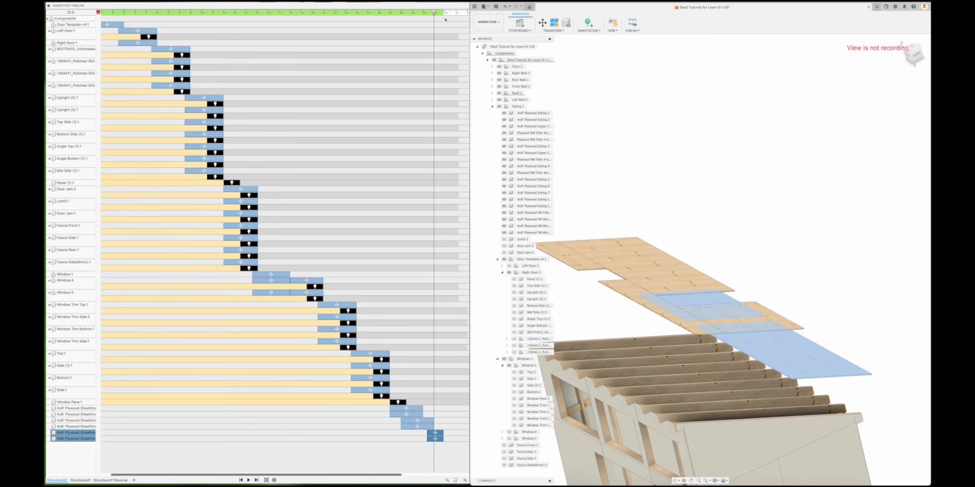
pyautogui.moveTo(434, 12); pyautogui.dragTo(446, 13)
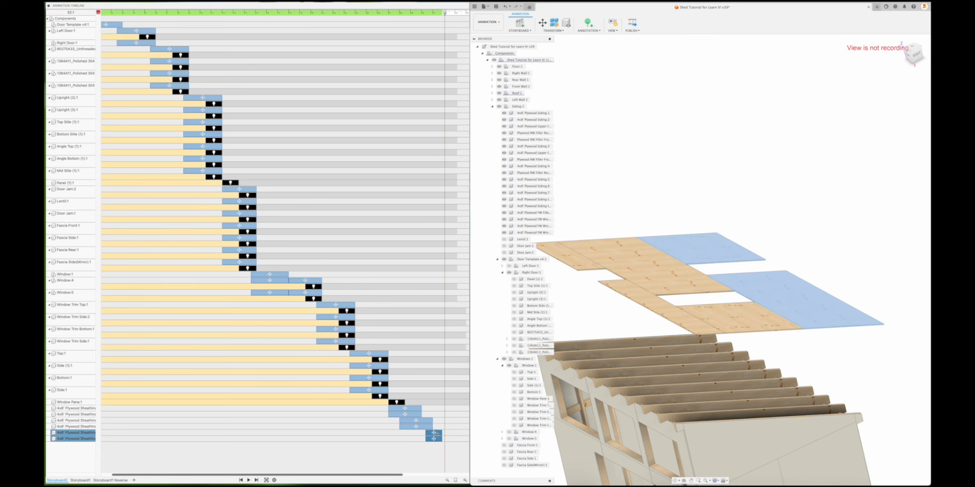
pyautogui.moveTo(435, 433); pyautogui.dragTo(439, 434)
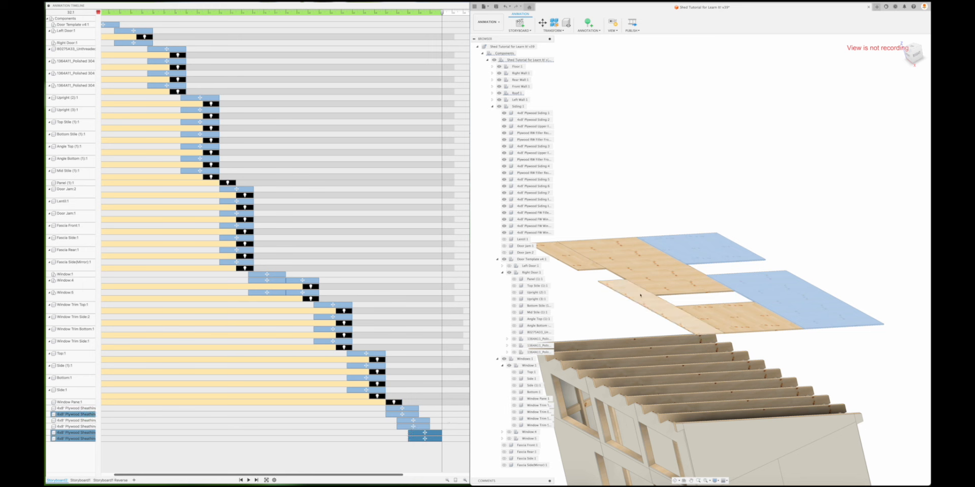
# Hide the last pair of raised sheathing sheets at 32 seconds and the second pair at 31 seconds.
pyautogui.click(566, 23)
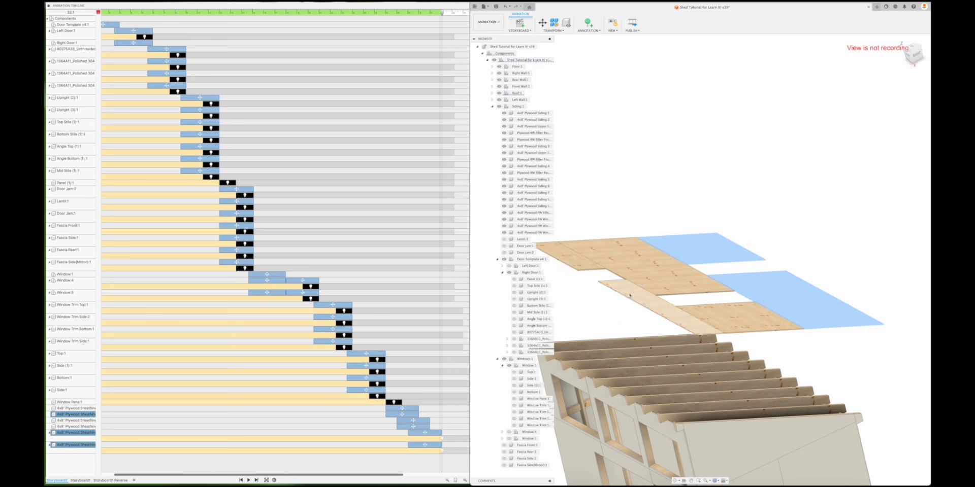
pyautogui.click(656, 276)
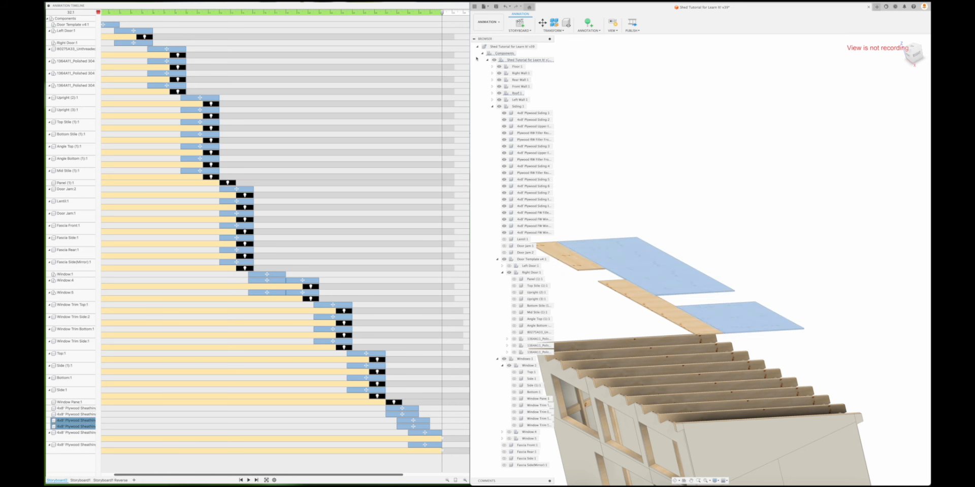
pyautogui.moveTo(441, 11); pyautogui.dragTo(429, 11)
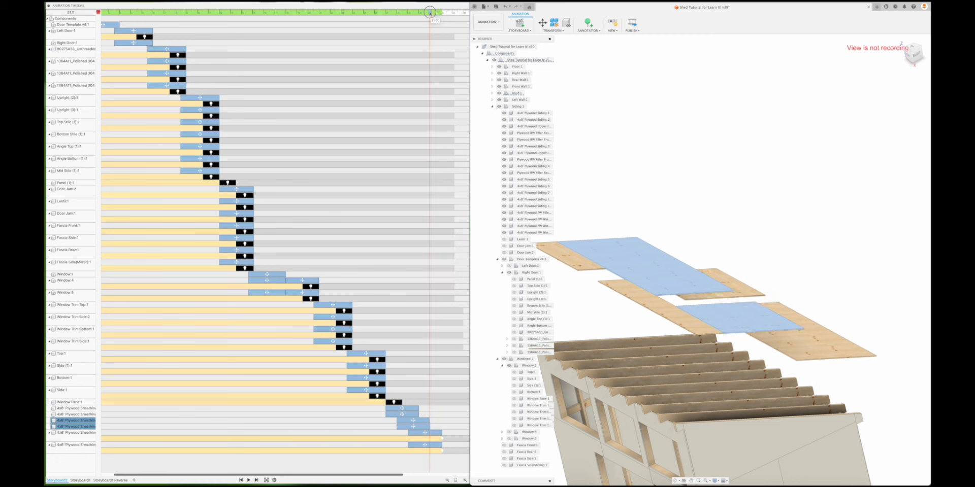
pyautogui.click(570, 28)
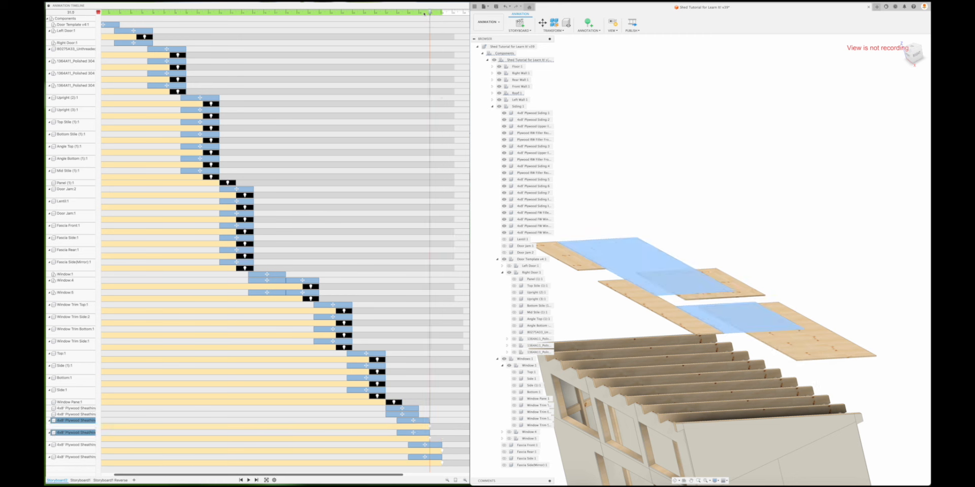
# Hide the first pair of raised sheathing sheets at 30 seconds and select the shorter sheet's hide action on the timeline.
pyautogui.moveTo(429, 12); pyautogui.dragTo(419, 13)
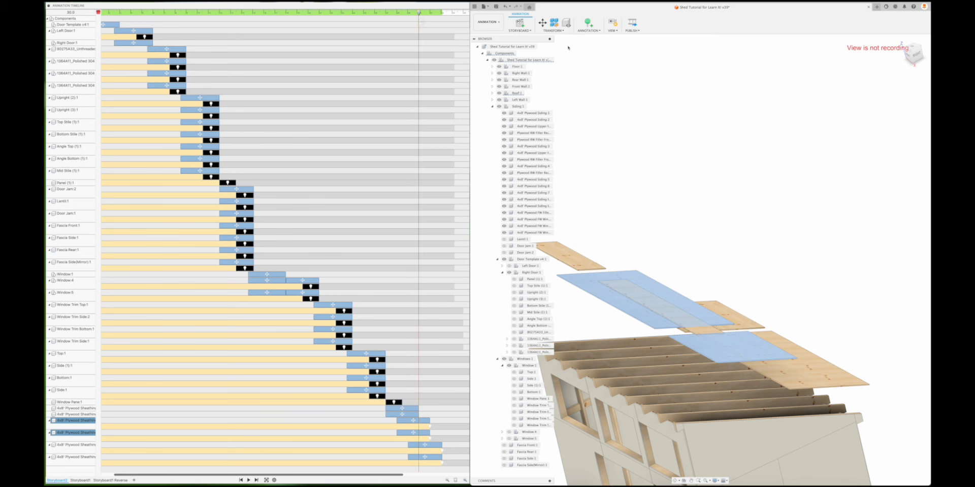
pyautogui.click(646, 208)
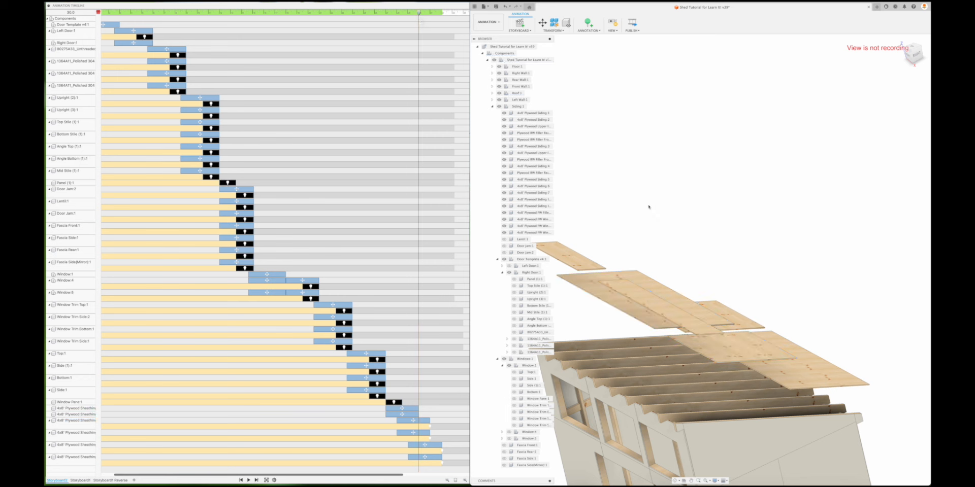
pyautogui.click(574, 263)
pyautogui.click(657, 304)
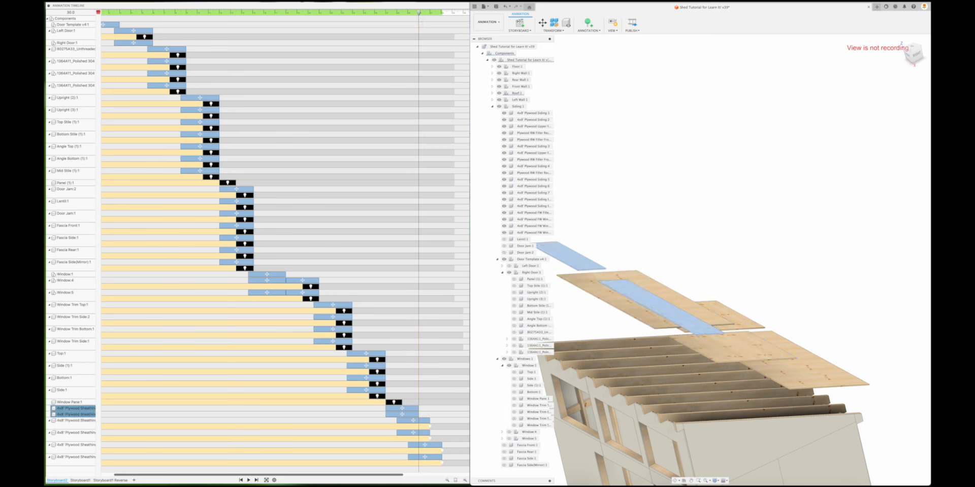
pyautogui.scroll(-1, 450, 380)
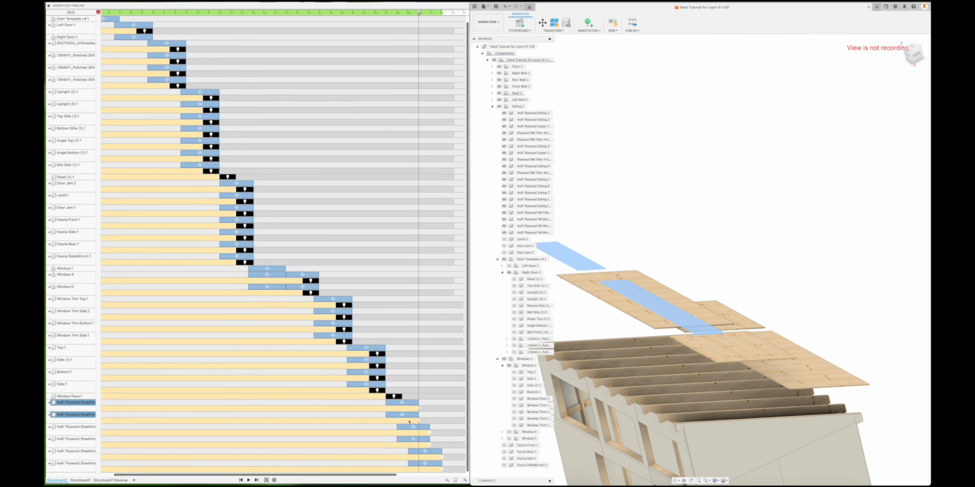
pyautogui.click(417, 407)
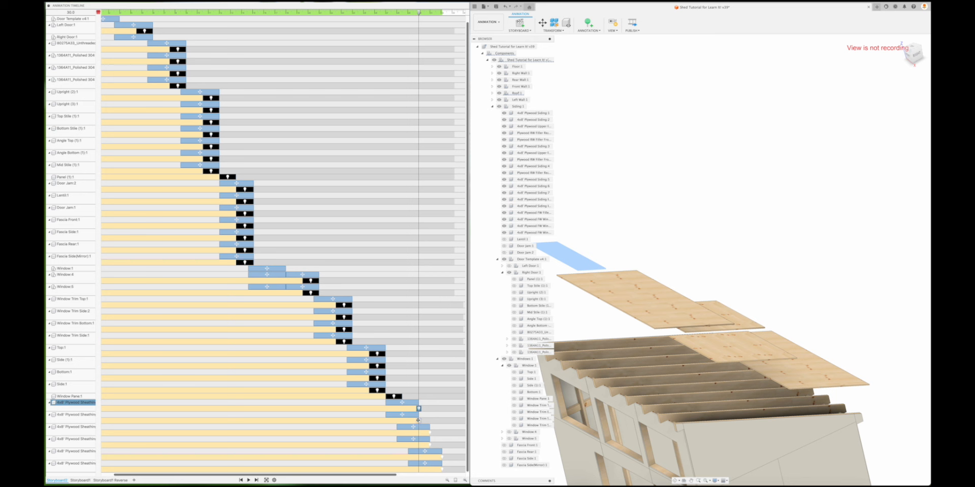
# Lengthen the hide actions of the three pairs of plywood roof sheathing sheets so they overlap the end of their moves.
pyautogui.keyDown('shift'); pyautogui.click(418, 420); pyautogui.keyUp('shift')
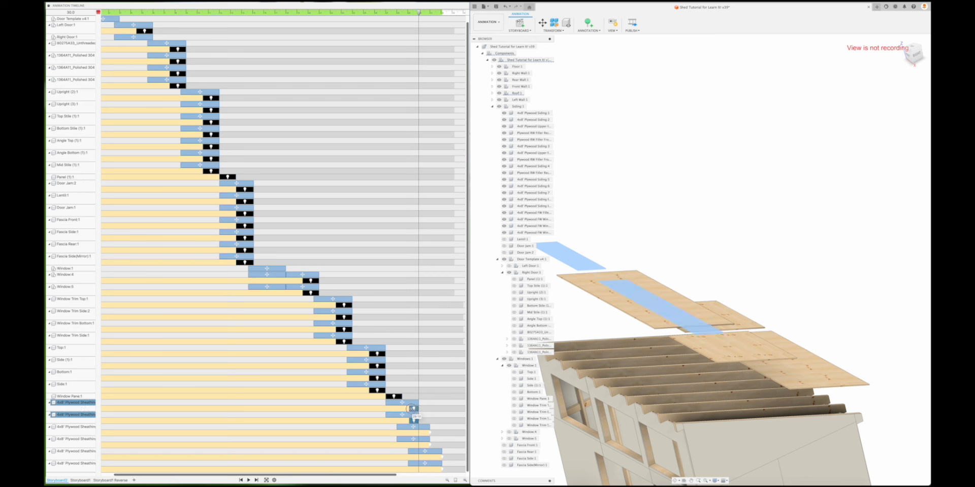
pyautogui.click(429, 432)
pyautogui.keyDown('shift'); pyautogui.click(429, 444); pyautogui.keyUp('shift')
pyautogui.moveTo(429, 433); pyautogui.dragTo(435, 458)
pyautogui.click(441, 457)
pyautogui.keyDown('shift'); pyautogui.click(442, 469); pyautogui.keyUp('shift')
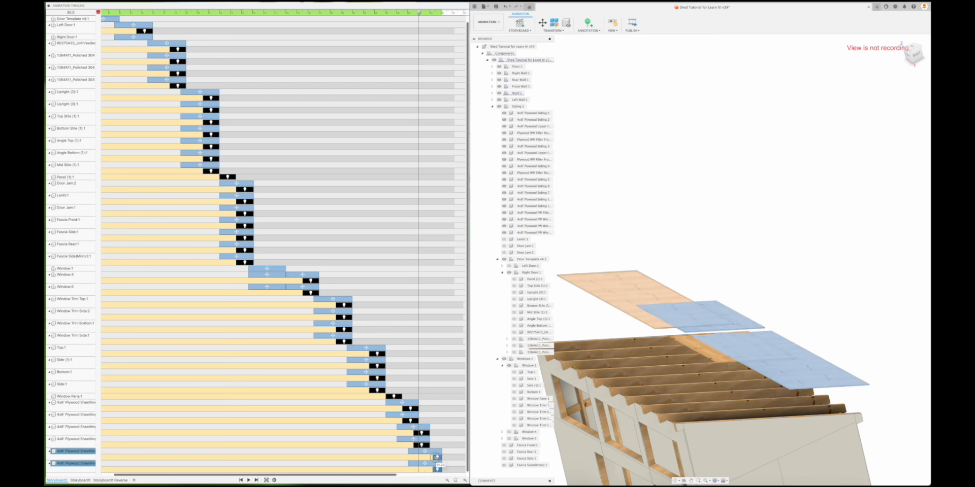
# Play back the storyboard to check the roof sheathing removal, and examine the siding around the shed at the timeline's end.
pyautogui.moveTo(419, 16); pyautogui.dragTo(364, 15)
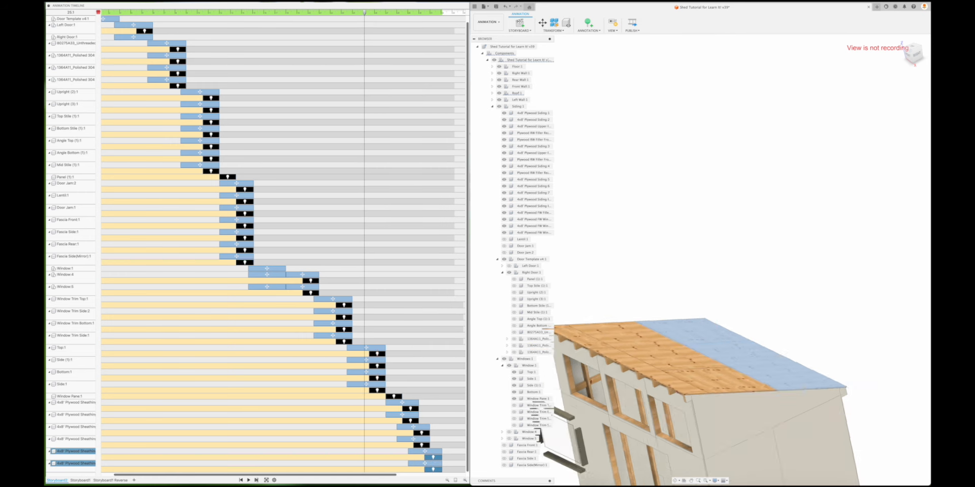
pyautogui.click(248, 480)
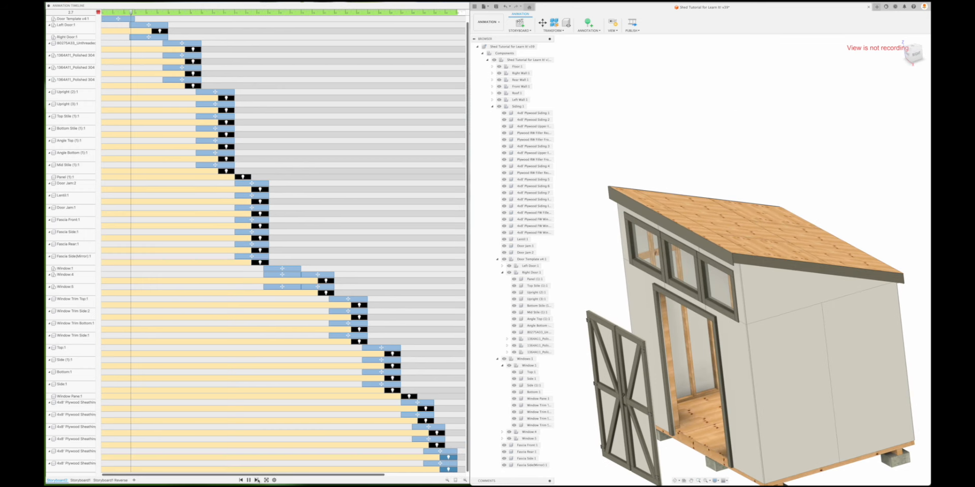
pyautogui.click(257, 480)
pyautogui.moveTo(364, 474); pyautogui.dragTo(436, 374)
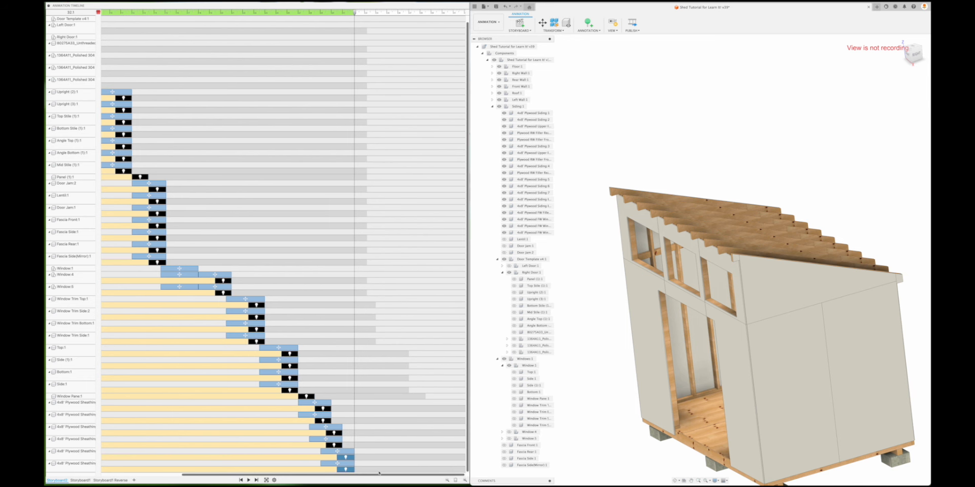
pyautogui.keyDown('shift'); pyautogui.hscroll(-10, 684, 136); pyautogui.keyUp('shift')
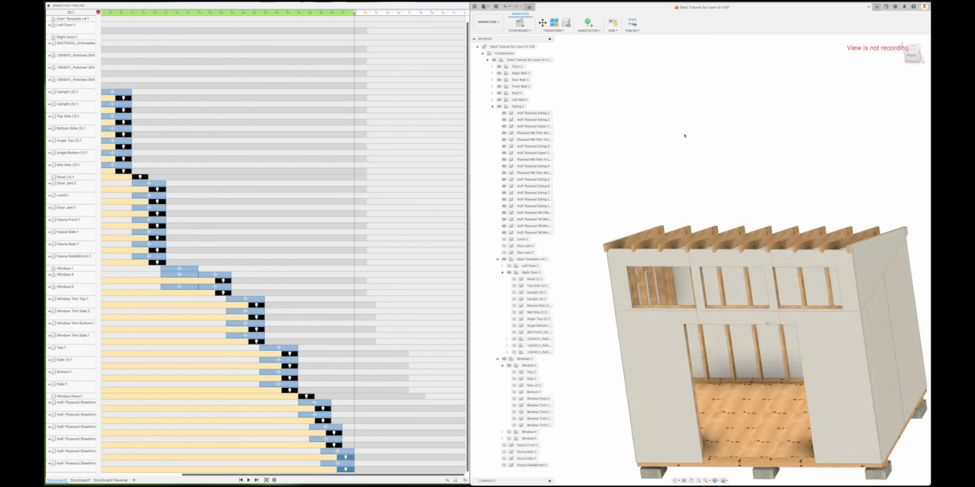
pyautogui.keyDown('shift'); pyautogui.hscroll(-5, 684, 136); pyautogui.keyUp('shift')
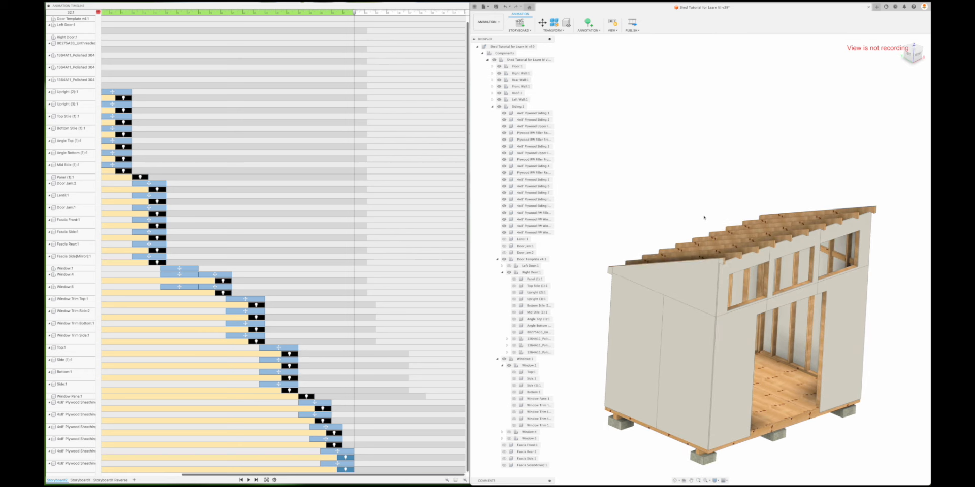
pyautogui.keyDown('shift'); pyautogui.hscroll(10, 871, 321); pyautogui.keyUp('shift')
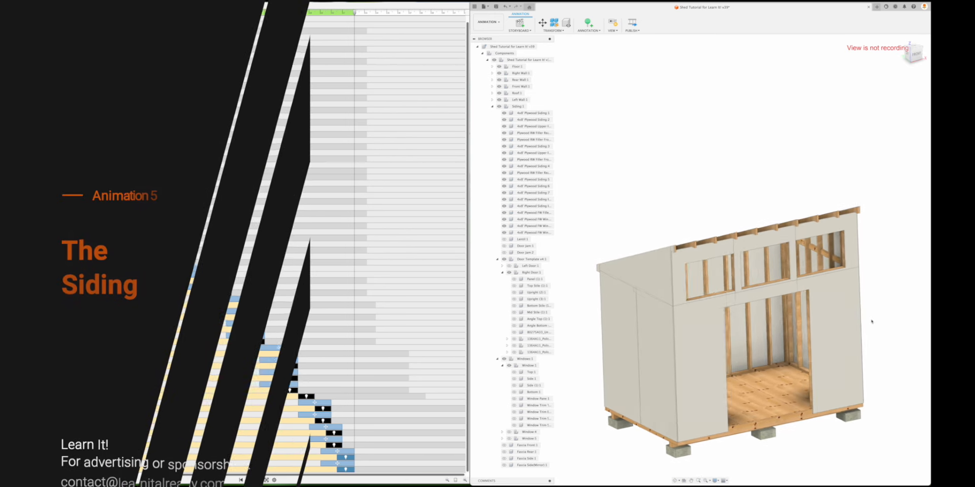
pyautogui.keyDown('shift'); pyautogui.hscroll(6, 871, 321); pyautogui.keyUp('shift')
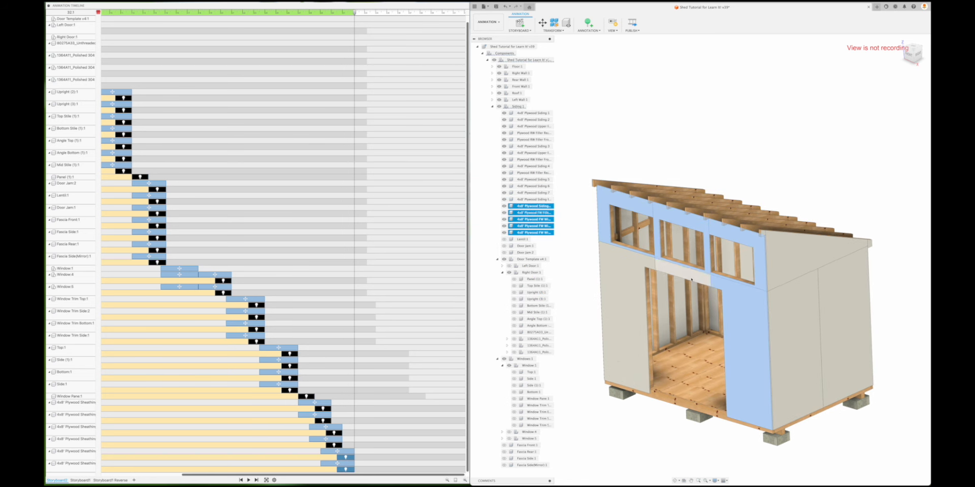
# Move all six front wall siding panels outward together and shift their move actions to end at a new, later playhead time.
pyautogui.keyDown('shift'); pyautogui.click(614, 278); pyautogui.keyUp('shift')
pyautogui.press('Escape')
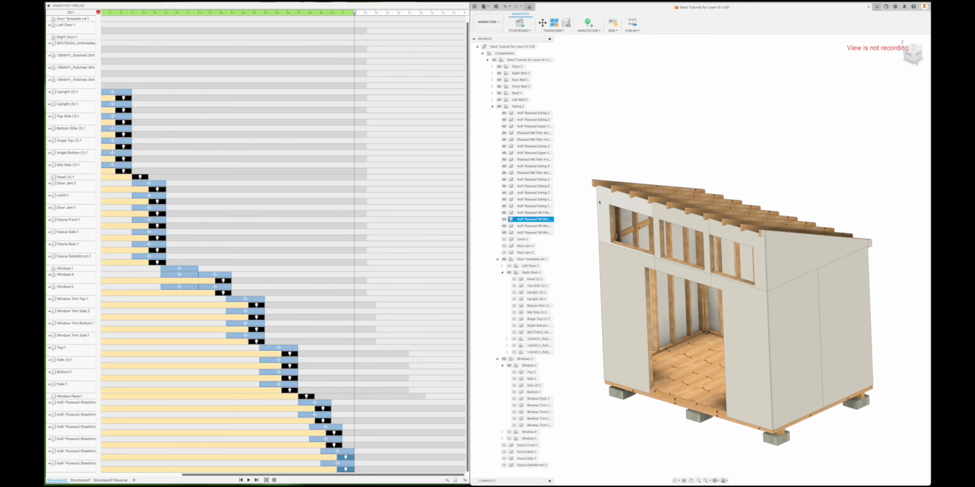
pyautogui.click(602, 204)
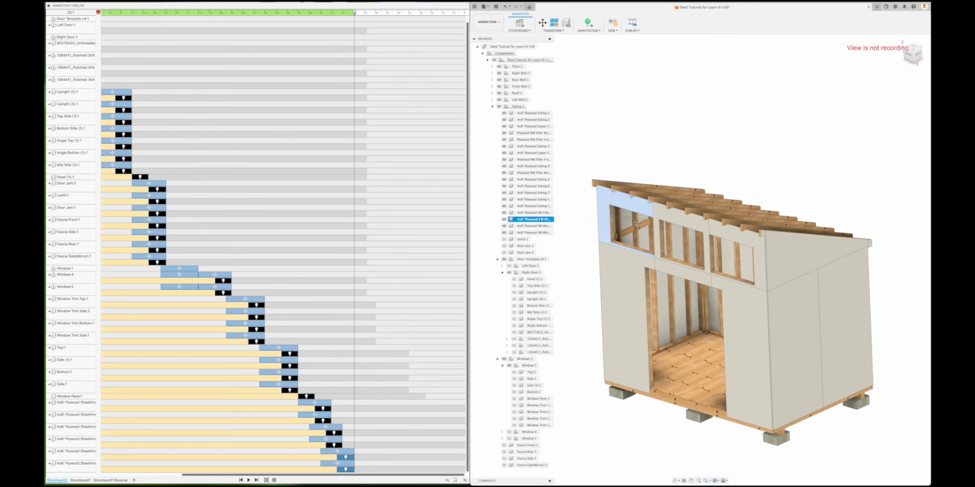
pyautogui.click(673, 217)
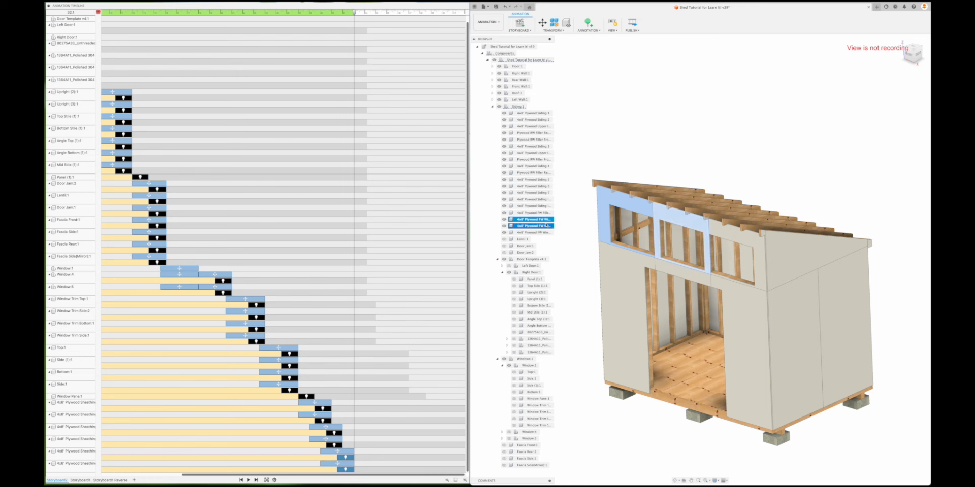
pyautogui.click(727, 234)
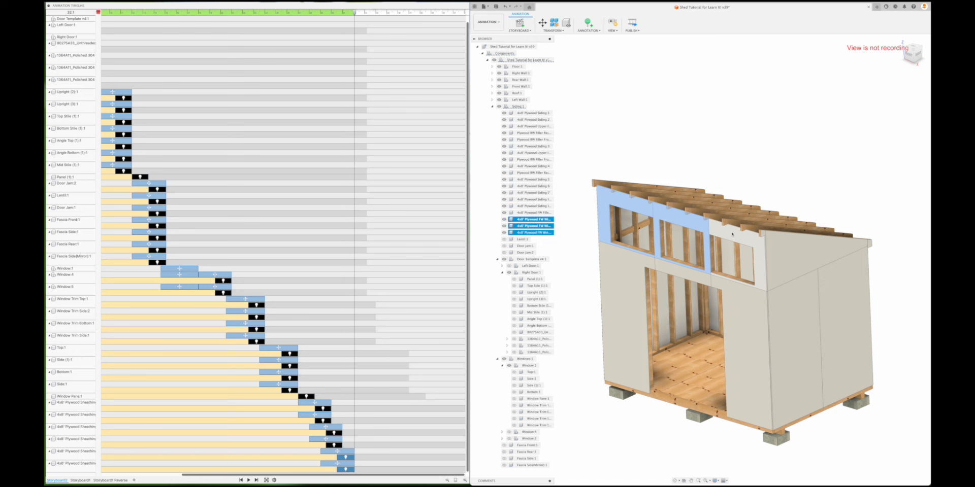
pyautogui.click(540, 233)
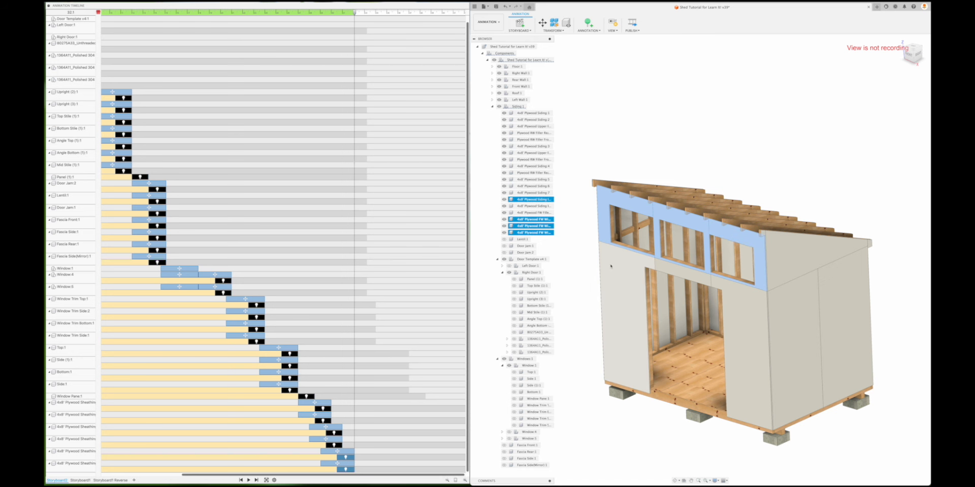
pyautogui.click(605, 270)
pyautogui.click(548, 213)
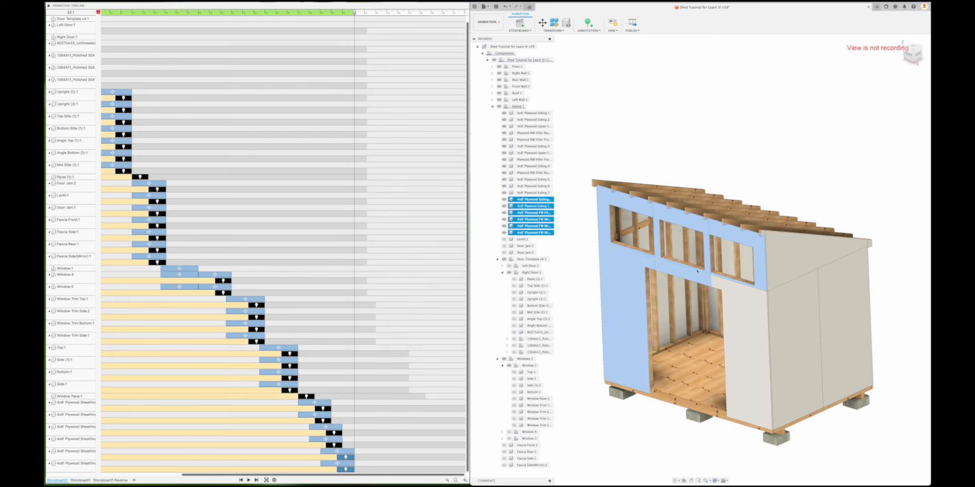
pyautogui.click(735, 290)
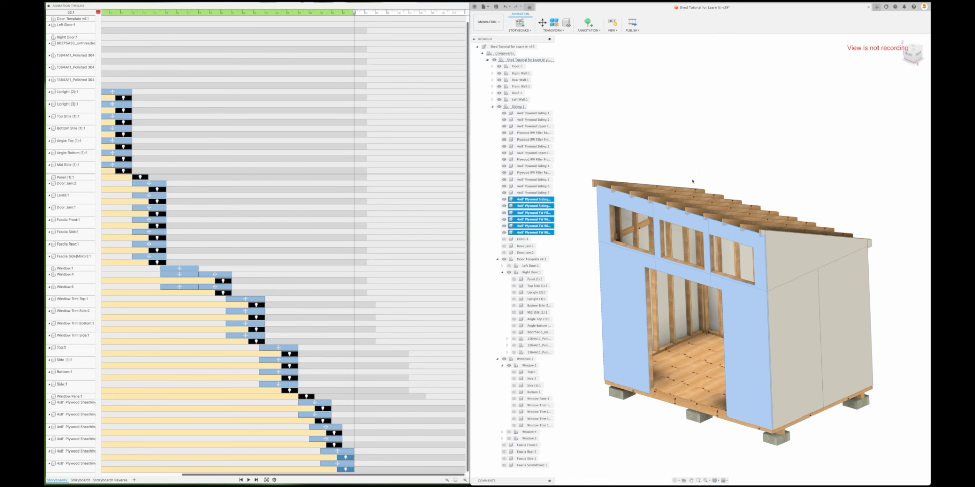
pyautogui.click(542, 23)
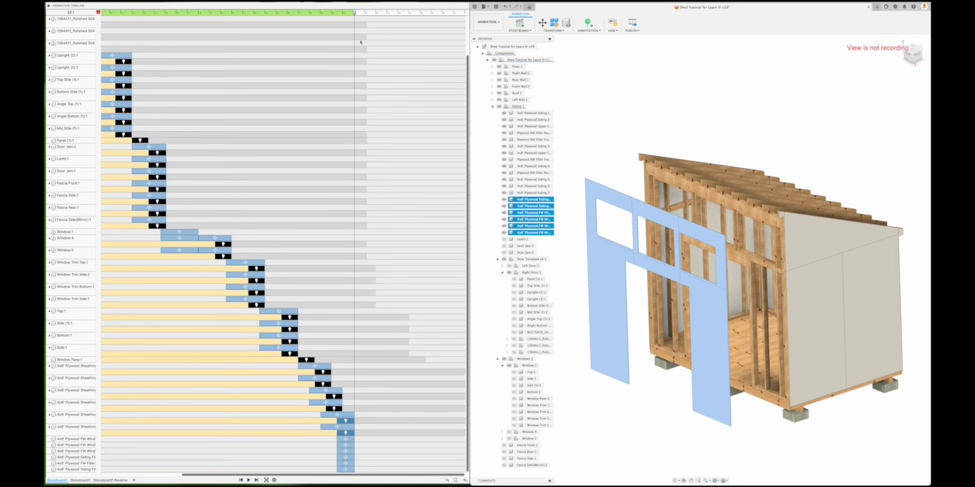
pyautogui.moveTo(355, 13); pyautogui.dragTo(386, 14)
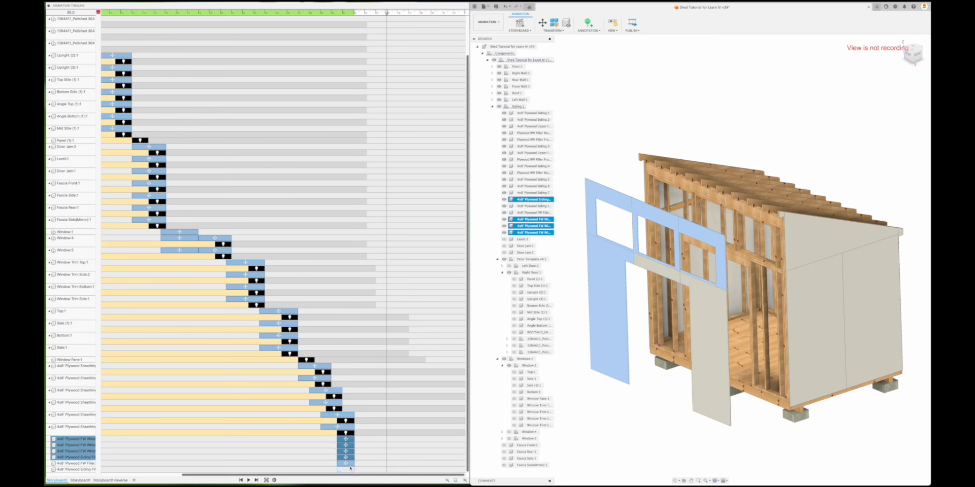
pyautogui.moveTo(345, 442); pyautogui.dragTo(378, 442)
# Move all the right wall siding panels outward from the framing as one group.
pyautogui.scroll(5, 755, 319)
pyautogui.keyDown('shift'); pyautogui.click(754, 318); pyautogui.keyUp('shift')
pyautogui.press('m')
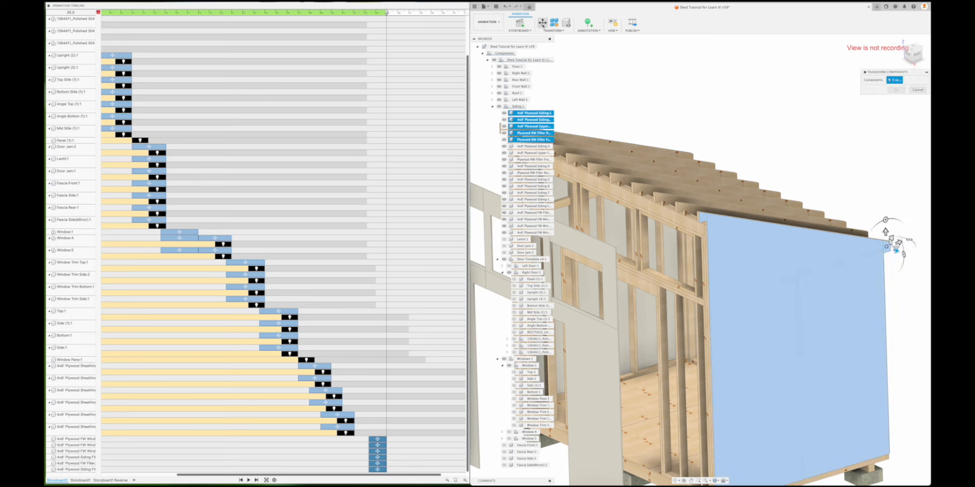
pyautogui.scroll(-5, 812, 284)
pyautogui.moveTo(817, 243); pyautogui.dragTo(869, 259)
pyautogui.click(896, 167)
# Move the rear wall siding panels outward from the framing as one group.
pyautogui.keyDown('shift'); pyautogui.moveTo(761, 254); pyautogui.dragTo(700, 284, button='middle'); pyautogui.keyUp('shift')
pyautogui.keyDown('shift'); pyautogui.click(726, 315); pyautogui.keyUp('shift')
pyautogui.press('m')
pyautogui.moveTo(772, 293); pyautogui.dragTo(832, 307)
pyautogui.click(896, 167)
# Move the left wall siding panels outward from the framing as one group.
pyautogui.keyDown('shift'); pyautogui.moveTo(710, 284); pyautogui.dragTo(792, 289, button='middle'); pyautogui.keyUp('shift')
pyautogui.keyDown('shift'); pyautogui.click(761, 300); pyautogui.keyUp('shift')
pyautogui.press('m')
pyautogui.moveTo(781, 327); pyautogui.dragTo(837, 348)
pyautogui.keyDown('shift'); pyautogui.moveTo(686, 305); pyautogui.dragTo(812, 285, button='middle'); pyautogui.keyUp('shift')
# Lengthen the move actions of all siding panels on the four walls so they start where the last sheathing actions end.
pyautogui.scroll(-5, 412, 382)
pyautogui.click(384, 396)
pyautogui.keyDown('shift'); pyautogui.click(384, 402); pyautogui.keyUp('shift')
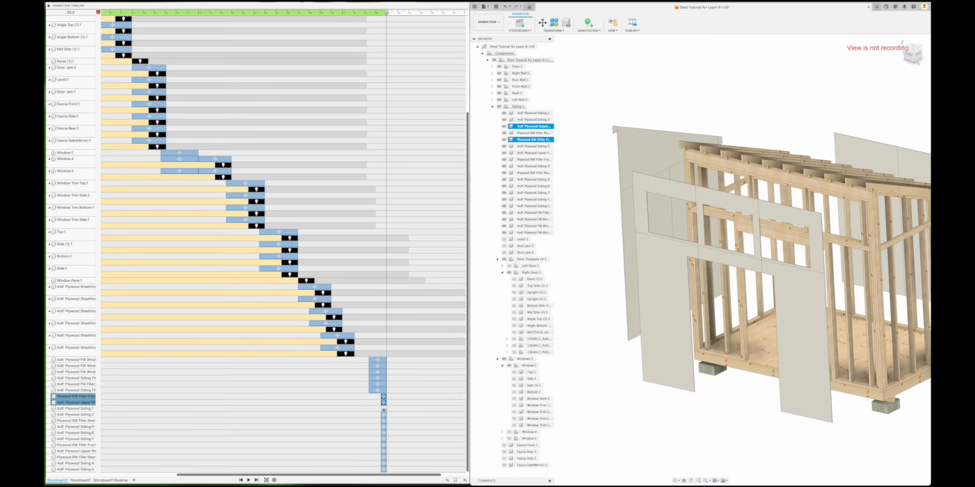
pyautogui.keyDown('shift'); pyautogui.click(384, 409); pyautogui.keyUp('shift')
pyautogui.keyDown('shift'); pyautogui.click(383, 469); pyautogui.keyUp('shift')
pyautogui.moveTo(381, 402); pyautogui.dragTo(354, 402)
pyautogui.click(375, 390)
pyautogui.keyDown('shift'); pyautogui.click(377, 360); pyautogui.keyUp('shift')
pyautogui.moveTo(369, 360); pyautogui.dragTo(358, 360)
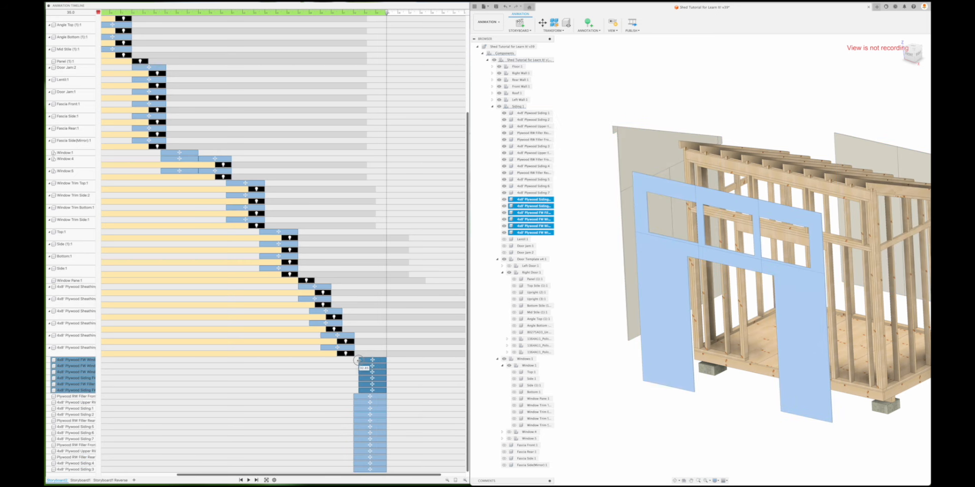
pyautogui.click(589, 391)
pyautogui.click(357, 361)
pyautogui.click(583, 373)
pyautogui.keyDown('shift'); pyautogui.click(625, 285); pyautogui.keyUp('shift')
pyautogui.keyDown('shift'); pyautogui.moveTo(583, 372); pyautogui.dragTo(605, 416, button='middle'); pyautogui.keyUp('shift')
pyautogui.keyDown('shift'); pyautogui.click(635, 265); pyautogui.keyUp('shift')
pyautogui.keyDown('shift'); pyautogui.click(666, 269); pyautogui.keyUp('shift')
pyautogui.keyDown('shift'); pyautogui.click(671, 280); pyautogui.keyUp('shift')
pyautogui.press('m')
pyautogui.press('Escape')
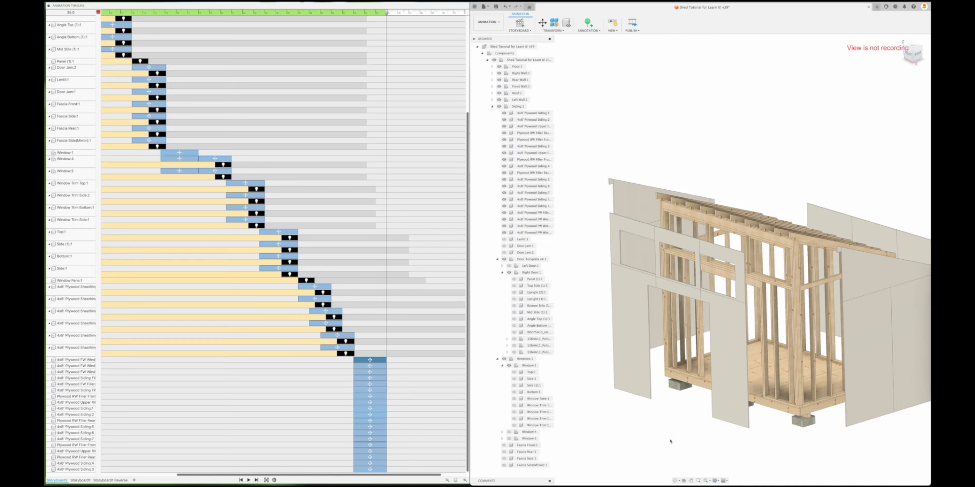
# Separate the three front wall window siding panels with individual transforms, moving the middle one 10 in along Y.
pyautogui.keyDown('shift'); pyautogui.moveTo(670, 441); pyautogui.dragTo(604, 254, button='middle'); pyautogui.keyUp('shift')
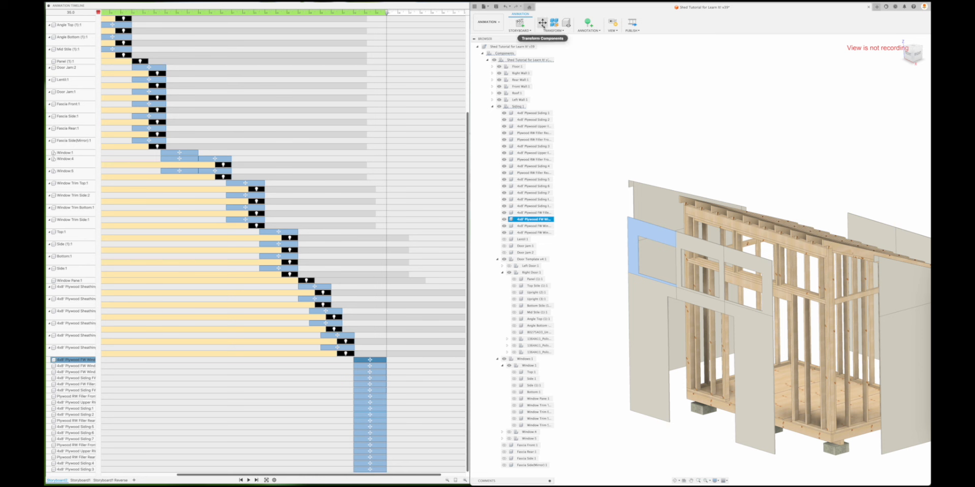
pyautogui.click(542, 23)
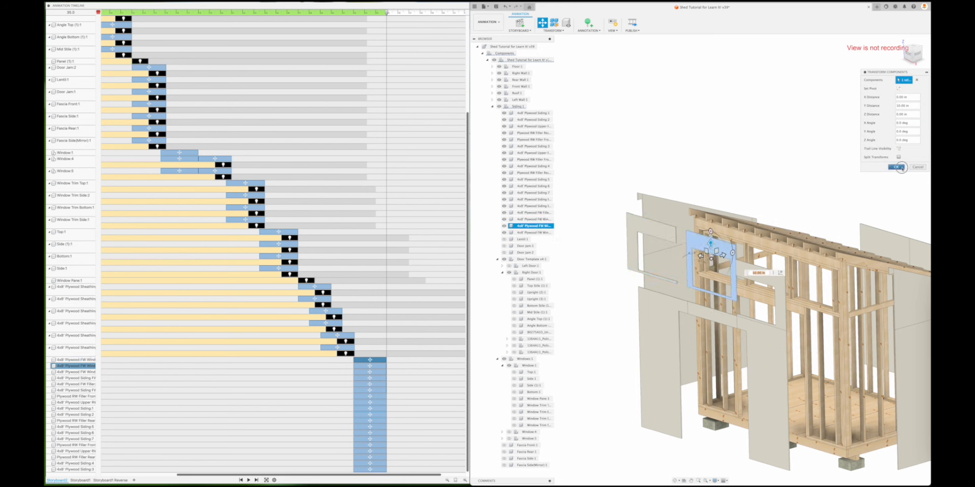
pyautogui.click(901, 168)
pyautogui.keyDown('shift'); pyautogui.moveTo(791, 239); pyautogui.dragTo(833, 236, button='middle'); pyautogui.keyUp('shift')
pyautogui.click(743, 270)
pyautogui.click(542, 22)
pyautogui.moveTo(756, 291); pyautogui.dragTo(736, 290, button='middle')
pyautogui.moveTo(718, 283); pyautogui.dragTo(746, 263)
pyautogui.click(896, 168)
pyautogui.keyDown('shift'); pyautogui.moveTo(777, 108); pyautogui.dragTo(700, 116, button='middle'); pyautogui.keyUp('shift')
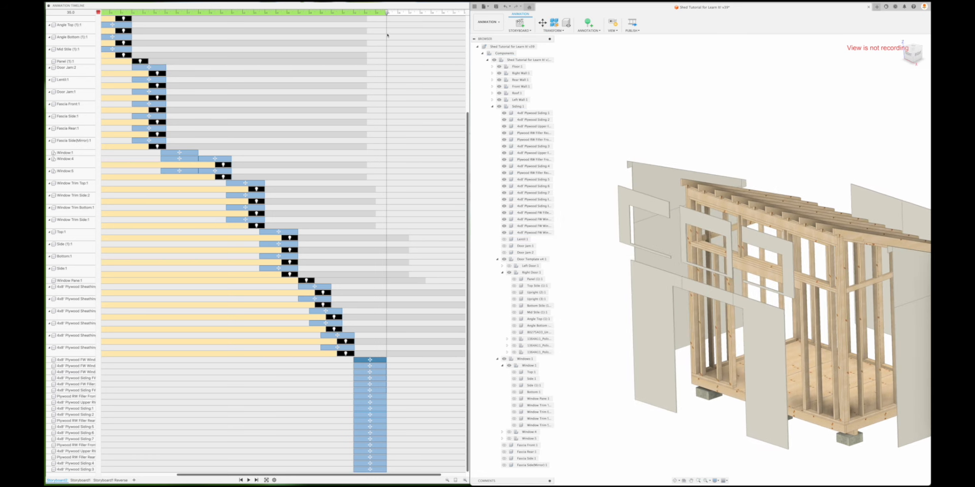
# Move the two lower front siding panels beside the doorway away from the header filler, the second by -10 in along X.
pyautogui.click(656, 335)
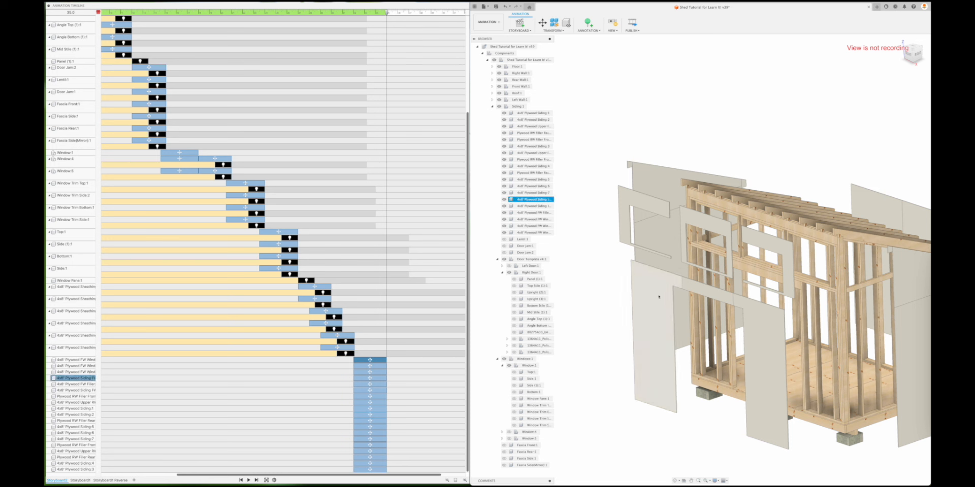
pyautogui.click(541, 22)
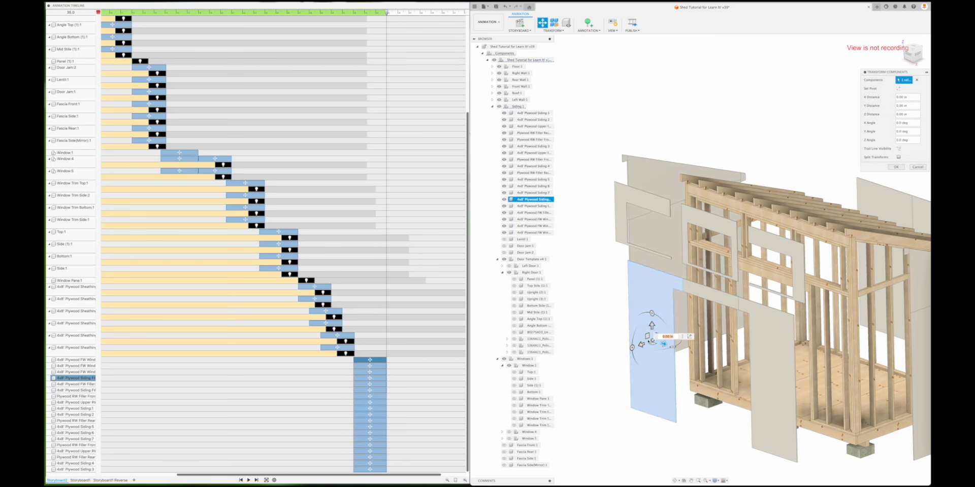
pyautogui.moveTo(663, 344); pyautogui.dragTo(651, 341)
pyautogui.keyDown('shift'); pyautogui.moveTo(711, 299); pyautogui.dragTo(738, 294, button='middle'); pyautogui.keyUp('shift')
pyautogui.click(893, 168)
pyautogui.click(737, 364)
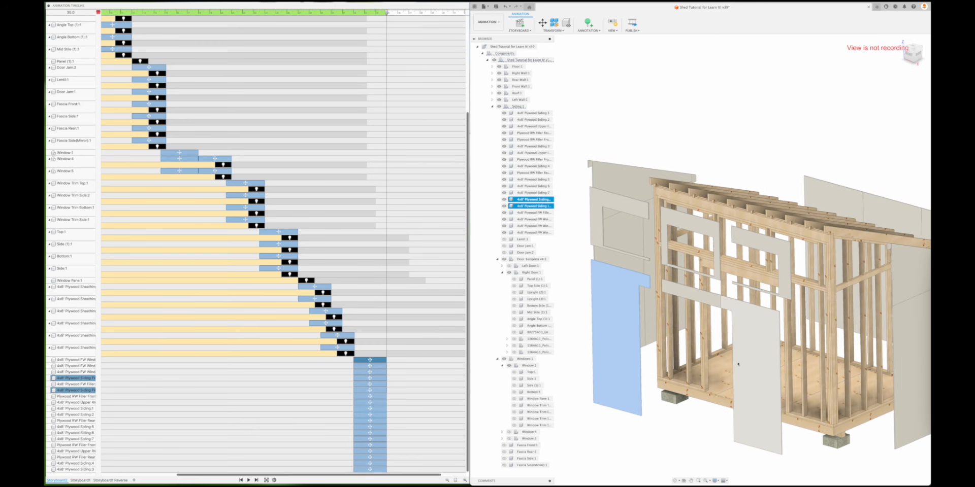
pyautogui.click(542, 22)
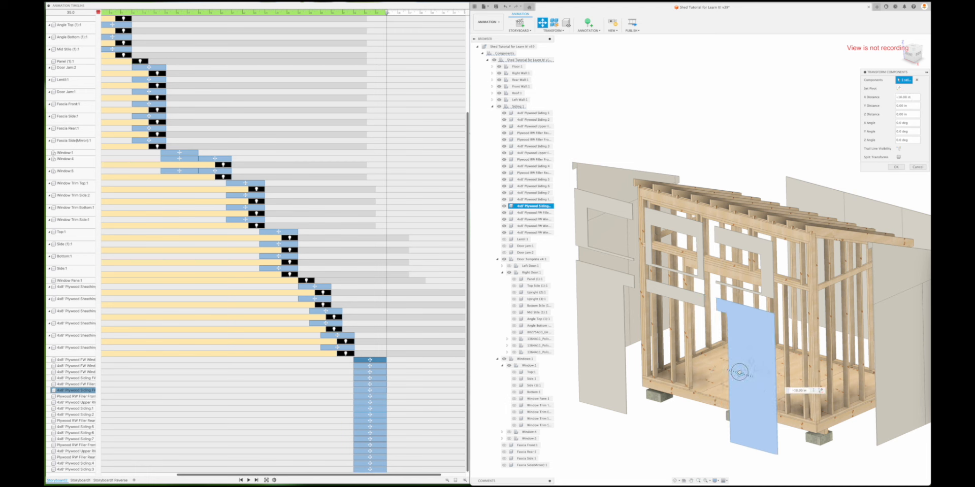
pyautogui.click(896, 167)
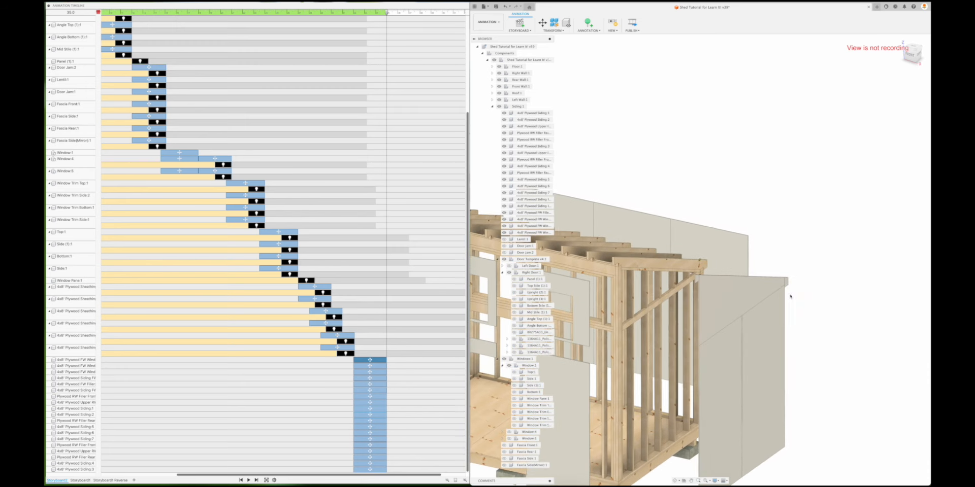
# Spread the right wall siding apart by individually moving its rear filler, upper piece and two large sheets.
pyautogui.click(541, 24)
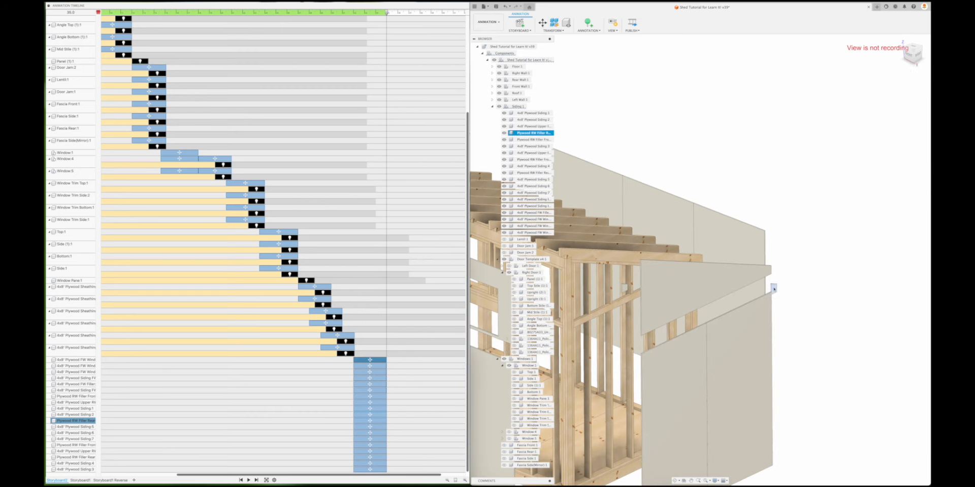
pyautogui.press('Return')
pyautogui.click(688, 257)
pyautogui.click(542, 23)
pyautogui.press('Return')
pyautogui.click(793, 355)
pyautogui.click(542, 23)
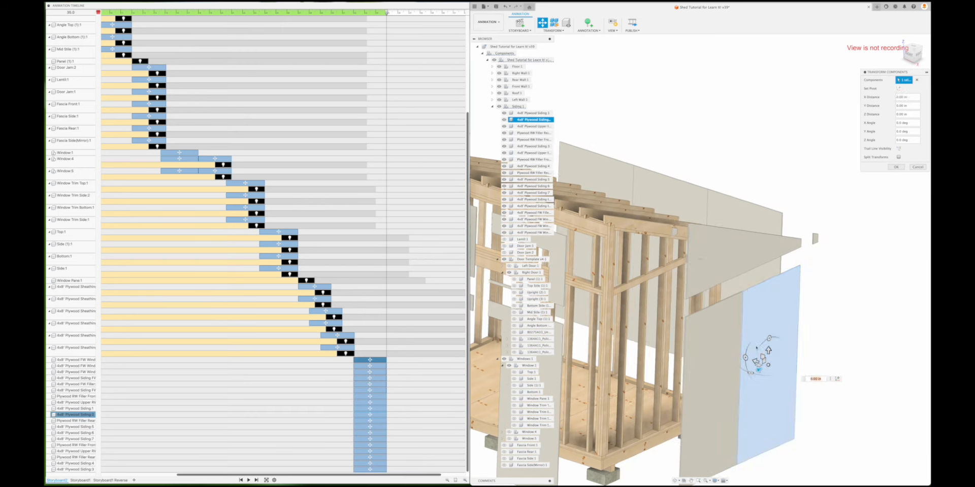
pyautogui.press('Return')
pyautogui.click(715, 365)
pyautogui.click(542, 23)
pyautogui.click(896, 167)
# Spread the rear wall siding apart by moving its outer sheets individually.
pyautogui.click(768, 275)
pyautogui.click(542, 23)
pyautogui.click(896, 167)
pyautogui.click(702, 332)
pyautogui.click(660, 350)
pyautogui.click(542, 24)
pyautogui.click(896, 167)
# Move the left wall's front filler 10 in along Z and separate the remaining small siding pieces on that wall.
pyautogui.click(755, 158)
pyautogui.keyDown('shift'); pyautogui.moveTo(812, 244); pyautogui.dragTo(777, 224, button='middle'); pyautogui.keyUp('shift')
pyautogui.click(542, 23)
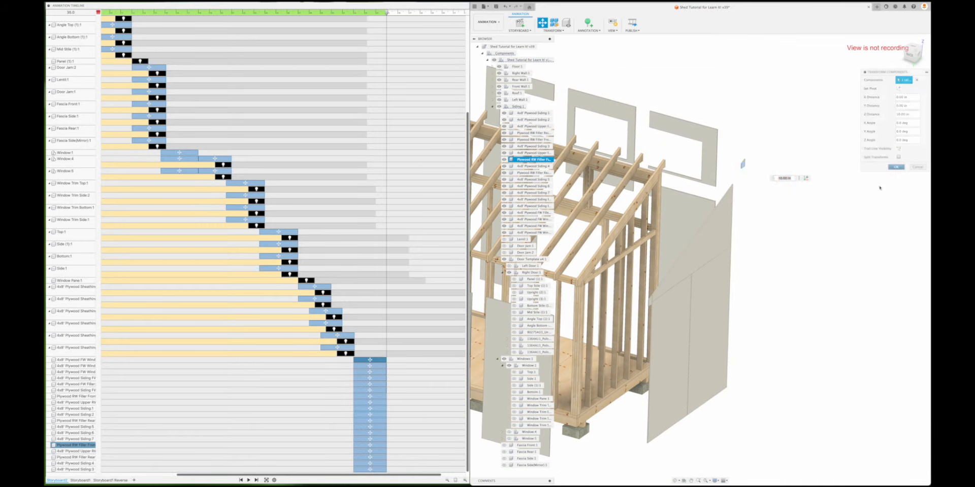
pyautogui.click(896, 167)
pyautogui.click(721, 226)
pyautogui.click(542, 24)
pyautogui.press('Return')
pyautogui.keyDown('shift'); pyautogui.moveTo(716, 245); pyautogui.dragTo(736, 254, button='middle'); pyautogui.keyUp('shift')
pyautogui.click(696, 278)
pyautogui.press('Return')
# Move the left wall's two large siding sheets apart, one 10 in along X and the other -10 in.
pyautogui.click(768, 304)
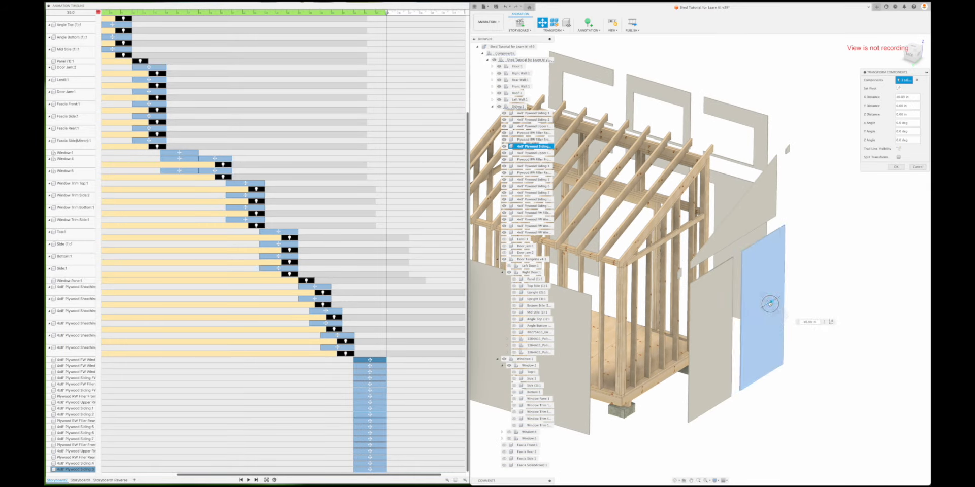
pyautogui.press('Return')
pyautogui.keyDown('shift'); pyautogui.moveTo(767, 305); pyautogui.dragTo(751, 285, button='middle'); pyautogui.keyUp('shift')
pyautogui.click(686, 330)
pyautogui.write('-10')
pyautogui.press('Return')
pyautogui.keyDown('shift'); pyautogui.moveTo(803, 244); pyautogui.dragTo(812, 165, button='middle'); pyautogui.keyUp('shift')
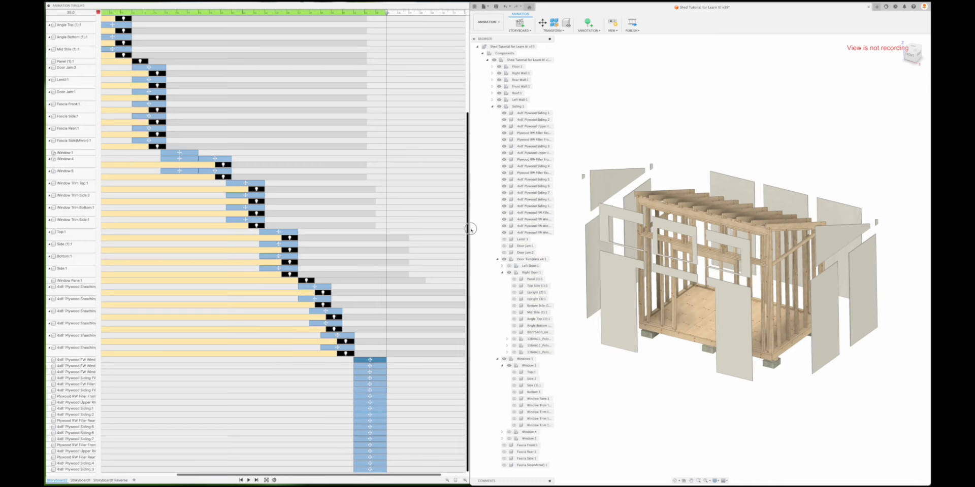
# Hide all the plywood siding panels at the end of their outward move in the animation.
pyautogui.keyDown('shift'); pyautogui.click(377, 469); pyautogui.keyUp('shift')
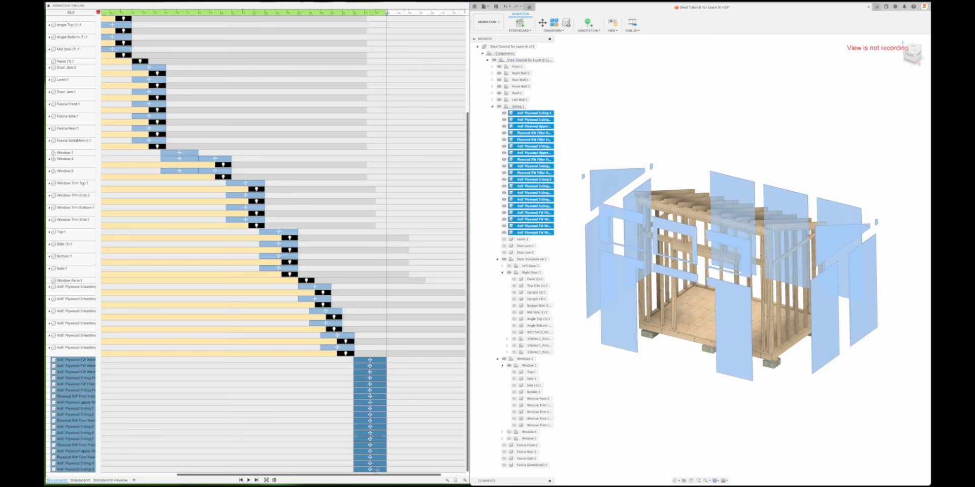
pyautogui.click(415, 361)
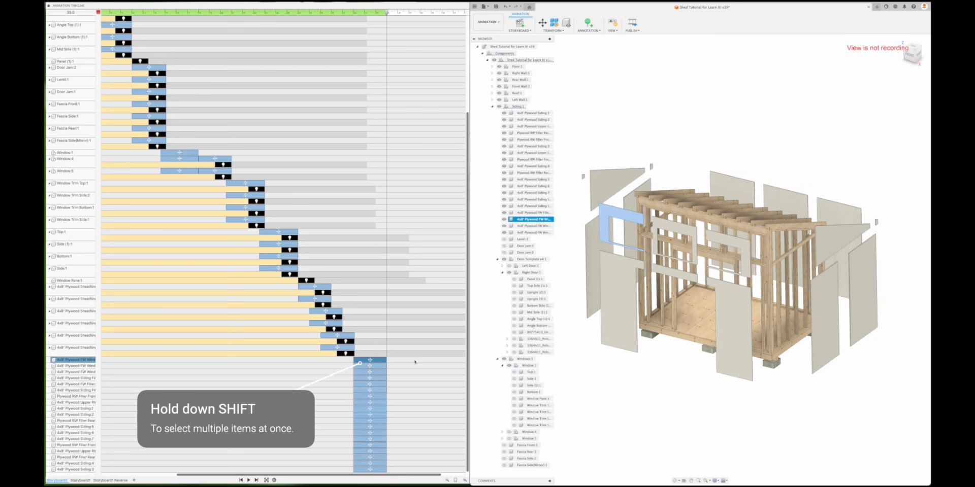
pyautogui.keyDown('shift'); pyautogui.click(374, 469); pyautogui.keyUp('shift')
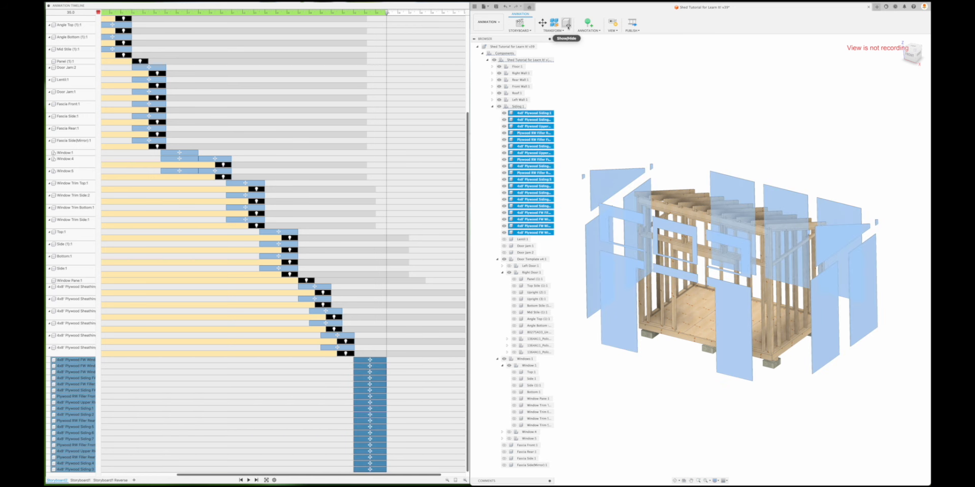
pyautogui.click(567, 23)
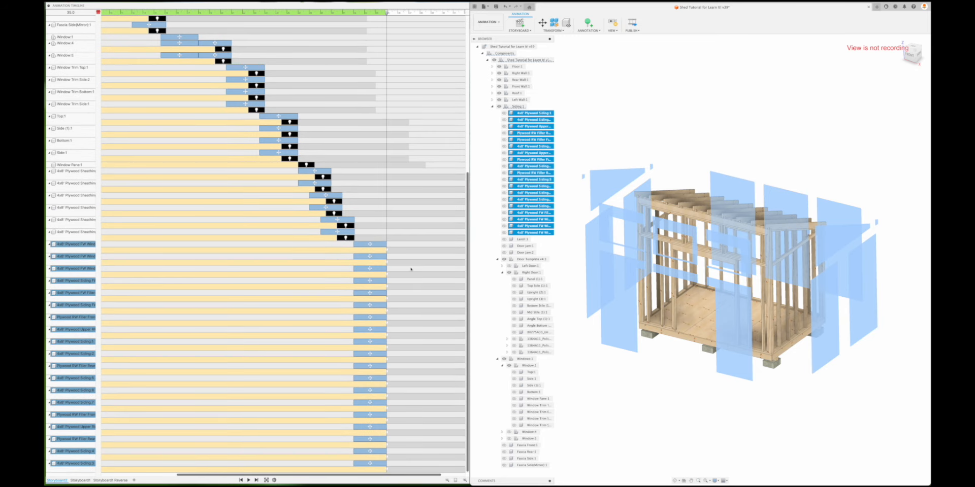
# Extend the hide actions of all siding panels so they fade out gradually during the second half of their move.
pyautogui.moveTo(398, 13); pyautogui.dragTo(420, 12)
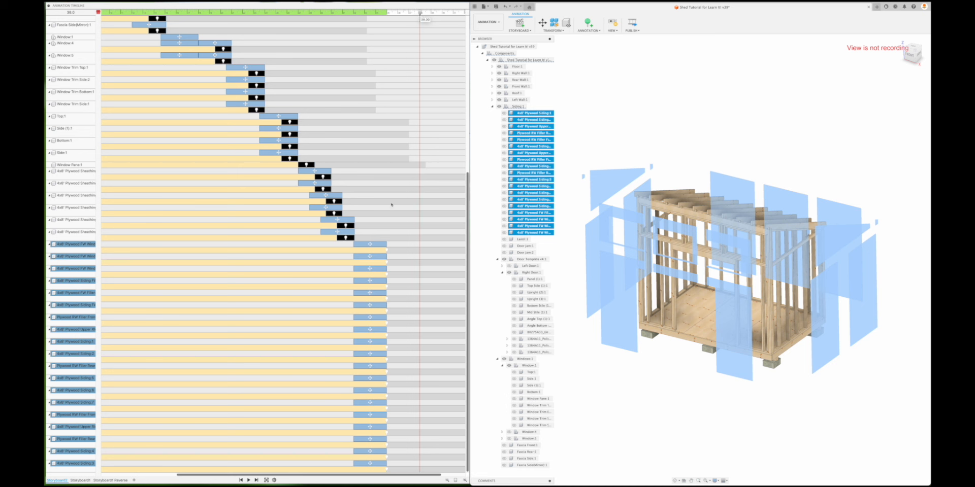
pyautogui.click(386, 250)
pyautogui.moveTo(386, 261); pyautogui.dragTo(379, 458)
pyautogui.click(435, 98)
# Play the storyboard to review the siding separation and fade-out, and examine the exposed framing.
pyautogui.moveTo(418, 11); pyautogui.dragTo(342, 13)
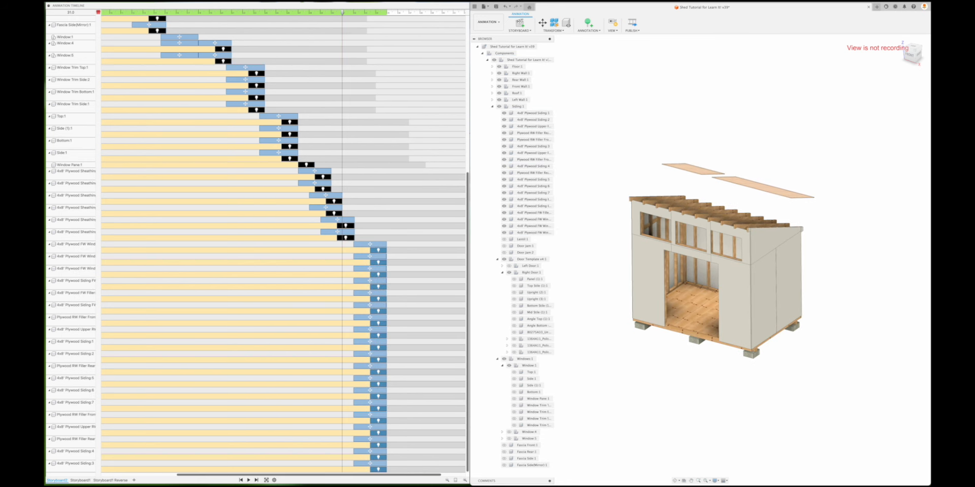
pyautogui.click(249, 480)
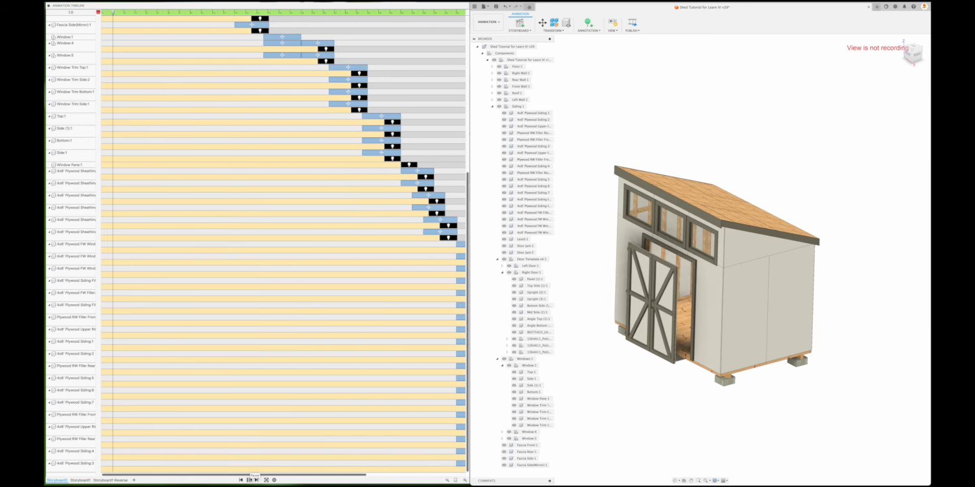
pyautogui.moveTo(378, 476); pyautogui.dragTo(453, 476)
pyautogui.keyDown('shift'); pyautogui.moveTo(699, 413); pyautogui.dragTo(800, 257, button='middle'); pyautogui.keyUp('shift')
pyautogui.moveTo(825, 224)
pyautogui.keyDown('shift'); pyautogui.mouseDown(button='middle')
pyautogui.moveTo(854, 205)
pyautogui.moveTo(838, 223)
pyautogui.moveTo(836, 257)
pyautogui.moveTo(831, 218)
pyautogui.mouseUp(button='middle'); pyautogui.keyUp('shift')
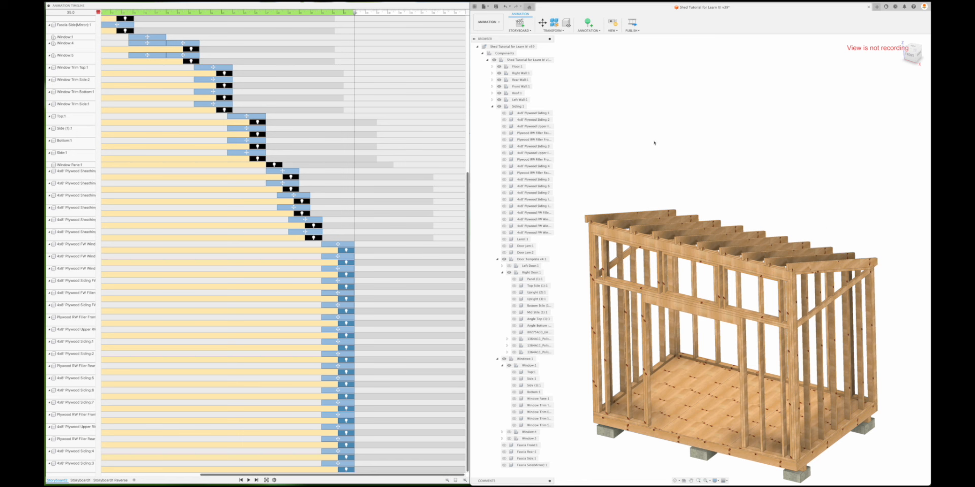
pyautogui.keyDown('shift'); pyautogui.moveTo(728, 190); pyautogui.dragTo(785, 245, button='middle'); pyautogui.keyUp('shift')
pyautogui.keyDown('shift'); pyautogui.moveTo(687, 138); pyautogui.dragTo(689, 140, button='middle'); pyautogui.keyUp('shift')
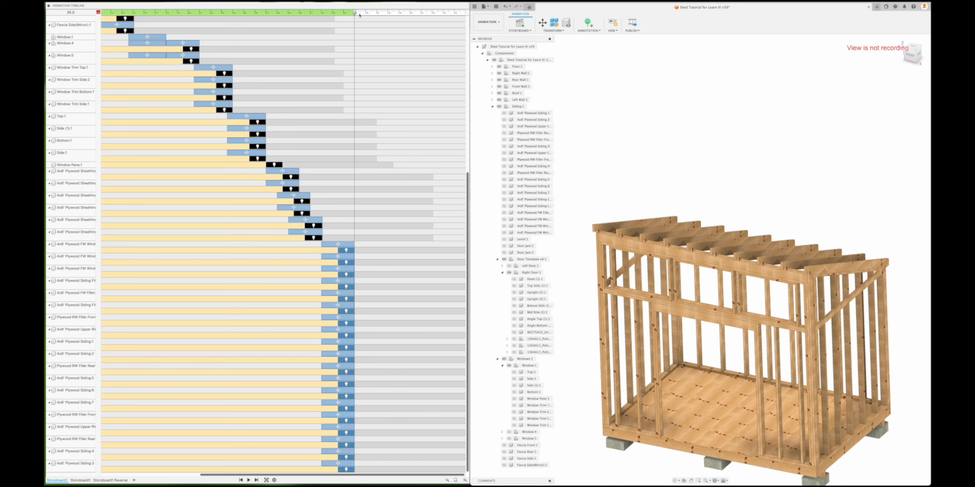
# Lift Rafter:1 through Rafter:10 together off the wall framing at a playhead time after the siding fade-out.
pyautogui.moveTo(355, 14); pyautogui.dragTo(390, 15)
pyautogui.click(674, 111)
pyautogui.keyDown('shift'); pyautogui.moveTo(762, 173); pyautogui.dragTo(745, 242, button='middle'); pyautogui.keyUp('shift')
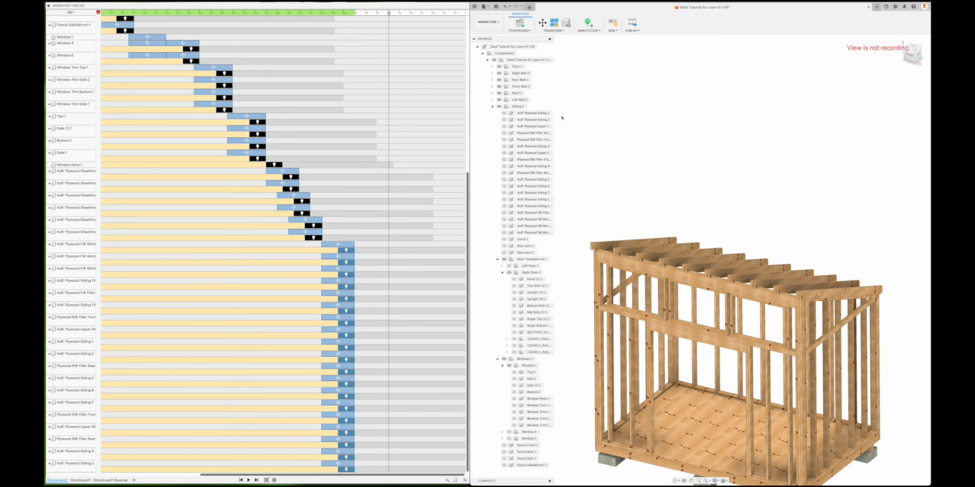
pyautogui.click(493, 93)
pyautogui.click(522, 100)
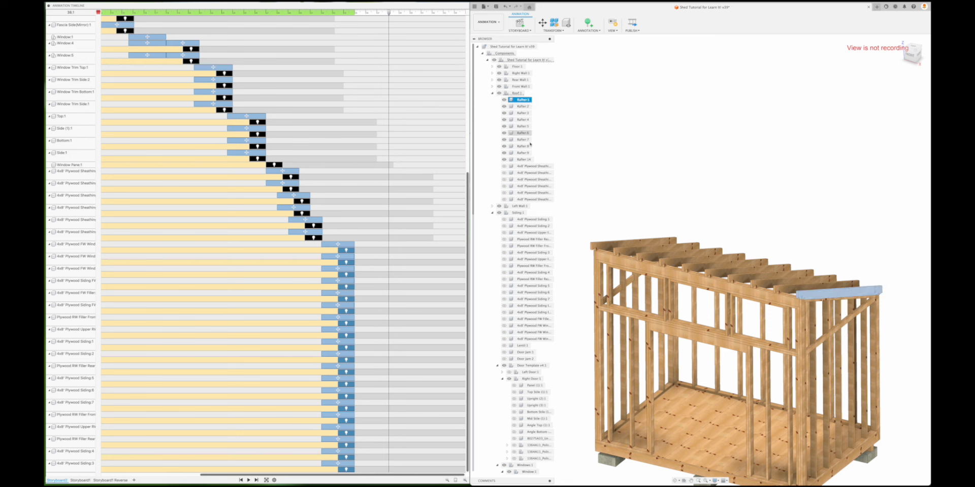
pyautogui.keyDown('shift'); pyautogui.click(524, 159); pyautogui.keyUp('shift')
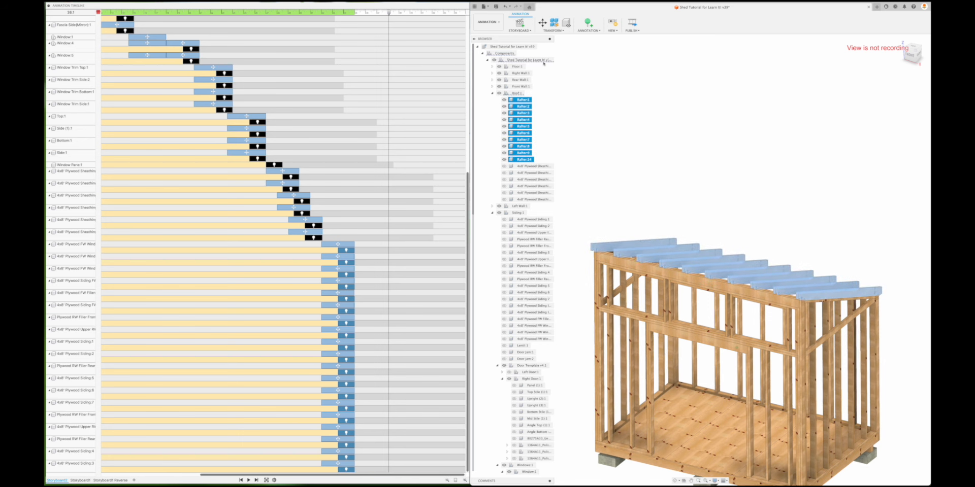
pyautogui.click(542, 22)
pyautogui.keyDown('shift'); pyautogui.moveTo(916, 184); pyautogui.dragTo(855, 175, button='middle'); pyautogui.keyUp('shift')
pyautogui.scroll(3, 855, 175)
pyautogui.click(897, 89)
pyautogui.scroll(2, 889, 186)
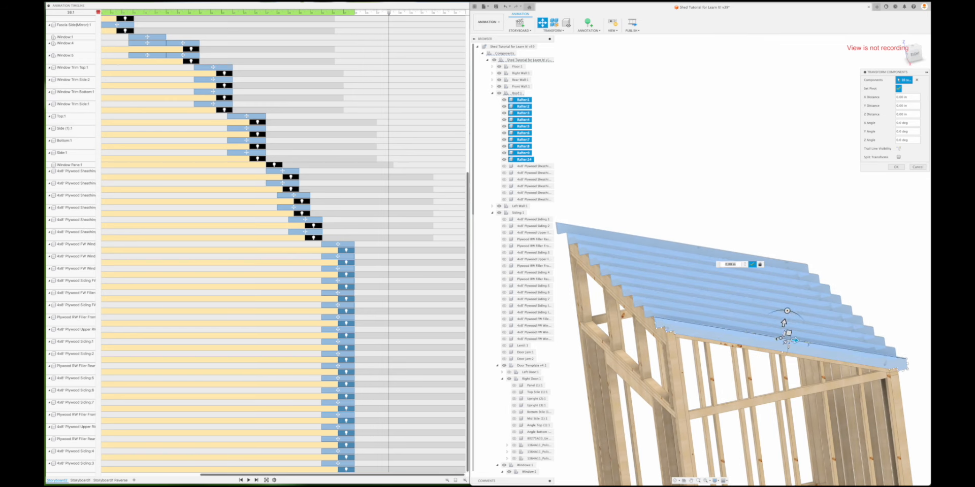
pyautogui.keyDown('shift'); pyautogui.moveTo(903, 181); pyautogui.dragTo(881, 176, button='middle'); pyautogui.keyUp('shift')
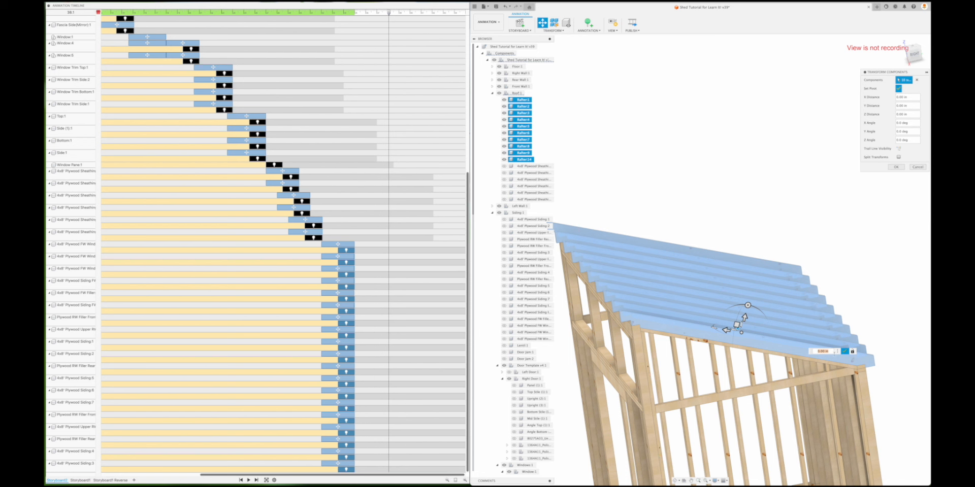
pyautogui.moveTo(744, 317); pyautogui.dragTo(790, 211)
pyautogui.click(895, 167)
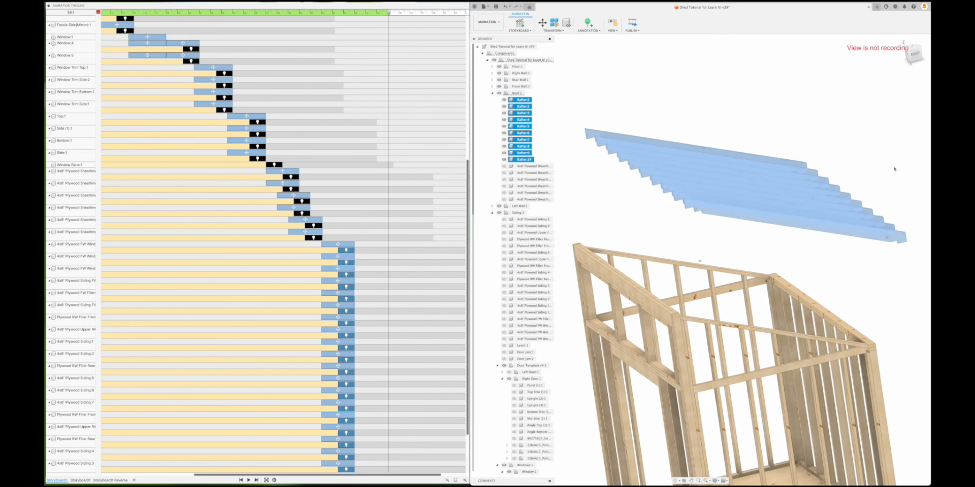
pyautogui.click(864, 121)
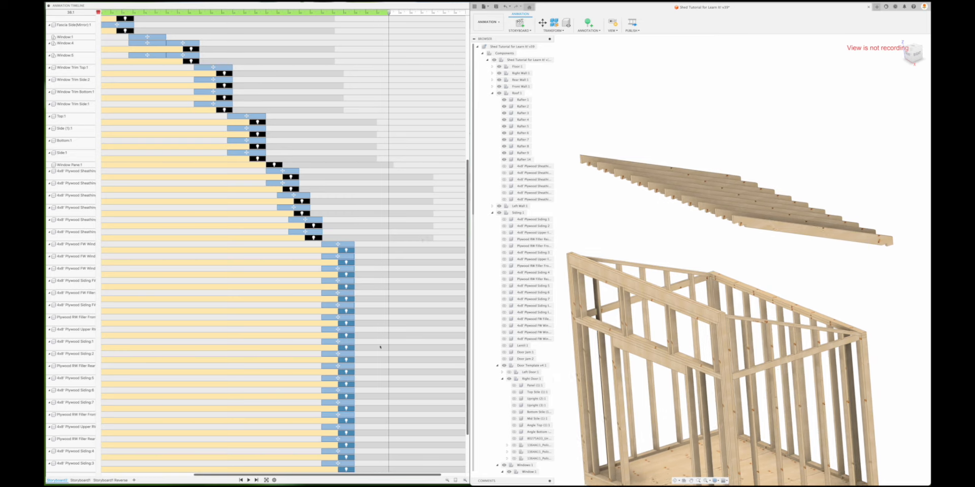
# Hide all ten rafters at the end of their lift in the animation.
pyautogui.scroll(-3, 386, 355)
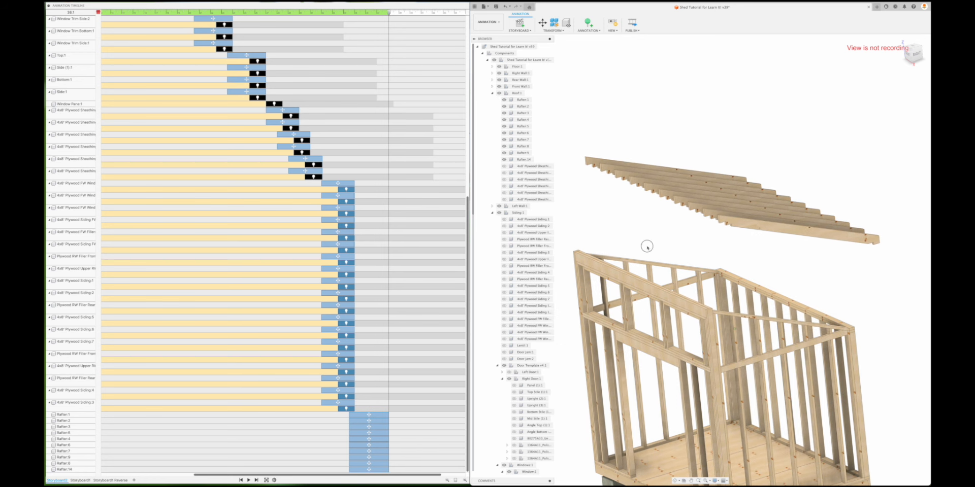
pyautogui.click(522, 99)
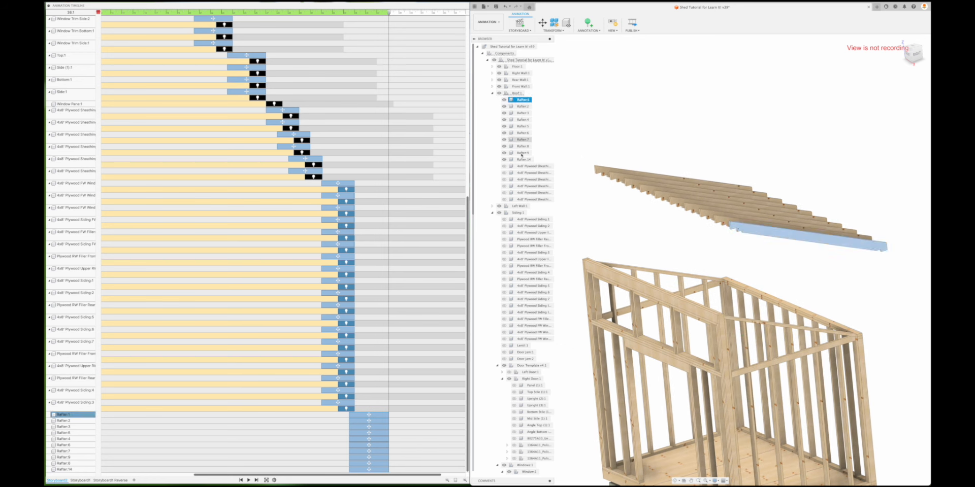
pyautogui.keyDown('shift'); pyautogui.click(524, 159); pyautogui.keyUp('shift')
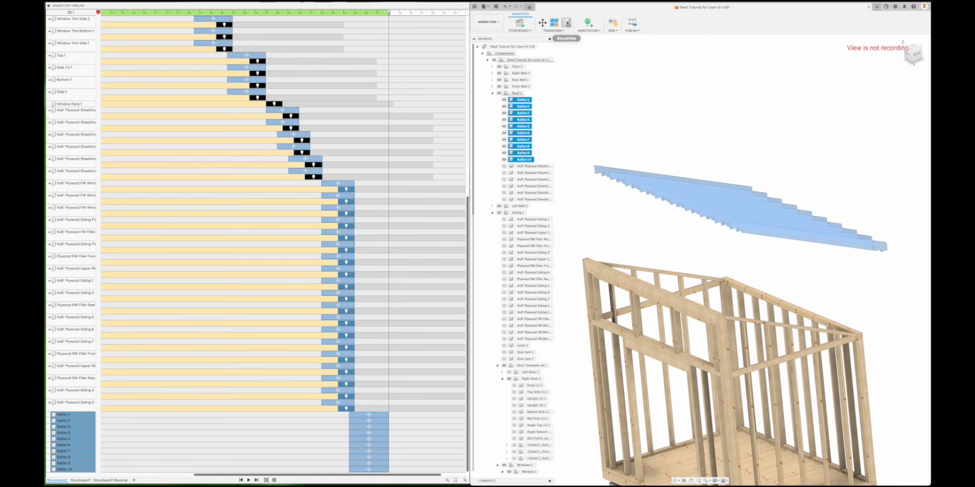
pyautogui.click(566, 23)
pyautogui.scroll(-3, 401, 463)
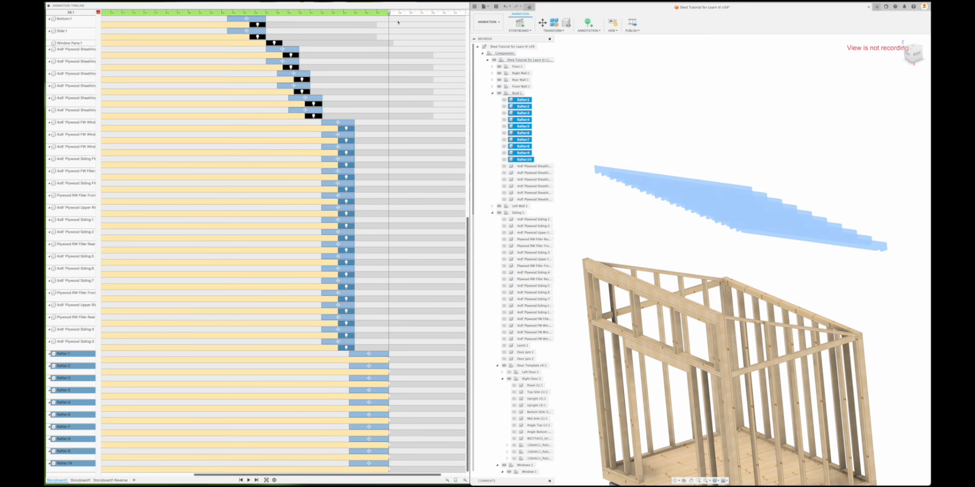
# Extend the hide actions of all ten rafters so they fade out gradually over the last part of their lift.
pyautogui.moveTo(390, 14); pyautogui.dragTo(420, 15)
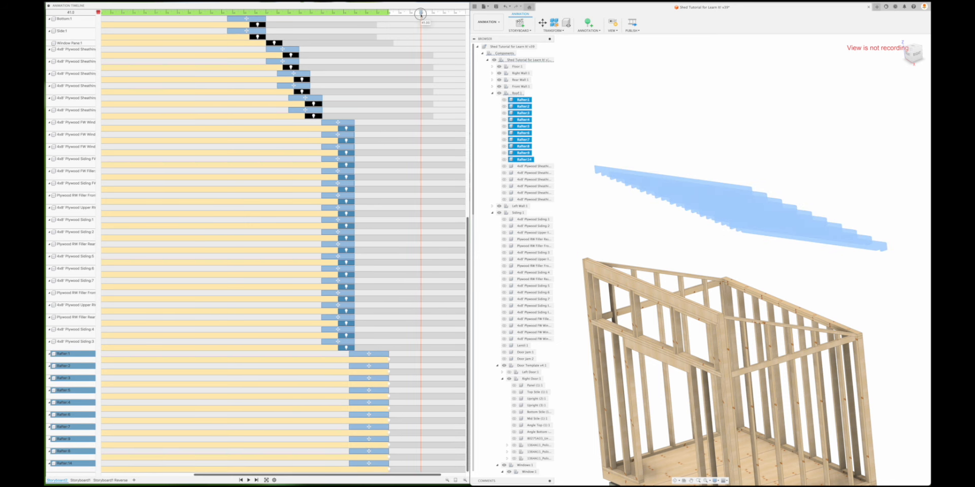
pyautogui.click(388, 360)
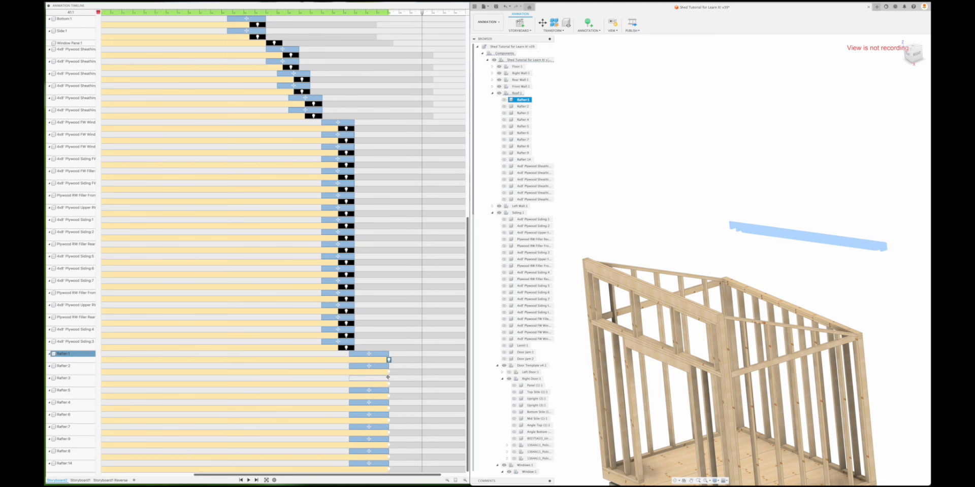
pyautogui.keyDown('super'); pyautogui.click(388, 372); pyautogui.keyUp('super')
pyautogui.keyDown('super'); pyautogui.click(389, 384); pyautogui.keyUp('super')
pyautogui.keyDown('super'); pyautogui.click(389, 396); pyautogui.keyUp('super')
pyautogui.keyDown('super'); pyautogui.click(389, 409); pyautogui.keyUp('super')
pyautogui.keyDown('super'); pyautogui.click(389, 421); pyautogui.keyUp('super')
pyautogui.keyDown('super'); pyautogui.click(389, 470); pyautogui.keyUp('super')
pyautogui.moveTo(387, 469); pyautogui.dragTo(371, 470)
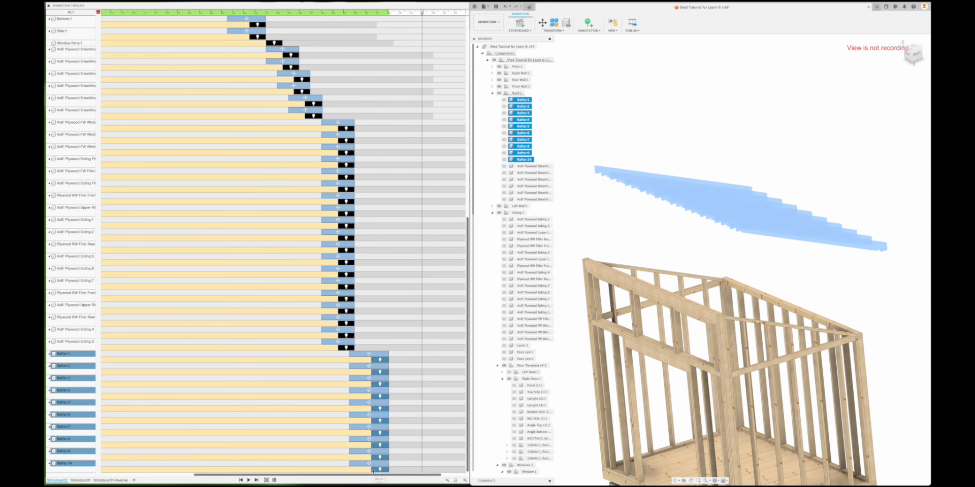
pyautogui.click(609, 222)
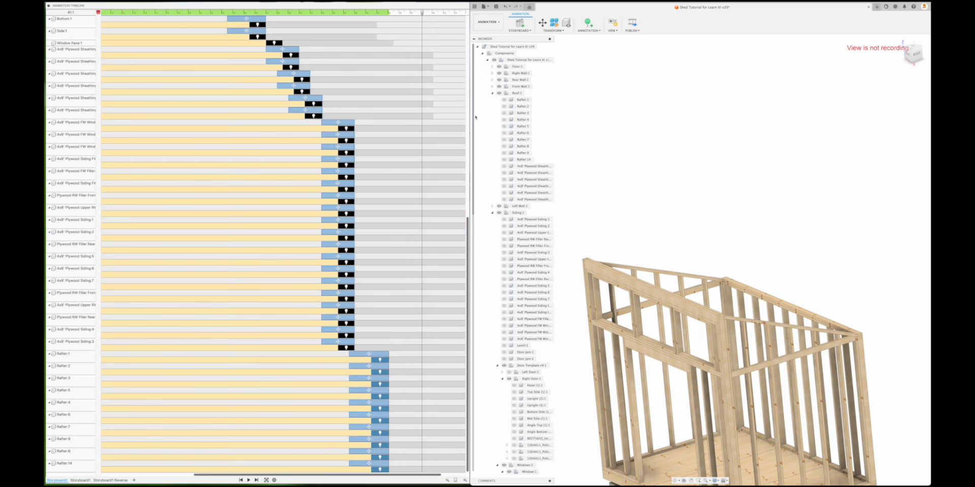
# Scrub back to the middle of the rafter lift and shift Rafter:2's move and fade slightly behind Rafter:1's.
pyautogui.moveTo(406, 15); pyautogui.dragTo(377, 19)
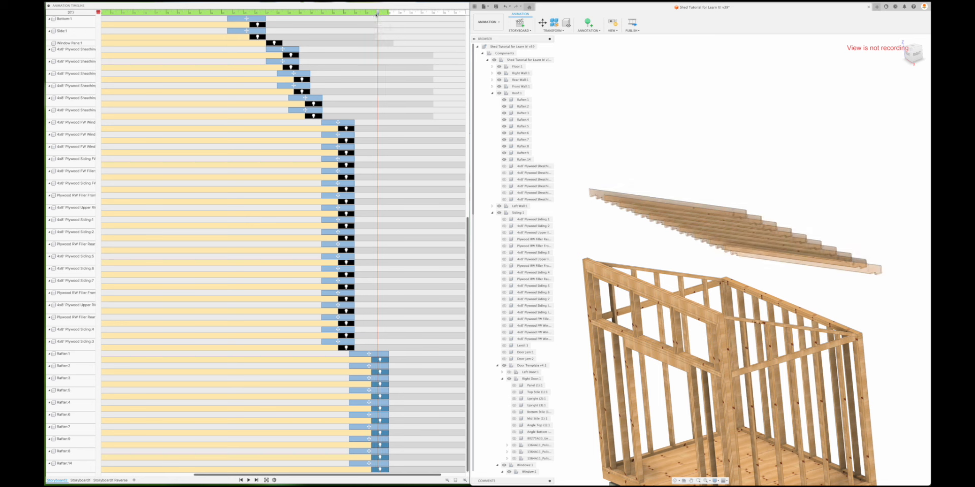
pyautogui.moveTo(378, 13); pyautogui.dragTo(365, 11)
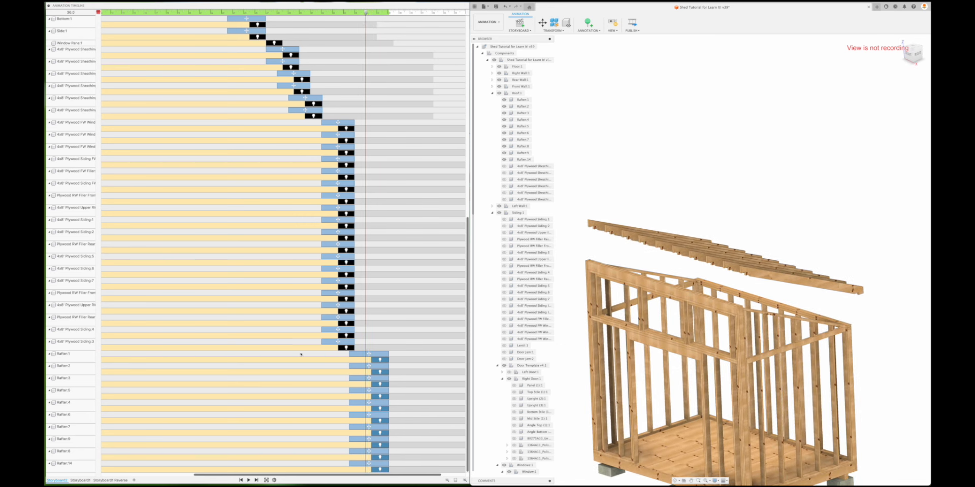
pyautogui.click(378, 354)
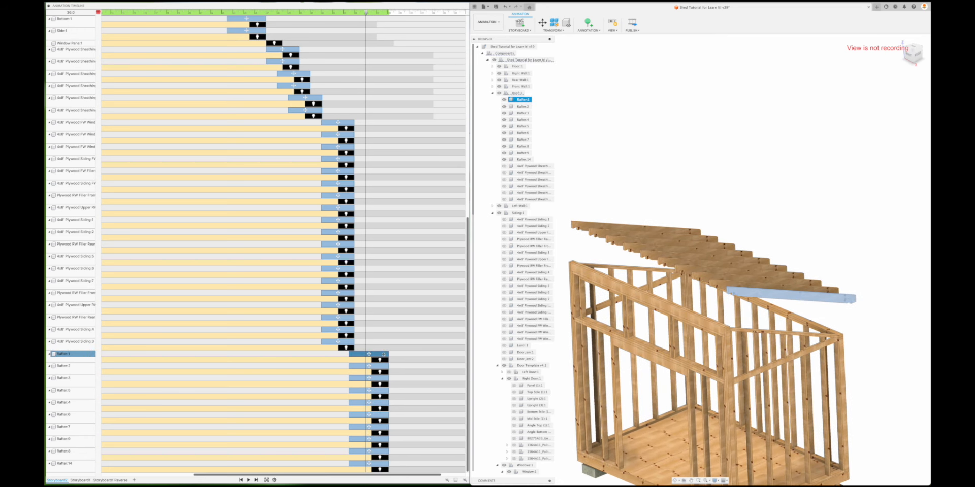
pyautogui.click(382, 362)
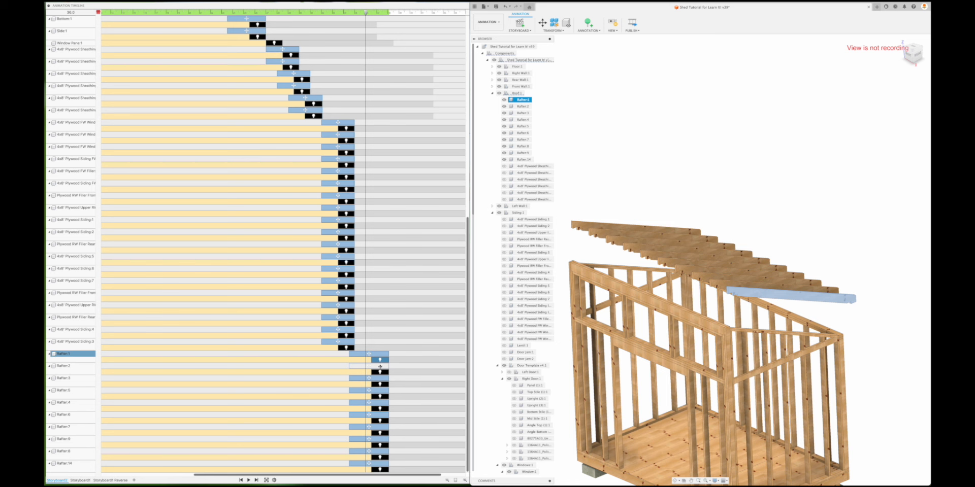
pyautogui.click(380, 366)
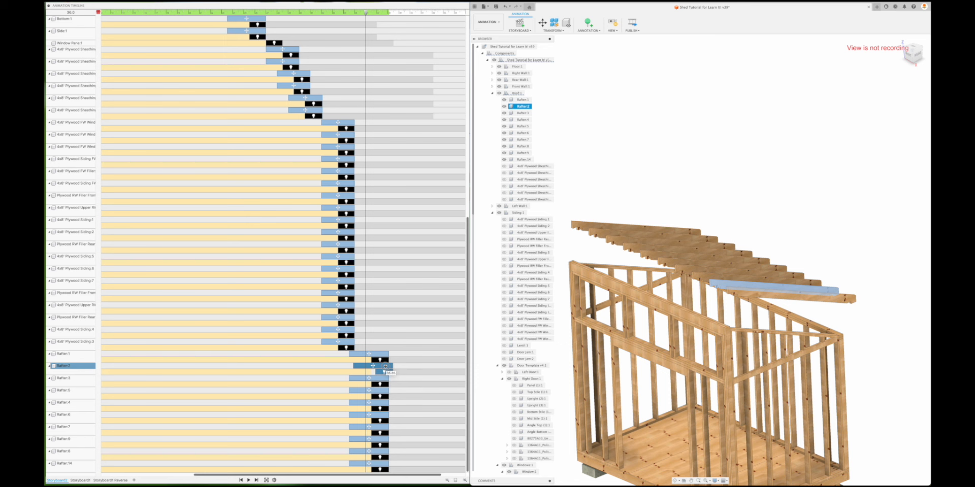
pyautogui.moveTo(387, 366); pyautogui.dragTo(387, 366)
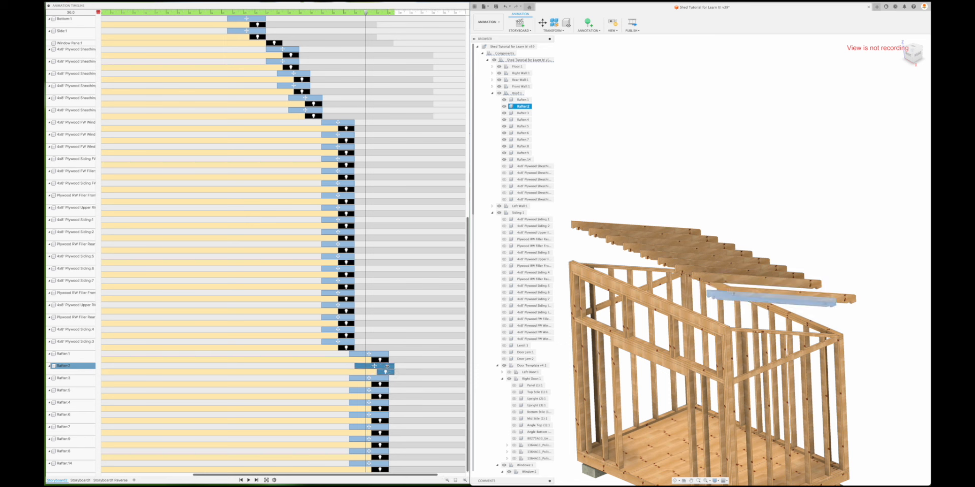
# Shift the move and fade of Rafter:3 slightly behind Rafter:2's, and those of Rafter:4 slightly behind Rafter:3's.
pyautogui.click(380, 378)
pyautogui.moveTo(380, 379); pyautogui.dragTo(391, 380)
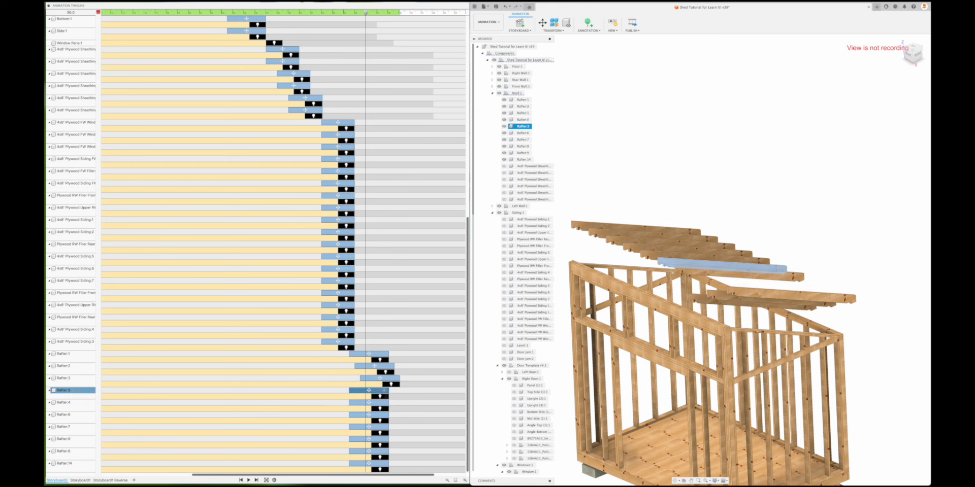
pyautogui.click(386, 390)
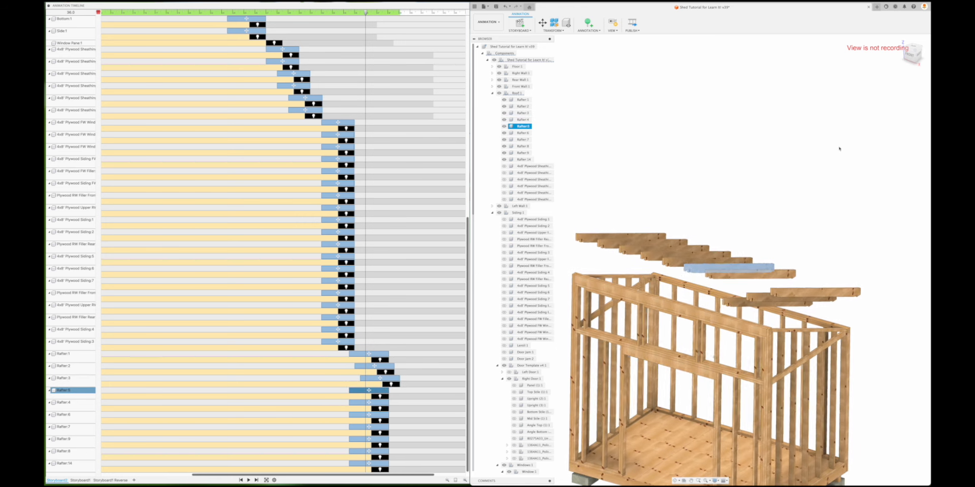
pyautogui.click(779, 272)
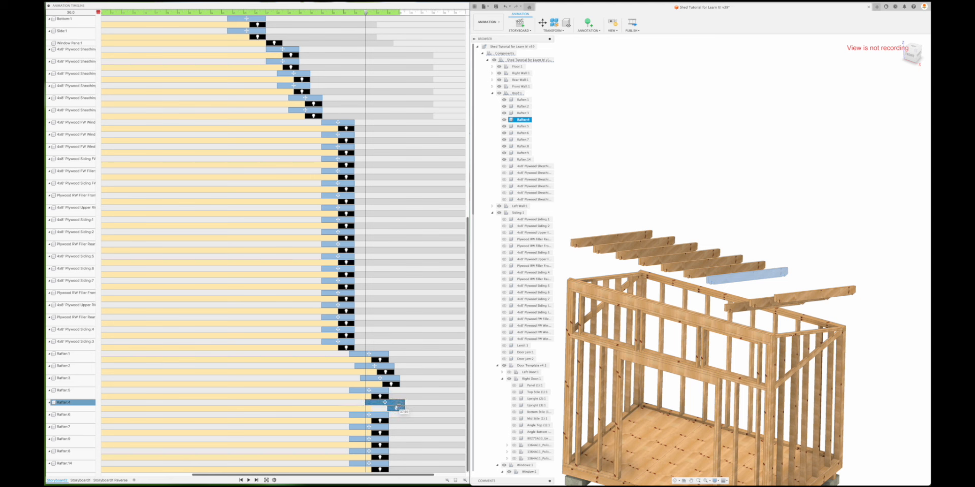
pyautogui.moveTo(398, 406); pyautogui.dragTo(399, 406)
# Shift the move and fade of Rafter:5 slightly behind Rafter:4's, and those of Rafter:6 slightly behind Rafter:5's.
pyautogui.click(742, 264)
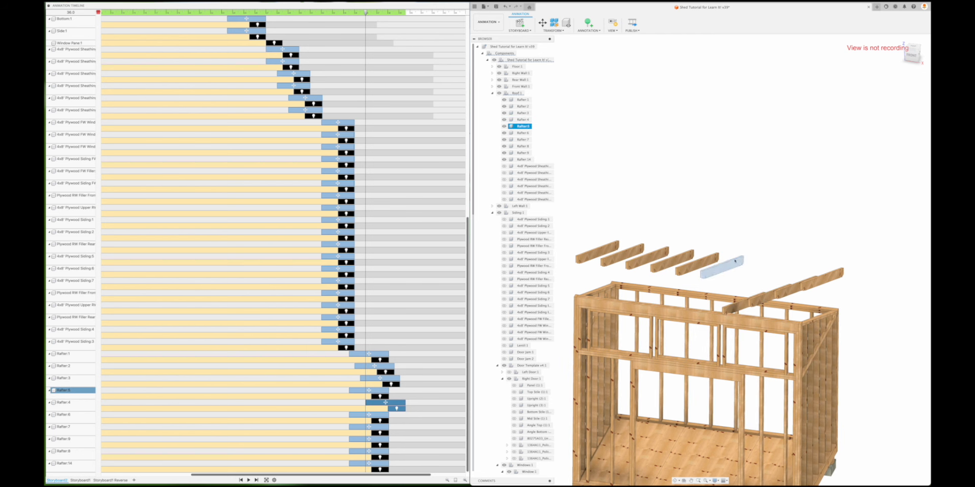
pyautogui.keyDown('shift'); pyautogui.moveTo(790, 169); pyautogui.dragTo(570, 215, button='middle'); pyautogui.keyUp('shift')
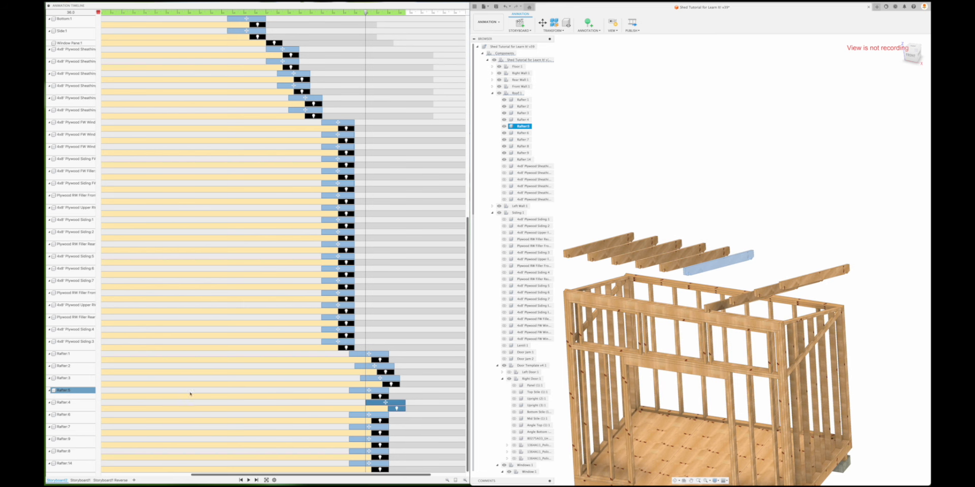
pyautogui.click(382, 390)
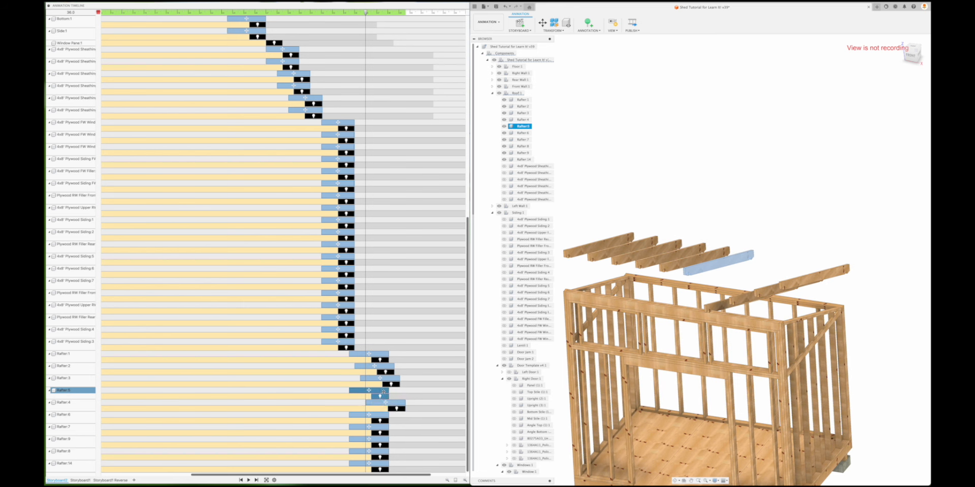
pyautogui.moveTo(388, 391); pyautogui.dragTo(403, 392)
pyautogui.click(710, 260)
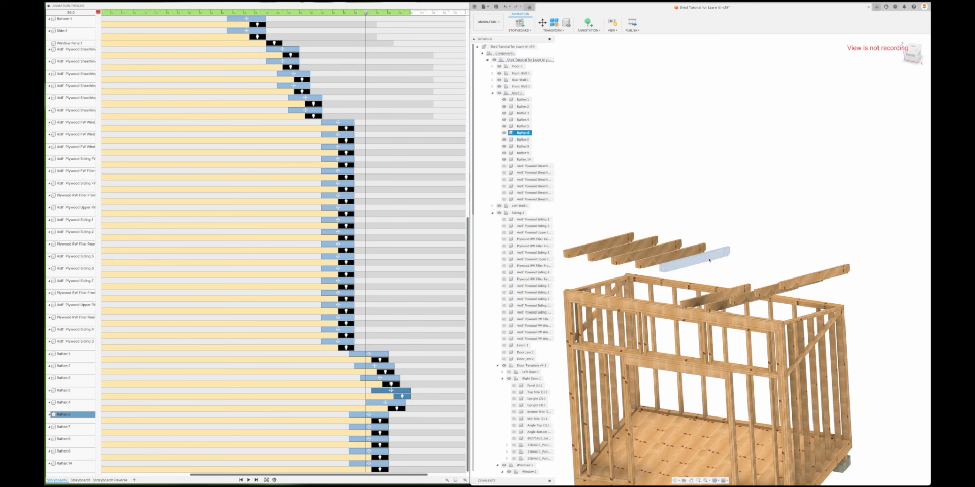
pyautogui.click(378, 414)
pyautogui.moveTo(381, 415); pyautogui.dragTo(409, 417)
# Stagger the moves and fades of Rafter:7 through Rafter:10 one after another behind Rafter:6's, and play back the rafter lift.
pyautogui.click(670, 261)
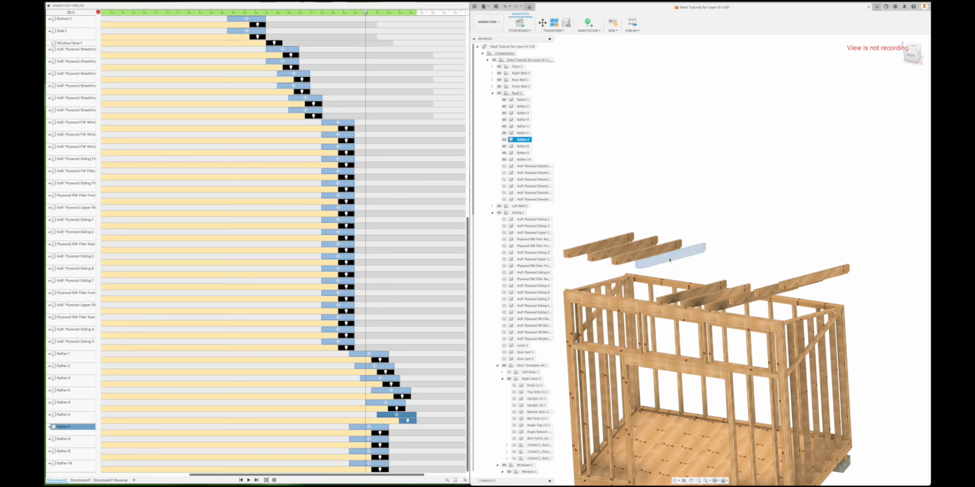
pyautogui.click(372, 428)
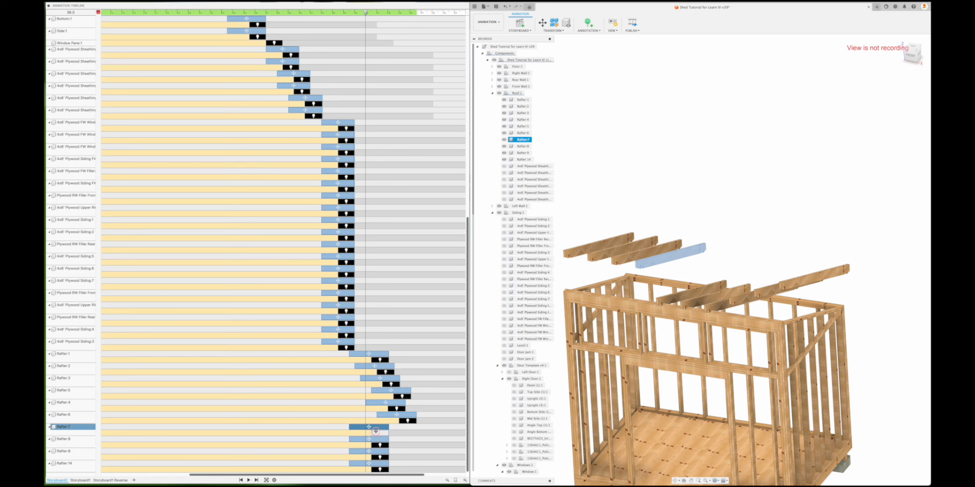
pyautogui.moveTo(377, 430); pyautogui.dragTo(423, 442)
pyautogui.click(645, 254)
pyautogui.click(622, 250)
pyautogui.moveTo(368, 464); pyautogui.dragTo(419, 464)
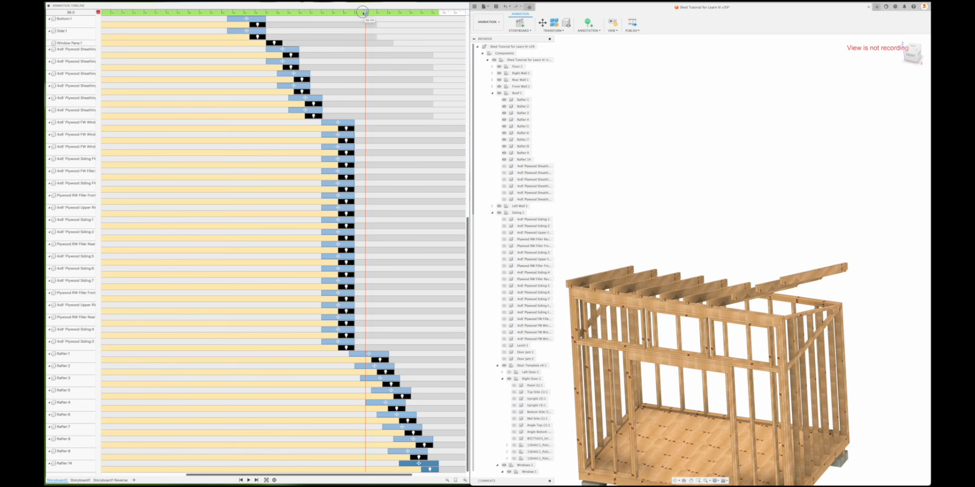
pyautogui.moveTo(363, 13); pyautogui.dragTo(344, 12)
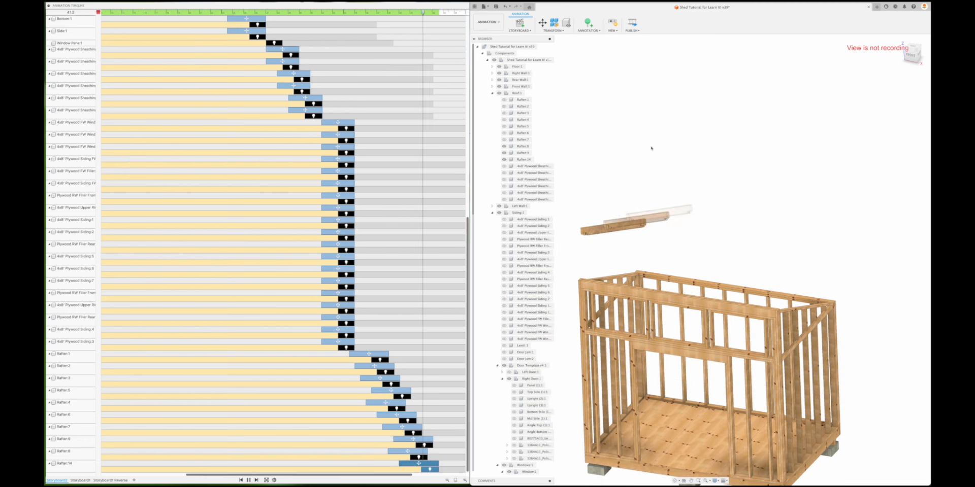
pyautogui.click(256, 480)
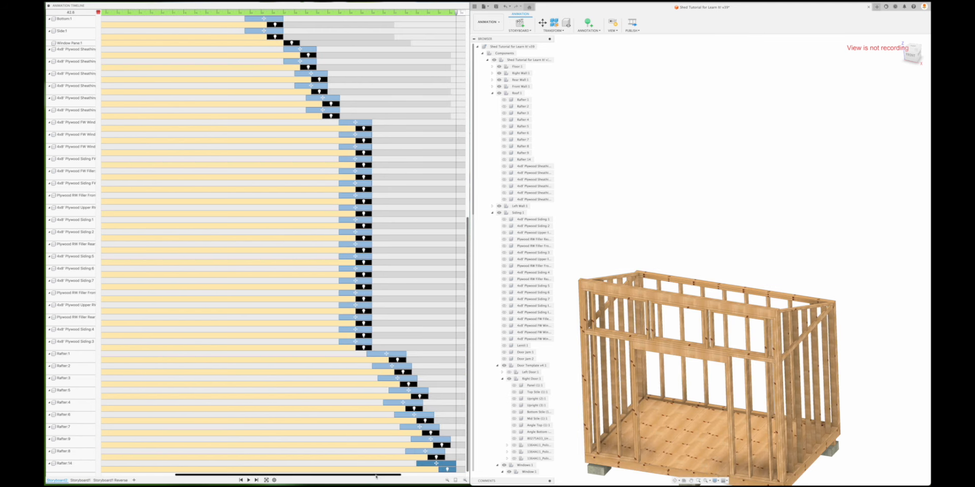
# Collapse the Siding and Roof components in the browser and check which parts the Front Wall:1 component contains.
pyautogui.hscroll(5, 406, 421)
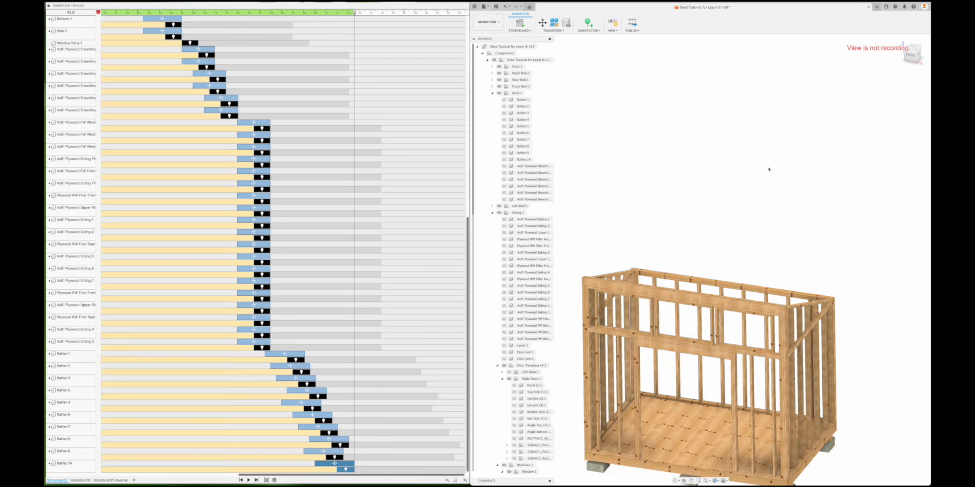
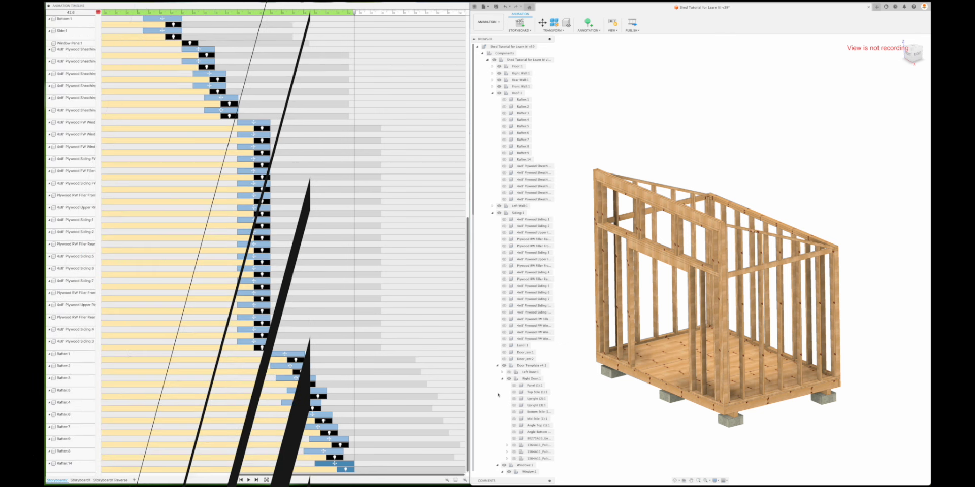
pyautogui.click(492, 213)
pyautogui.click(492, 92)
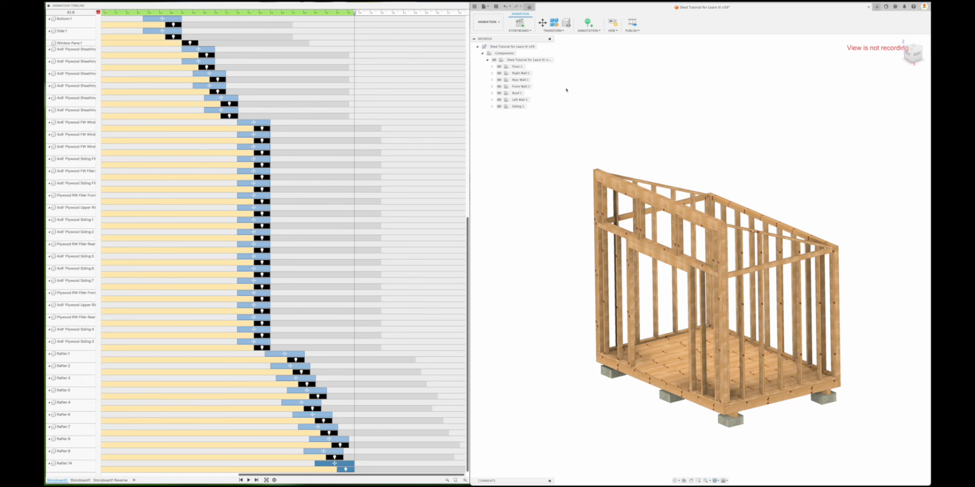
pyautogui.keyDown('shift'); pyautogui.moveTo(569, 90); pyautogui.dragTo(627, 161, button='middle'); pyautogui.keyUp('shift')
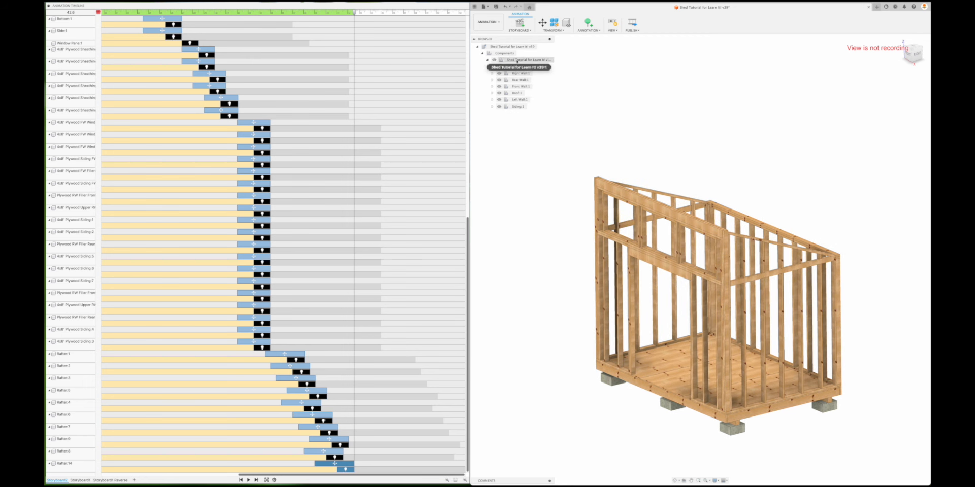
pyautogui.keyDown('shift'); pyautogui.moveTo(532, 73); pyautogui.dragTo(620, 170, button='middle'); pyautogui.keyUp('shift')
pyautogui.click(618, 194)
pyautogui.click(518, 86)
pyautogui.click(492, 86)
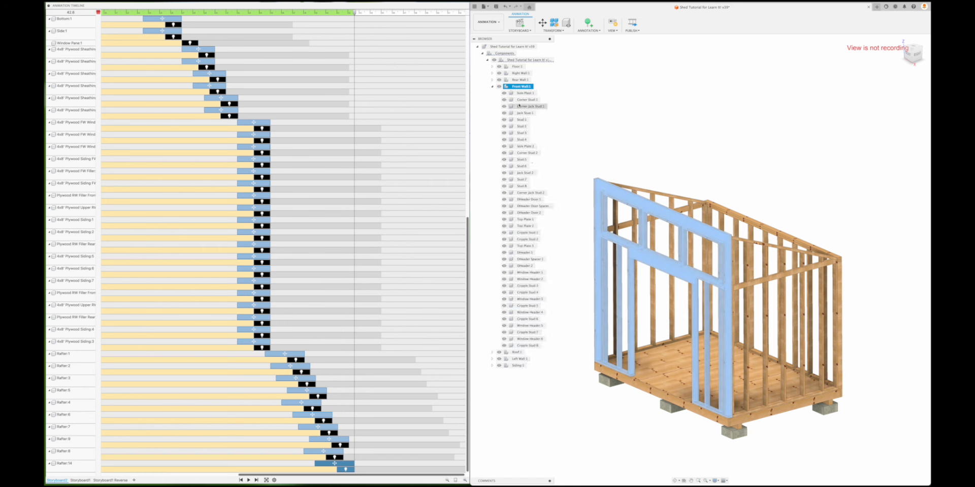
pyautogui.click(492, 87)
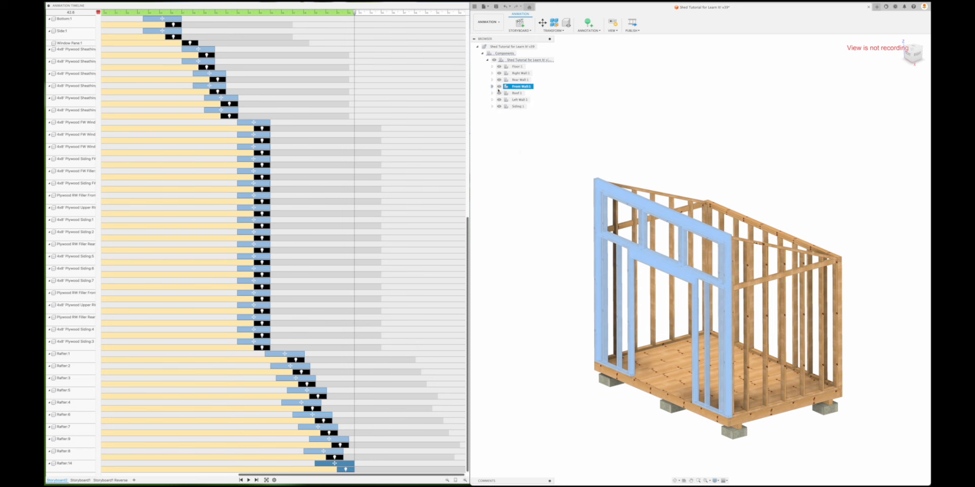
pyautogui.click(650, 93)
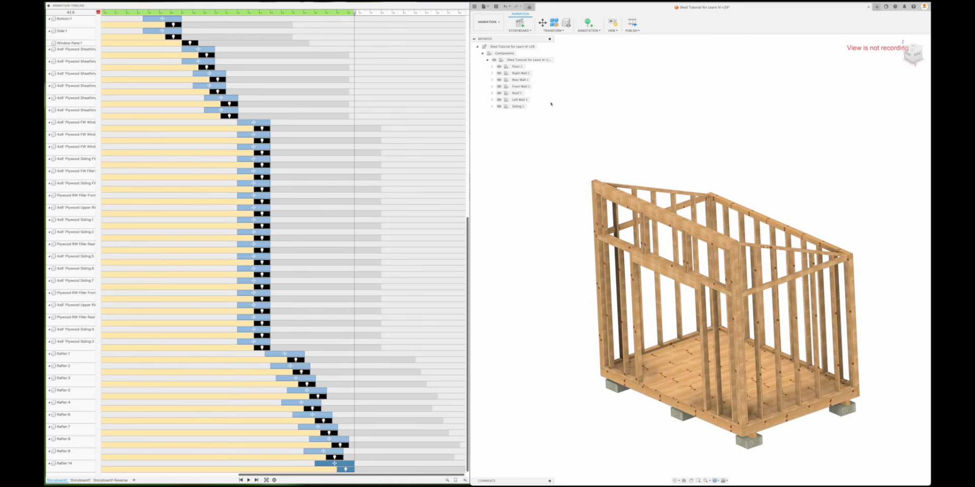
# Set the playhead past the last rafter's fade-out and move Front Wall:1 straight outward from the front of the floor.
pyautogui.click(526, 88)
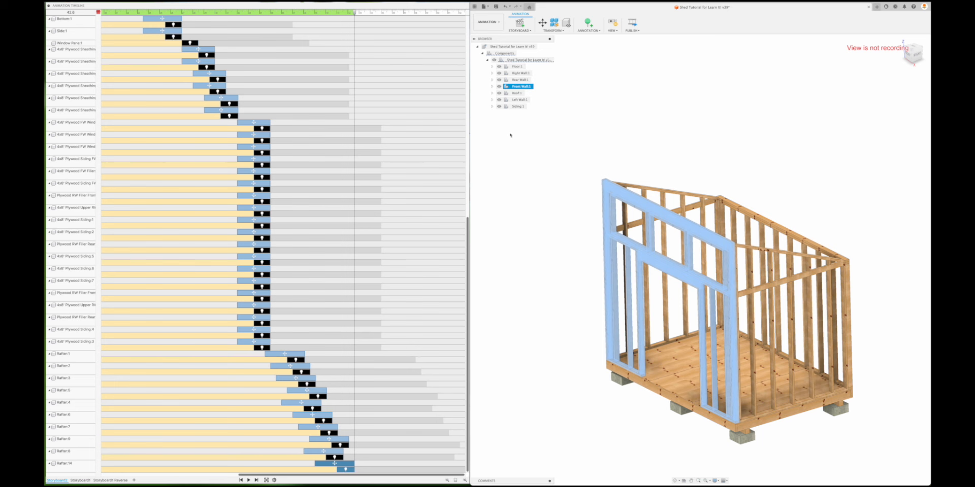
pyautogui.moveTo(356, 14); pyautogui.dragTo(386, 15)
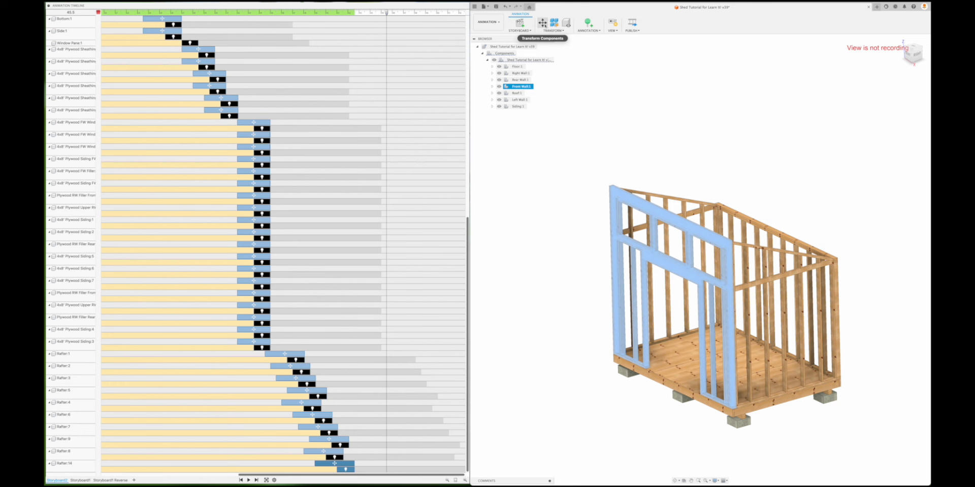
pyautogui.click(542, 23)
pyautogui.keyDown('shift'); pyautogui.moveTo(750, 387); pyautogui.dragTo(745, 386, button='middle'); pyautogui.keyUp('shift')
pyautogui.moveTo(740, 358); pyautogui.dragTo(684, 382)
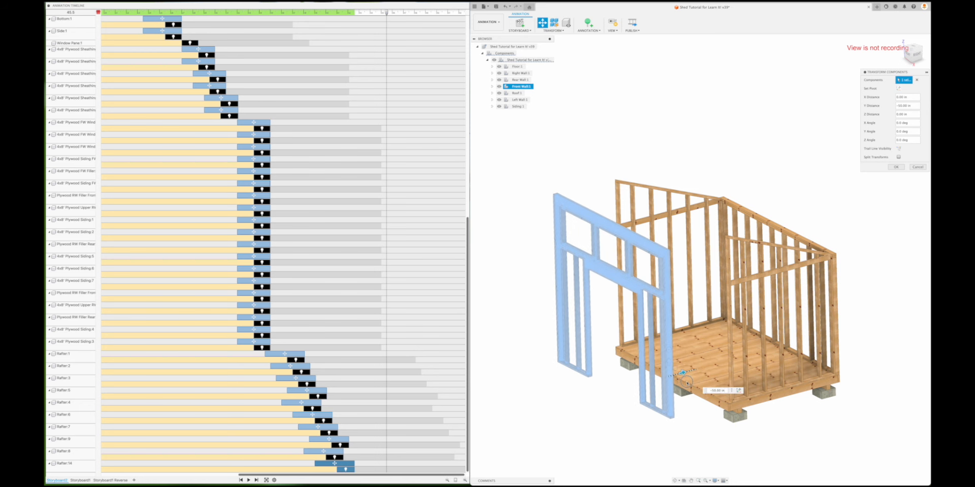
pyautogui.click(896, 168)
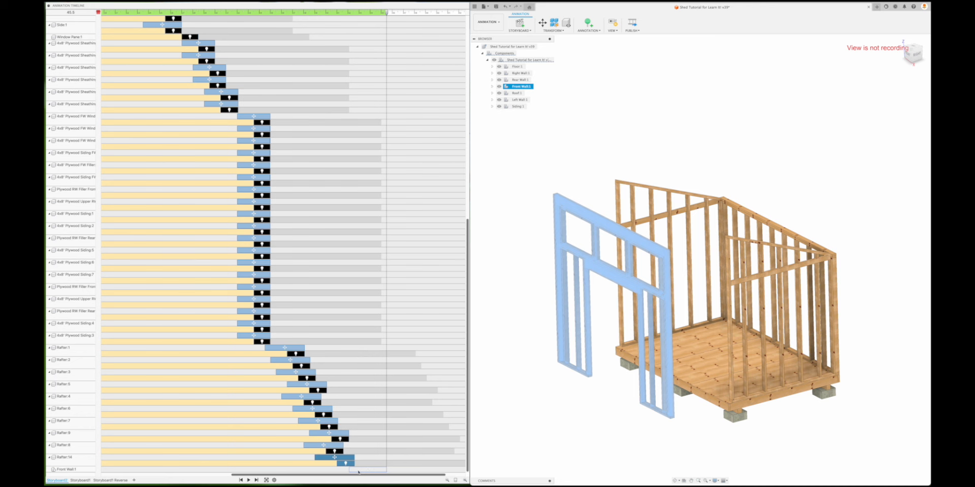
pyautogui.click(358, 470)
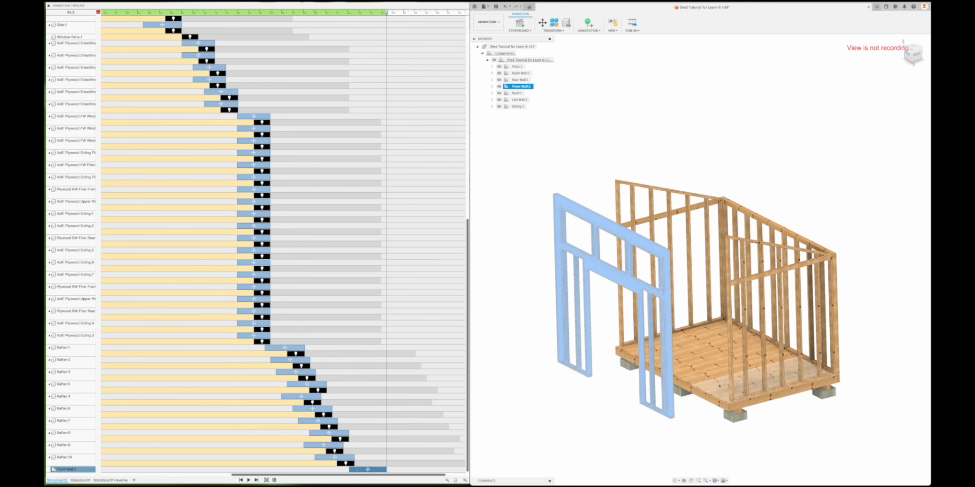
pyautogui.click(796, 105)
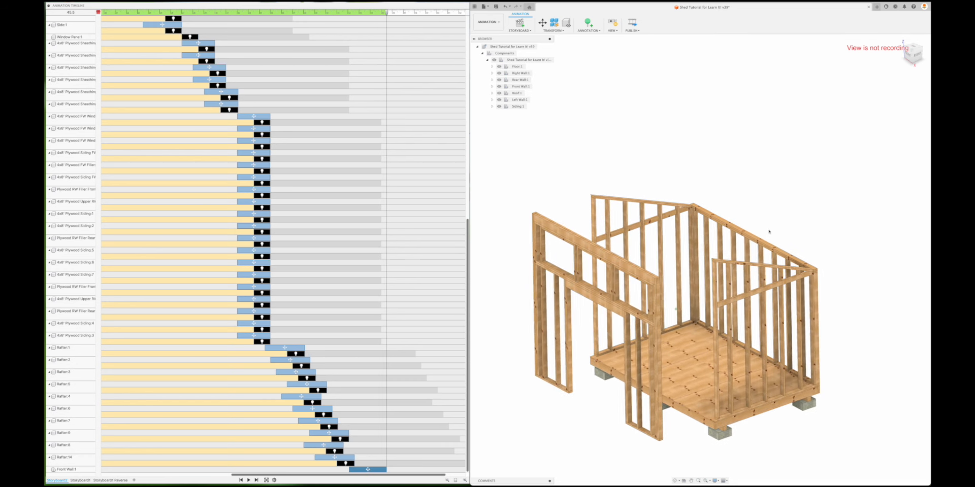
# Move Rear Wall:1 straight outward from the back of the floor at the same playhead time.
pyautogui.click(521, 87)
pyautogui.click(520, 80)
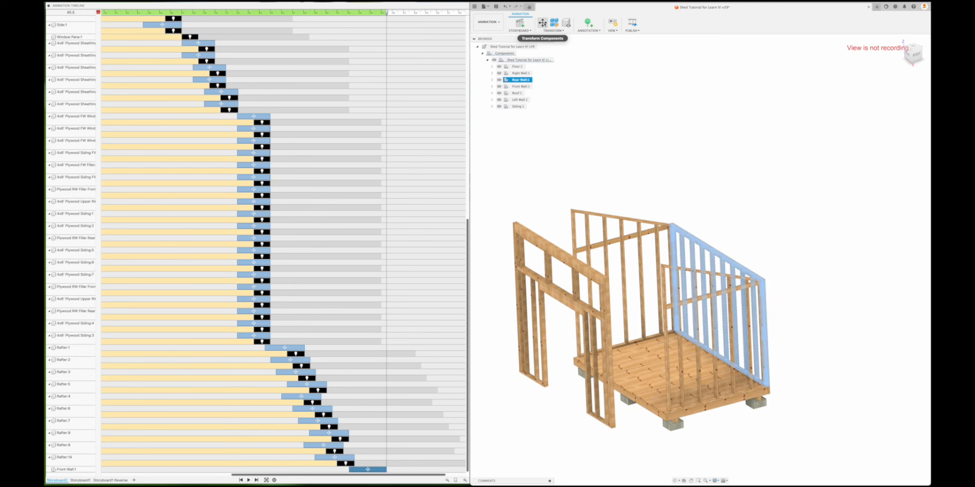
pyautogui.click(543, 23)
pyautogui.press('Return')
# Move Right Wall:1 straight outward from its side of the floor at the same playhead time.
pyautogui.click(521, 73)
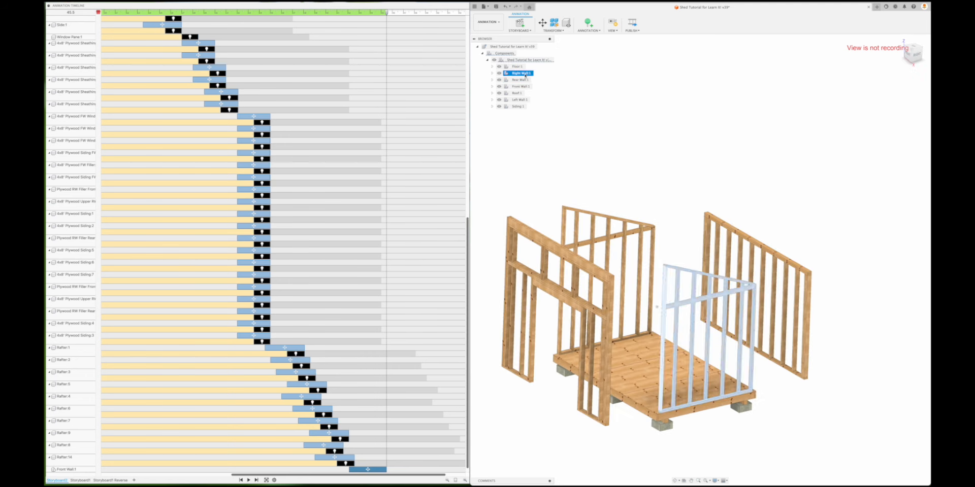
pyautogui.click(542, 22)
pyautogui.keyDown('shift'); pyautogui.moveTo(723, 317); pyautogui.dragTo(733, 318, button='middle'); pyautogui.keyUp('shift')
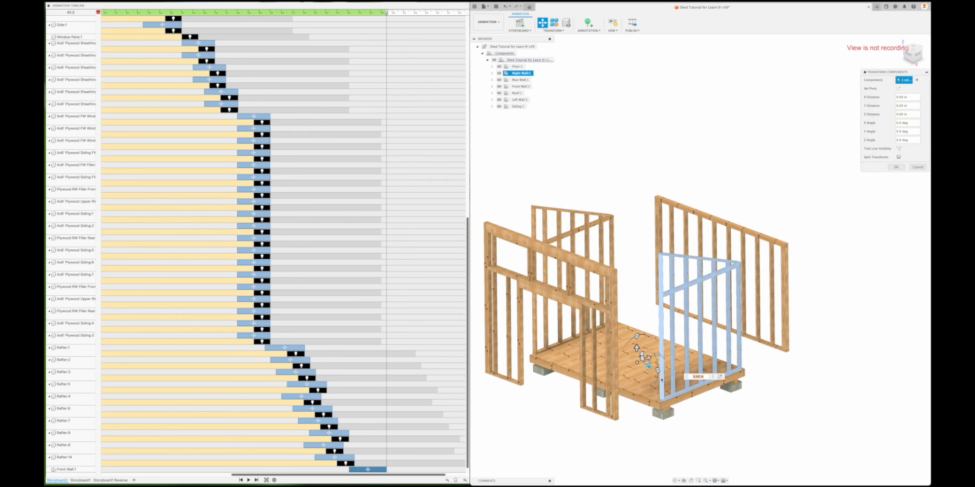
pyautogui.moveTo(648, 369); pyautogui.dragTo(685, 383)
pyautogui.press('Return')
pyautogui.keyDown('shift'); pyautogui.moveTo(633, 380); pyautogui.dragTo(640, 381, button='middle'); pyautogui.keyUp('shift')
# Move Left Wall:1 straight outward from its side of the floor at the same playhead time.
pyautogui.click(520, 100)
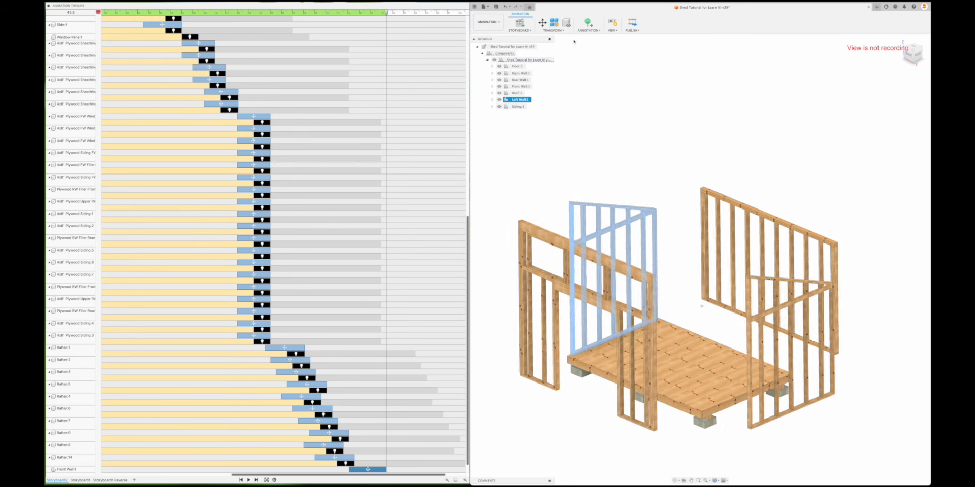
pyautogui.click(542, 22)
pyautogui.moveTo(695, 366); pyautogui.dragTo(651, 359)
pyautogui.press('Return')
# Hide all four walls, extend their hide actions over the last part of their outward moves, and play back the wall fade-out.
pyautogui.scroll(-3, 359, 395)
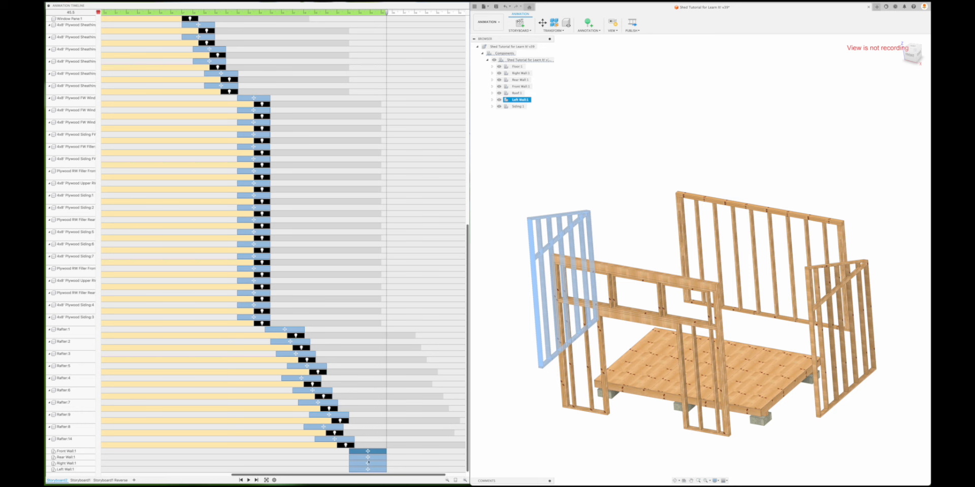
pyautogui.keyDown('shift'); pyautogui.click(374, 471); pyautogui.keyUp('shift')
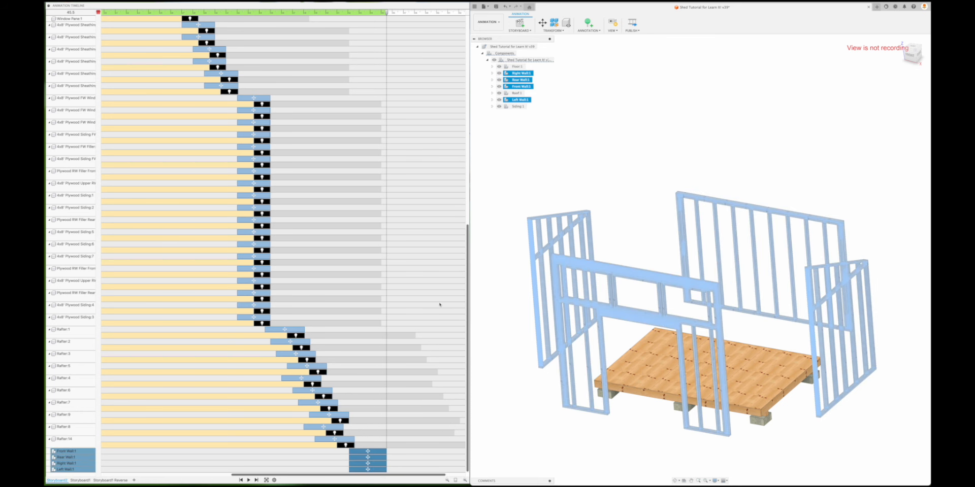
pyautogui.click(567, 23)
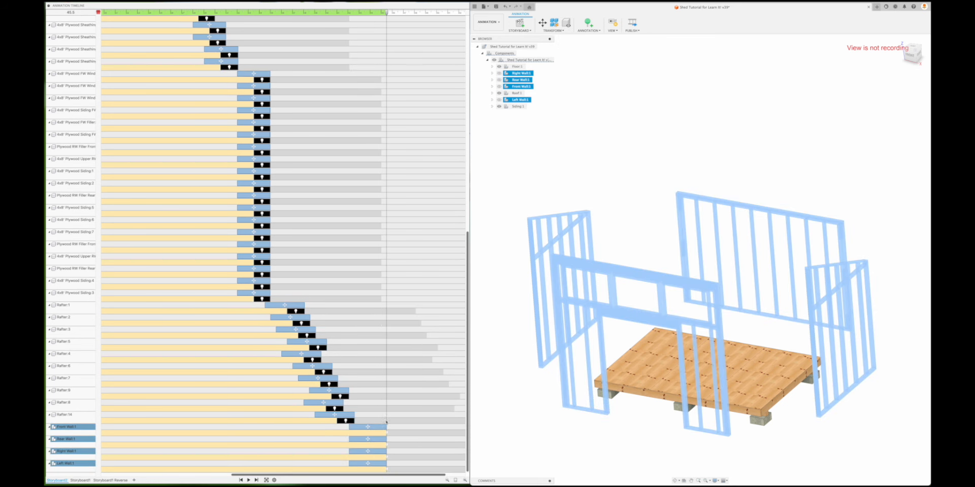
pyautogui.moveTo(387, 11); pyautogui.dragTo(420, 11)
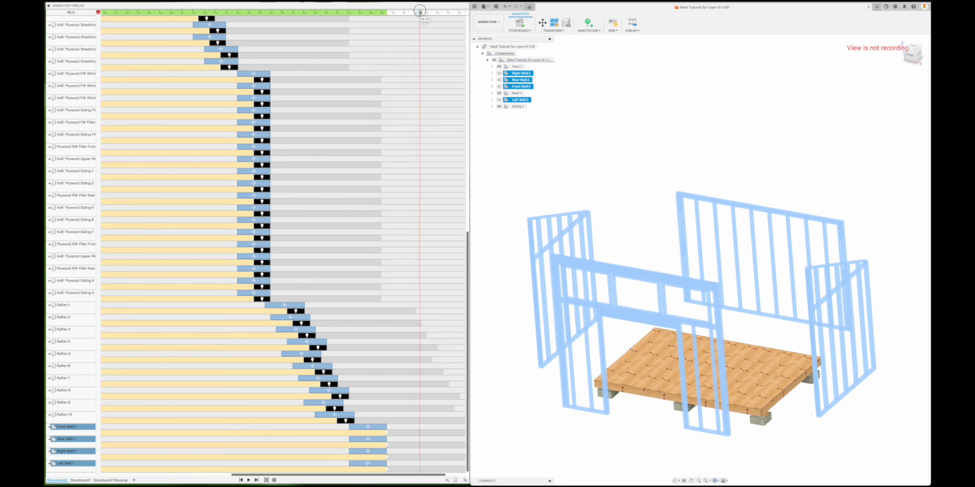
pyautogui.moveTo(386, 432); pyautogui.dragTo(376, 433)
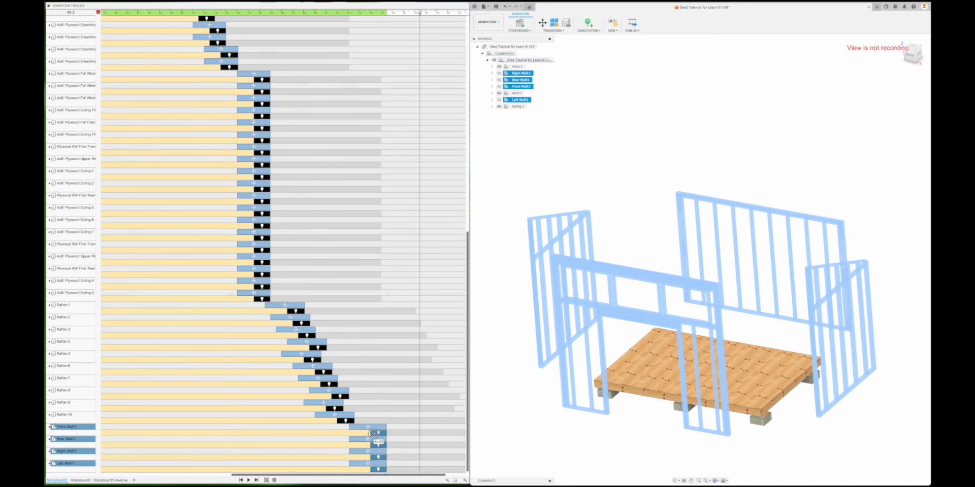
pyautogui.moveTo(420, 13); pyautogui.dragTo(344, 14)
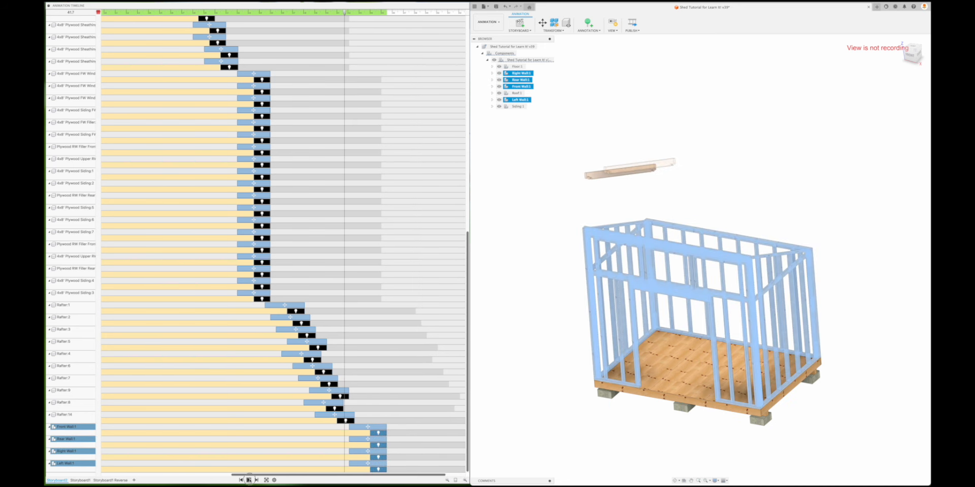
# Play back the wall fade-out and bring the playhead to the end of the storyboard.
pyautogui.click(249, 481)
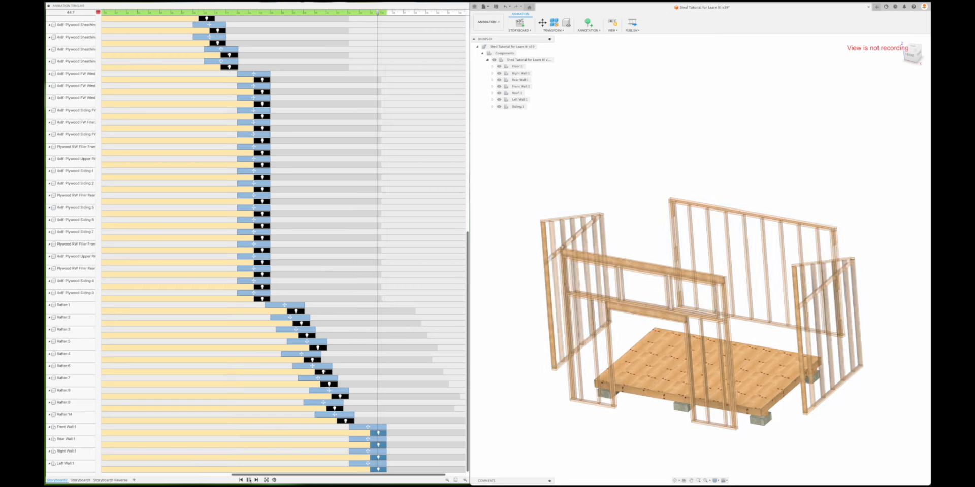
pyautogui.click(257, 480)
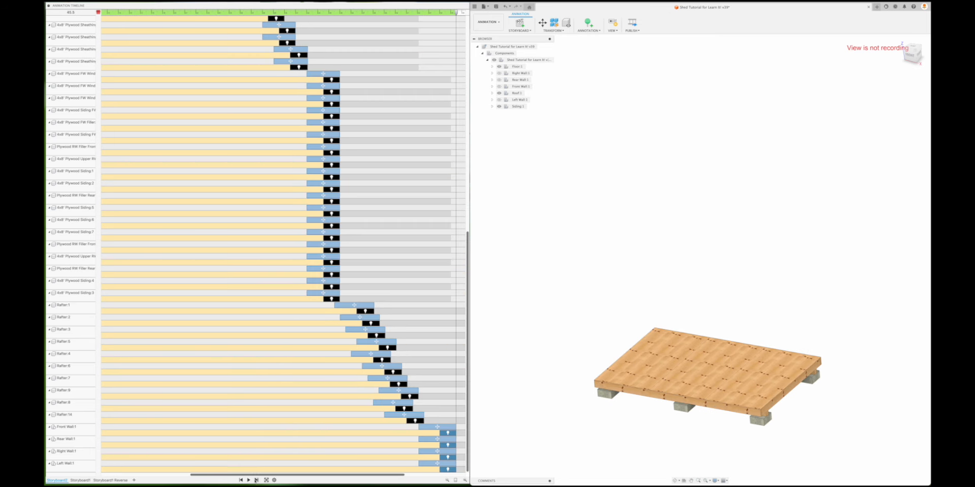
pyautogui.hscroll(5, 379, 466)
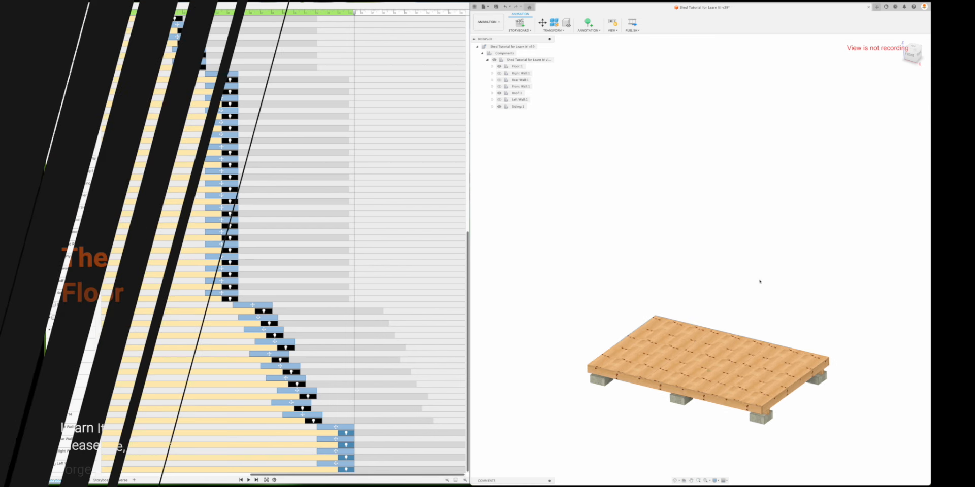
# Expand the Floor component and raise its three 4x8' Plywood panels together above the joists.
pyautogui.scroll(4, 761, 279)
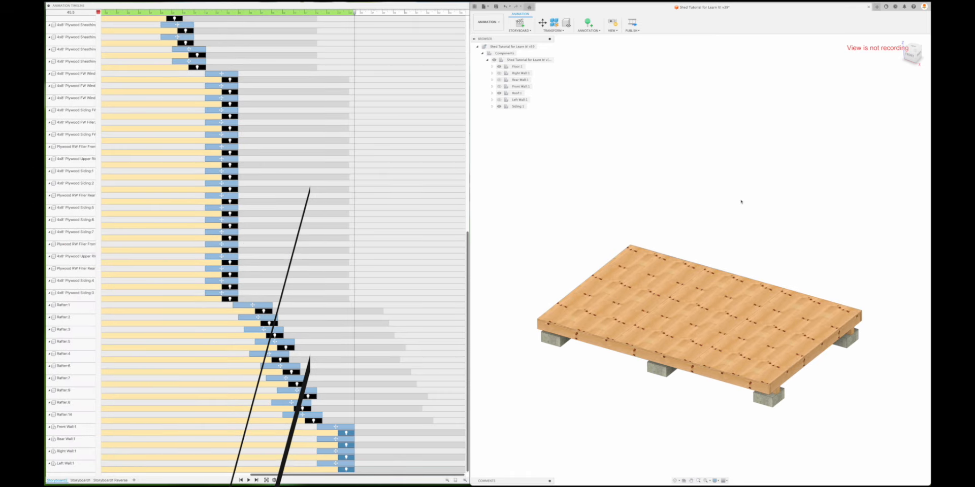
pyautogui.keyDown('shift'); pyautogui.moveTo(774, 316); pyautogui.dragTo(767, 311, button='middle'); pyautogui.keyUp('shift')
pyautogui.click(491, 66)
pyautogui.click(528, 239)
pyautogui.keyDown('super'); pyautogui.click(529, 233); pyautogui.keyUp('super')
pyautogui.keyDown('super'); pyautogui.click(528, 93); pyautogui.keyUp('super')
pyautogui.press('m')
pyautogui.moveTo(770, 313); pyautogui.dragTo(823, 261)
pyautogui.press('Return')
# Move the two outer floor plywood panels sideways, away from the middle panel.
pyautogui.click(809, 258)
pyautogui.press('m')
pyautogui.press('Return')
pyautogui.click(650, 219)
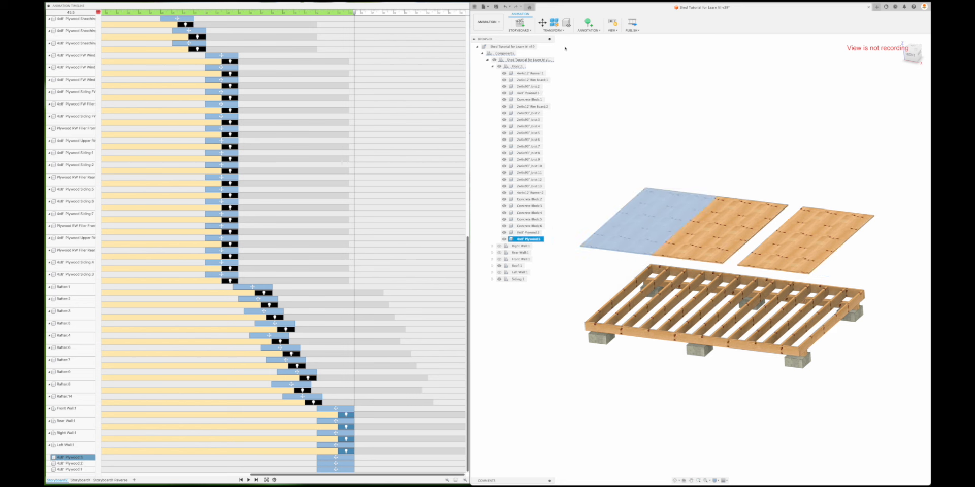
pyautogui.press('m')
pyautogui.moveTo(672, 225); pyautogui.dragTo(658, 224)
# Shift the three floor plywood moves on the timeline so they start just before the wall moves finish.
pyautogui.keyDown('super'); pyautogui.click(345, 464); pyautogui.keyUp('super')
pyautogui.moveTo(354, 13); pyautogui.dragTo(388, 12)
pyautogui.moveTo(351, 458); pyautogui.dragTo(382, 459)
pyautogui.moveTo(388, 12); pyautogui.dragTo(386, 12)
# Hide the three floor plywood panels and extend their hide actions over the last part of their moves.
pyautogui.click(566, 22)
pyautogui.moveTo(418, 13); pyautogui.dragTo(421, 13)
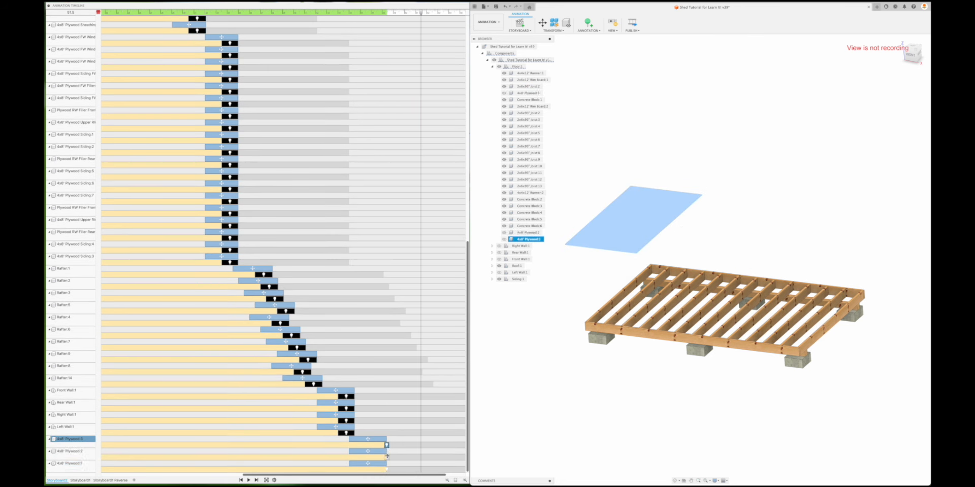
pyautogui.press('v')
# Select all the floor joists and both rim boards and raise them together off the runners.
pyautogui.scroll(2, 663, 412)
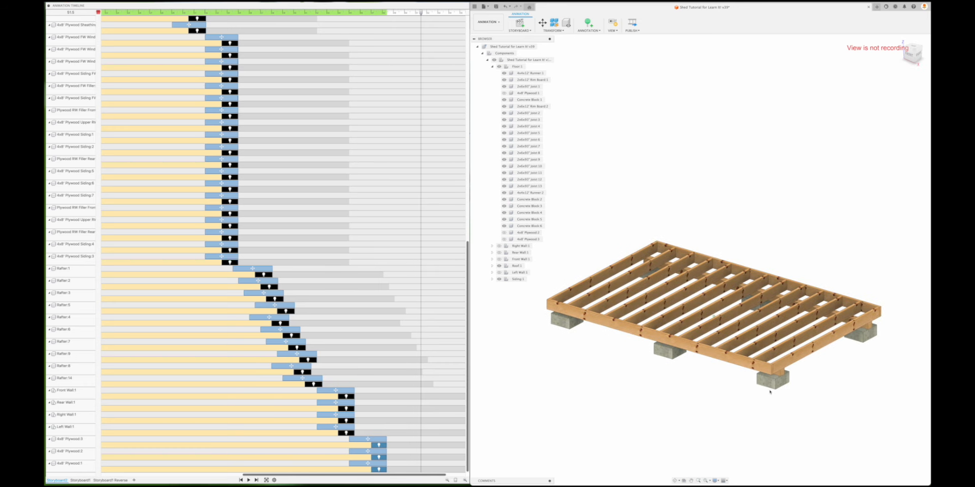
pyautogui.click(828, 338)
pyautogui.click(764, 328)
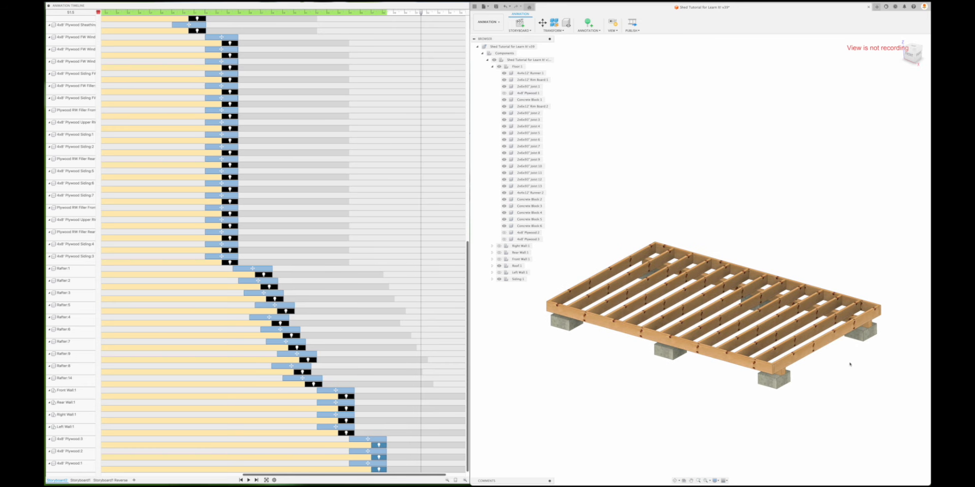
pyautogui.keyDown('shift'); pyautogui.moveTo(849, 364); pyautogui.dragTo(844, 358, button='middle'); pyautogui.keyUp('shift')
pyautogui.click(529, 113)
pyautogui.keyDown('super'); pyautogui.click(529, 86); pyautogui.keyUp('super')
pyautogui.keyDown('super'); pyautogui.click(529, 120); pyautogui.keyUp('super')
pyautogui.keyDown('super'); pyautogui.click(529, 126); pyautogui.keyUp('super')
pyautogui.keyDown('super'); pyautogui.click(529, 133); pyautogui.keyUp('super')
pyautogui.keyDown('super'); pyautogui.click(530, 187); pyautogui.keyUp('super')
pyautogui.keyDown('super'); pyautogui.click(532, 107); pyautogui.keyUp('super')
pyautogui.click(543, 24)
pyautogui.moveTo(765, 254); pyautogui.dragTo(764, 168)
pyautogui.click(901, 167)
# Move the end joist Joist:1 and the back rim board outward from the raised floor frame.
pyautogui.click(808, 239)
pyautogui.click(543, 23)
pyautogui.moveTo(812, 252); pyautogui.dragTo(826, 255)
pyautogui.click(902, 167)
pyautogui.click(796, 204)
pyautogui.click(543, 23)
pyautogui.moveTo(742, 188); pyautogui.dragTo(755, 182)
# Move the front rim board and the opposite end joist, Joist:13, outward from the raised floor frame.
pyautogui.click(629, 252)
pyautogui.moveTo(630, 249); pyautogui.dragTo(616, 256)
pyautogui.moveTo(761, 203); pyautogui.dragTo(828, 202, button='middle')
pyautogui.click(657, 186)
pyautogui.moveTo(659, 187); pyautogui.dragTo(641, 182)
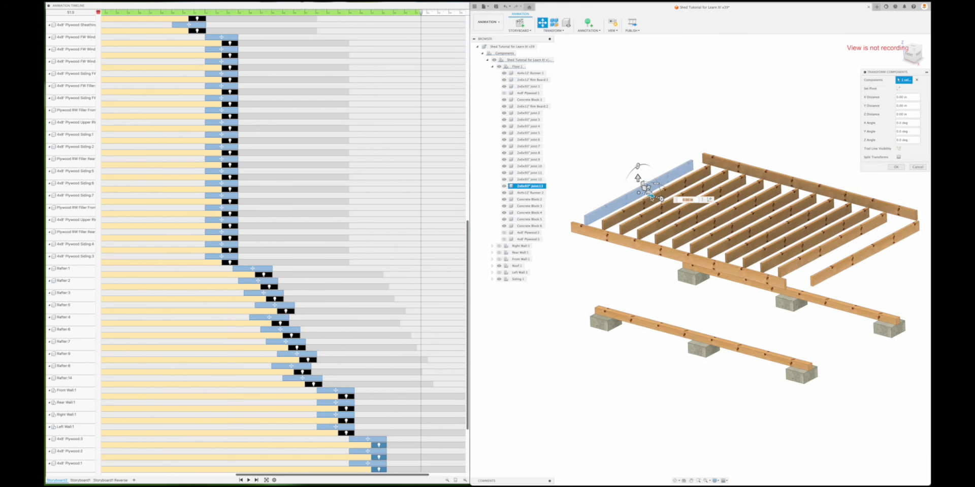
# Hide all thirteen floor joists and both rim boards at the end of their moves.
pyautogui.scroll(-5, 411, 390)
pyautogui.click(411, 391)
pyautogui.scroll(-5, 412, 390)
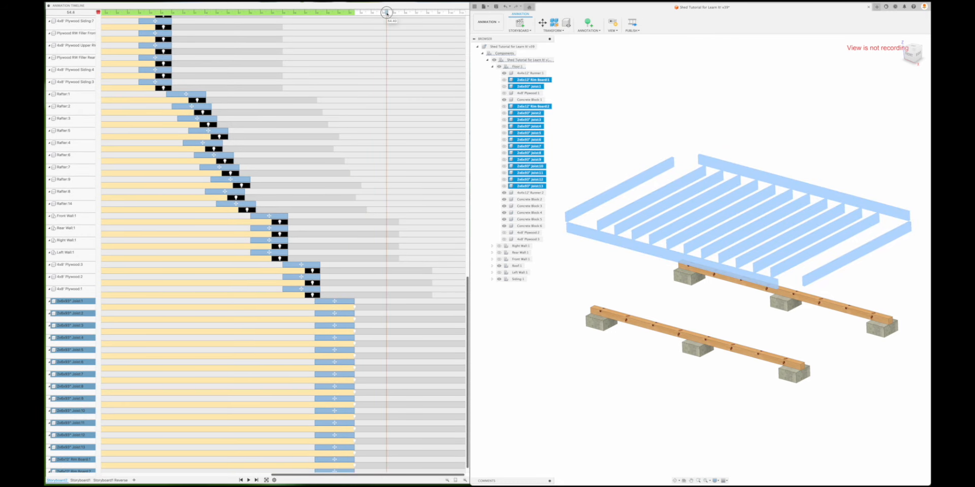
pyautogui.scroll(-1, 343, 318)
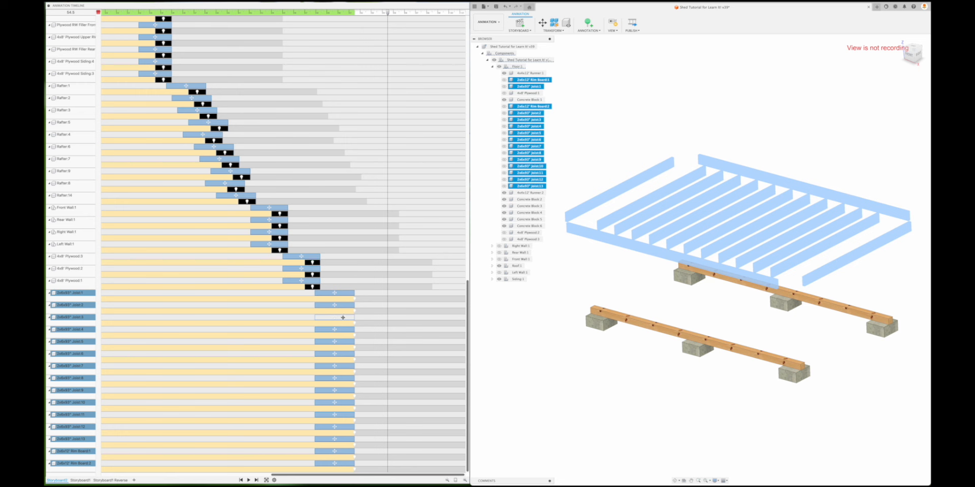
# Select the hide actions of all joists and rim boards and extend them over the last part of their moves.
pyautogui.click(354, 299)
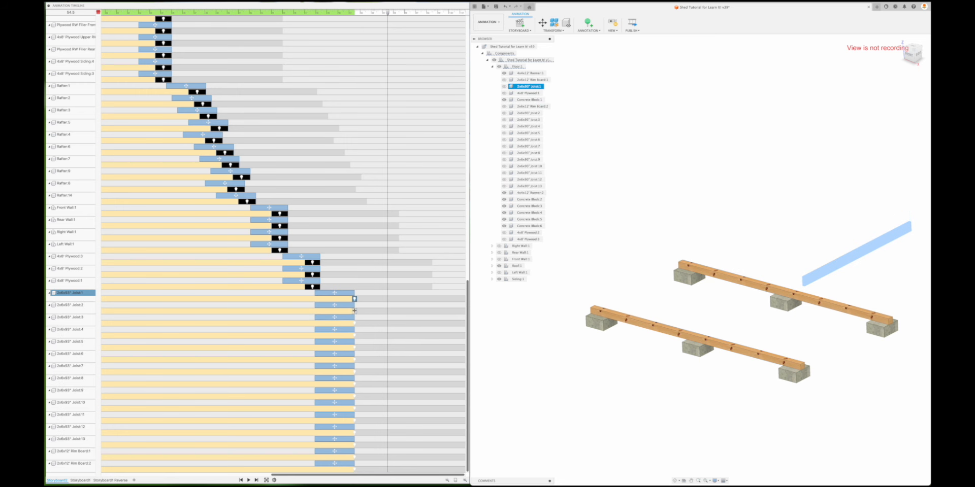
pyautogui.keyDown('shift'); pyautogui.click(355, 311); pyautogui.keyUp('shift')
pyautogui.keyDown('shift'); pyautogui.click(354, 323); pyautogui.keyUp('shift')
pyautogui.keyDown('shift'); pyautogui.click(354, 336); pyautogui.keyUp('shift')
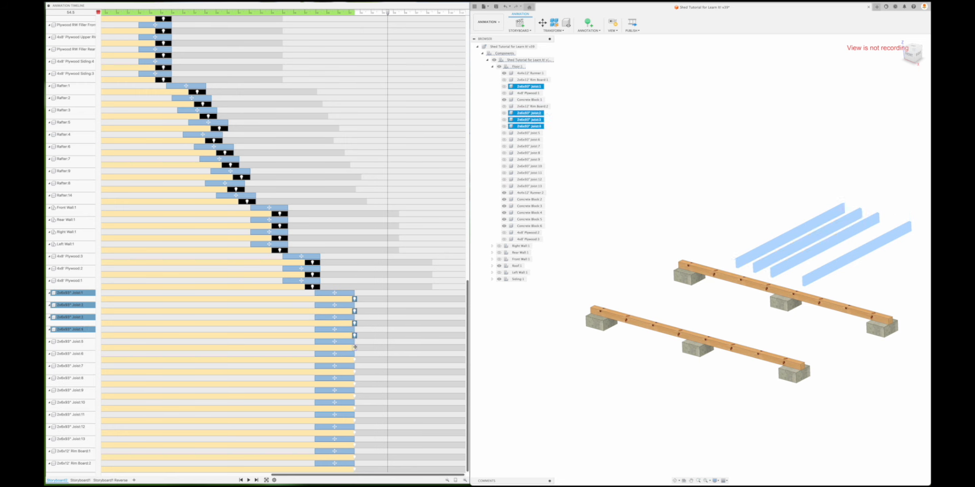
pyautogui.keyDown('shift'); pyautogui.click(355, 348); pyautogui.keyUp('shift')
pyautogui.keyDown('shift'); pyautogui.click(354, 359); pyautogui.keyUp('shift')
pyautogui.keyDown('shift'); pyautogui.click(354, 372); pyautogui.keyUp('shift')
pyautogui.keyDown('shift'); pyautogui.click(354, 385); pyautogui.keyUp('shift')
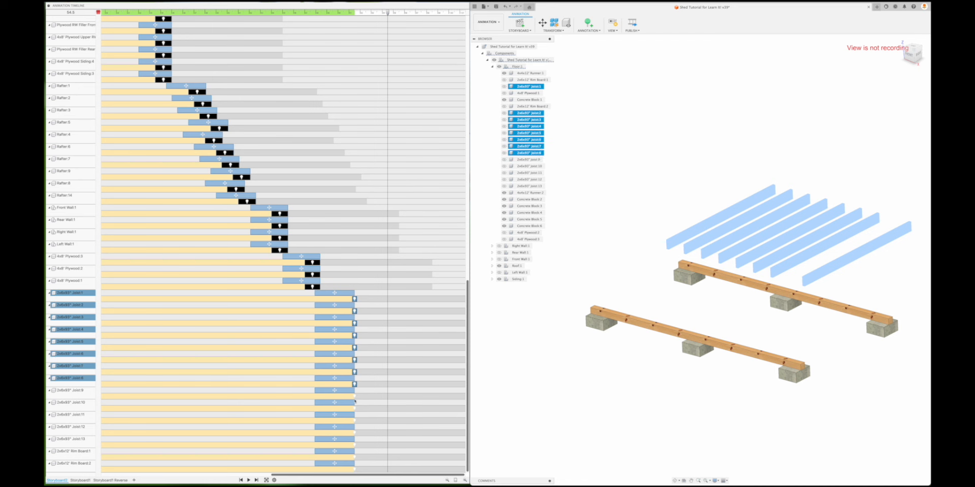
pyautogui.keyDown('shift'); pyautogui.click(354, 396); pyautogui.keyUp('shift')
pyautogui.keyDown('shift'); pyautogui.click(354, 408); pyautogui.keyUp('shift')
pyautogui.keyDown('shift'); pyautogui.click(354, 421); pyautogui.keyUp('shift')
pyautogui.keyDown('shift'); pyautogui.click(354, 433); pyautogui.keyUp('shift')
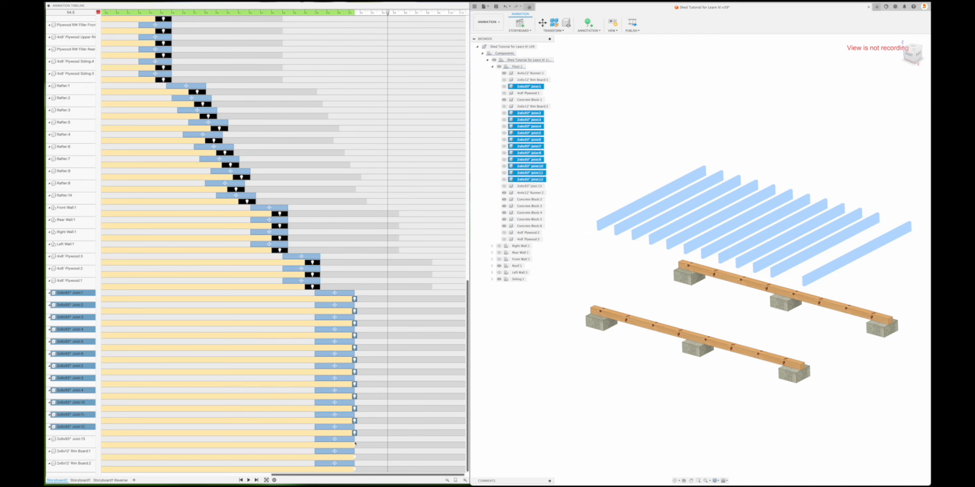
pyautogui.keyDown('shift'); pyautogui.click(354, 445); pyautogui.keyUp('shift')
pyautogui.keyDown('shift'); pyautogui.click(354, 457); pyautogui.keyUp('shift')
pyautogui.keyDown('shift'); pyautogui.click(354, 469); pyautogui.keyUp('shift')
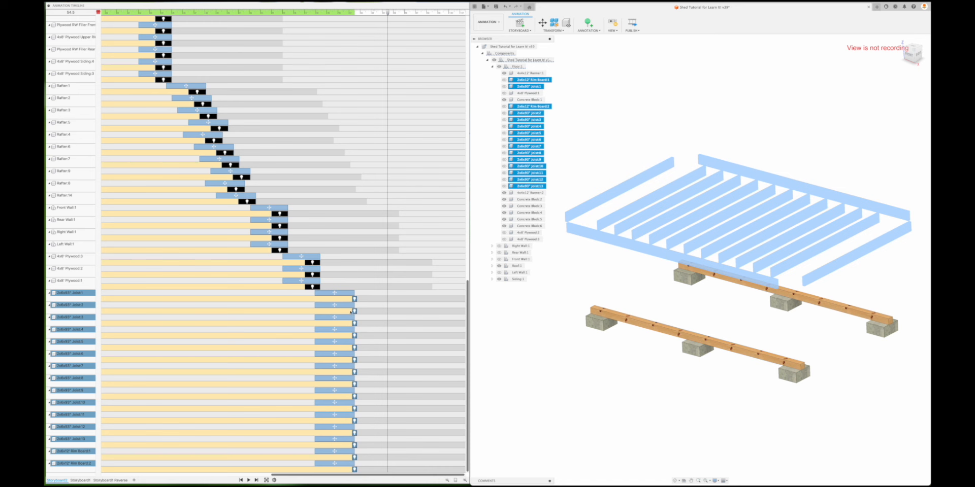
pyautogui.click(395, 380)
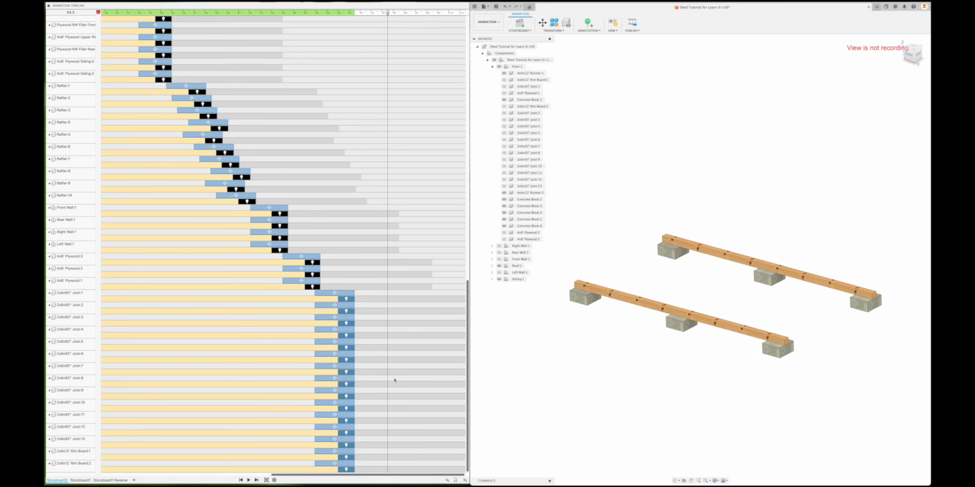
# Raise both runners straight up off the concrete blocks and hide them at the end of that move.
pyautogui.click(721, 252)
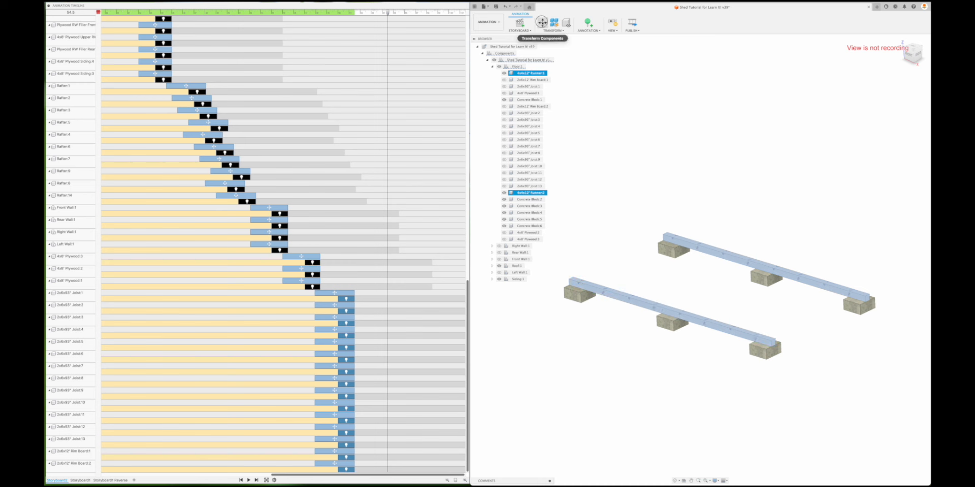
pyautogui.click(541, 22)
pyautogui.moveTo(671, 297); pyautogui.dragTo(671, 210)
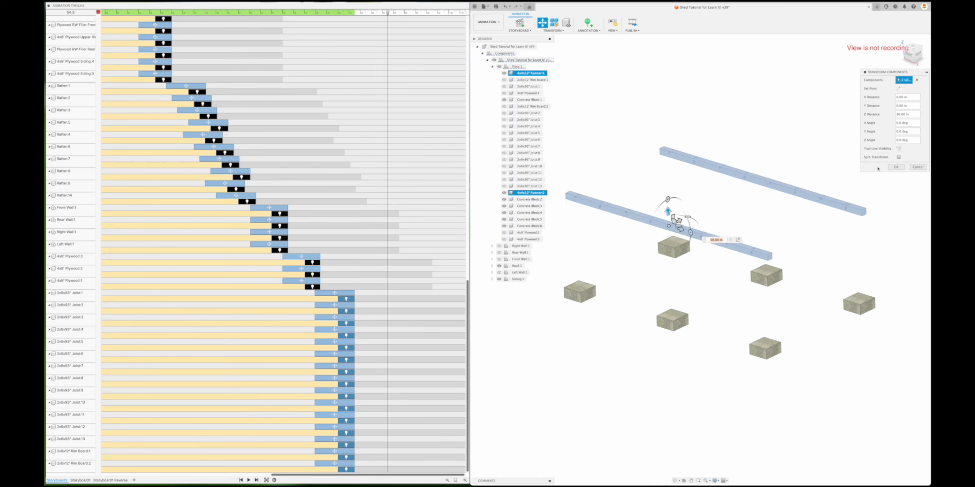
pyautogui.press('Return')
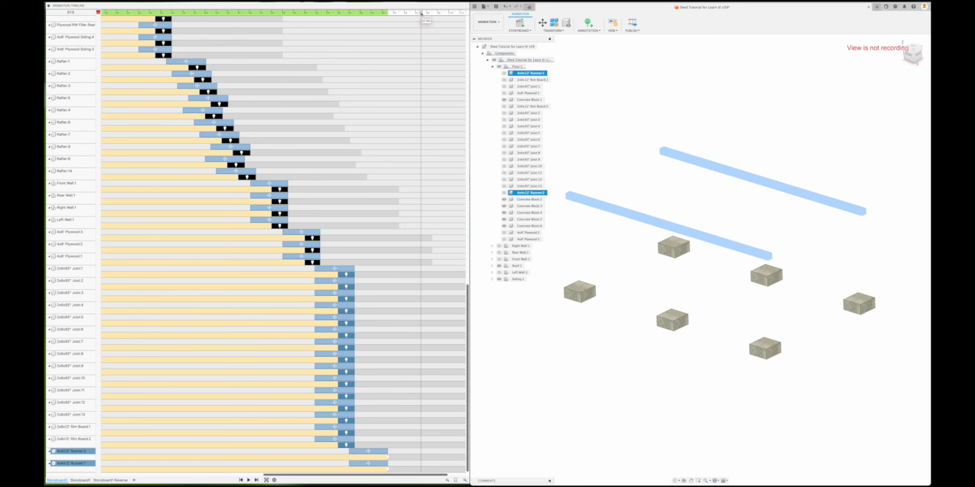
# Raise all six concrete blocks straight up together and hide them at the end of that move.
pyautogui.click(674, 248)
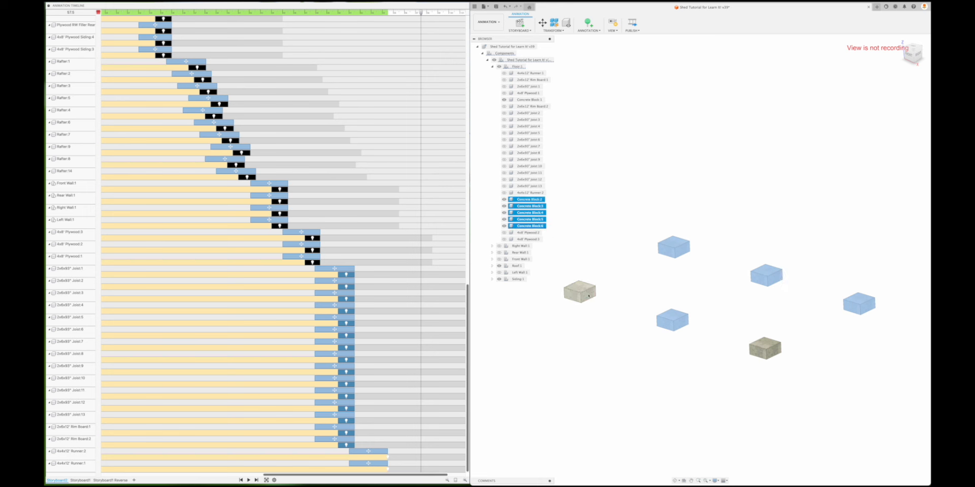
pyautogui.press('m')
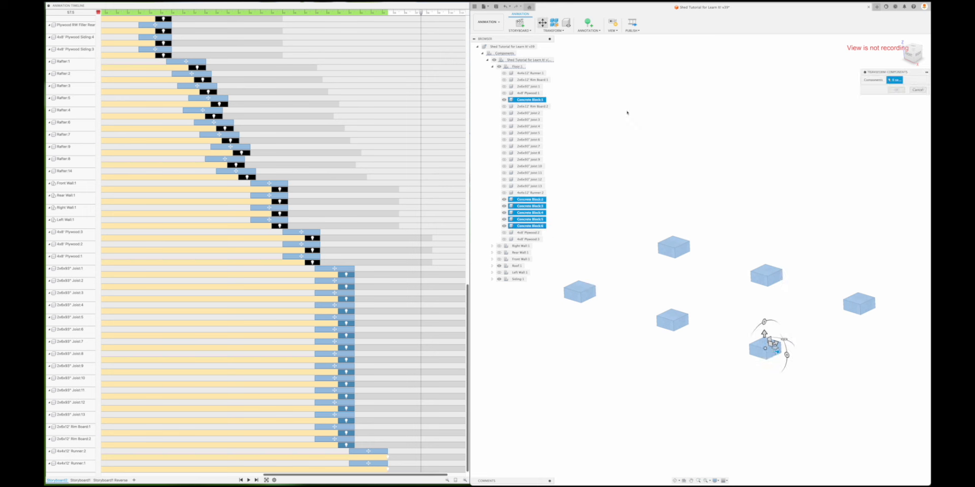
pyautogui.moveTo(772, 345); pyautogui.dragTo(774, 250)
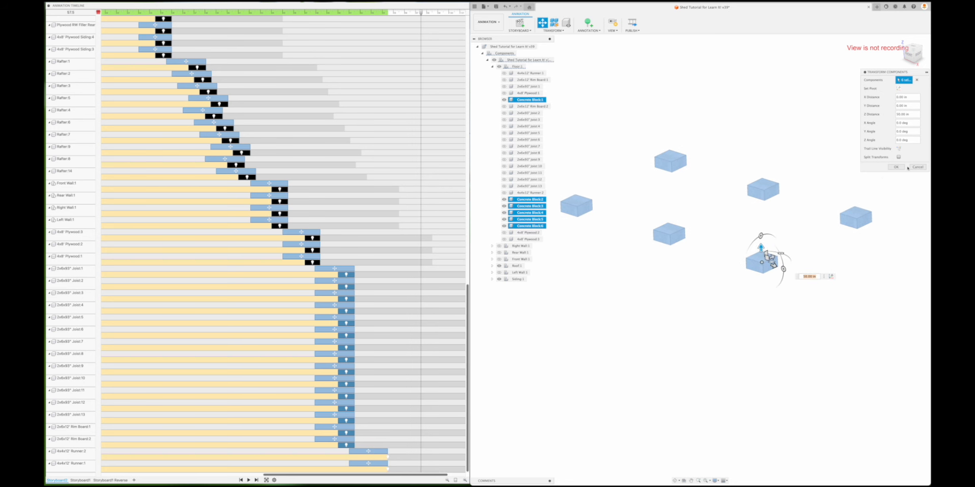
pyautogui.press('Return')
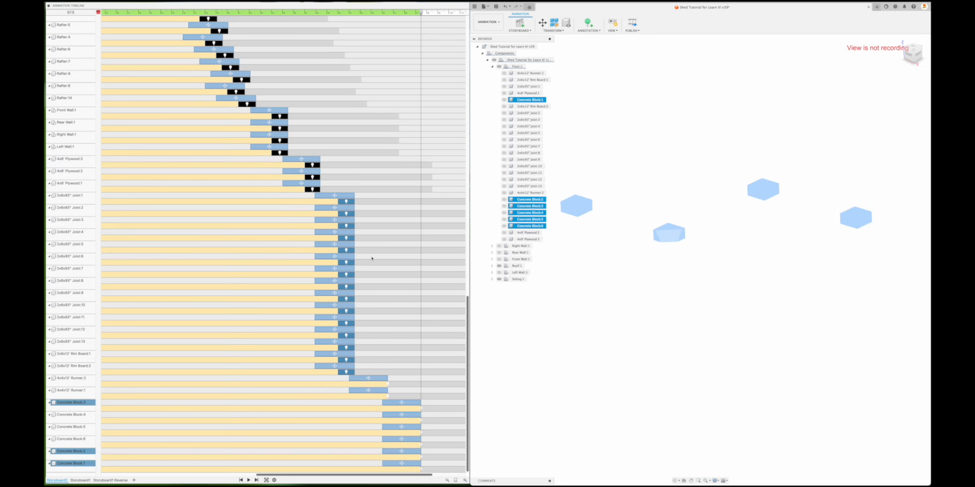
# Extend the hide actions of both runners over the last part of their upward moves.
pyautogui.click(388, 384)
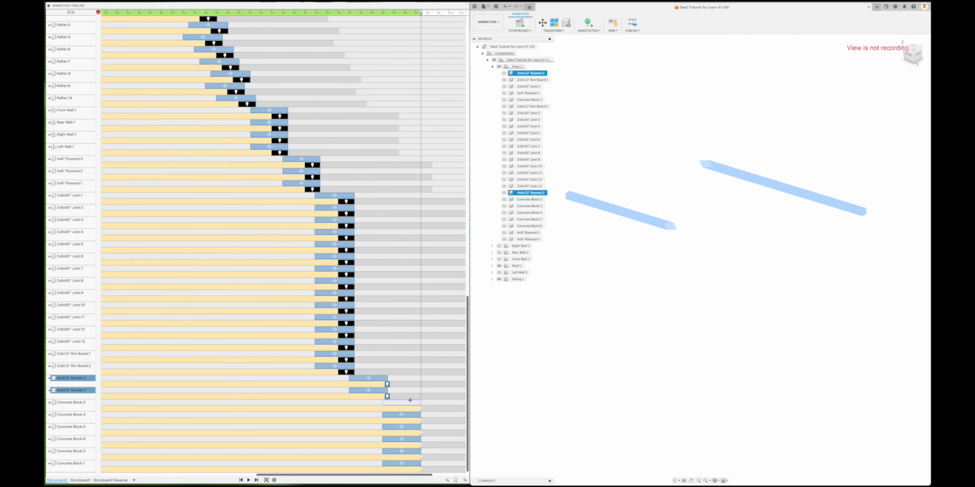
pyautogui.click(402, 389)
pyautogui.click(386, 385)
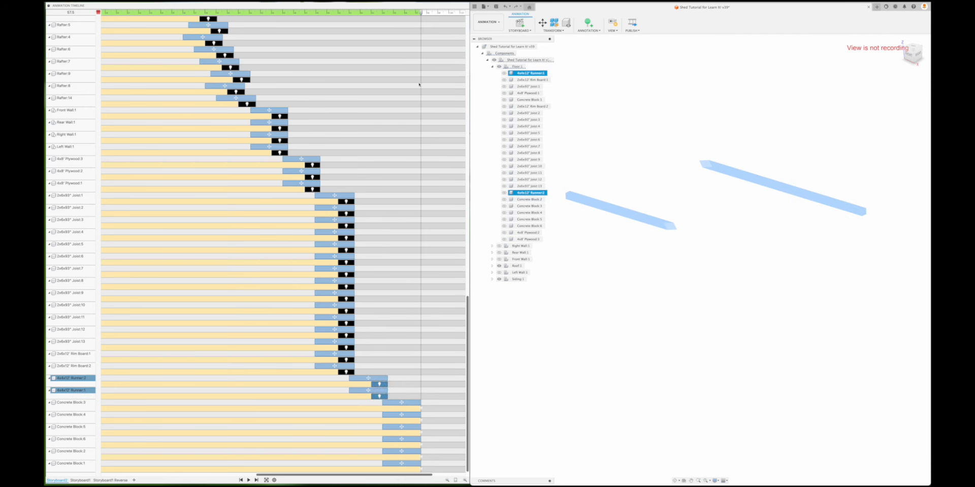
# Extend the hide actions of all six concrete blocks over the last part of their upward moves.
pyautogui.click(420, 408)
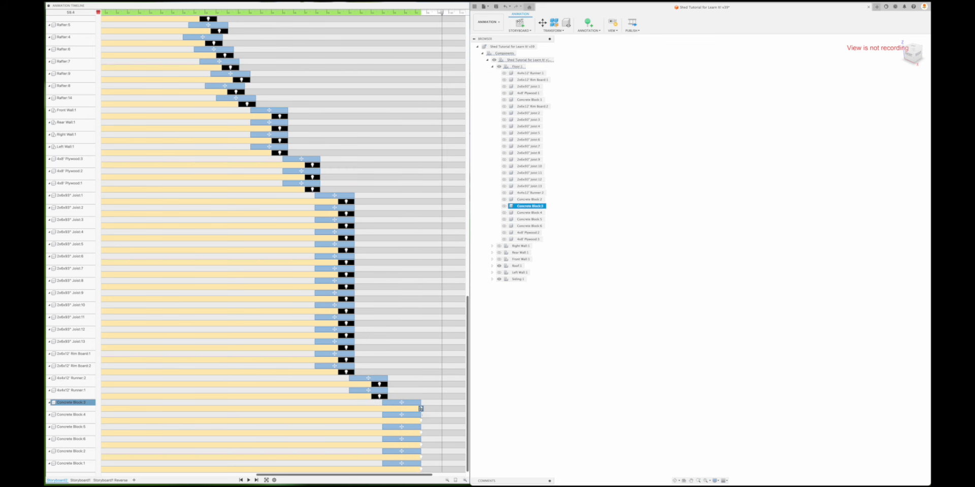
pyautogui.moveTo(422, 446); pyautogui.dragTo(421, 463)
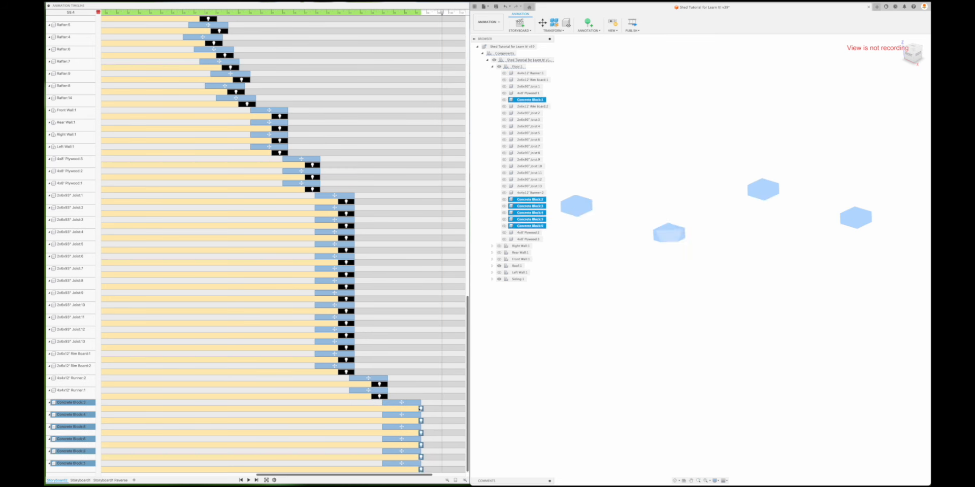
pyautogui.click(480, 306)
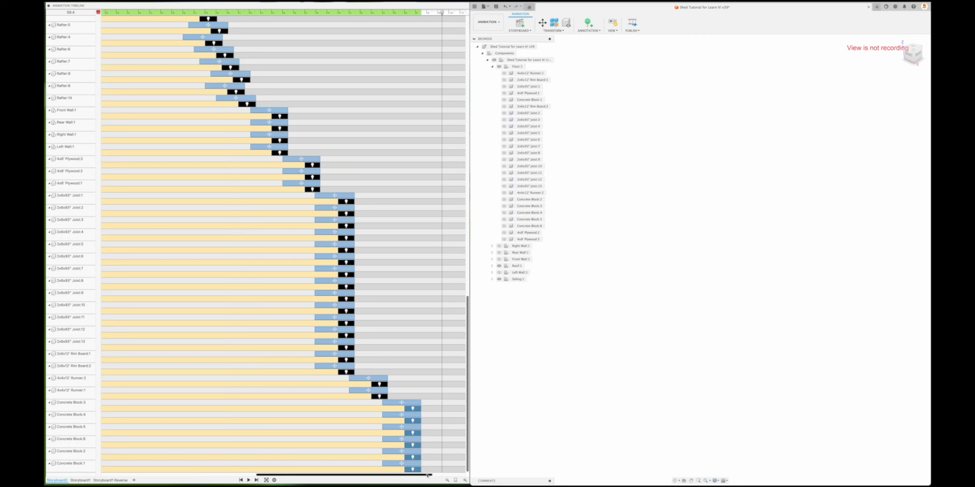
# Play back the complete shed animation from the start of the storyboard.
pyautogui.moveTo(426, 476); pyautogui.dragTo(259, 481)
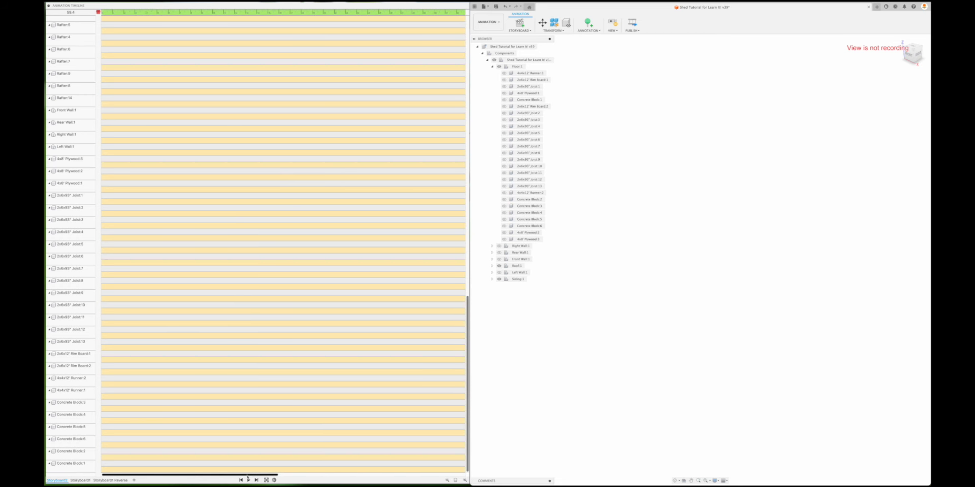
pyautogui.click(240, 480)
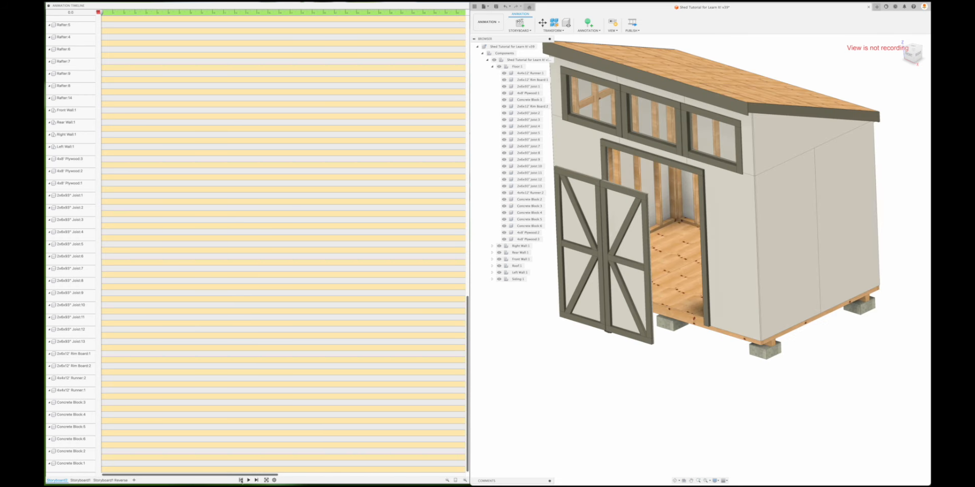
pyautogui.click(248, 480)
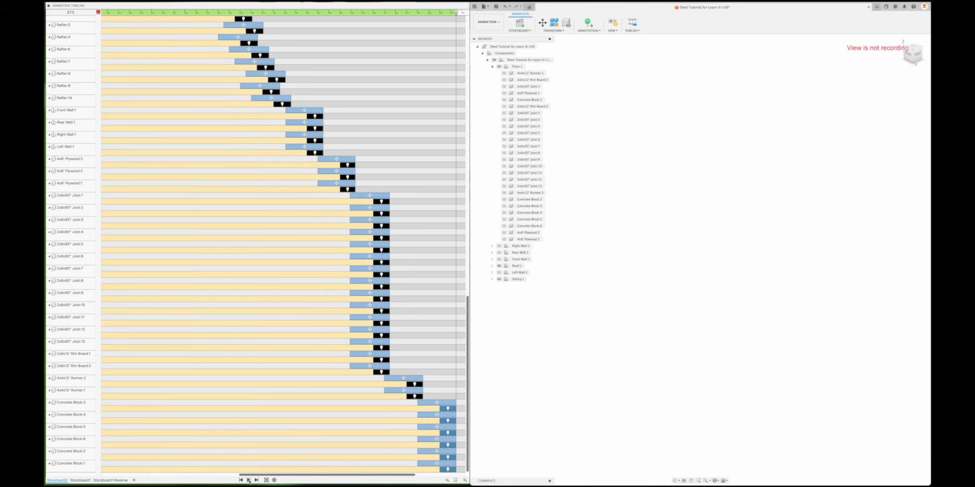
# Return the playhead to the start of the storyboard and save the design.
pyautogui.click(241, 481)
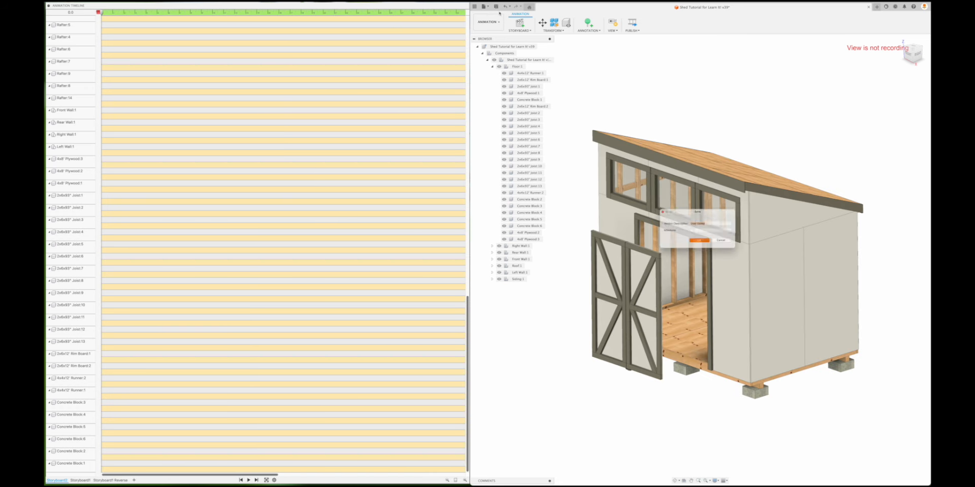
pyautogui.click(699, 243)
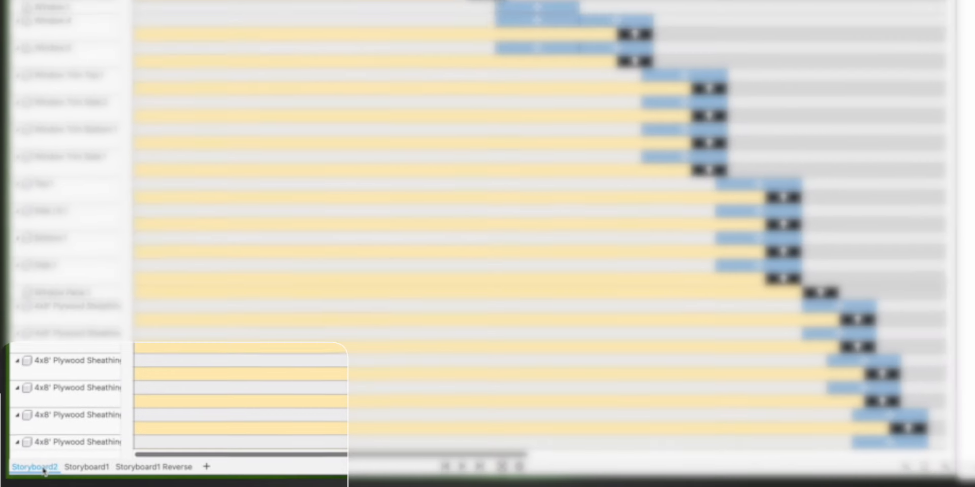
# Duplicate Storyboard2 by copying and pasting it as a new storyboard.
pyautogui.rightClick(43, 470)
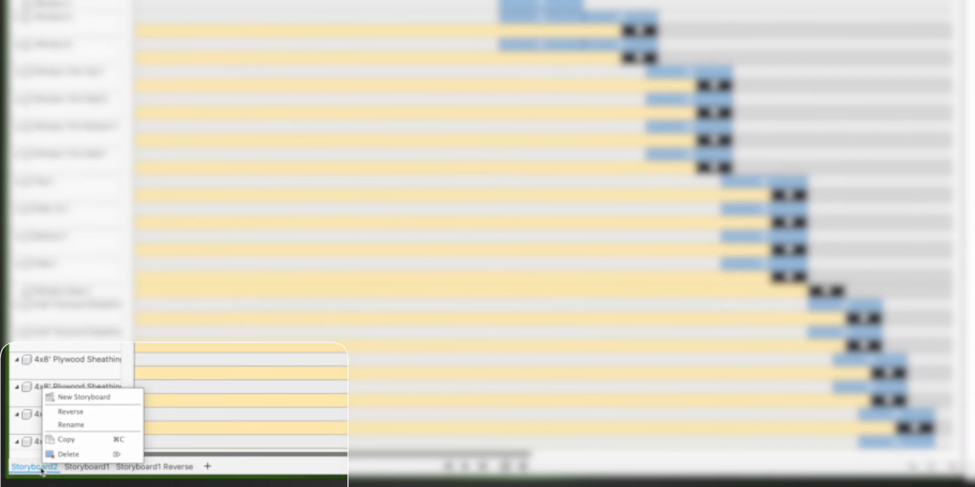
pyautogui.click(66, 440)
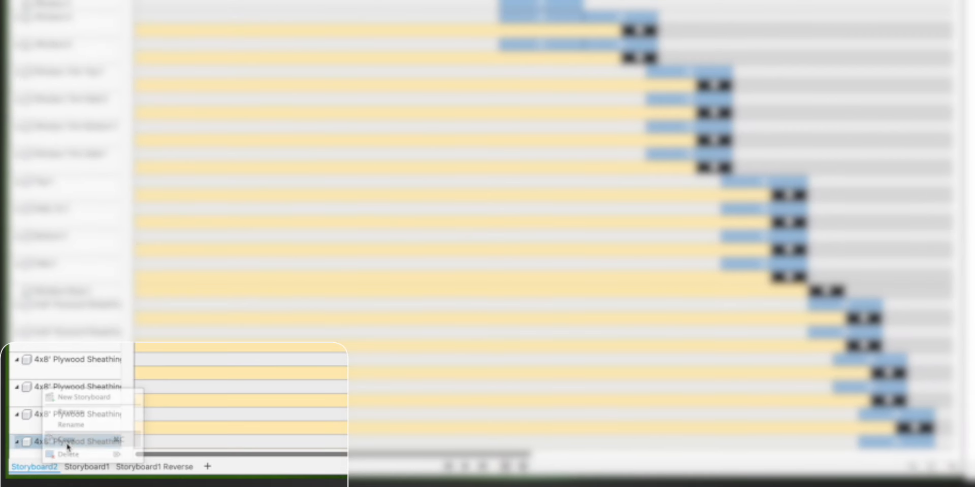
pyautogui.rightClick(52, 472)
pyautogui.click(74, 442)
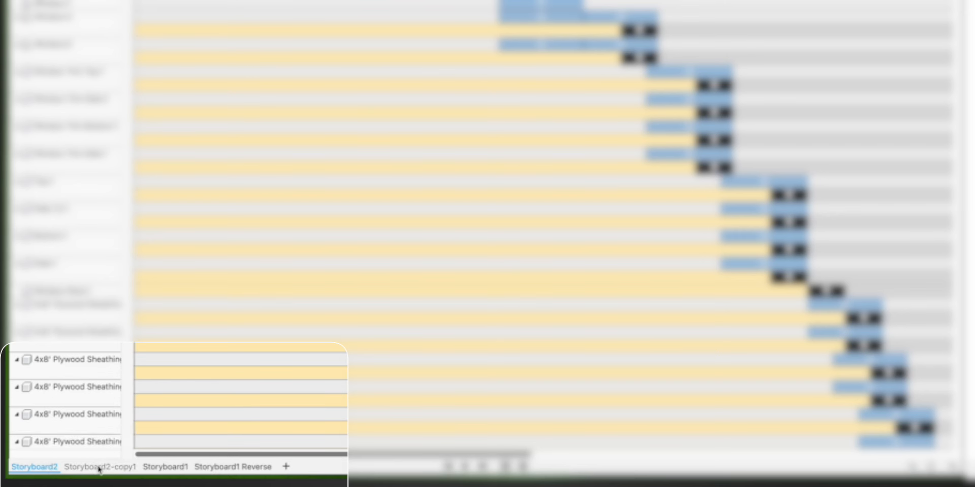
# Rename the duplicated storyboard as Storyboard2 Reverse.
pyautogui.rightClick(117, 469)
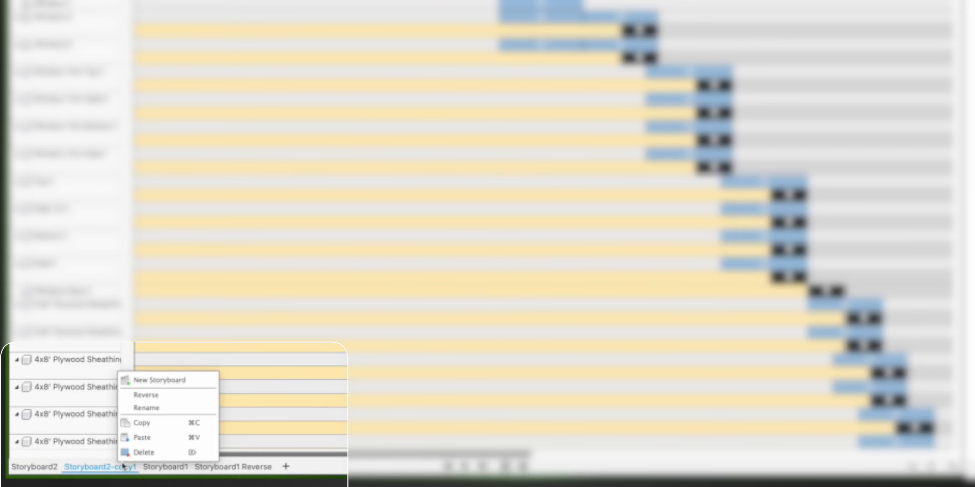
pyautogui.click(152, 409)
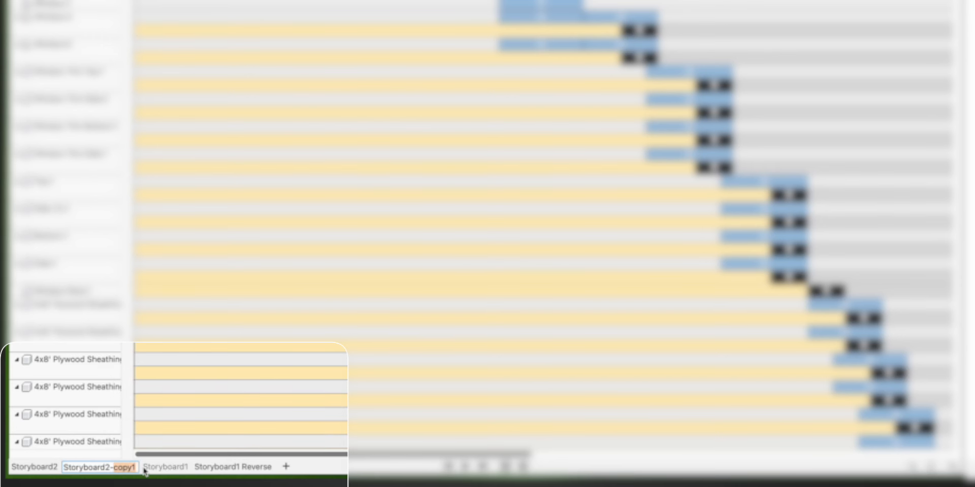
pyautogui.press('BackSpace')
pyautogui.press('Return')
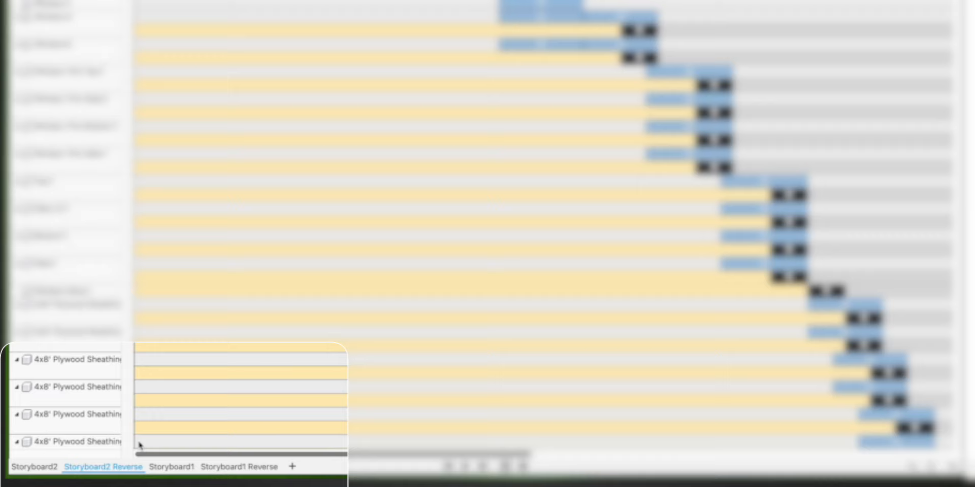
# Reverse the action order of Storyboard2 Reverse and open that storyboard.
pyautogui.rightClick(120, 468)
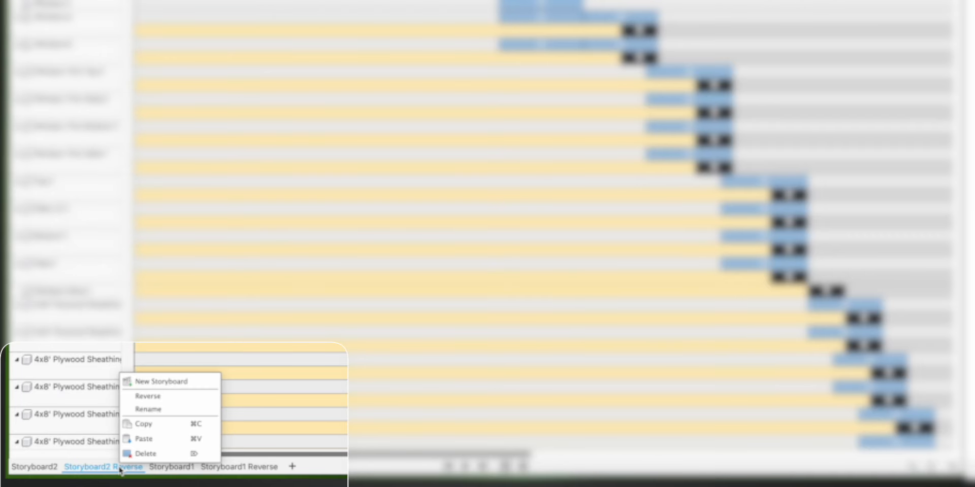
pyautogui.click(164, 397)
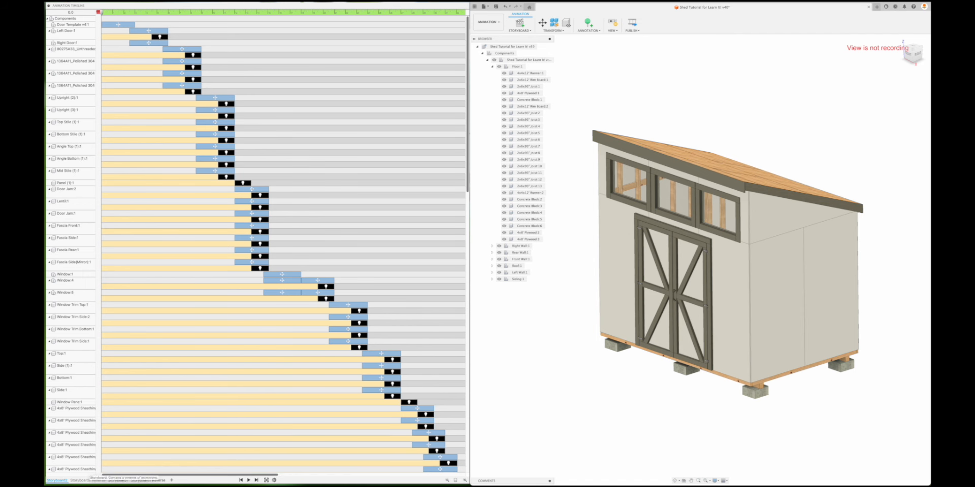
pyautogui.click(97, 480)
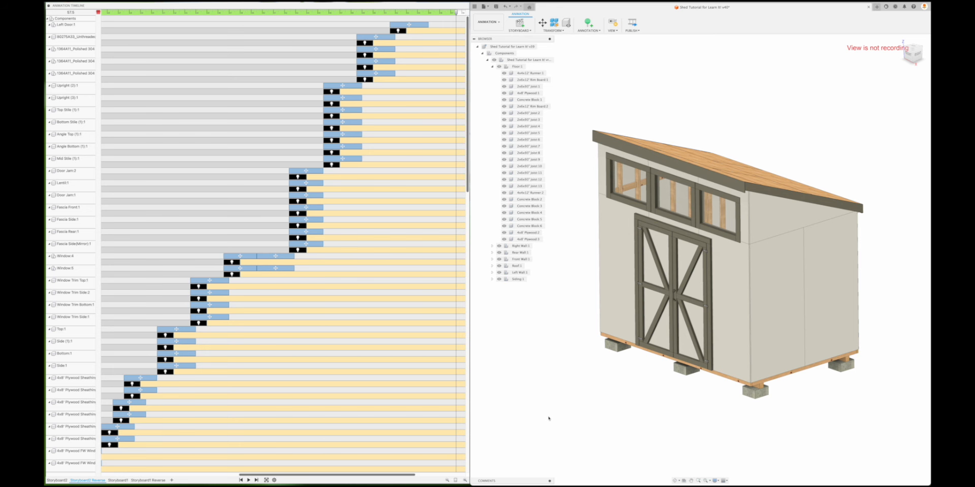
# Review the reversed actions down to the concrete blocks and play back the first part of the storyboard.
pyautogui.moveTo(395, 477); pyautogui.dragTo(268, 477)
pyautogui.scroll(-10, 388, 254)
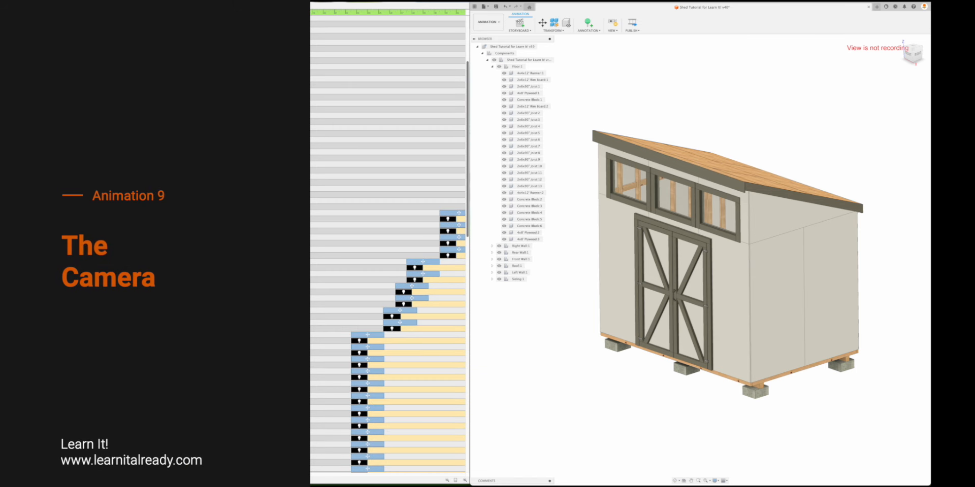
pyautogui.scroll(-8, 388, 243)
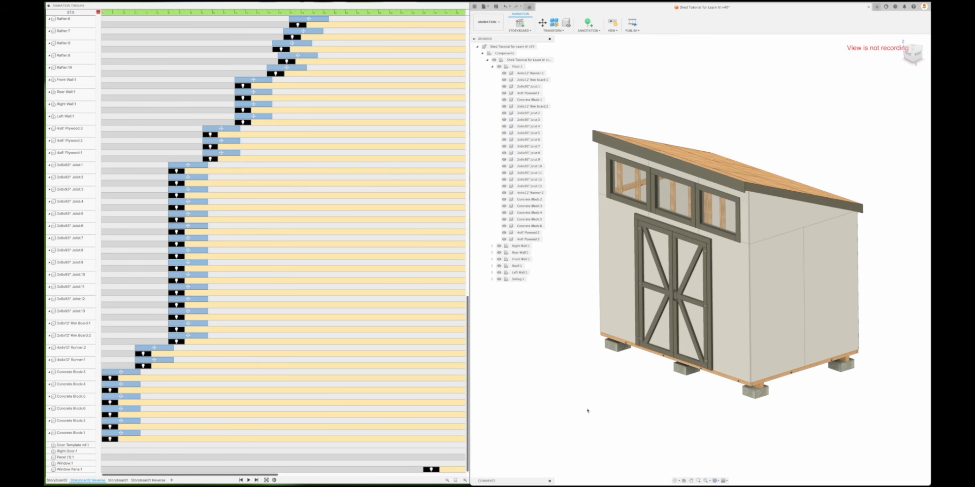
pyautogui.moveTo(468, 387)
pyautogui.mouseDown()
pyautogui.moveTo(474, 78)
pyautogui.moveTo(474, 394)
pyautogui.mouseUp()
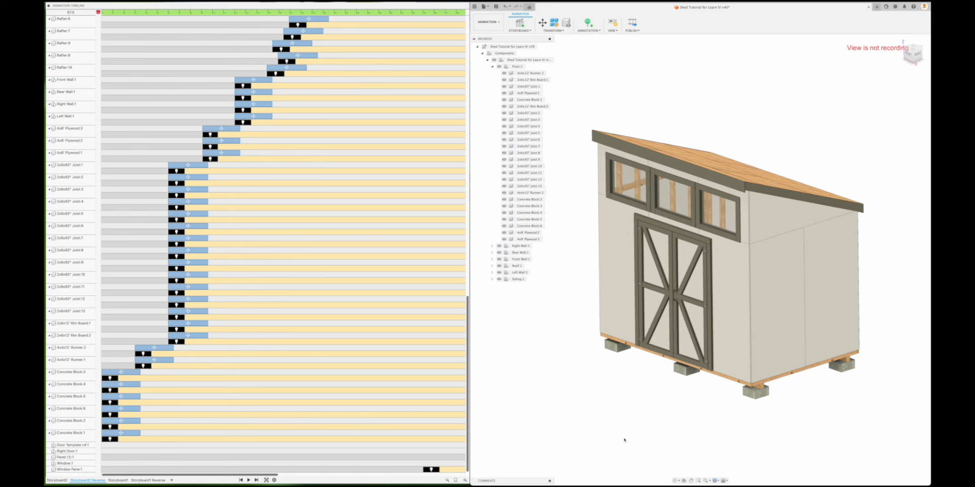
pyautogui.click(248, 480)
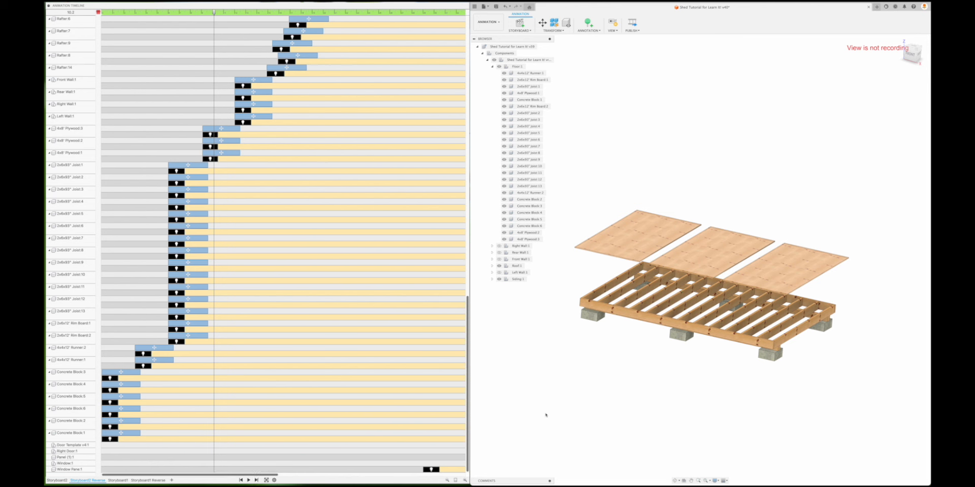
# Scrub to 12.0 seconds and view the floor assembly from different angles with view recording off.
pyautogui.moveTo(606, 397)
pyautogui.mouseDown(button='middle')
pyautogui.moveTo(635, 389)
pyautogui.moveTo(613, 392)
pyautogui.moveTo(620, 405)
pyautogui.mouseUp(button='middle')
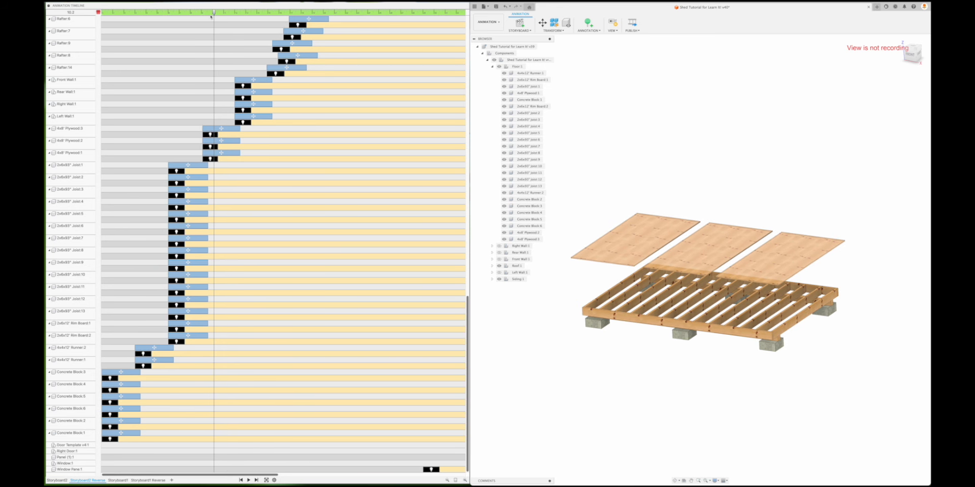
pyautogui.moveTo(217, 12); pyautogui.dragTo(235, 15)
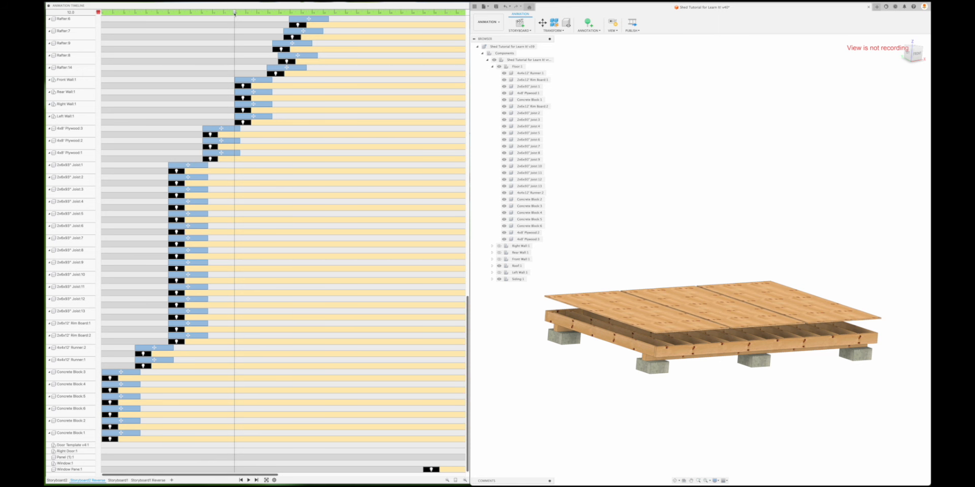
pyautogui.moveTo(237, 15); pyautogui.dragTo(235, 15)
pyautogui.scroll(-5, 699, 187)
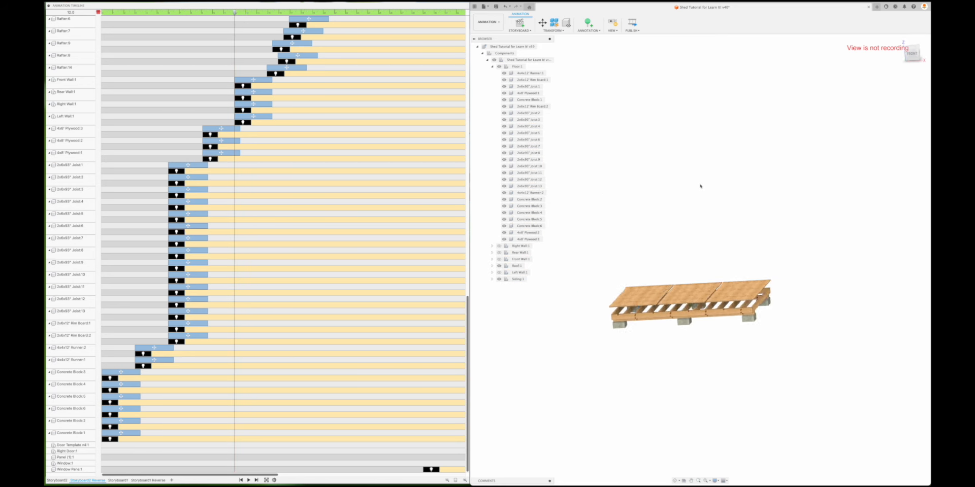
pyautogui.keyDown('shift'); pyautogui.moveTo(700, 186); pyautogui.dragTo(699, 188, button='middle'); pyautogui.keyUp('shift')
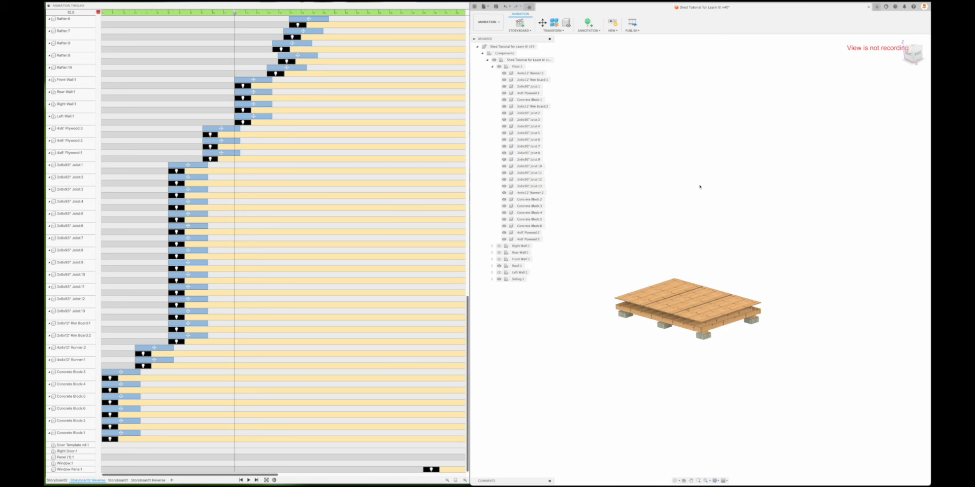
pyautogui.hscroll(-2, 698, 187)
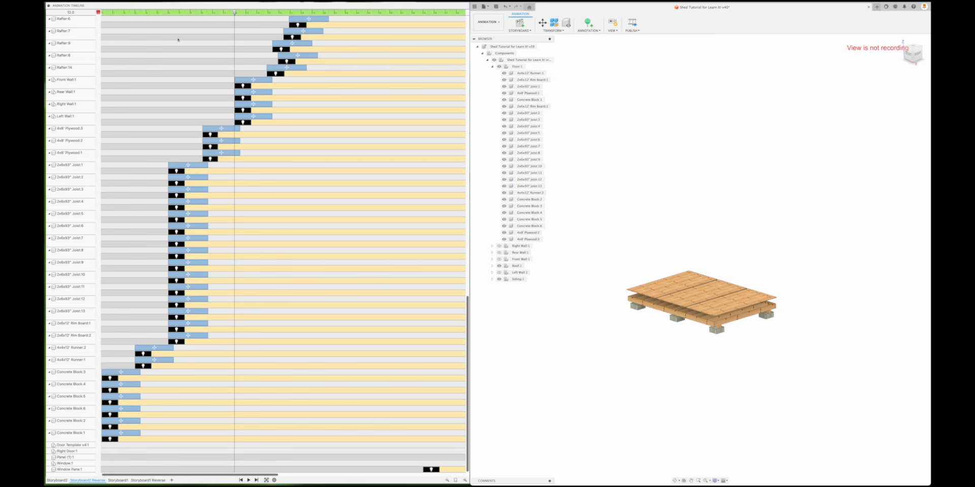
# Turn on view recording with the playhead at the storyboard's start, and preview the first concrete block moves.
pyautogui.moveTo(235, 13); pyautogui.dragTo(100, 14)
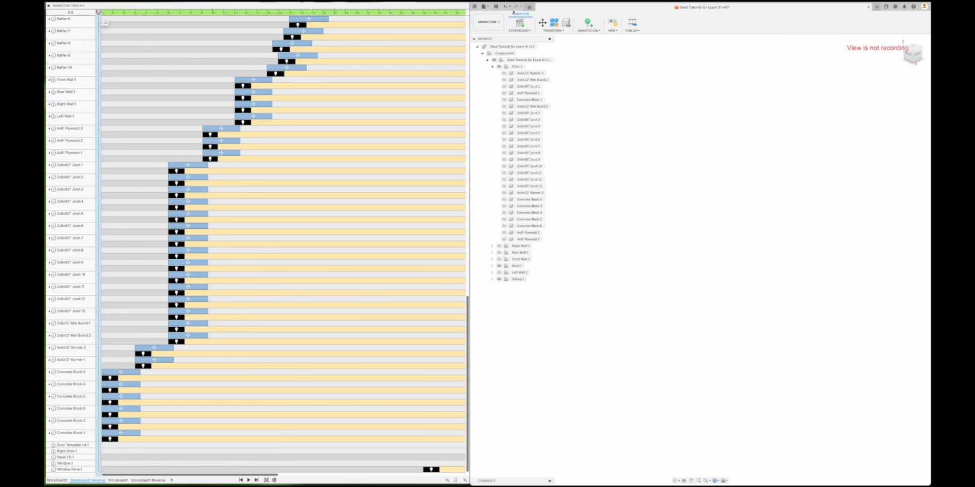
pyautogui.click(613, 22)
pyautogui.click(249, 480)
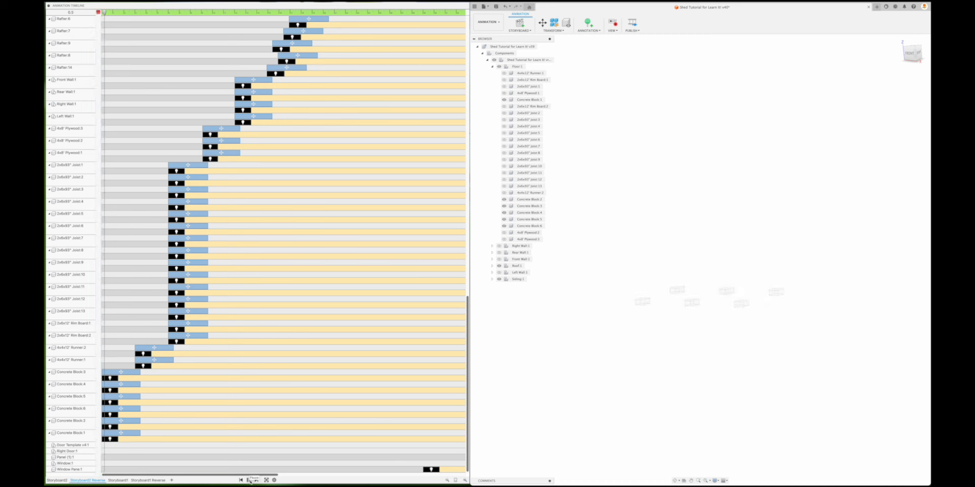
pyautogui.click(248, 480)
pyautogui.moveTo(112, 11)
pyautogui.mouseDown()
pyautogui.moveTo(100, 11)
pyautogui.moveTo(116, 11)
pyautogui.mouseUp()
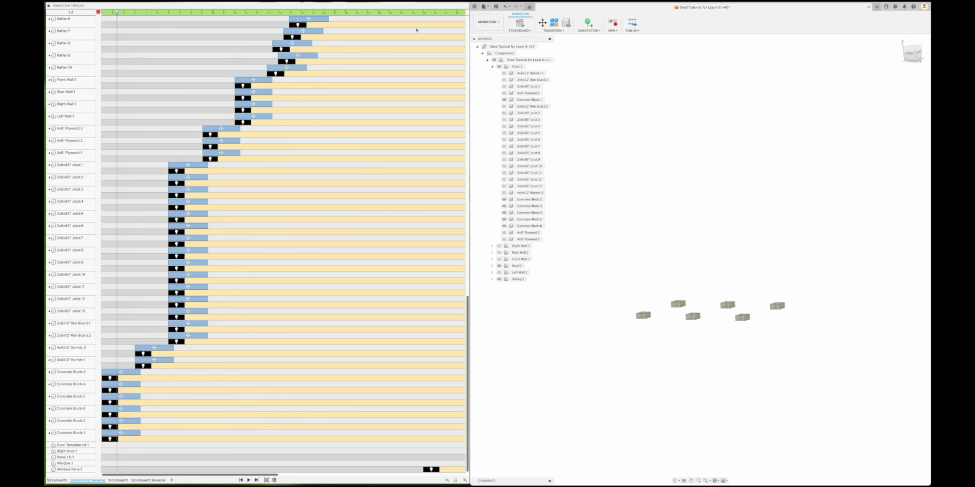
# Set the home view as the starting camera position, and record a new camera angle on the floor frame at 8.4 seconds.
pyautogui.moveTo(116, 11); pyautogui.dragTo(99, 11)
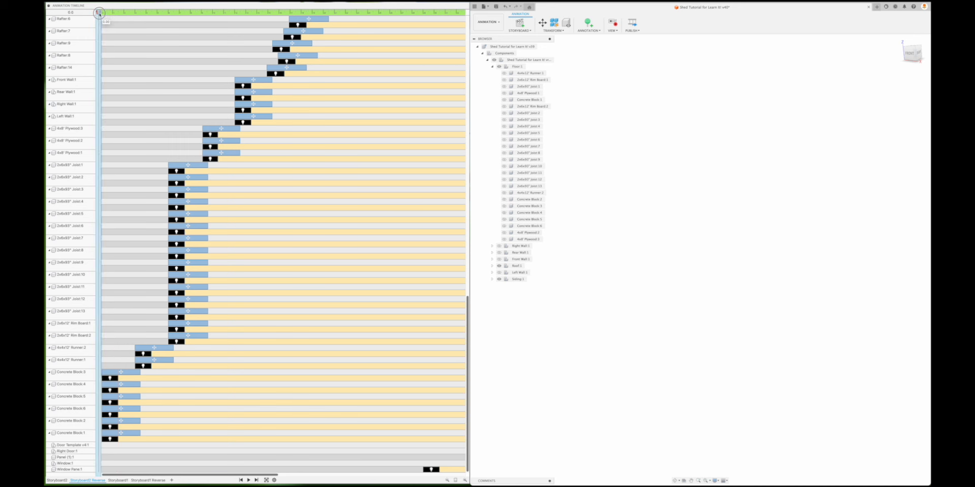
pyautogui.click(901, 40)
pyautogui.moveTo(99, 11); pyautogui.dragTo(194, 16)
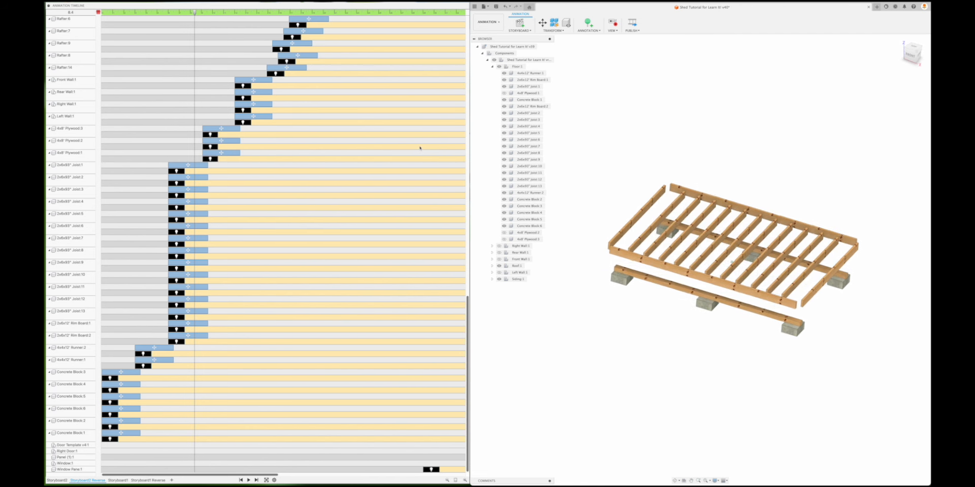
pyautogui.scroll(1, 333, 319)
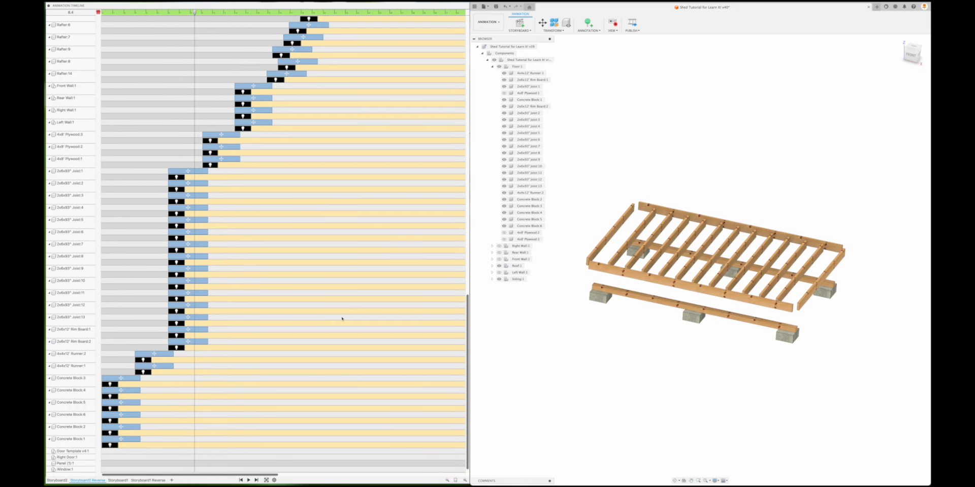
# Stretch the recorded view action back to the start of the storyboard so it runs up to 8.4 seconds.
pyautogui.moveTo(461, 377); pyautogui.dragTo(452, 59)
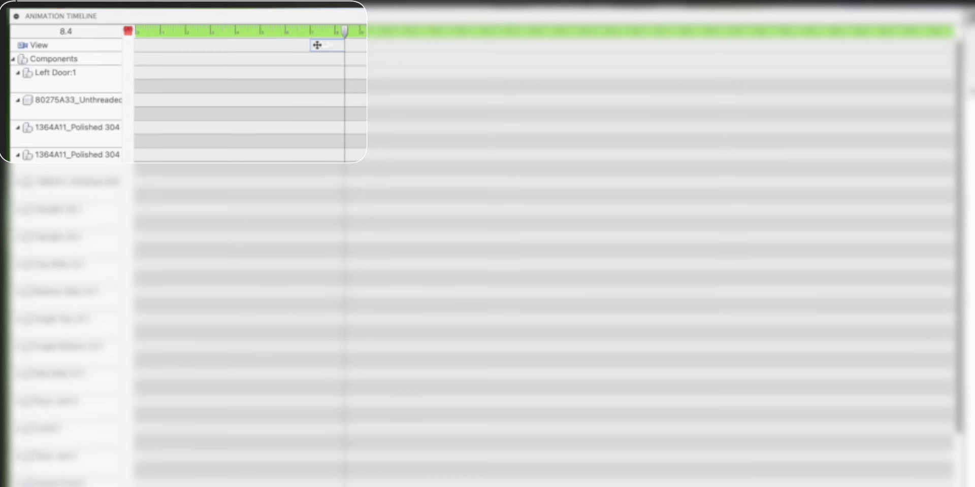
pyautogui.click(317, 44)
pyautogui.moveTo(311, 48); pyautogui.dragTo(136, 51)
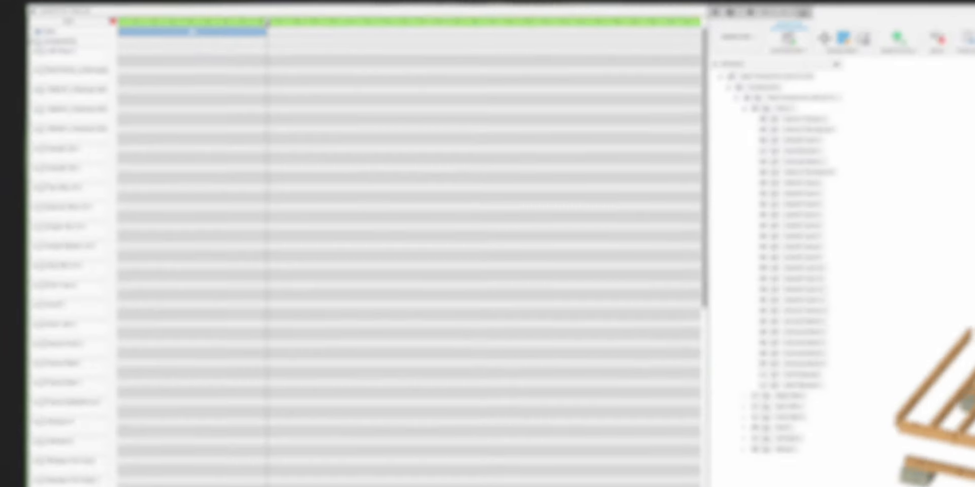
# Record a second camera move around the floor at 12.0 seconds, just before the walls appear.
pyautogui.moveTo(345, 31); pyautogui.dragTo(394, 32)
pyautogui.moveTo(219, 12); pyautogui.dragTo(237, 12)
pyautogui.scroll(-15, 239, 142)
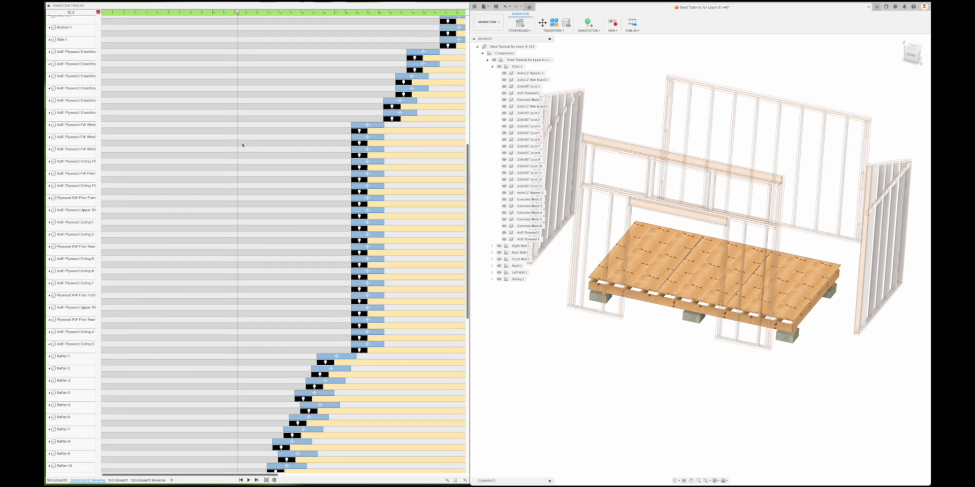
pyautogui.moveTo(236, 13); pyautogui.dragTo(234, 14)
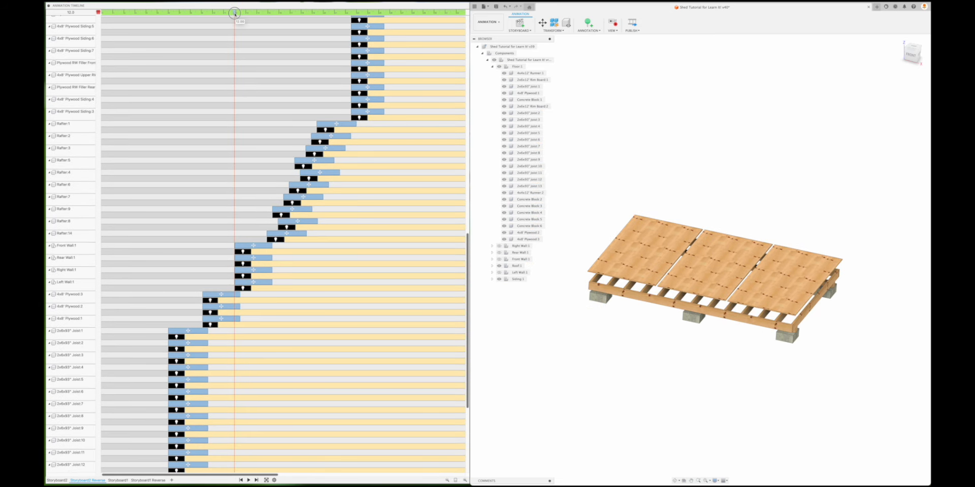
pyautogui.scroll(20, 279, 144)
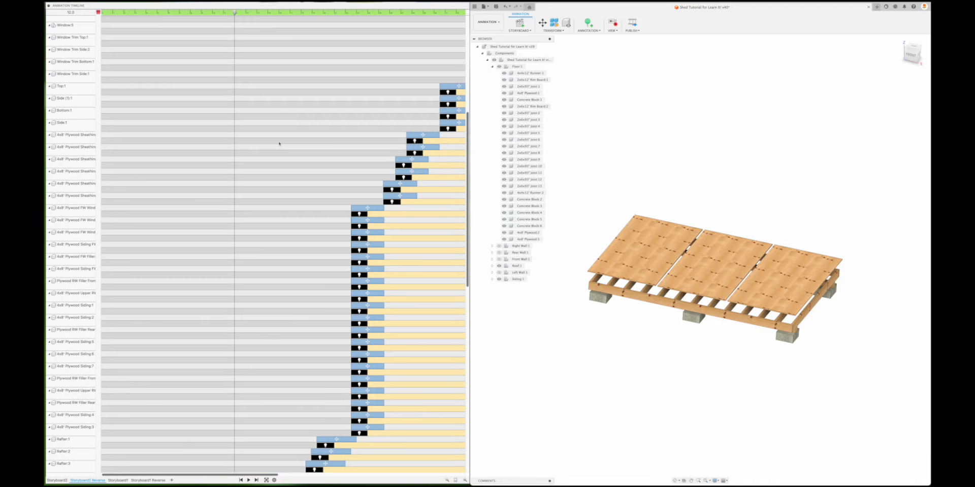
pyautogui.keyDown('shift'); pyautogui.hscroll(-10, 689, 363); pyautogui.keyUp('shift')
pyautogui.keyDown('shift'); pyautogui.hscroll(-10, 689, 363); pyautogui.keyUp('shift')
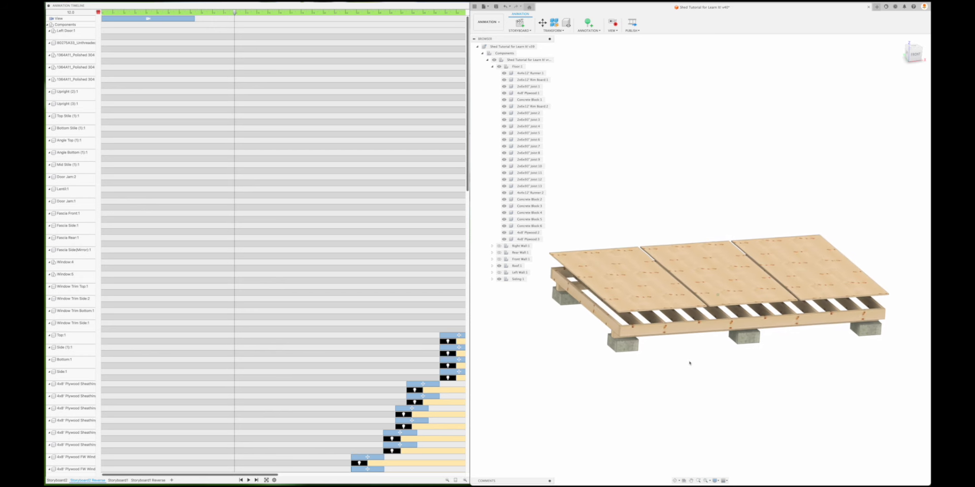
pyautogui.keyDown('shift'); pyautogui.hscroll(-6, 689, 363); pyautogui.keyUp('shift')
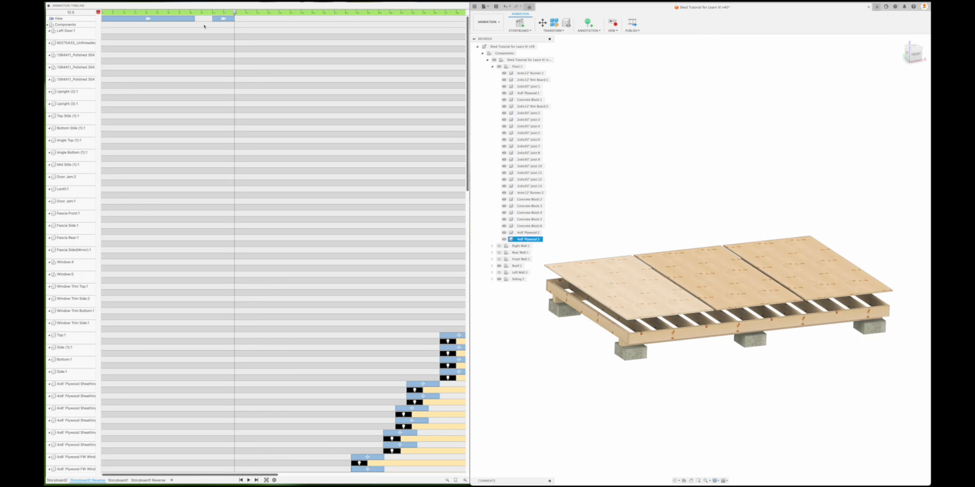
# Extend the second view action back to the end of the first and play the storyboard from its start.
pyautogui.moveTo(195, 19); pyautogui.dragTo(100, 14)
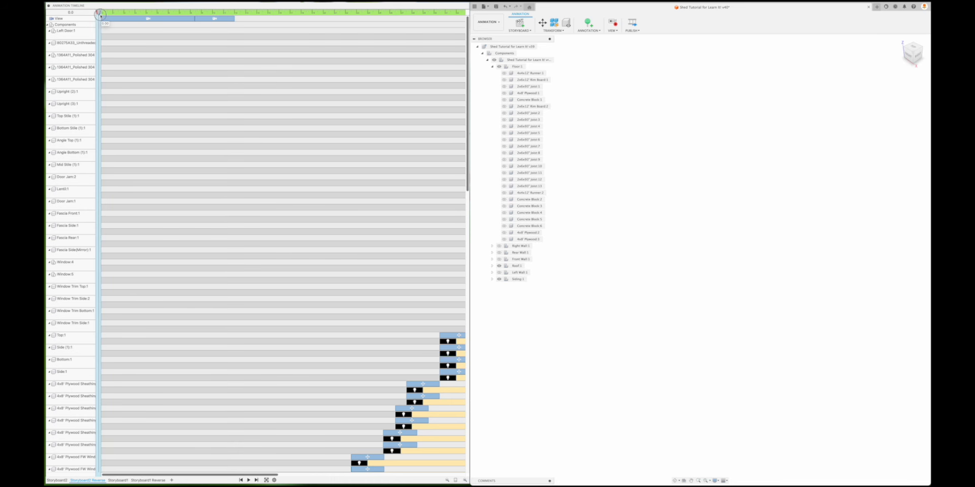
pyautogui.click(248, 481)
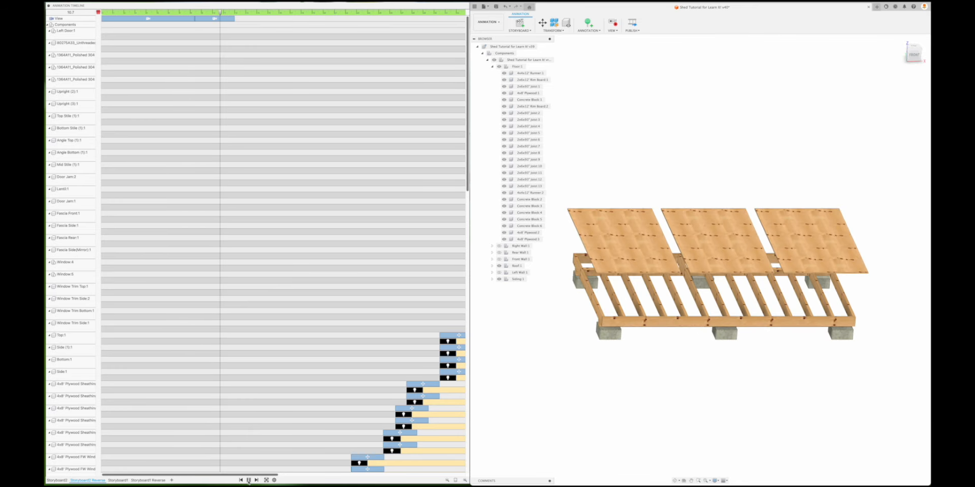
pyautogui.click(248, 481)
# Try to delete the first view action, and cancel the deletion of the storyboard.
pyautogui.click(197, 19)
pyautogui.press('Delete')
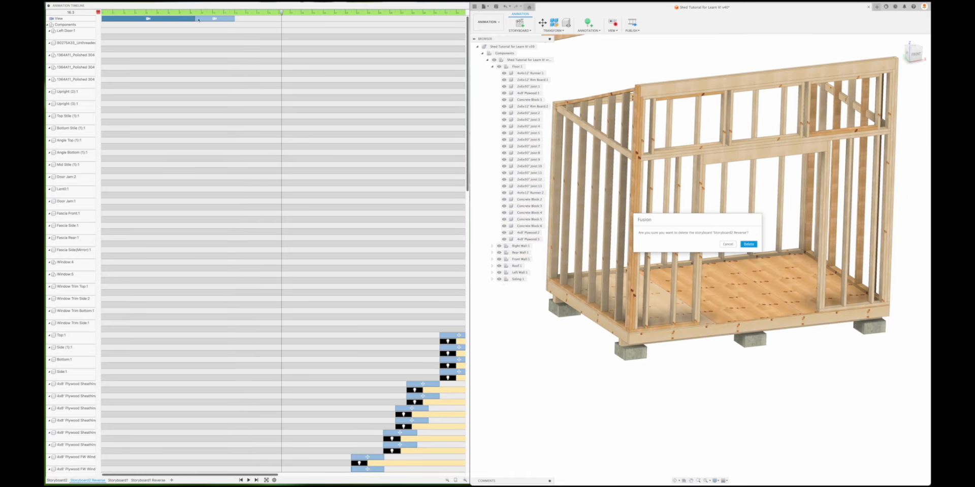
pyautogui.click(728, 244)
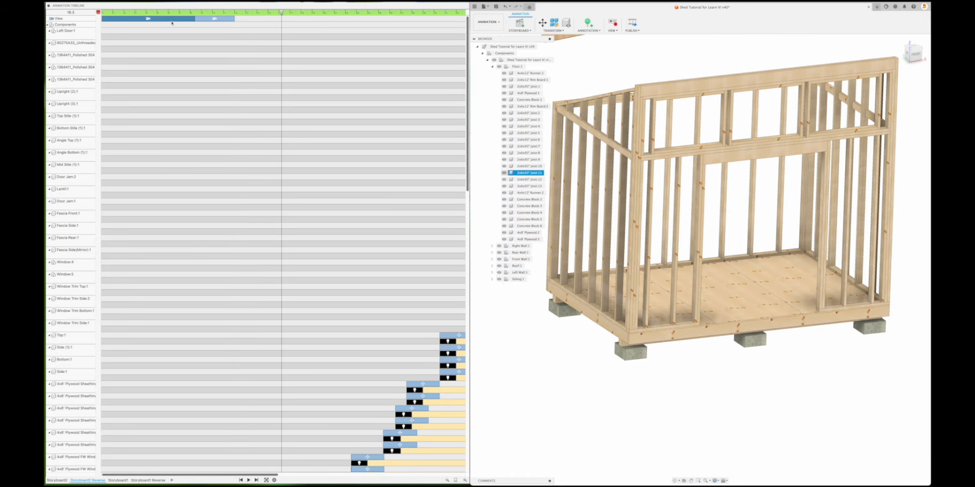
# Delete the first view action and record a new opening camera move at 4.7 seconds, stretched back to the storyboard's start.
pyautogui.click(166, 18)
pyautogui.rightClick(176, 21)
pyautogui.click(189, 48)
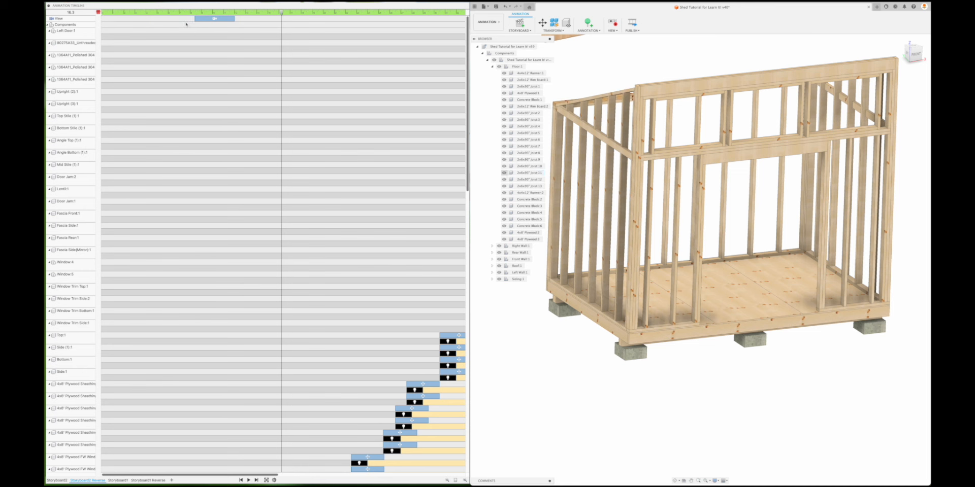
pyautogui.moveTo(282, 13); pyautogui.dragTo(154, 14)
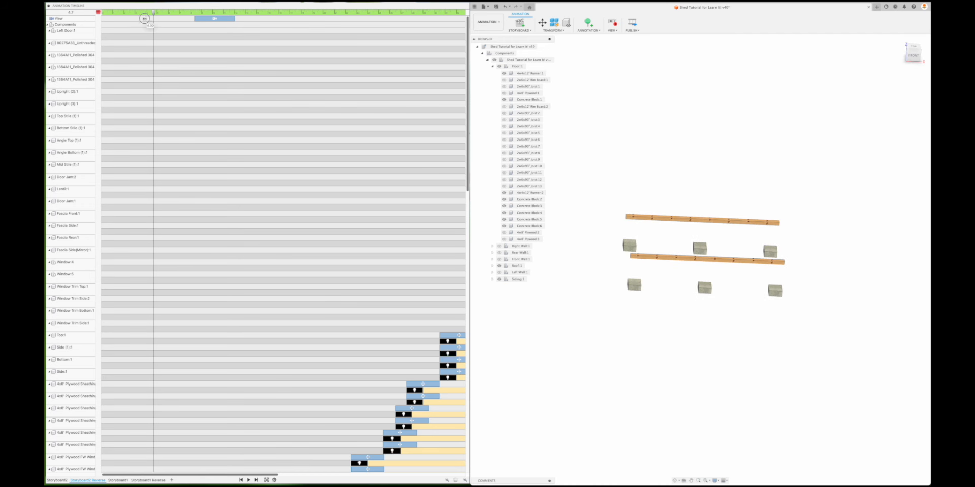
# Record camera moves around the floor at 8.4 and 12.0 seconds, replacing the old view action between those times.
pyautogui.moveTo(153, 11); pyautogui.dragTo(193, 11)
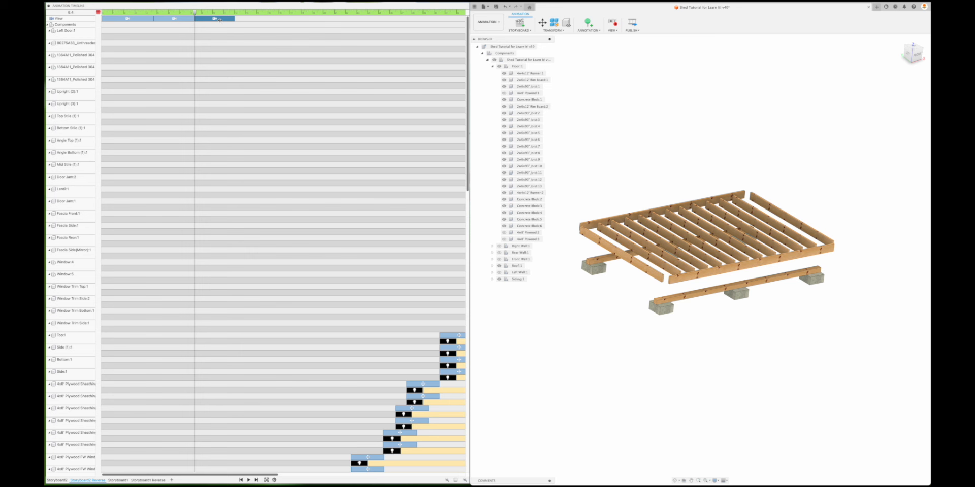
pyautogui.click(243, 48)
pyautogui.moveTo(195, 11); pyautogui.dragTo(234, 11)
pyautogui.scroll(4, 686, 337)
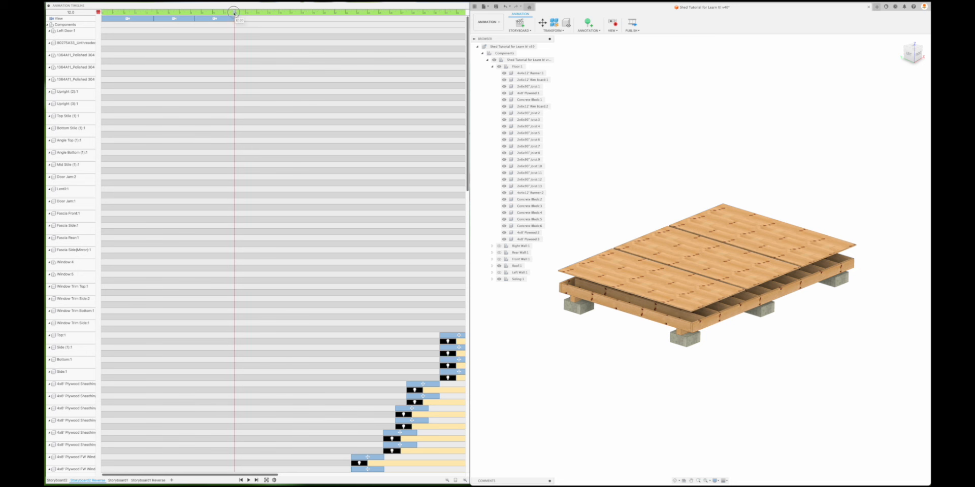
# Play the storyboard from its start and record a camera move around the wall framing at about 15.5 seconds, extended back to 12.0 seconds.
pyautogui.moveTo(234, 12); pyautogui.dragTo(98, 12)
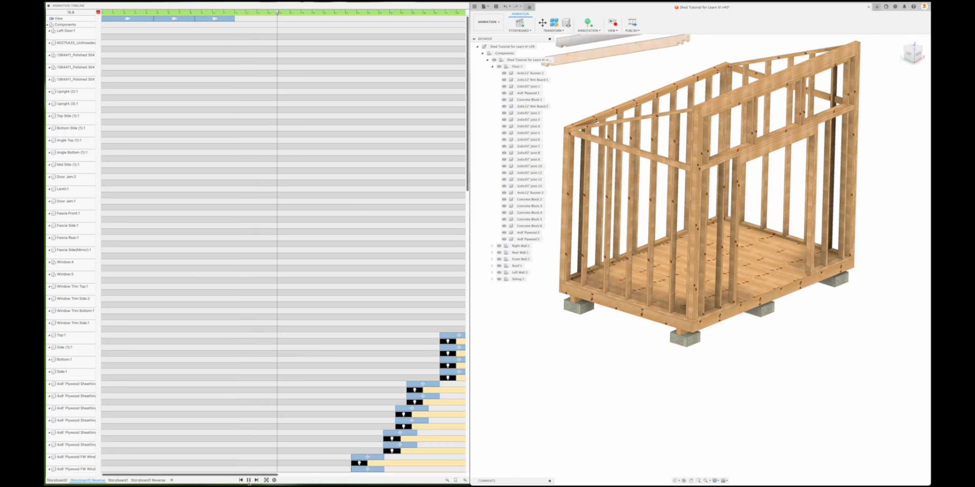
pyautogui.click(248, 481)
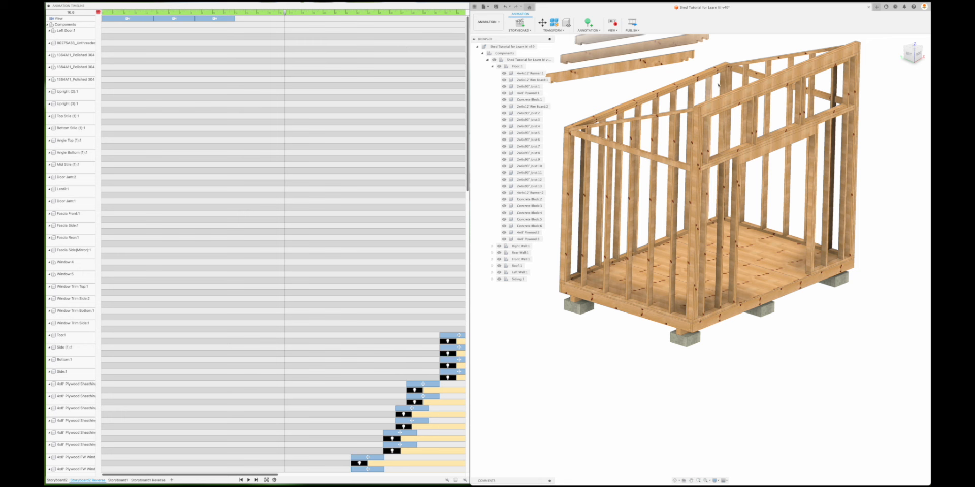
pyautogui.moveTo(285, 13); pyautogui.dragTo(274, 13)
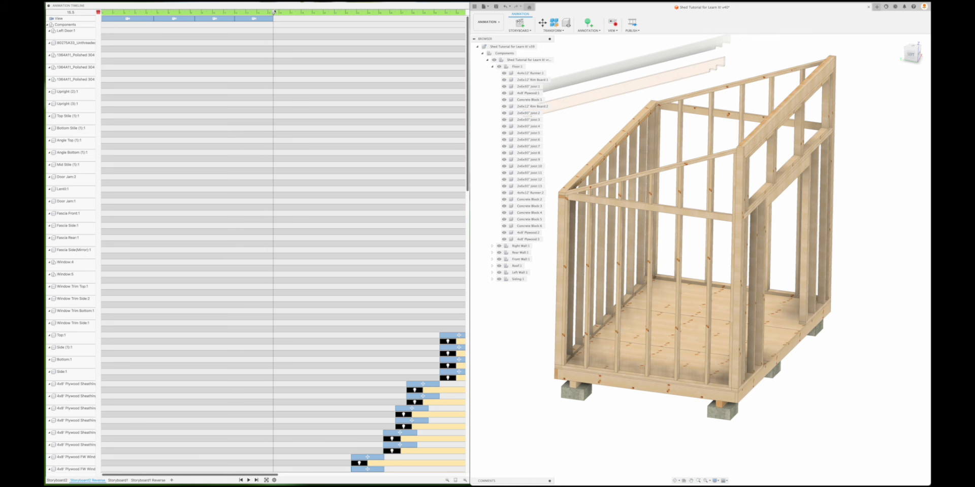
pyautogui.moveTo(248, 15); pyautogui.dragTo(230, 13)
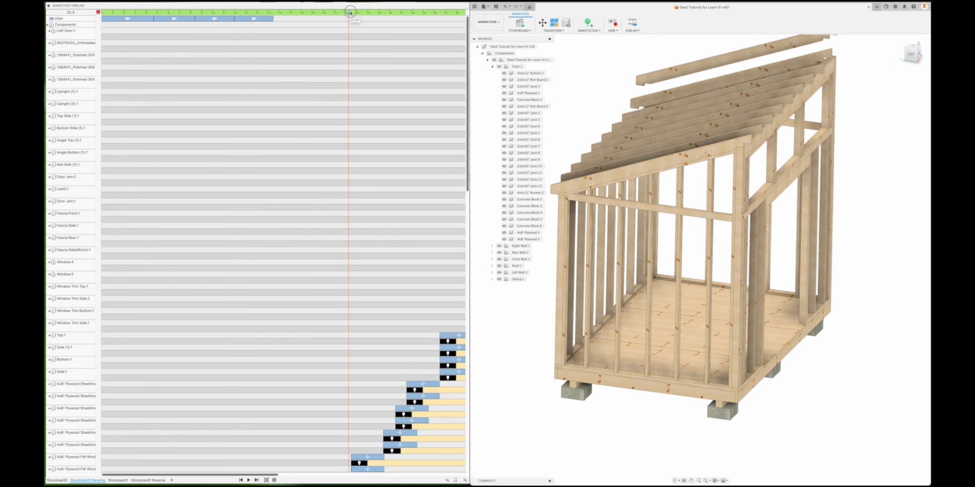
# Record a close-up camera move on the roof rafters at 22.7 seconds, extend it back to the previous view action, and play onward.
pyautogui.moveTo(356, 12); pyautogui.dragTo(354, 12)
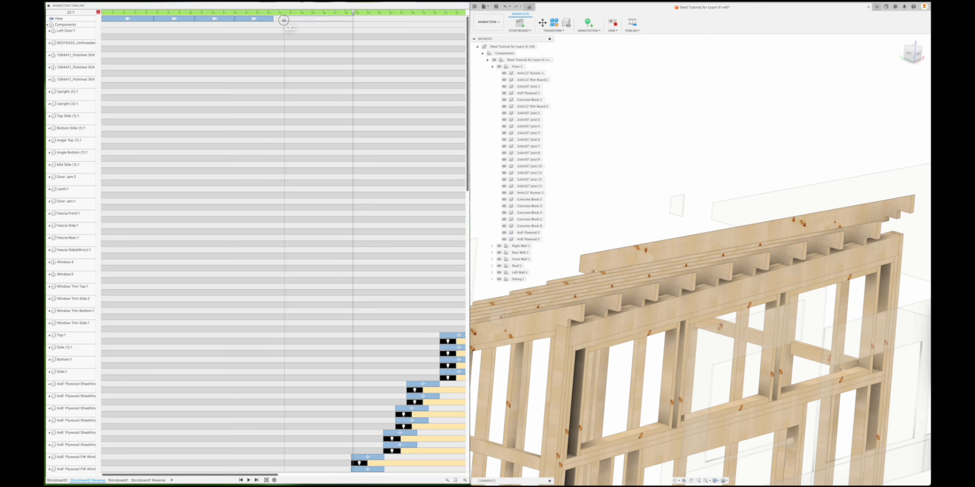
pyautogui.moveTo(352, 12); pyautogui.dragTo(267, 16)
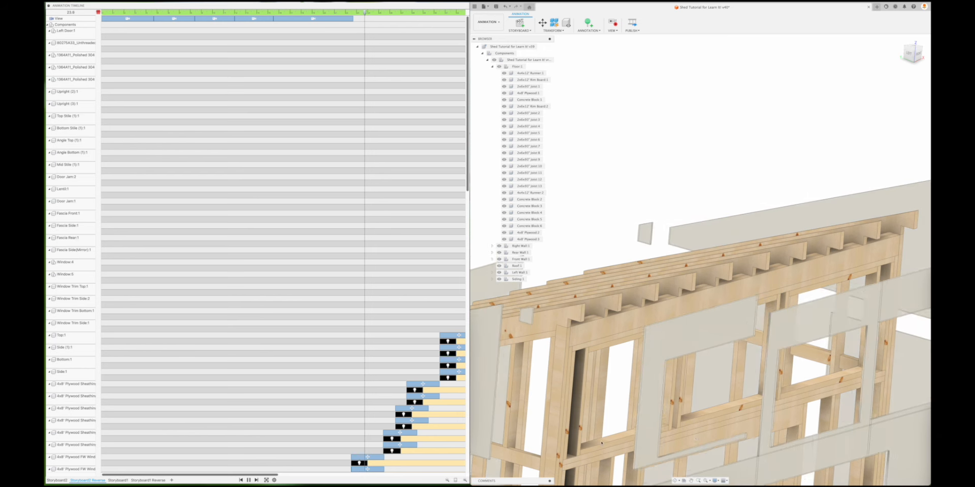
pyautogui.press('space')
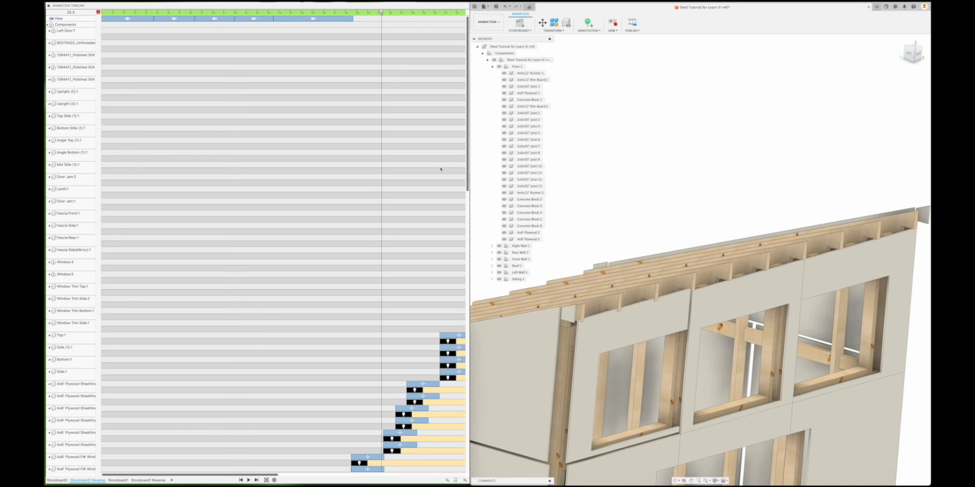
# Record a camera move facing the sheathed front wall at about 27 seconds, lengthen it backward, and play onward.
pyautogui.moveTo(381, 11); pyautogui.dragTo(401, 11)
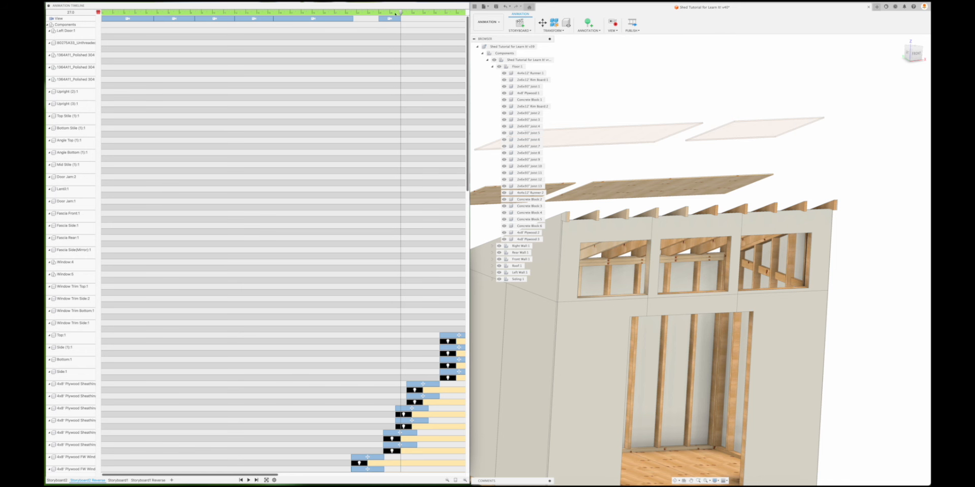
pyautogui.moveTo(399, 13); pyautogui.dragTo(347, 13)
pyautogui.click(248, 481)
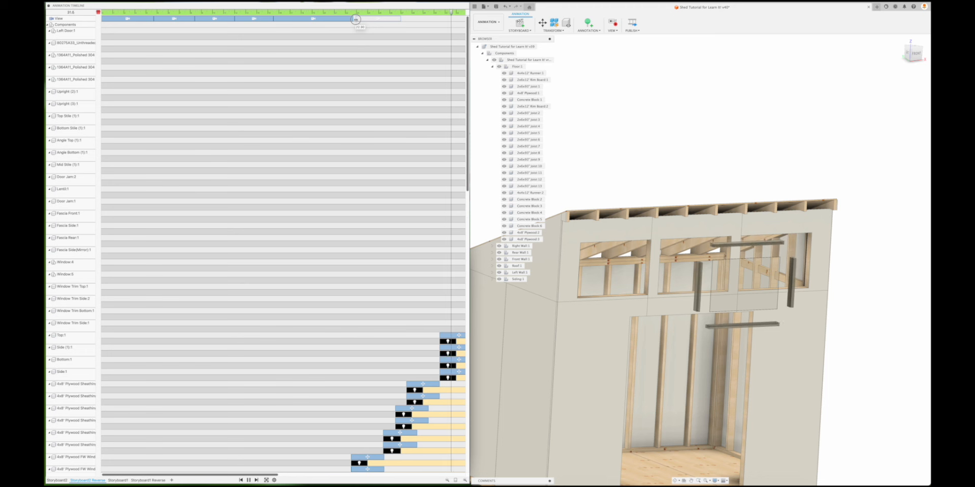
# Record a camera move closer to the front window openings for the window assembly, lengthen it backward, and play through the window trim.
pyautogui.keyDown('shift'); pyautogui.moveTo(648, 125); pyautogui.dragTo(632, 127, button='middle'); pyautogui.keyUp('shift')
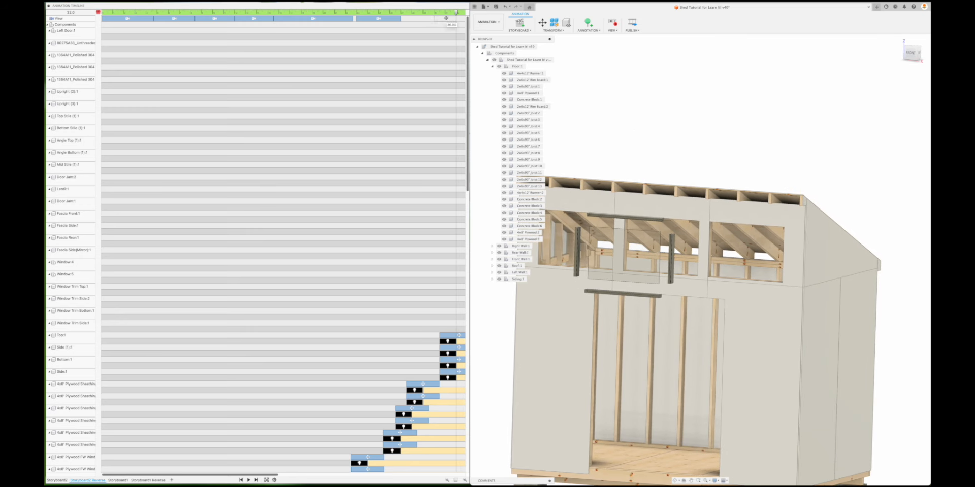
pyautogui.moveTo(455, 13)
pyautogui.mouseDown()
pyautogui.moveTo(377, 12)
pyautogui.moveTo(446, 14)
pyautogui.mouseUp()
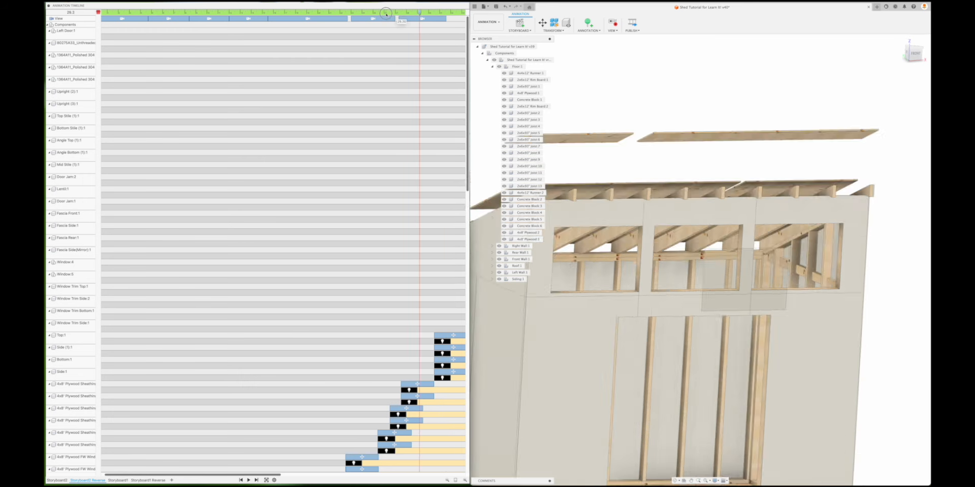
pyautogui.click(248, 480)
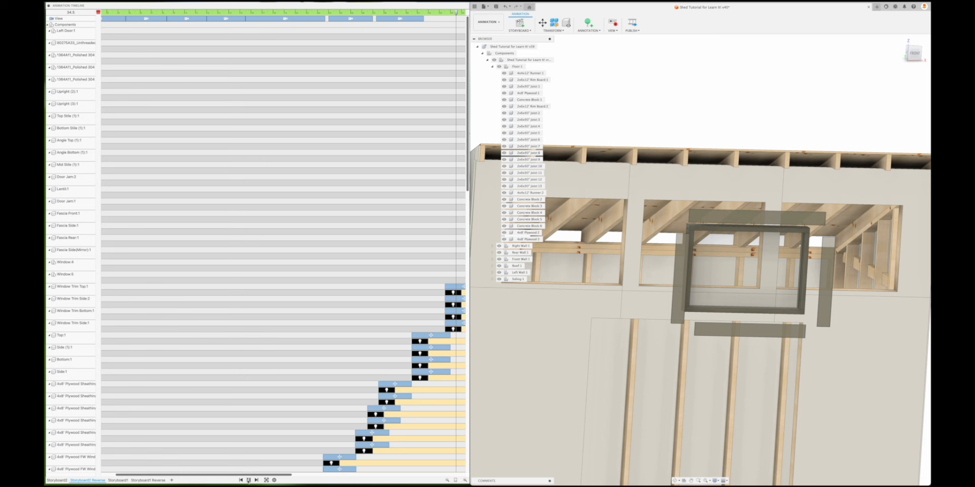
pyautogui.click(248, 480)
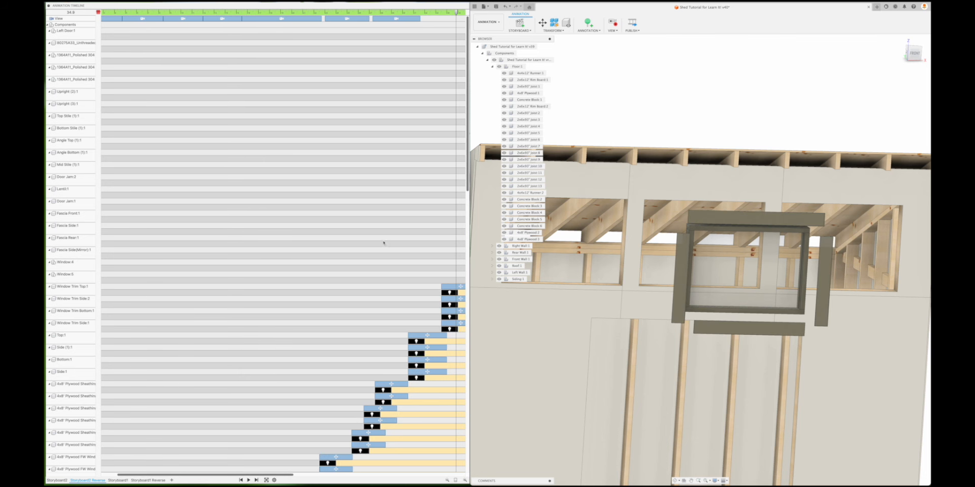
# Record camera moves following the windows, roof fascia and door assembly, from about 37 seconds up to 55.0 seconds, and join them end to end.
pyautogui.moveTo(281, 475); pyautogui.dragTo(347, 475)
pyautogui.moveTo(325, 12); pyautogui.dragTo(349, 16)
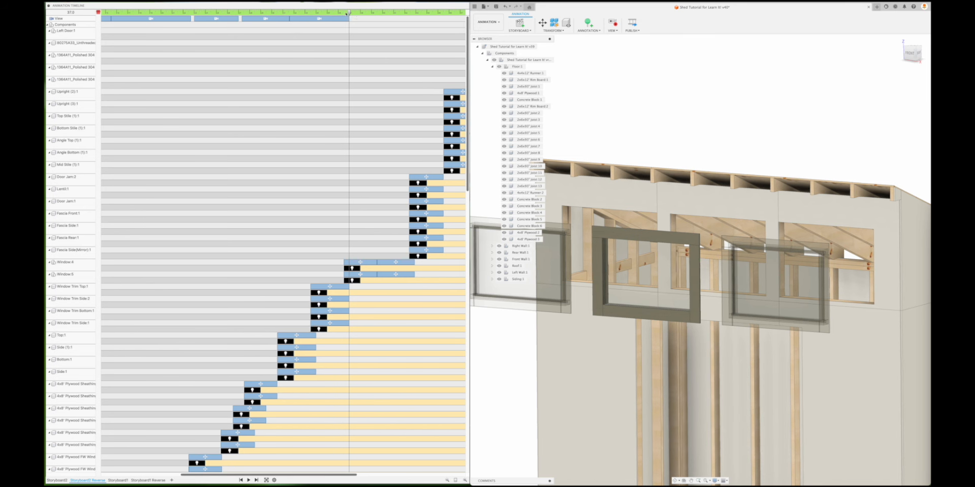
pyautogui.moveTo(346, 12); pyautogui.dragTo(273, 12)
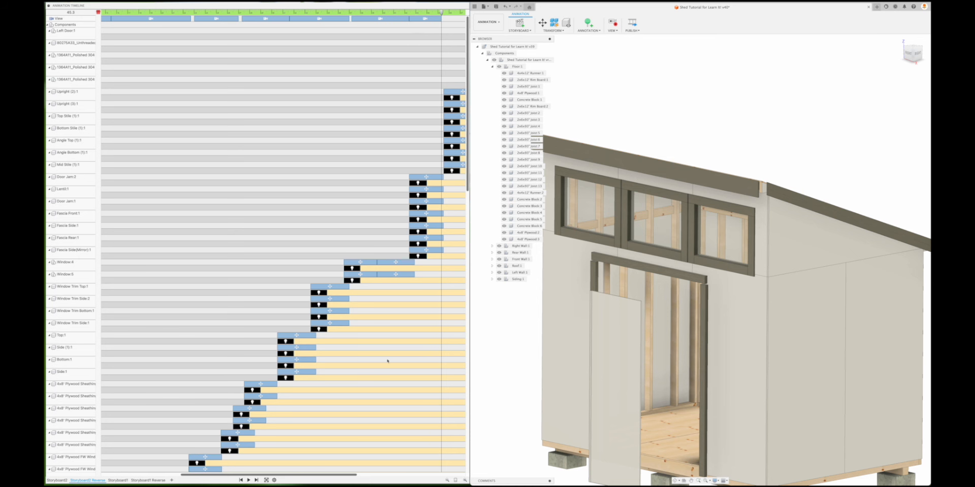
pyautogui.moveTo(330, 476); pyautogui.dragTo(410, 476)
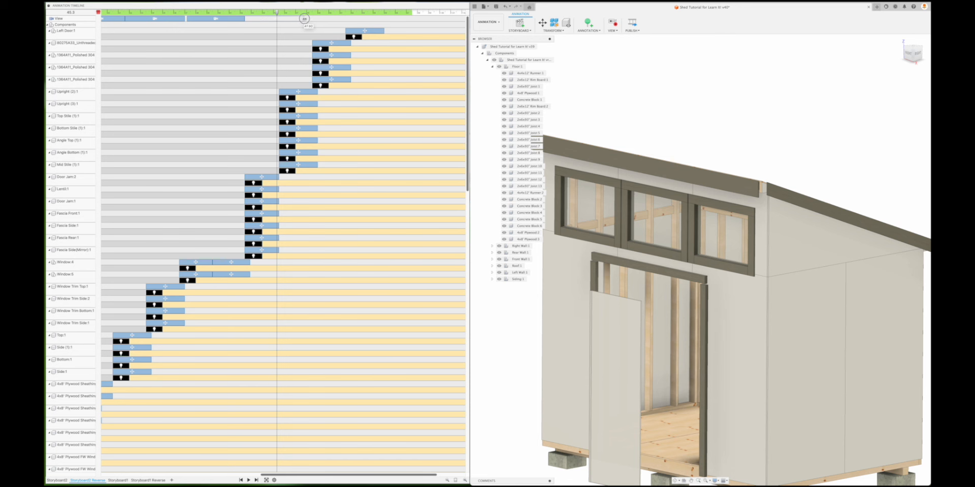
pyautogui.moveTo(307, 19); pyautogui.dragTo(384, 11)
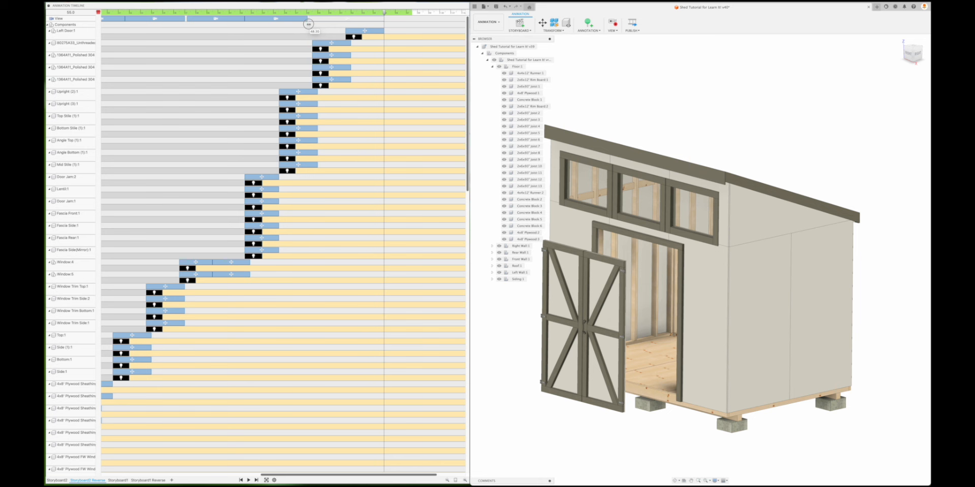
# Record closing camera moves on the completed shed at 57.6 and 60.0 seconds.
pyautogui.moveTo(383, 11); pyautogui.dragTo(414, 12)
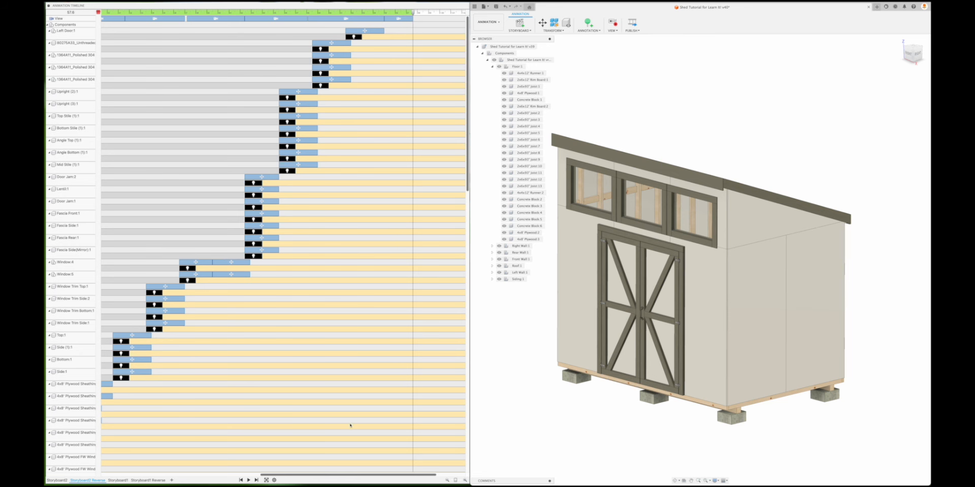
pyautogui.moveTo(347, 476); pyautogui.dragTo(376, 476)
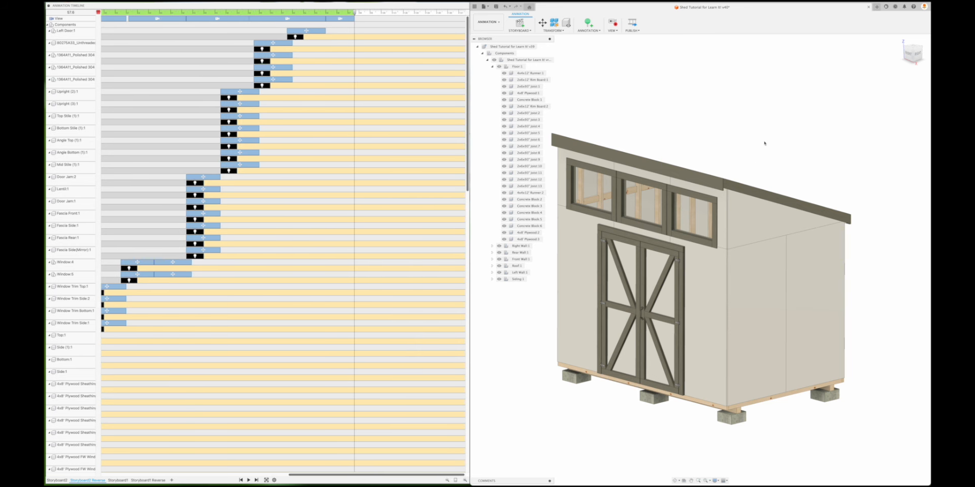
pyautogui.moveTo(355, 12); pyautogui.dragTo(381, 12)
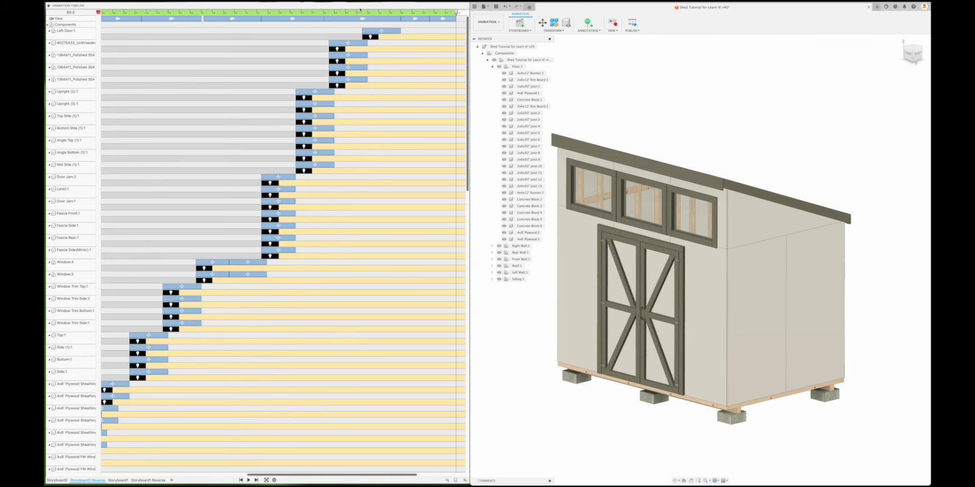
# Dock the animation timeline back into the main window, reduce its height, and widen the window across the whole screen.
pyautogui.doubleClick(184, 6)
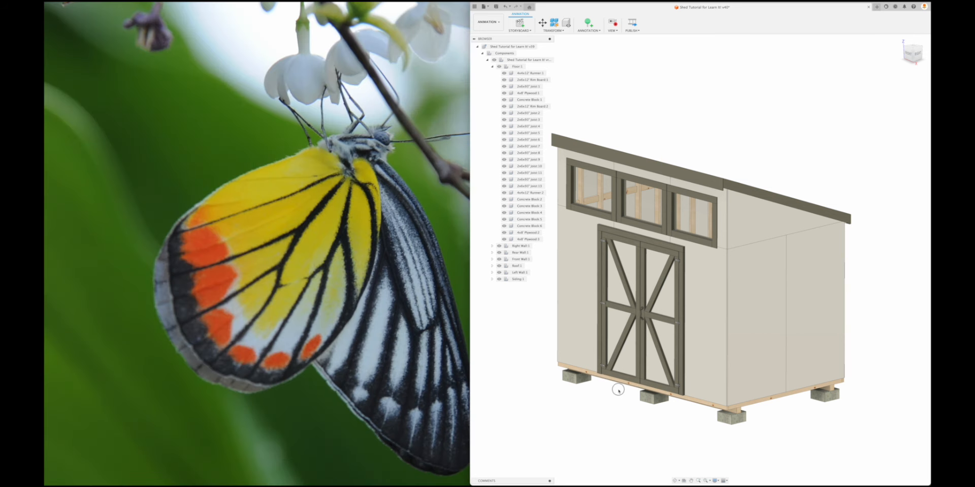
pyautogui.click(628, 480)
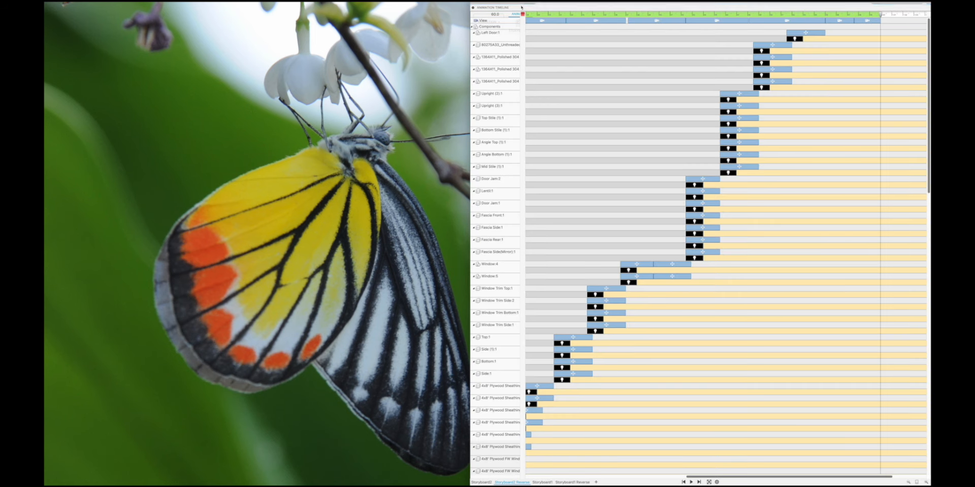
pyautogui.moveTo(579, 5); pyautogui.dragTo(579, 404)
pyautogui.moveTo(469, 179); pyautogui.dragTo(45, 156)
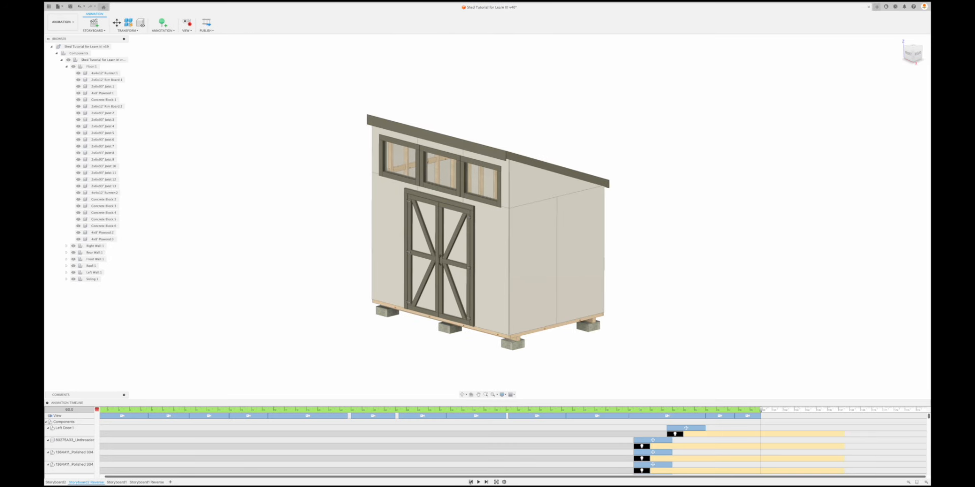
# Play the storyboard from its start to review the camera moves, and adjust the timeline's height.
pyautogui.click(470, 482)
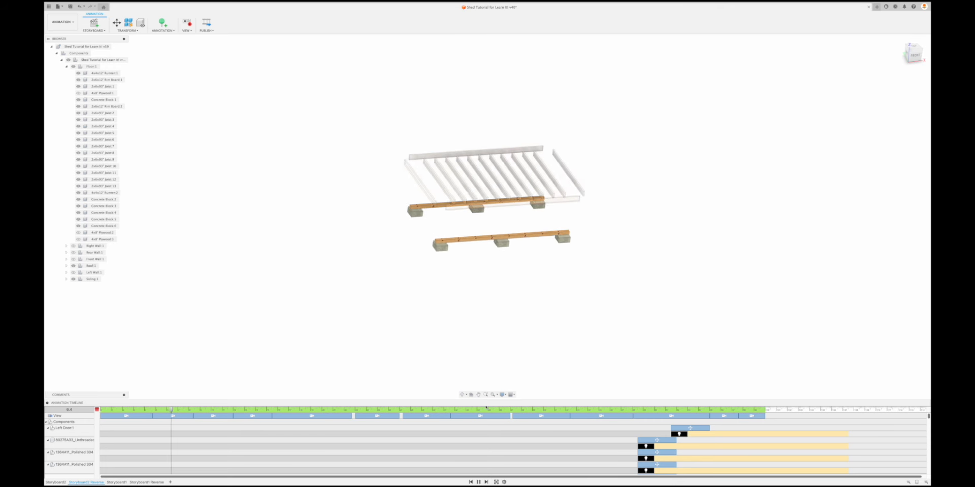
pyautogui.moveTo(489, 399); pyautogui.dragTo(492, 372)
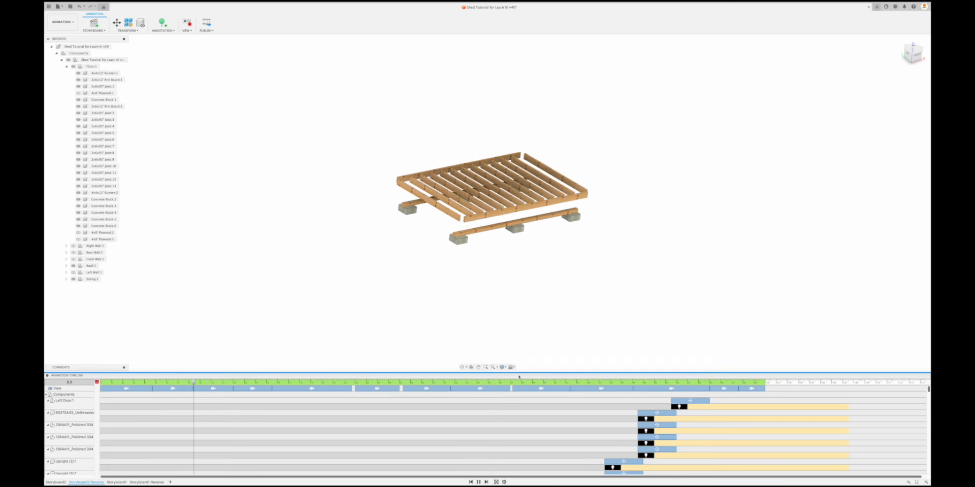
pyautogui.moveTo(525, 390); pyautogui.dragTo(526, 391)
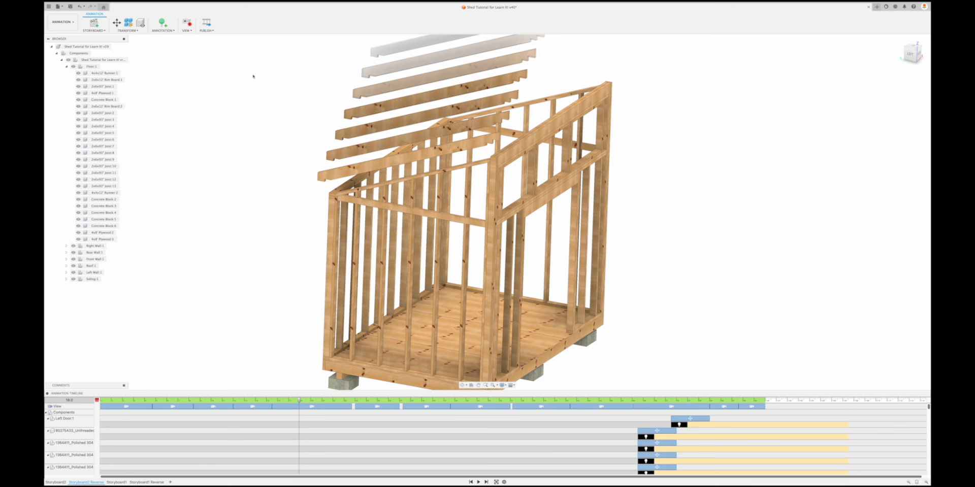
# Publish all storyboards as an MP4 video at the current document window size, saved to the computer's desktop.
pyautogui.click(206, 23)
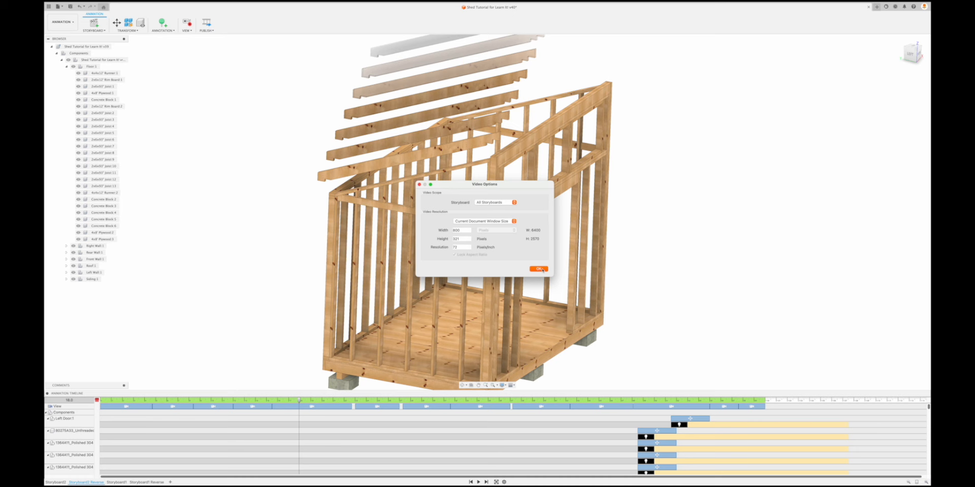
pyautogui.click(541, 269)
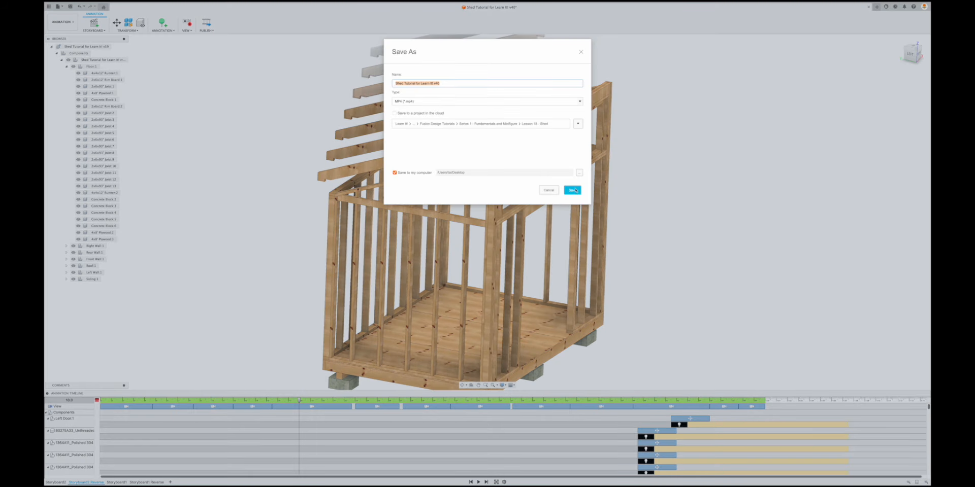
pyautogui.click(573, 191)
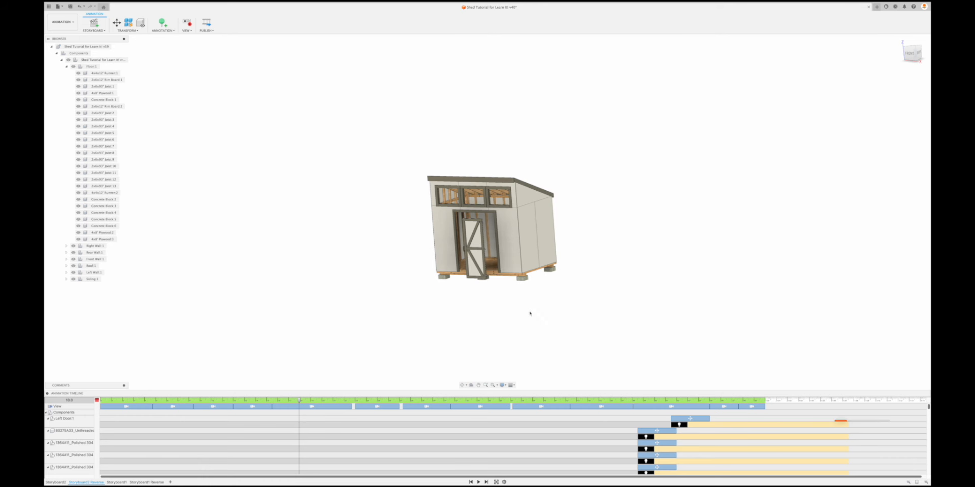
# Publish only the current storyboard as an MP4 video at the current document window size, saved to the computer's desktop.
pyautogui.click(206, 23)
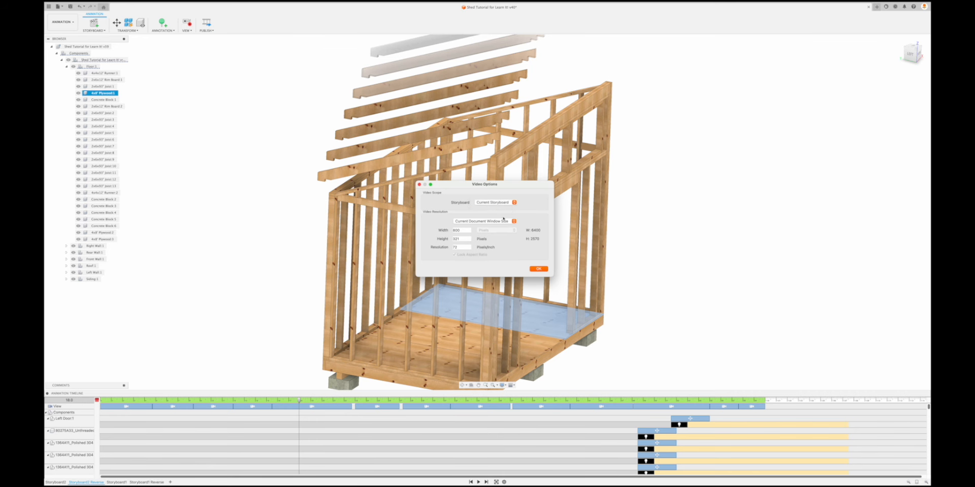
pyautogui.click(538, 269)
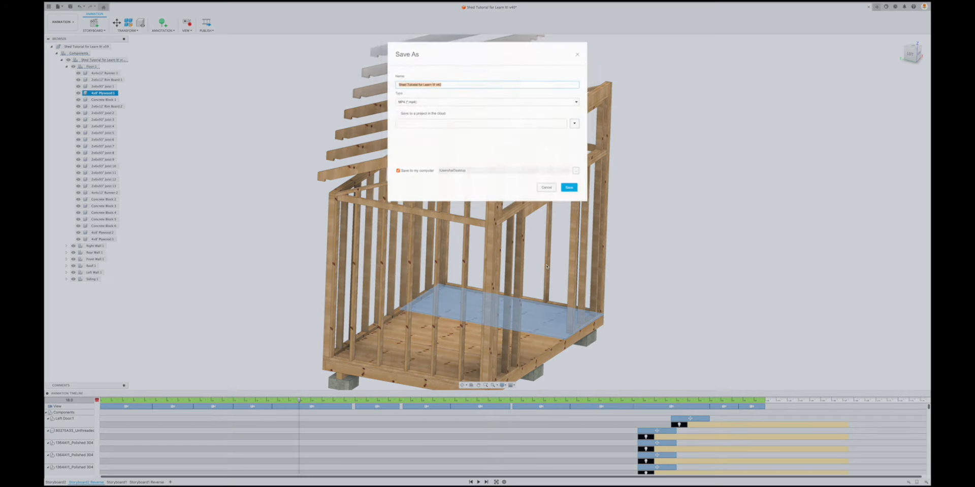
pyautogui.click(572, 190)
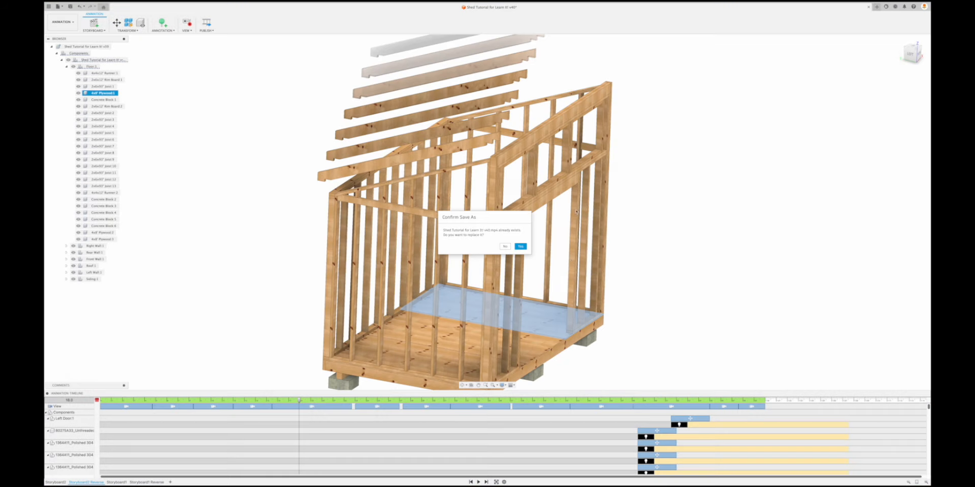